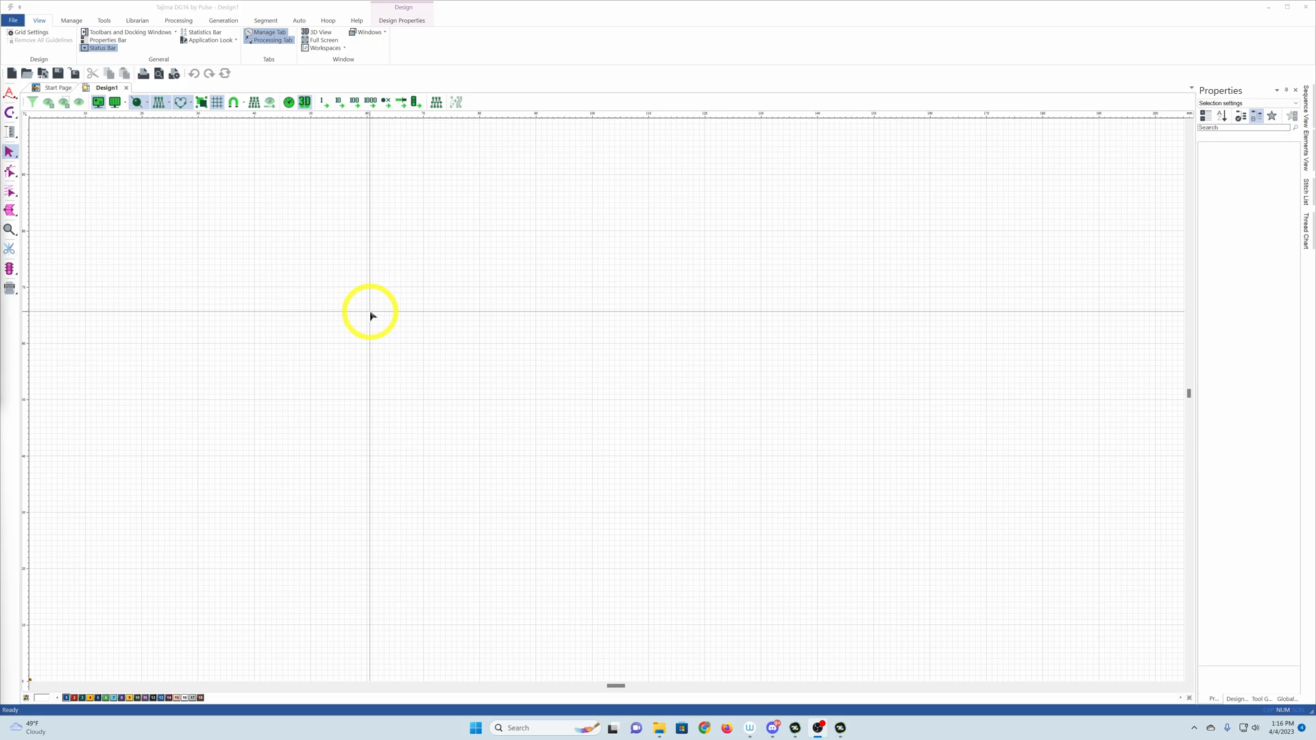
Create a new blank design, look through the Start Page and both design documents, and return to Design1.
left_click(12, 74)
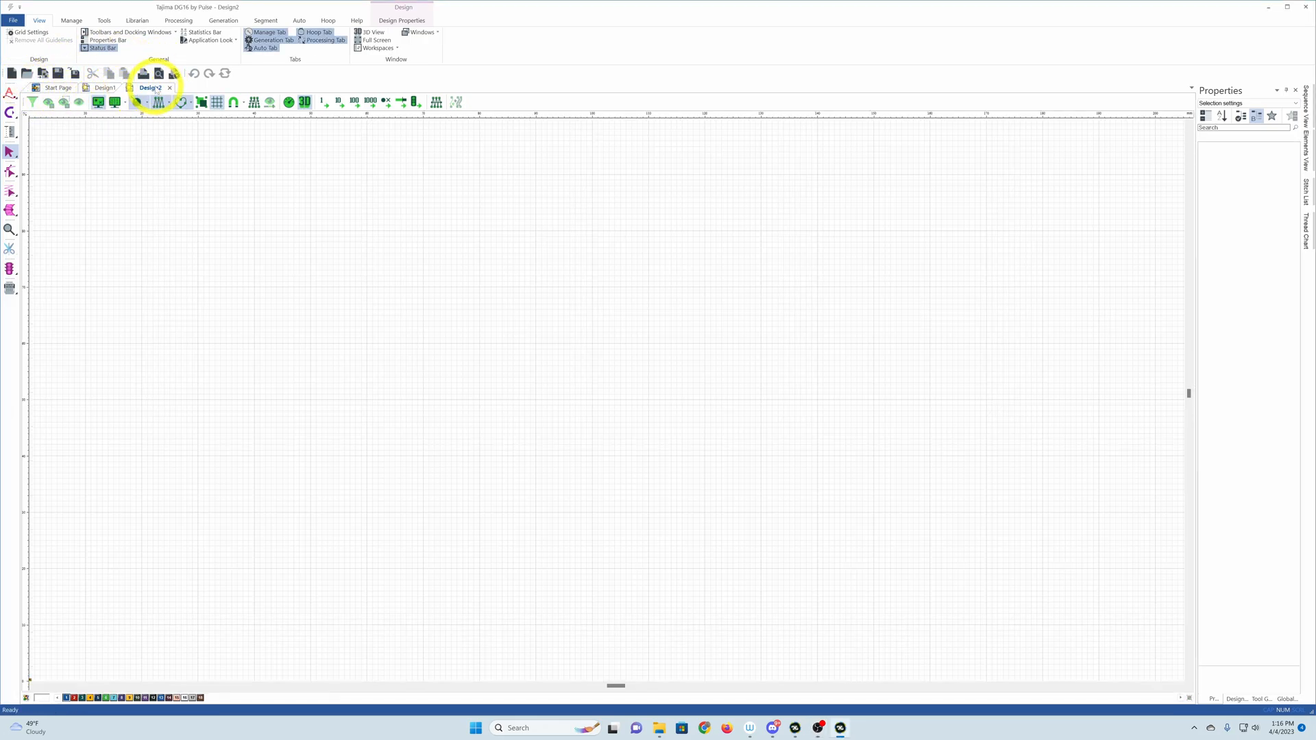
left_click(124, 89)
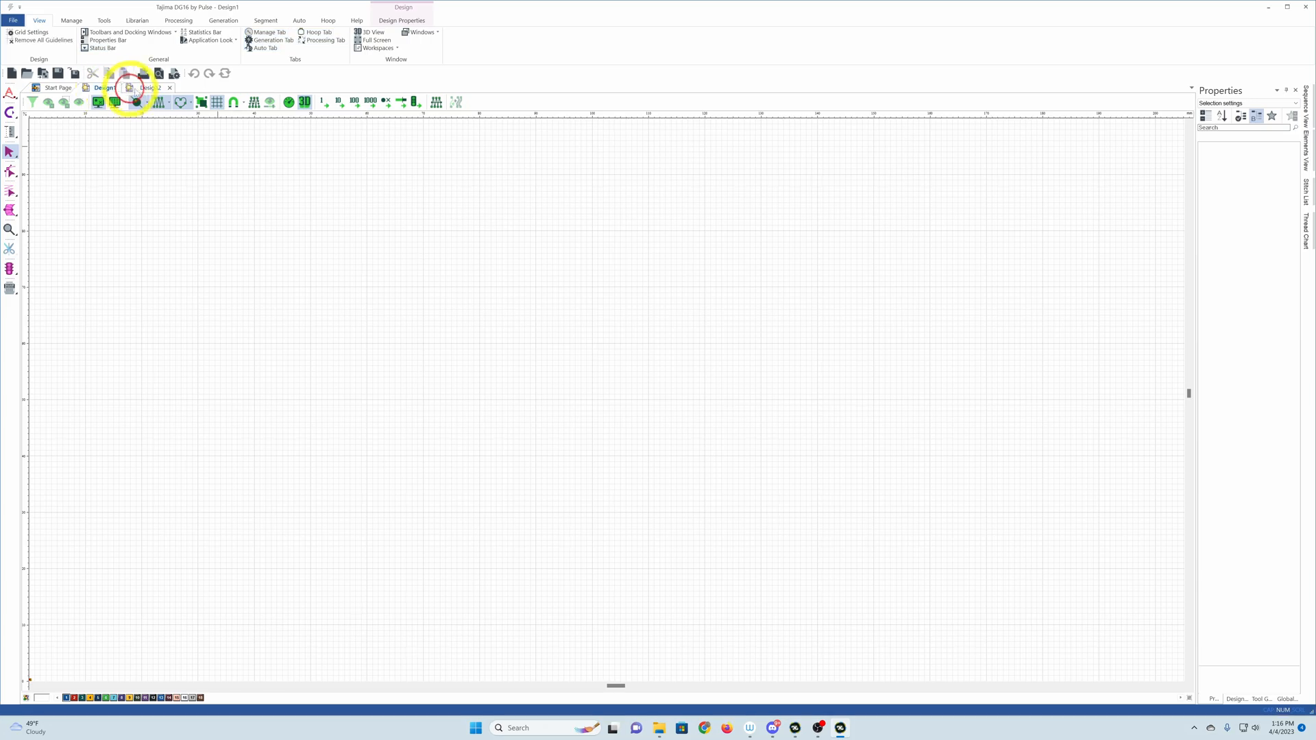
left_click(58, 88)
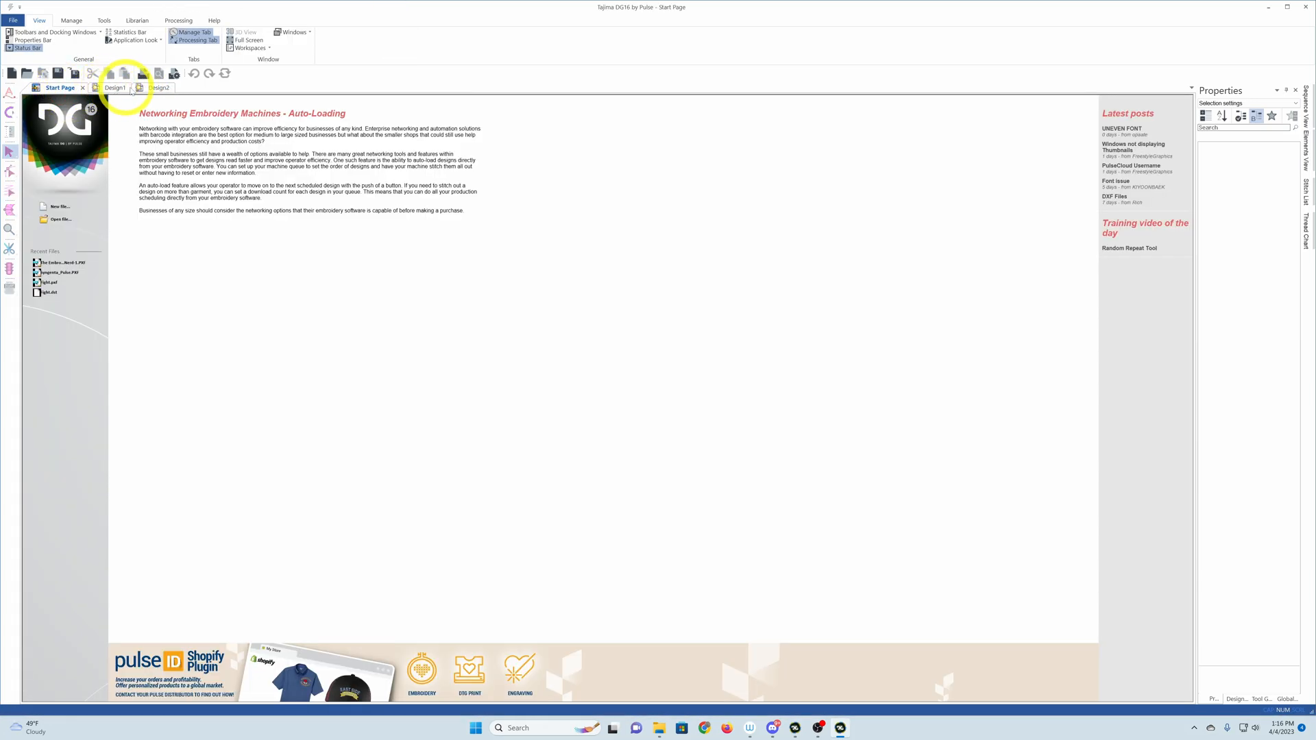
left_click(155, 88)
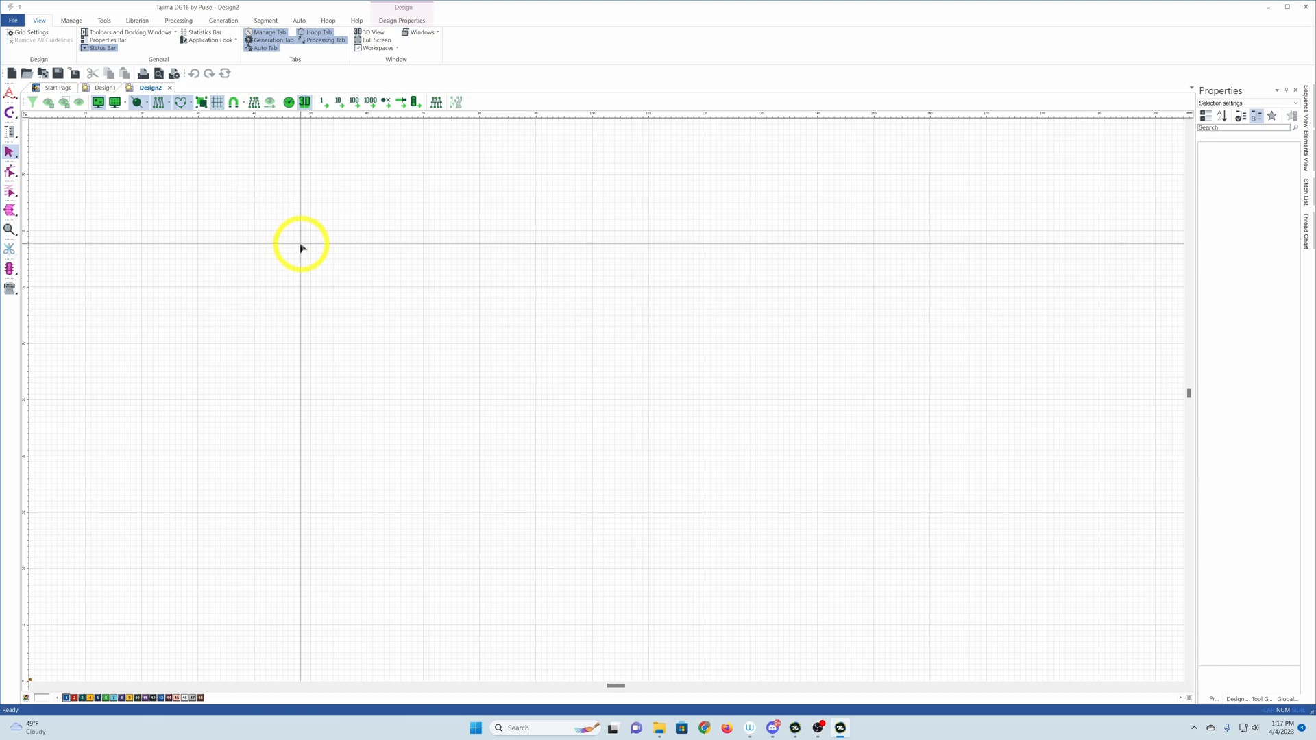
left_click(102, 88)
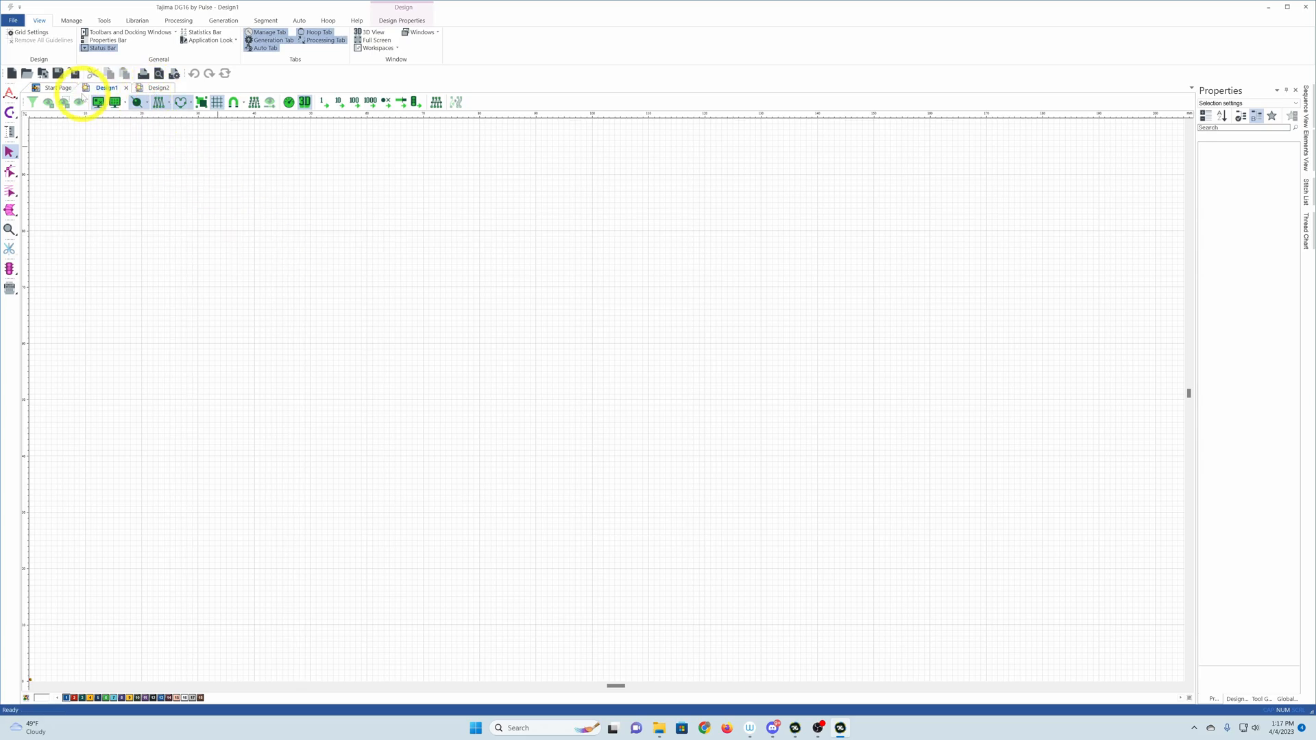
Examine the folder, file name and file type fields for opening and merging designs, and cancel without loading a file.
left_click(27, 74)
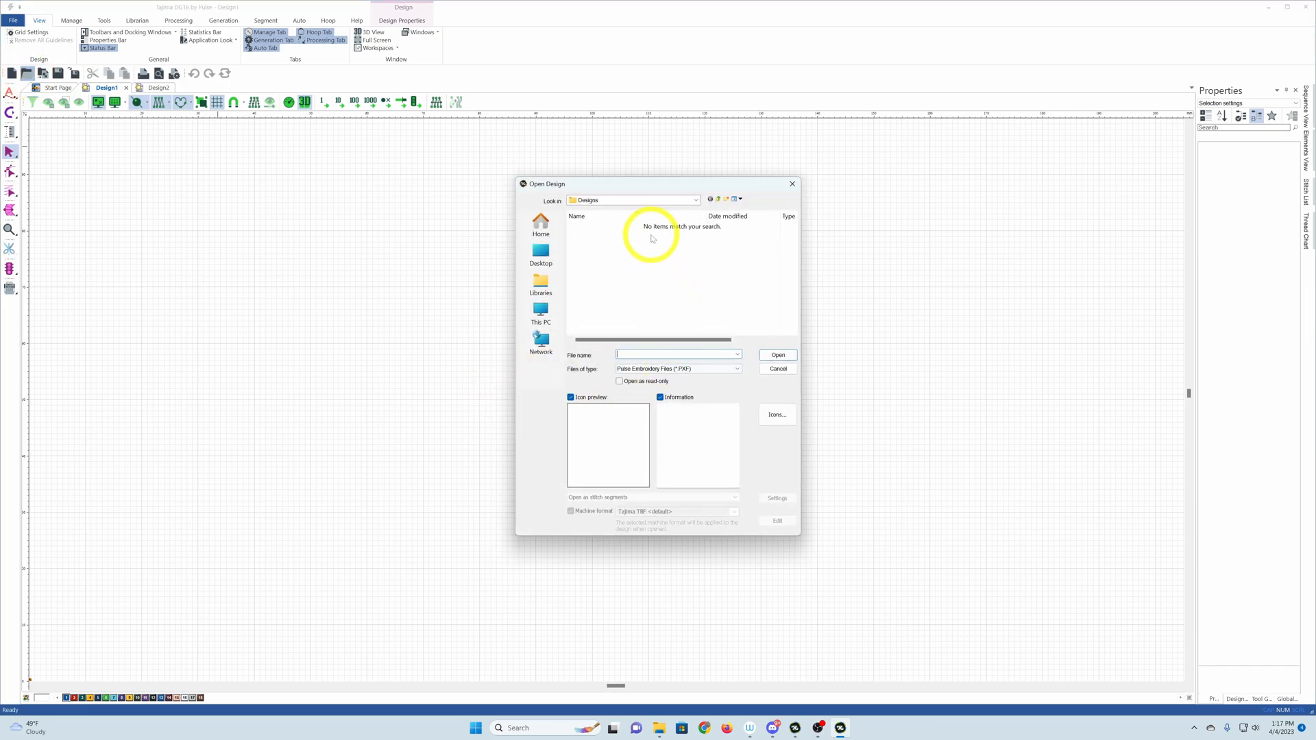
left_click(618, 200)
left_click(617, 199)
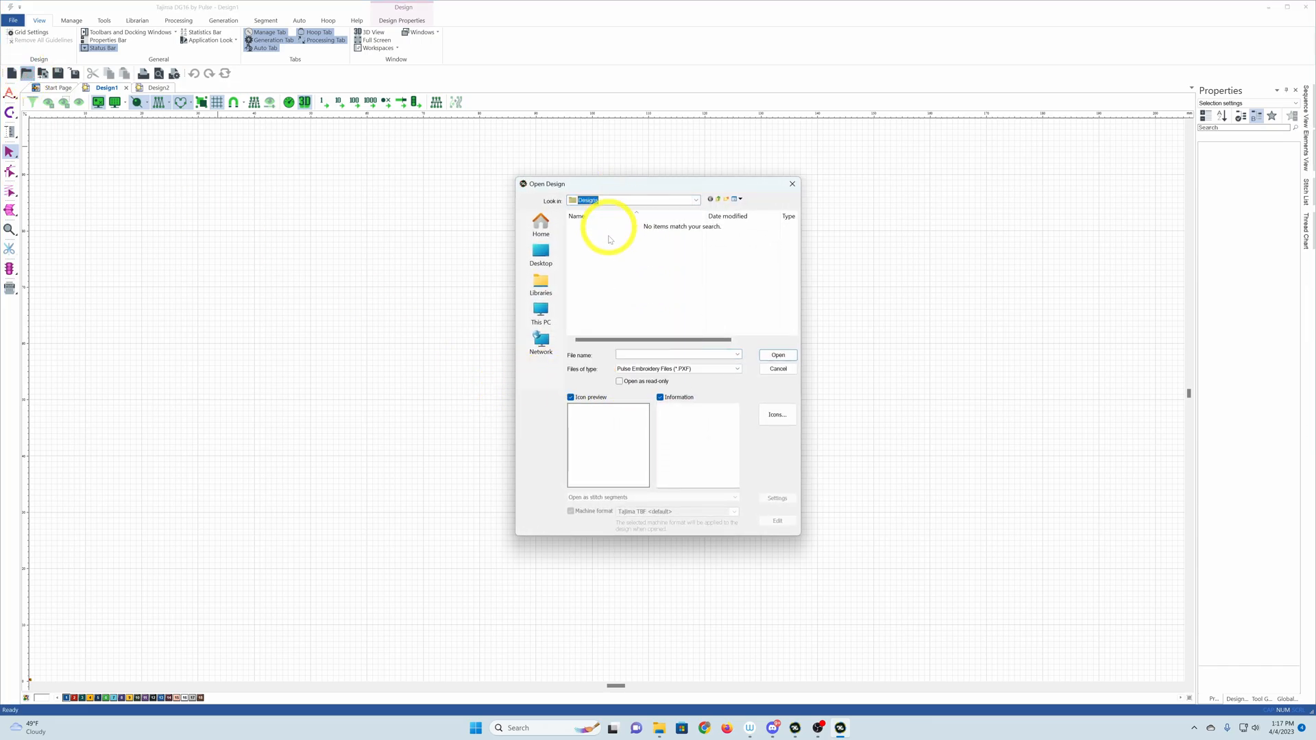
left_click(643, 270)
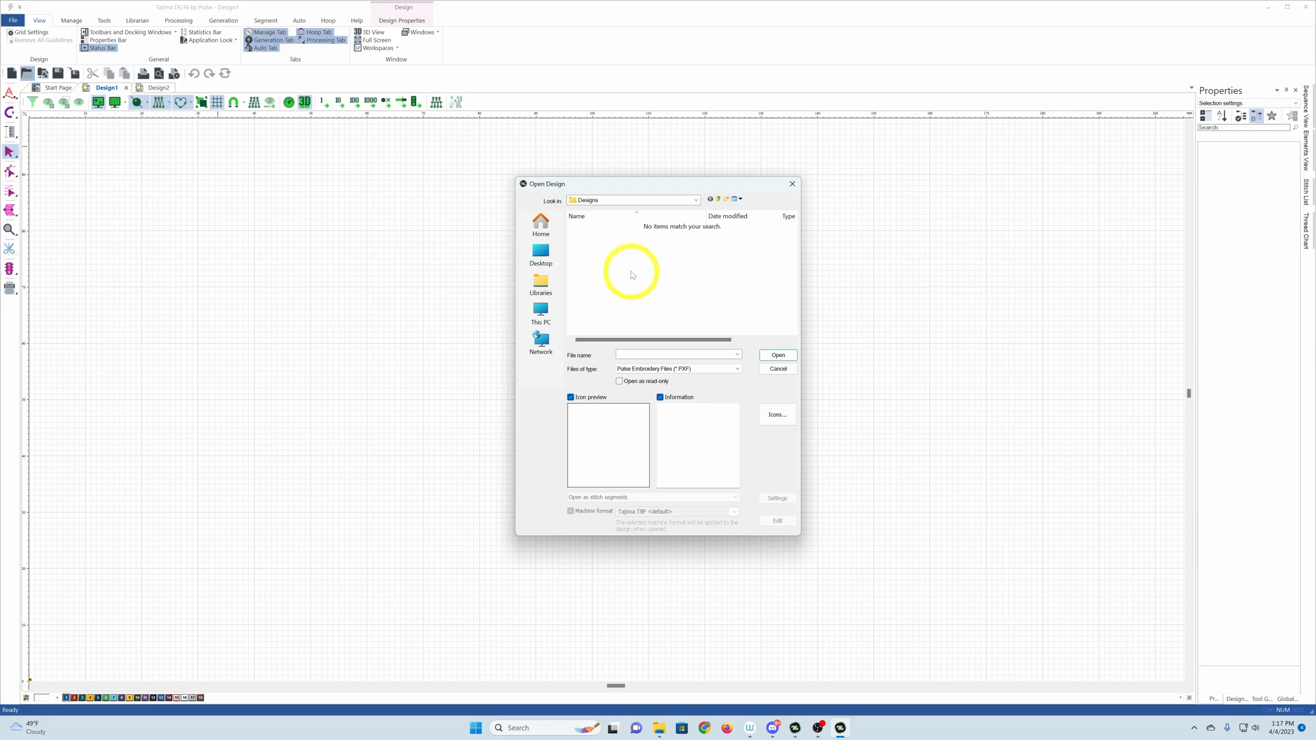
left_click(654, 353)
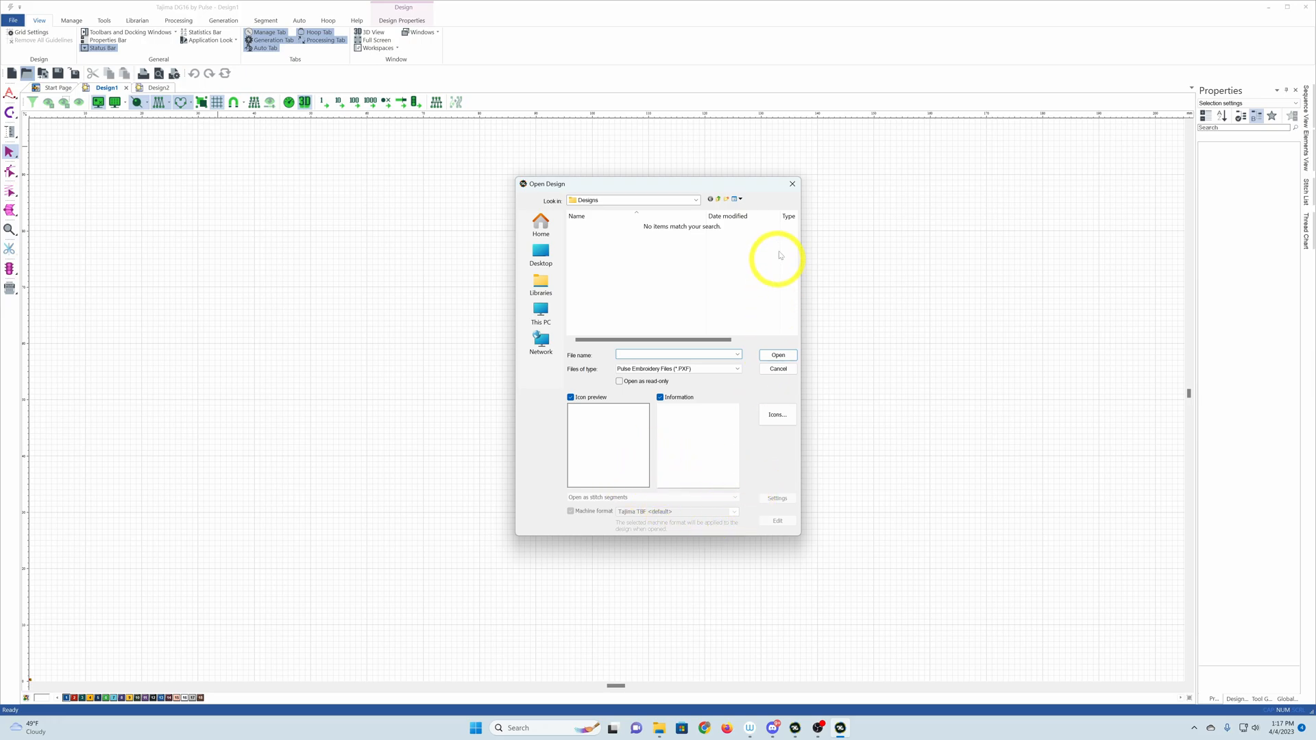
left_click(782, 186)
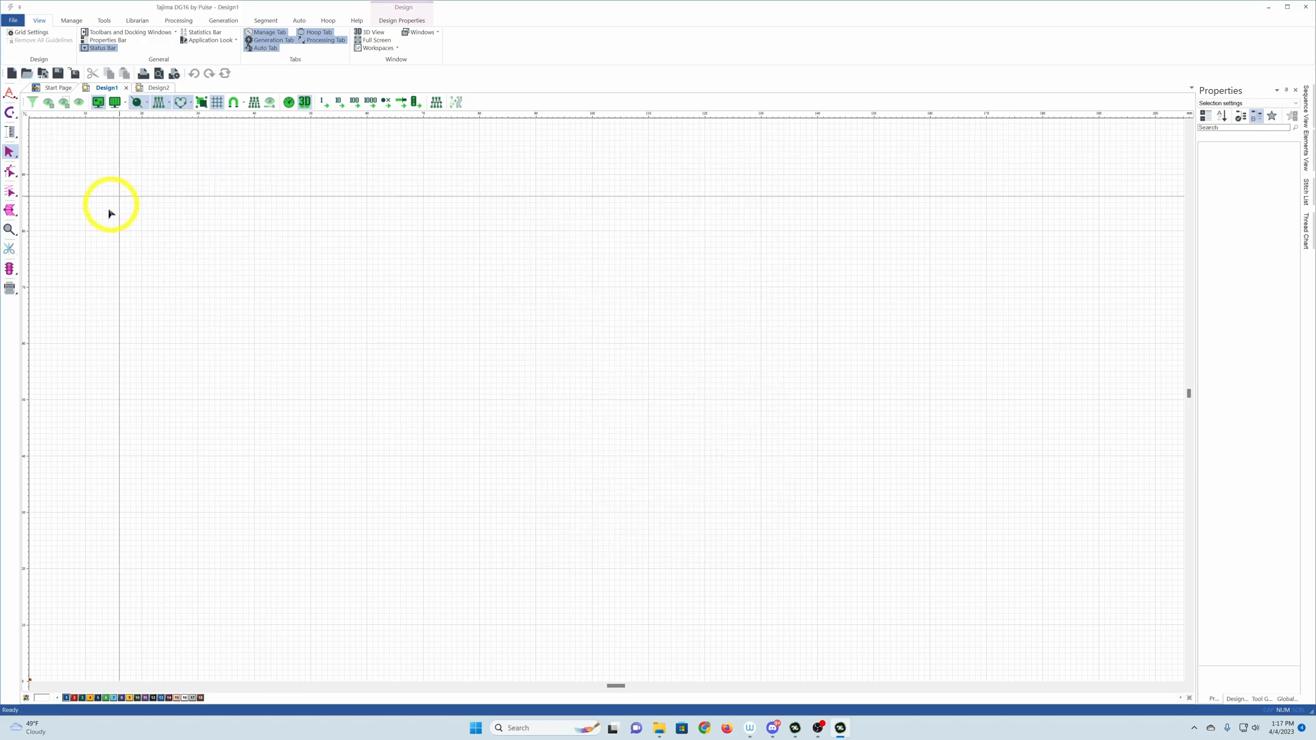
left_click(42, 73)
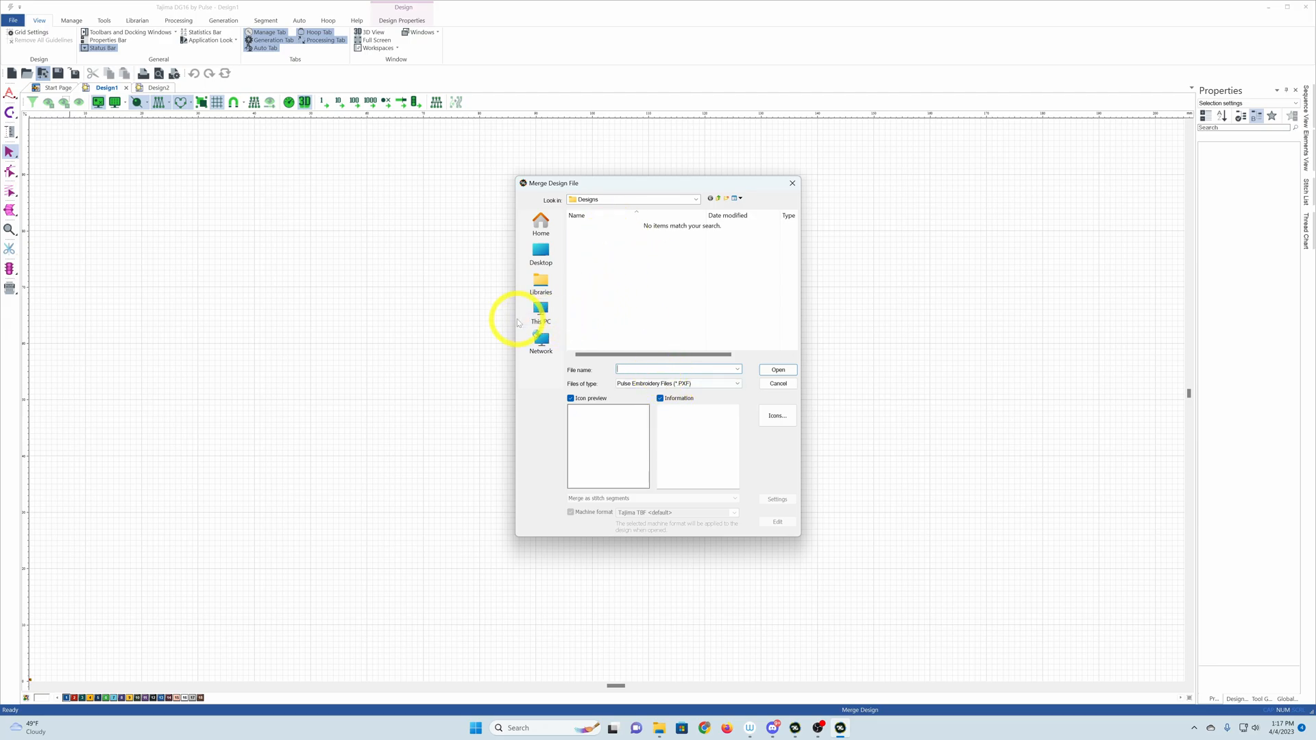
left_click(777, 385)
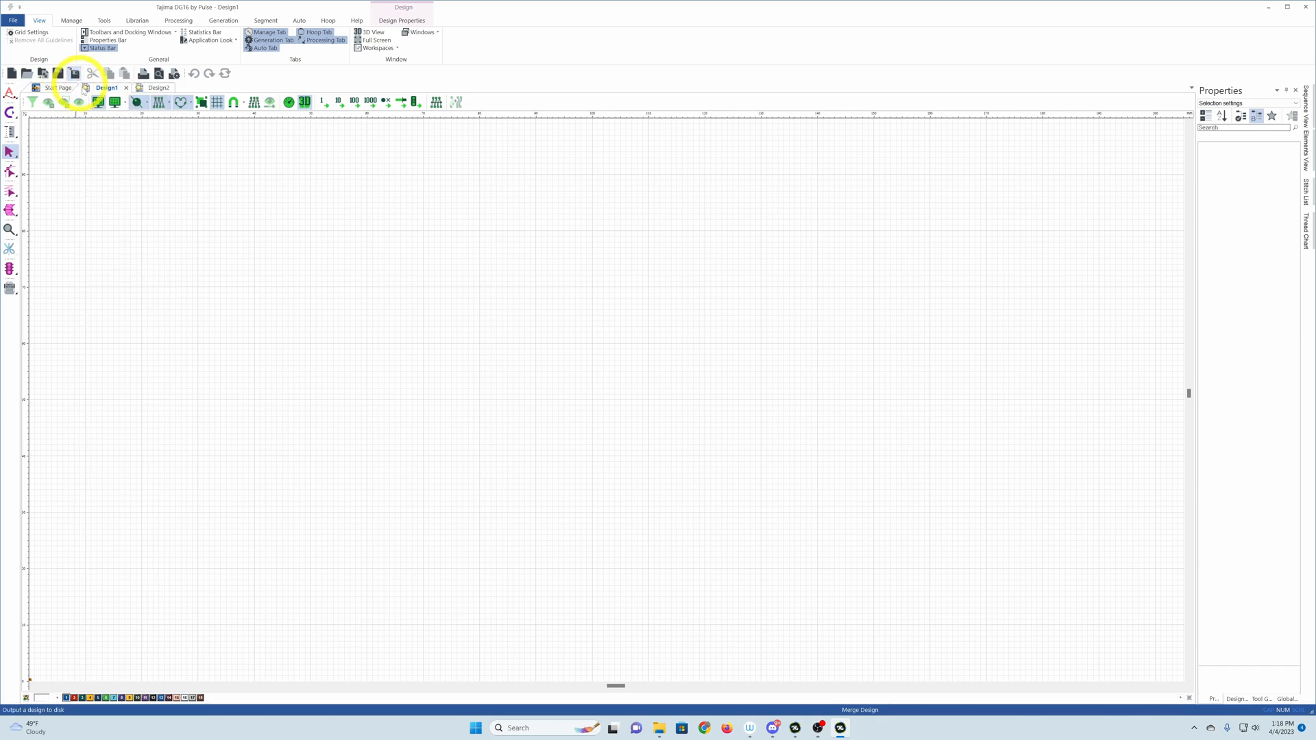
Start Output to Disk and examine the hard drive, window and previous-use source options, leaving Window as the design location.
left_click(10, 132)
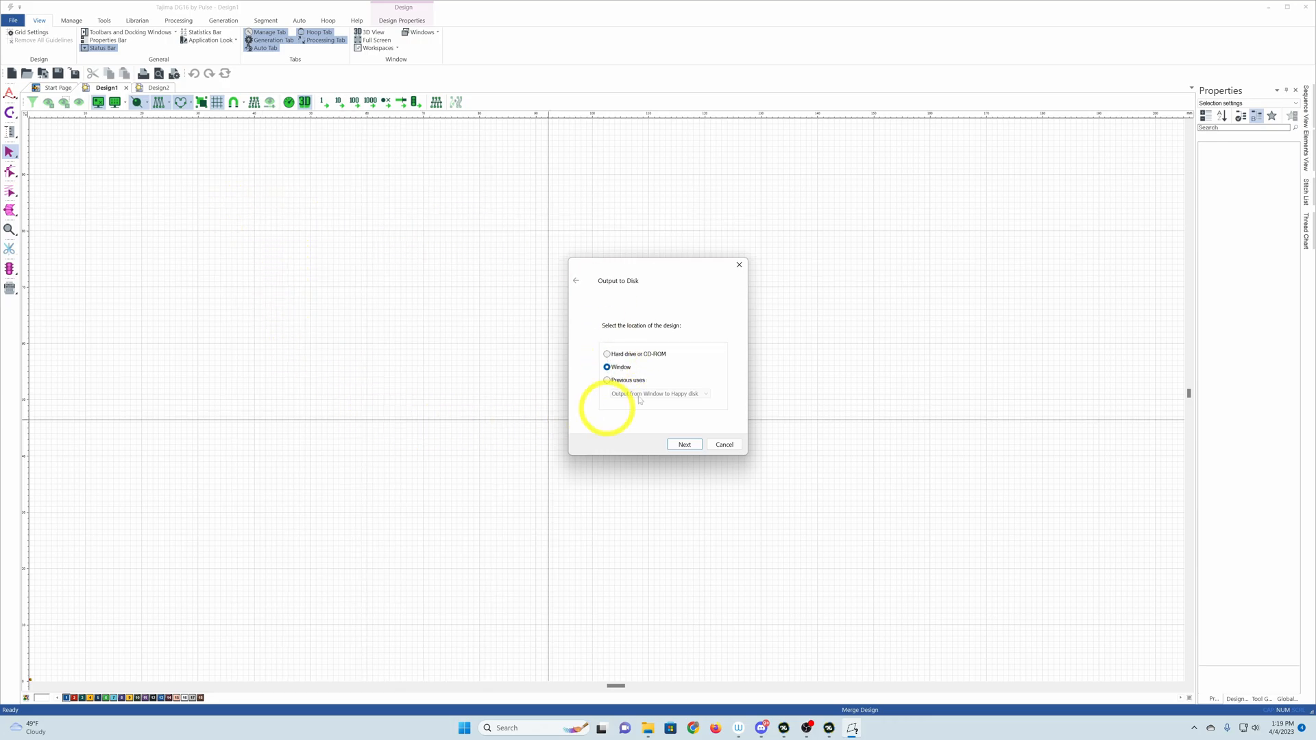
left_click(608, 355)
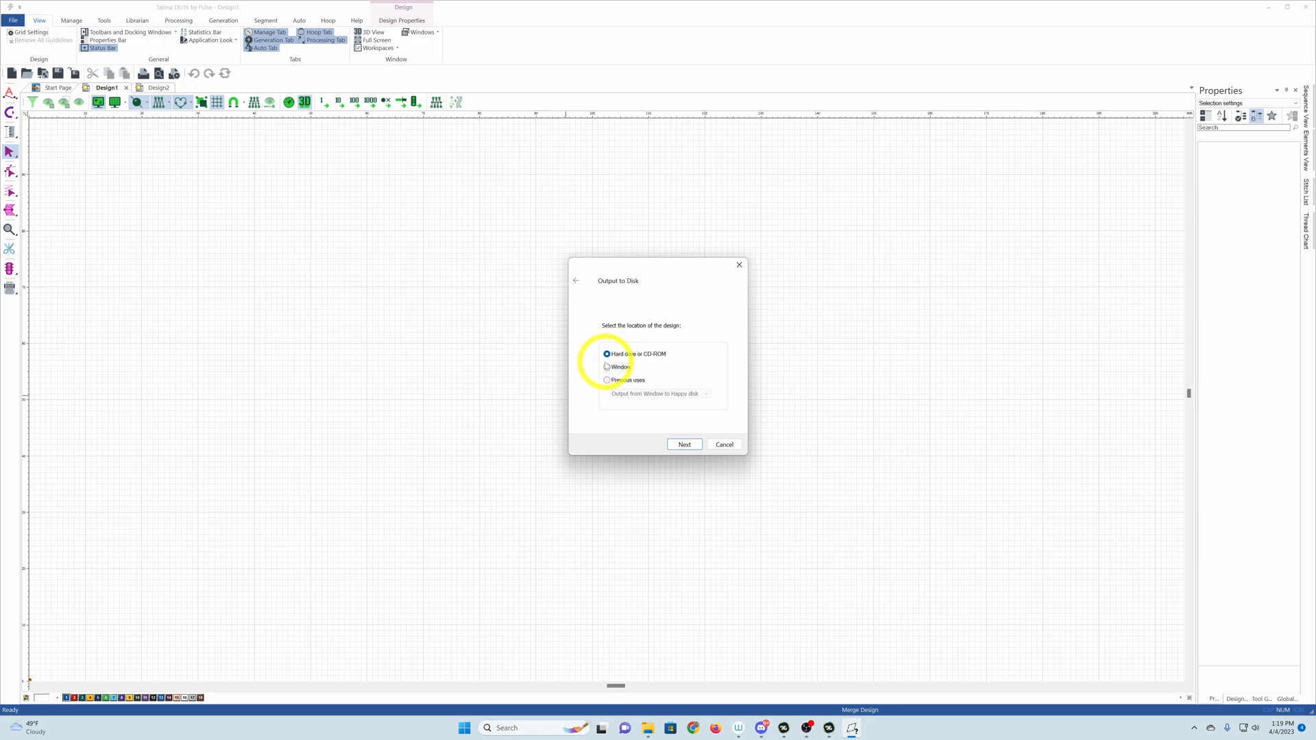
left_click(607, 368)
left_click(607, 381)
left_click(642, 394)
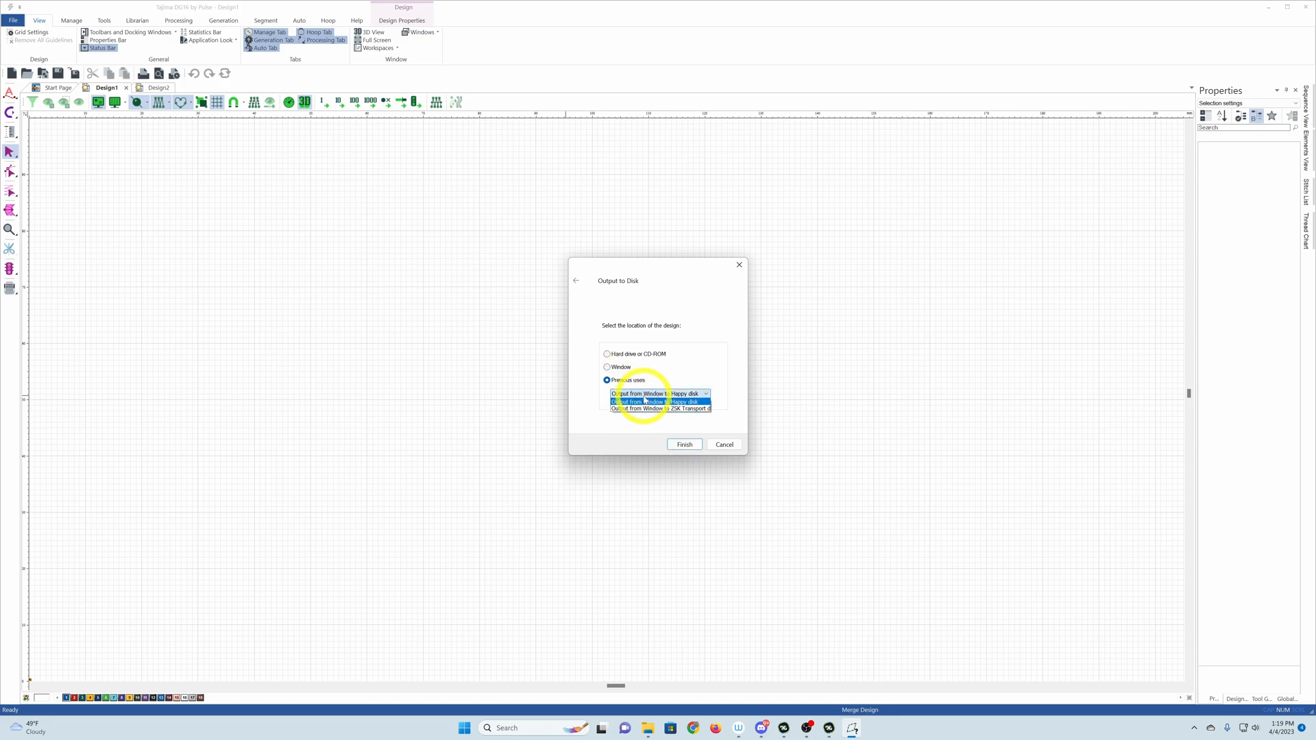
left_click(644, 401)
left_click(607, 368)
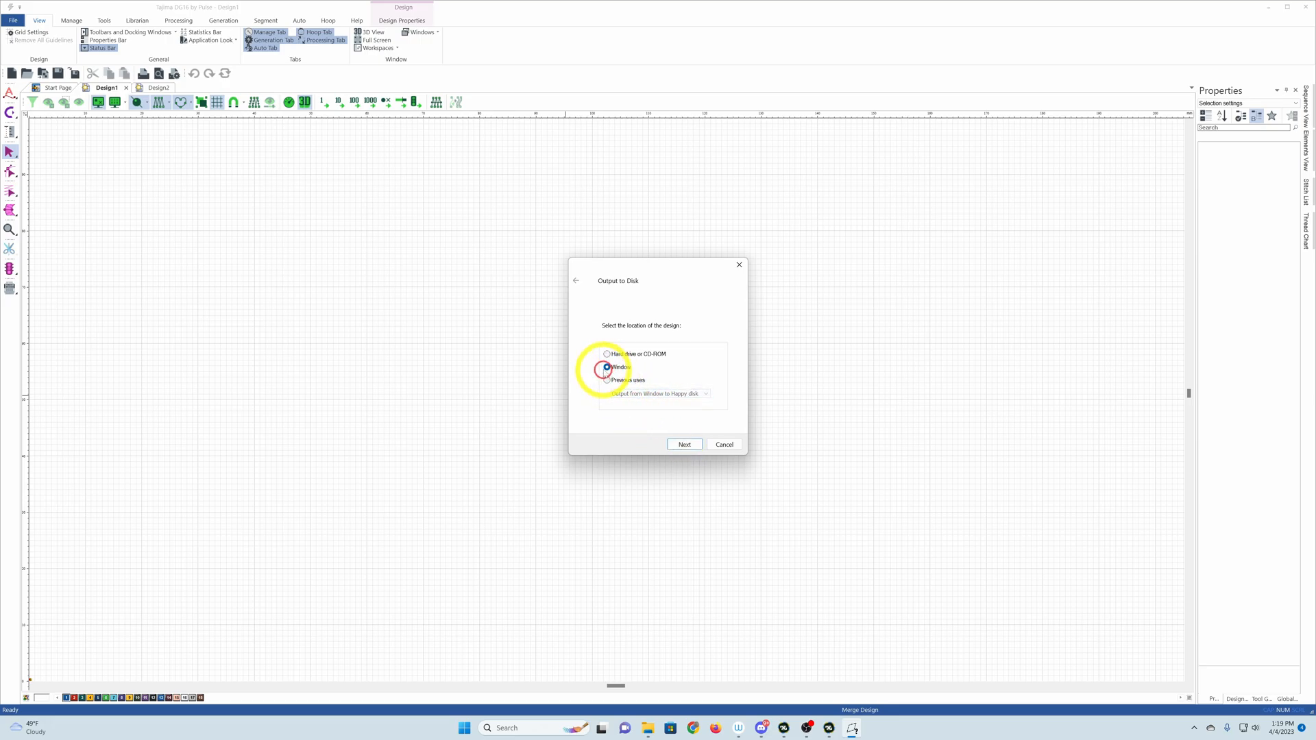
Review the embroidery disk types and the output settings for a ZSK Transport disk, and cancel the output.
left_click(678, 443)
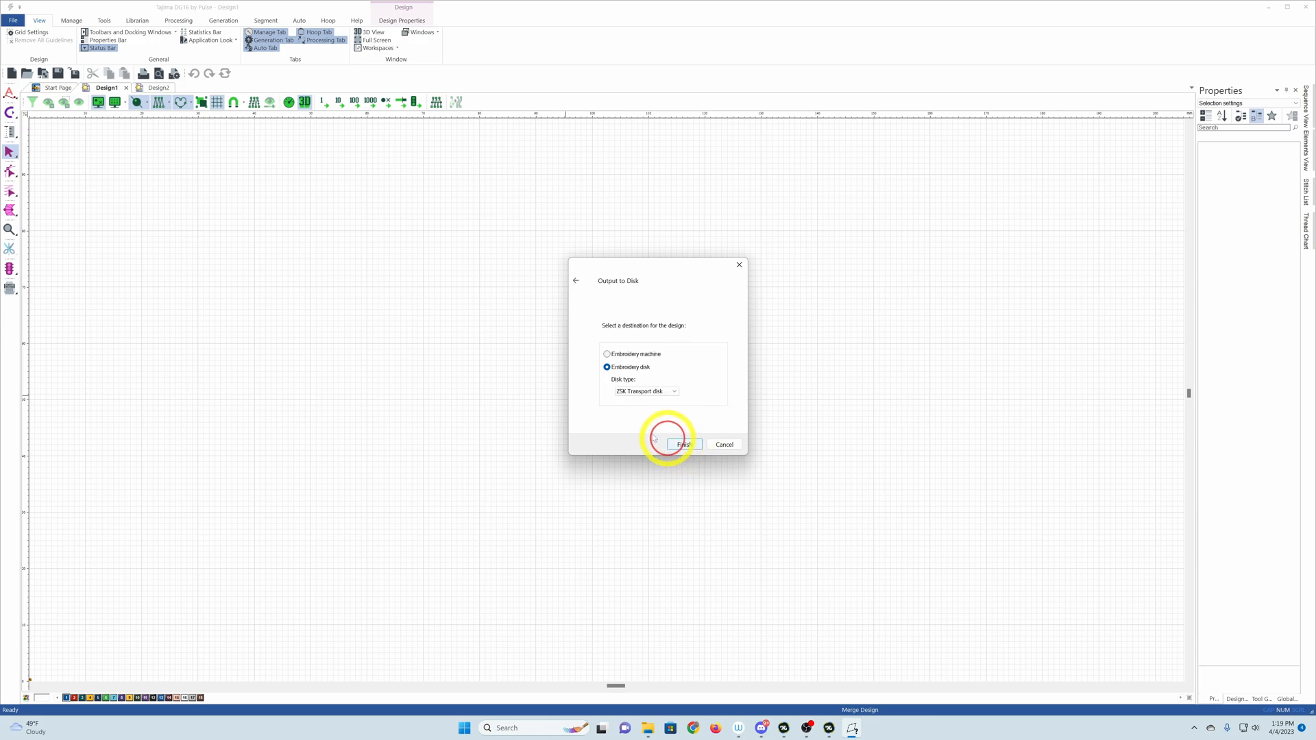
left_click(675, 393)
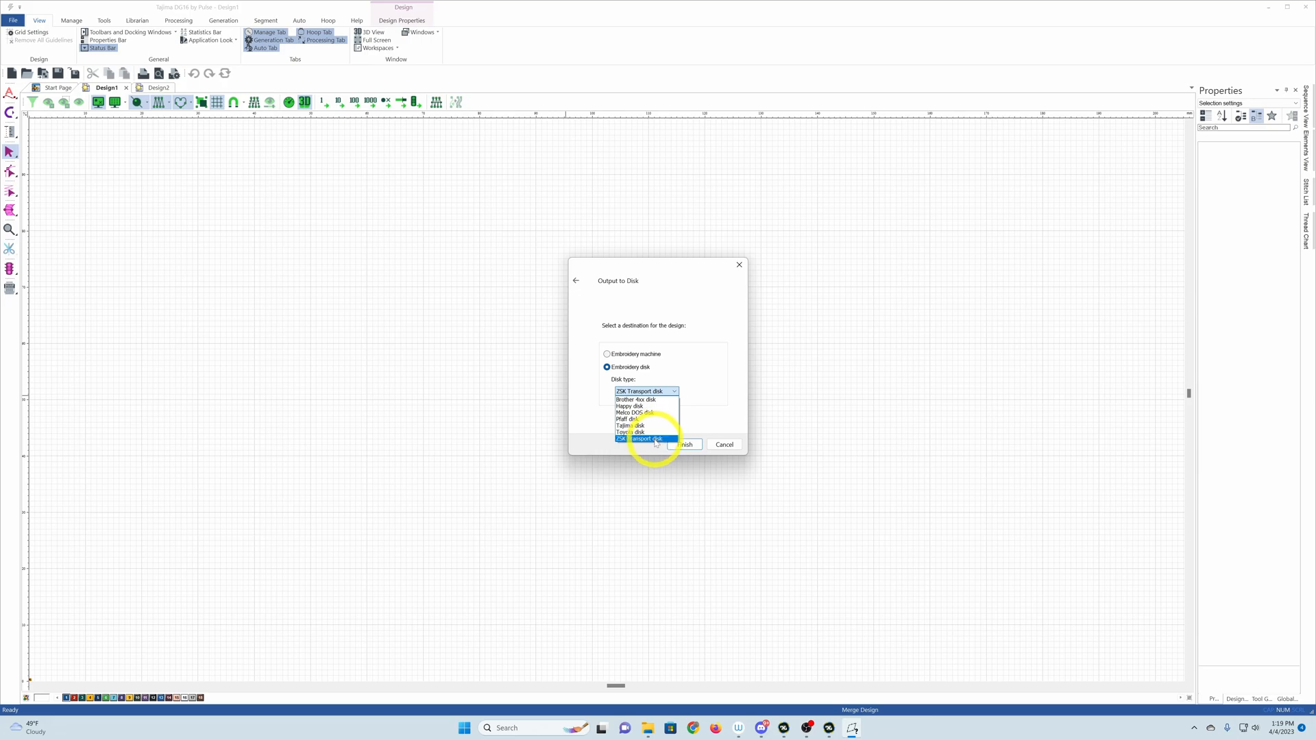
left_click(702, 414)
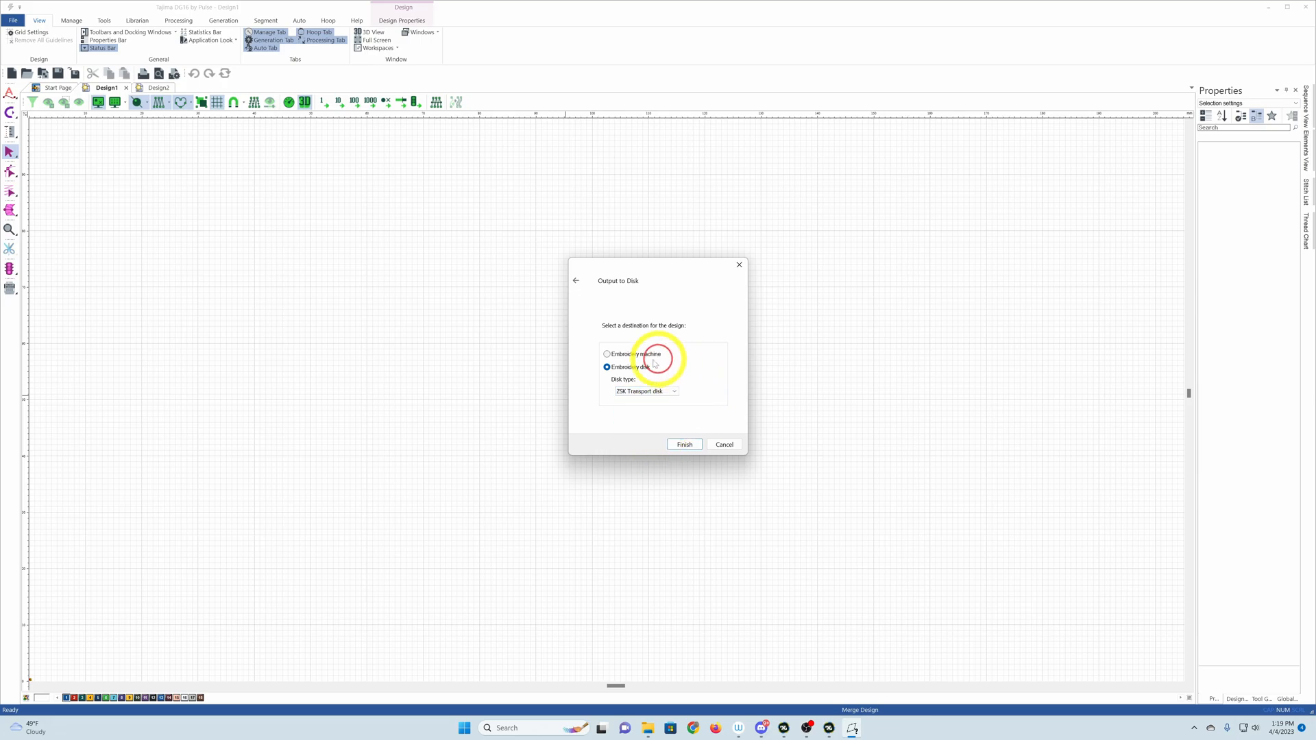
left_click(686, 444)
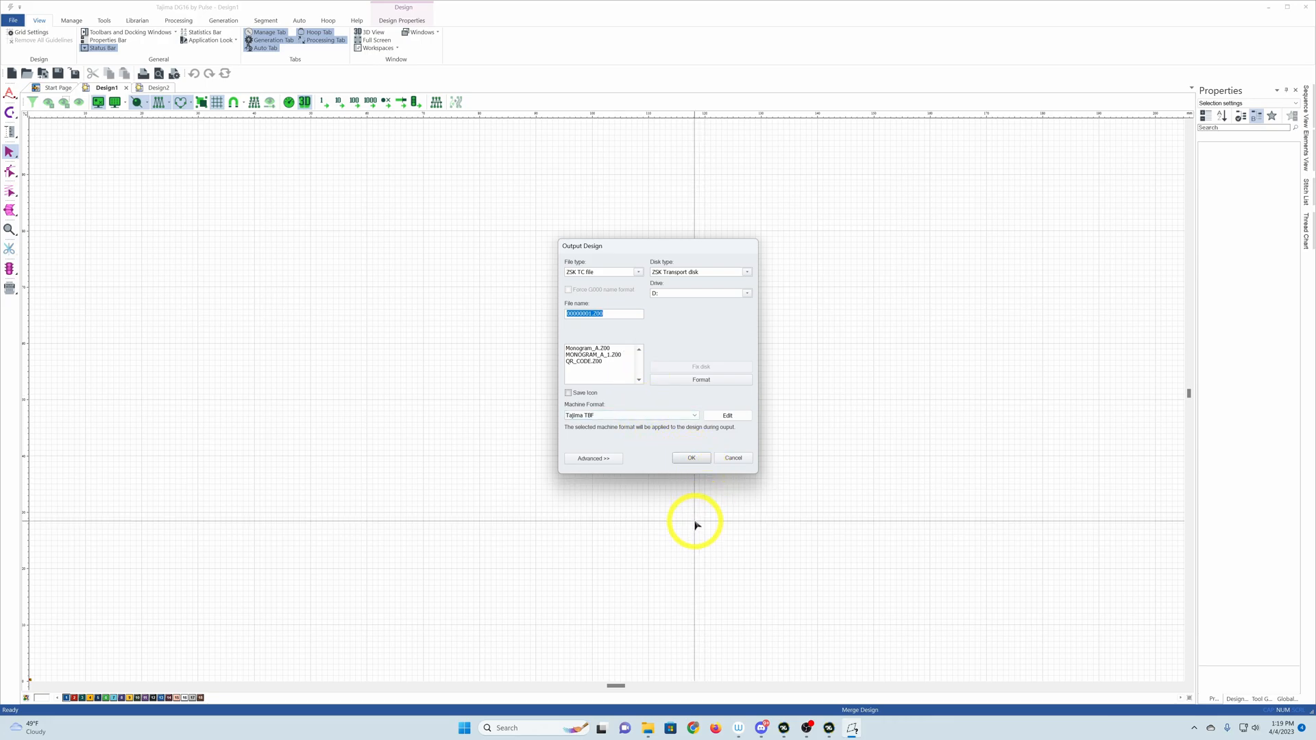
left_click(731, 457)
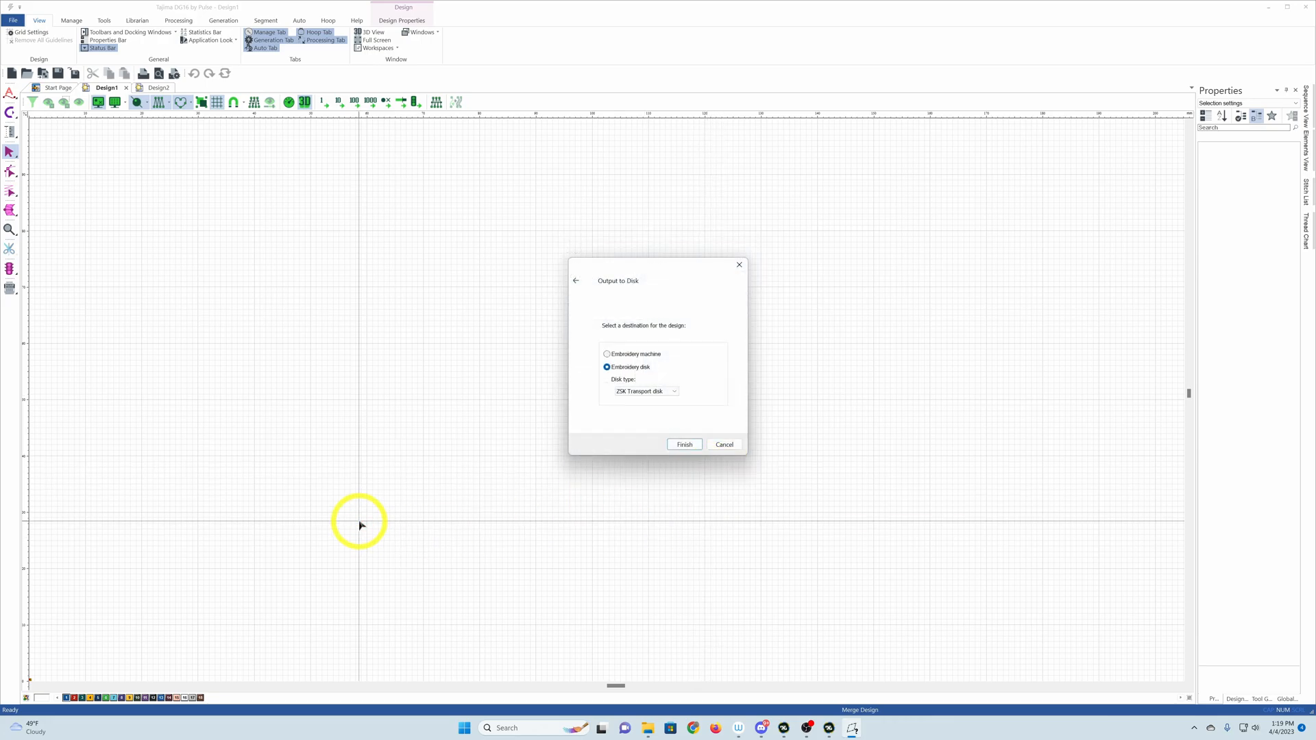
left_click(739, 265)
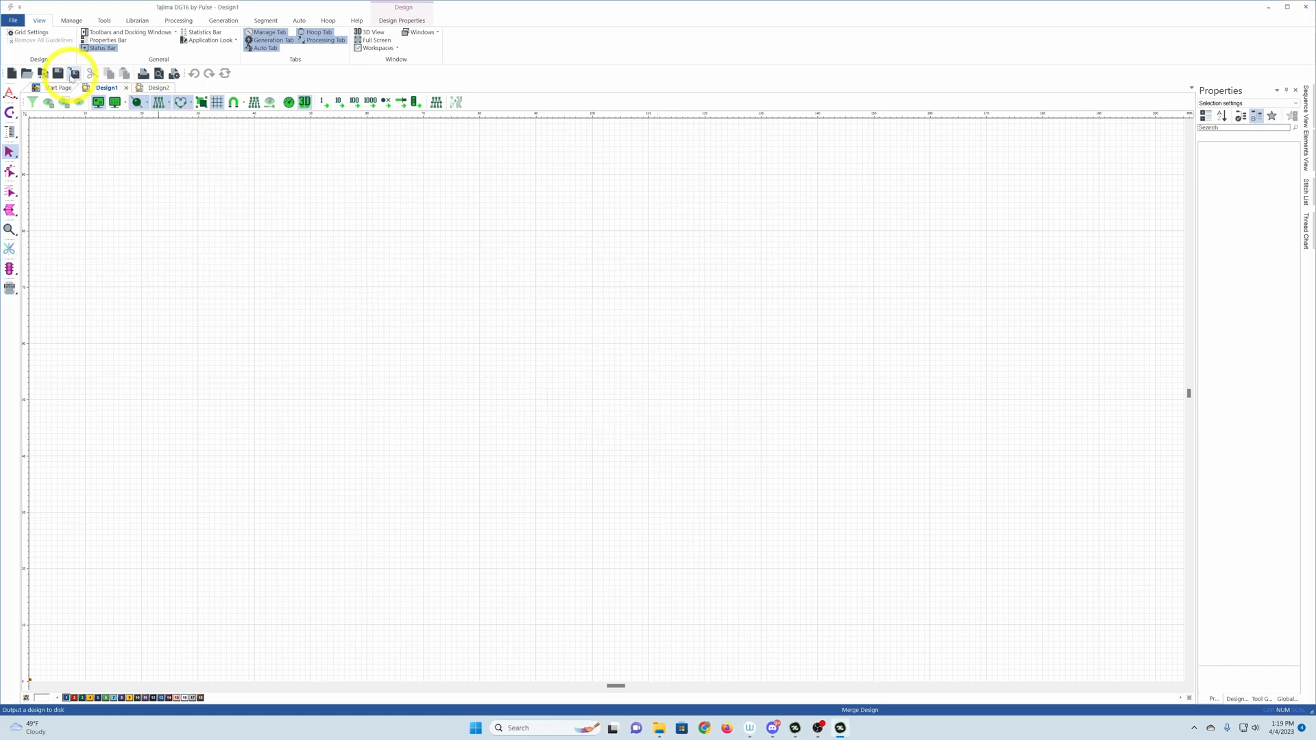
Add the text "Hello" on a nearly horizontal baseline in Design1 and move it down and to the right.
left_click(10, 92)
left_click_drag(204, 266, 566, 274)
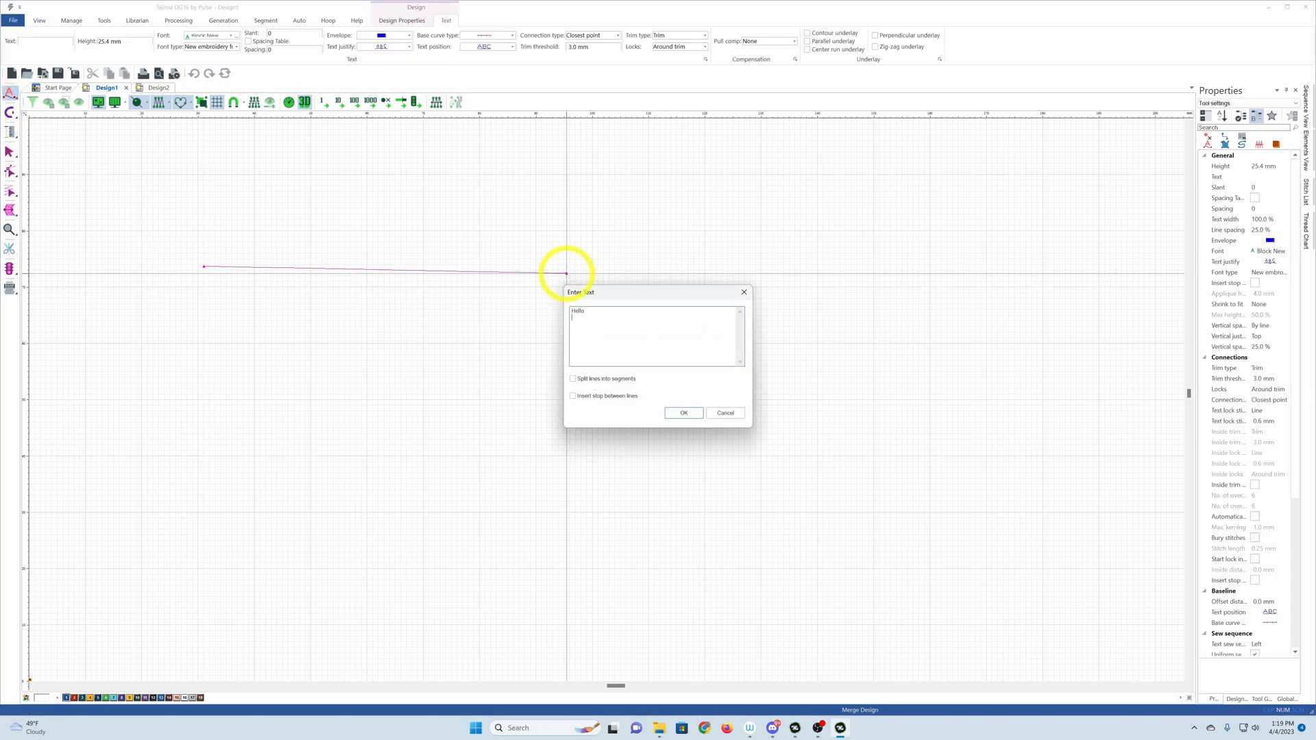
left_click(674, 413)
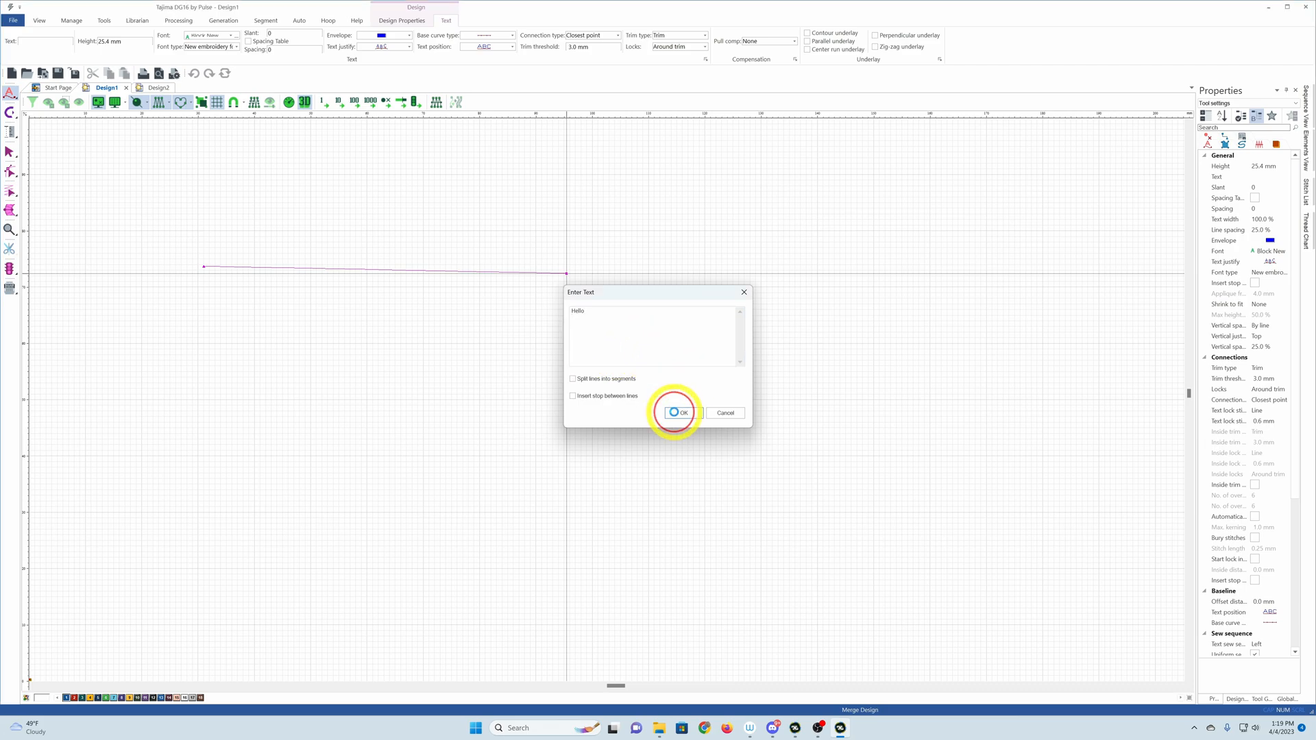
left_click_drag(329, 216, 440, 339)
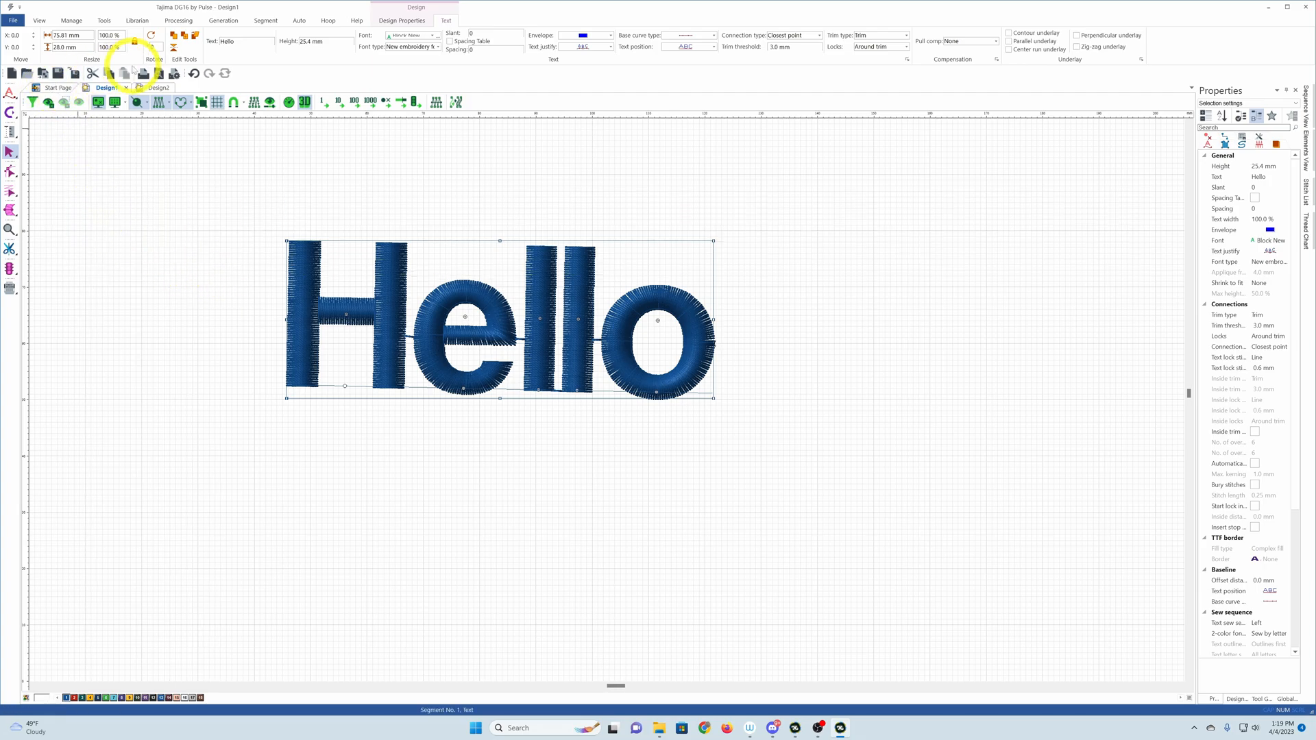
Cut the Hello text and undo the cut, and cut it again and paste it back into Design1.
left_click(96, 74)
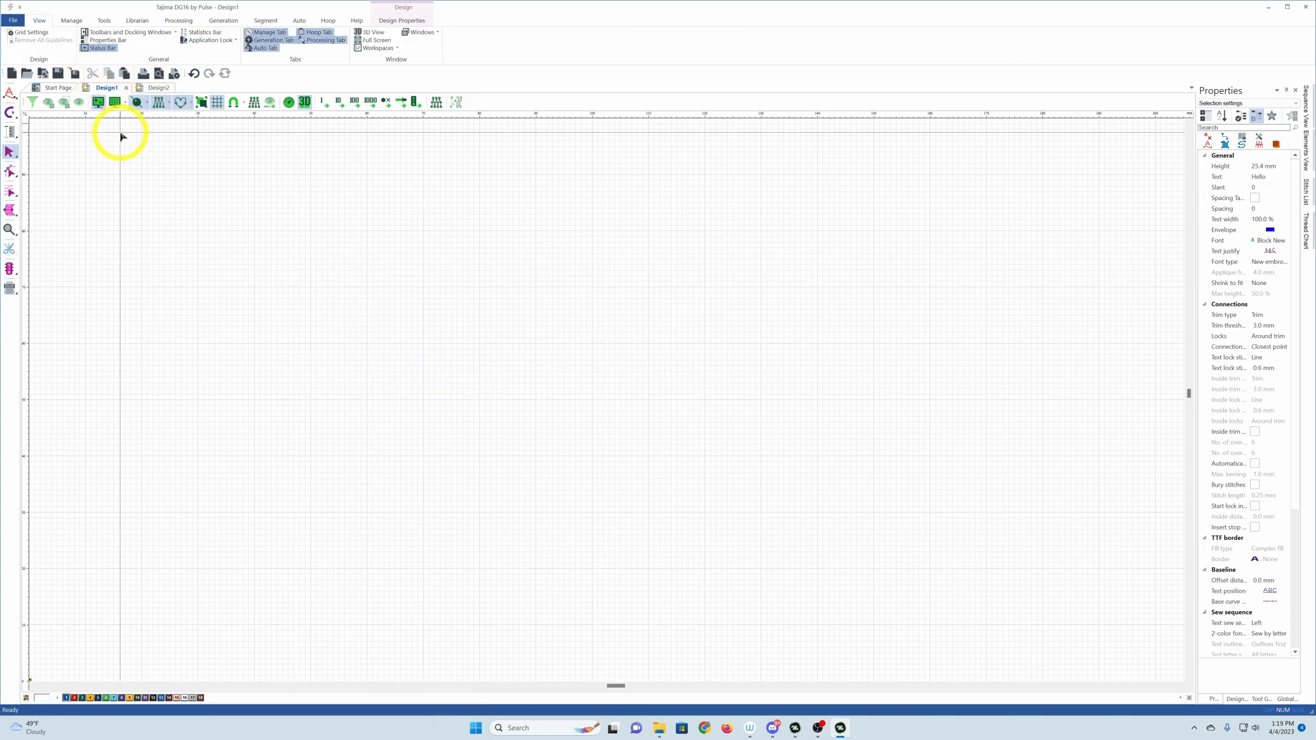
key("ctrl+z")
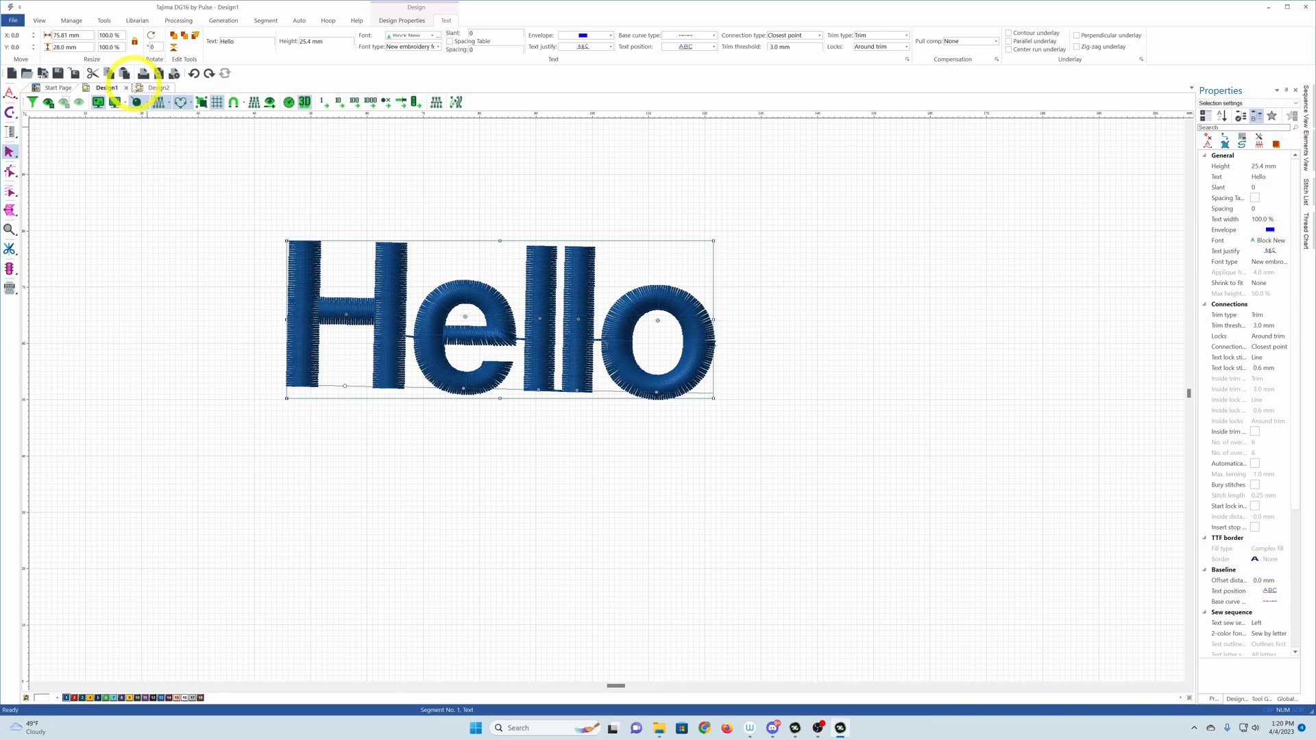
left_click(93, 73)
left_click(126, 75)
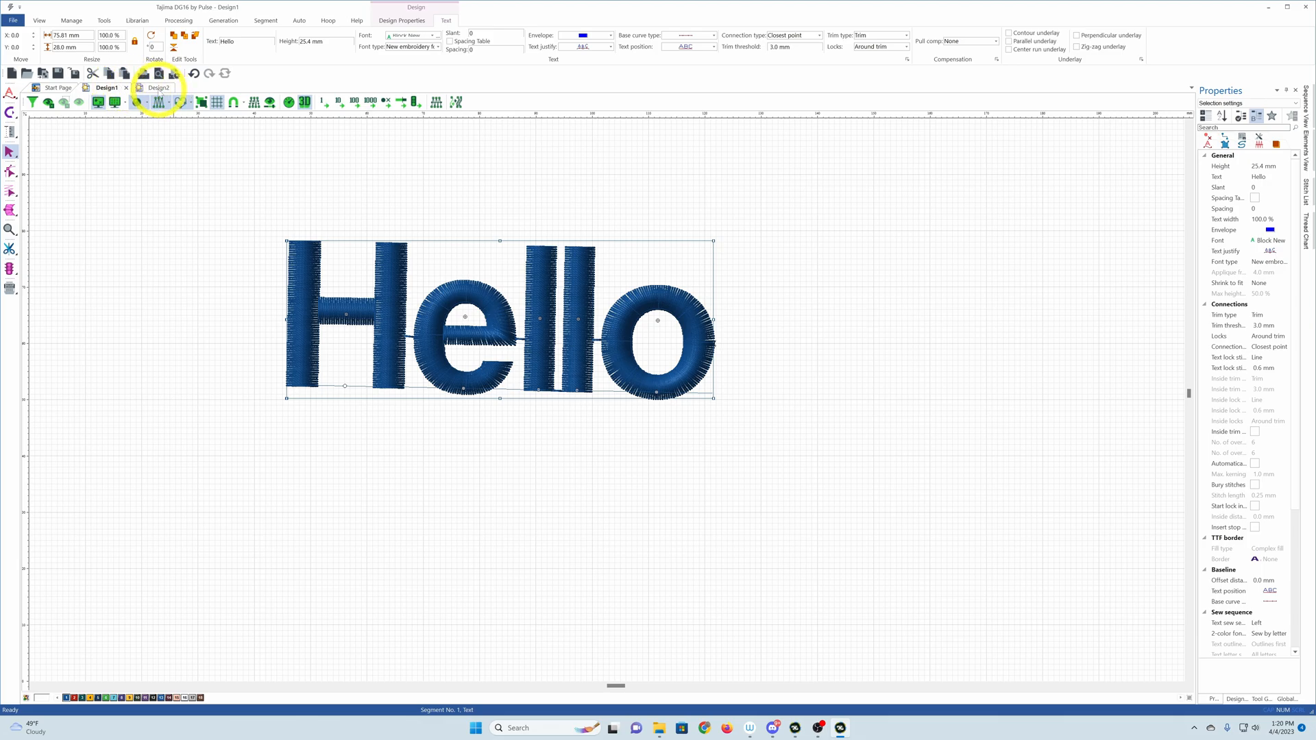
Copy the Hello text from Design1, paste it into Design2, and return to Design1.
left_click(111, 76)
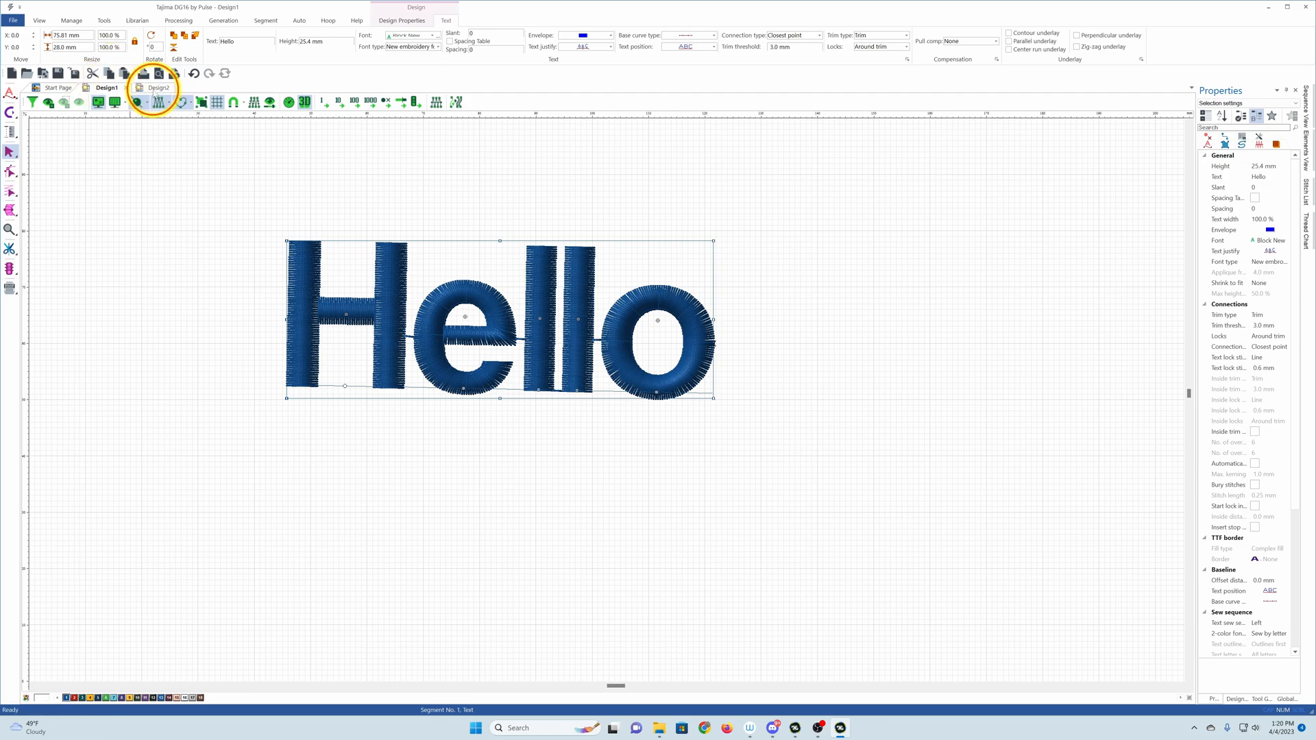
left_click(155, 89)
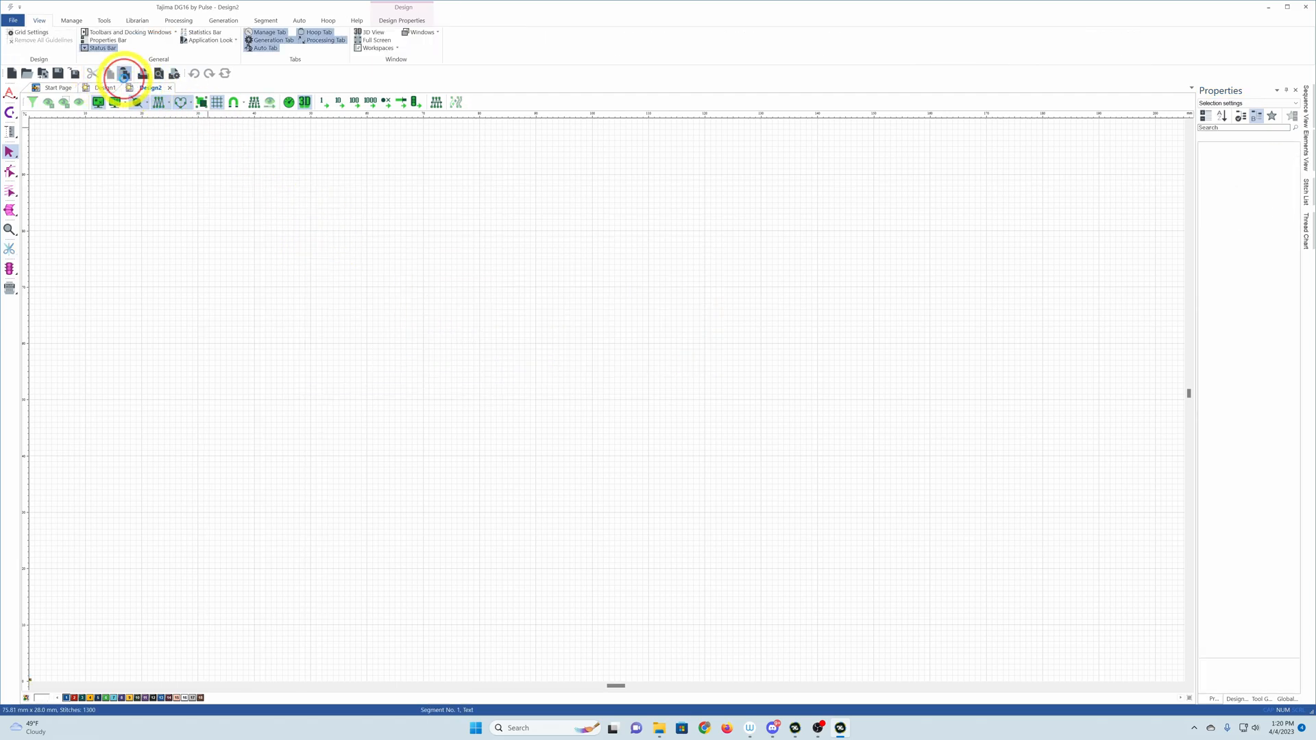
left_click(124, 73)
left_click(105, 88)
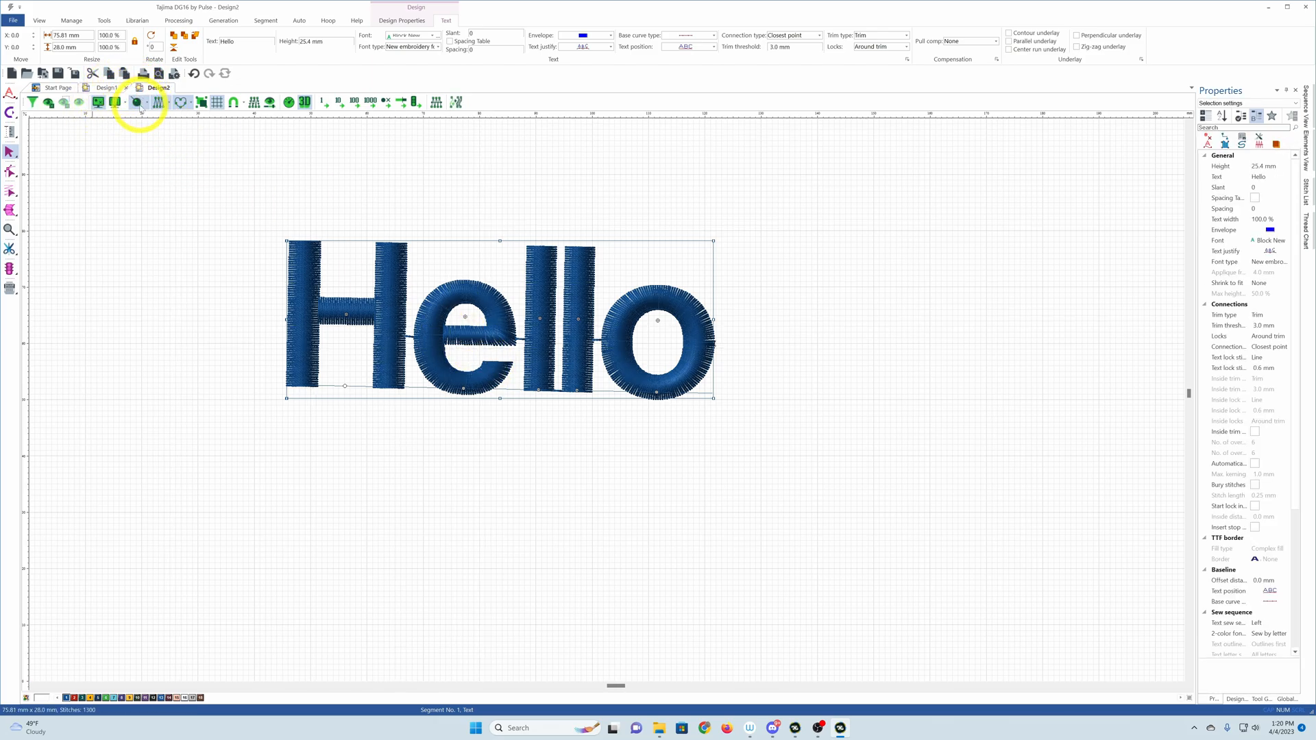
left_click(106, 88)
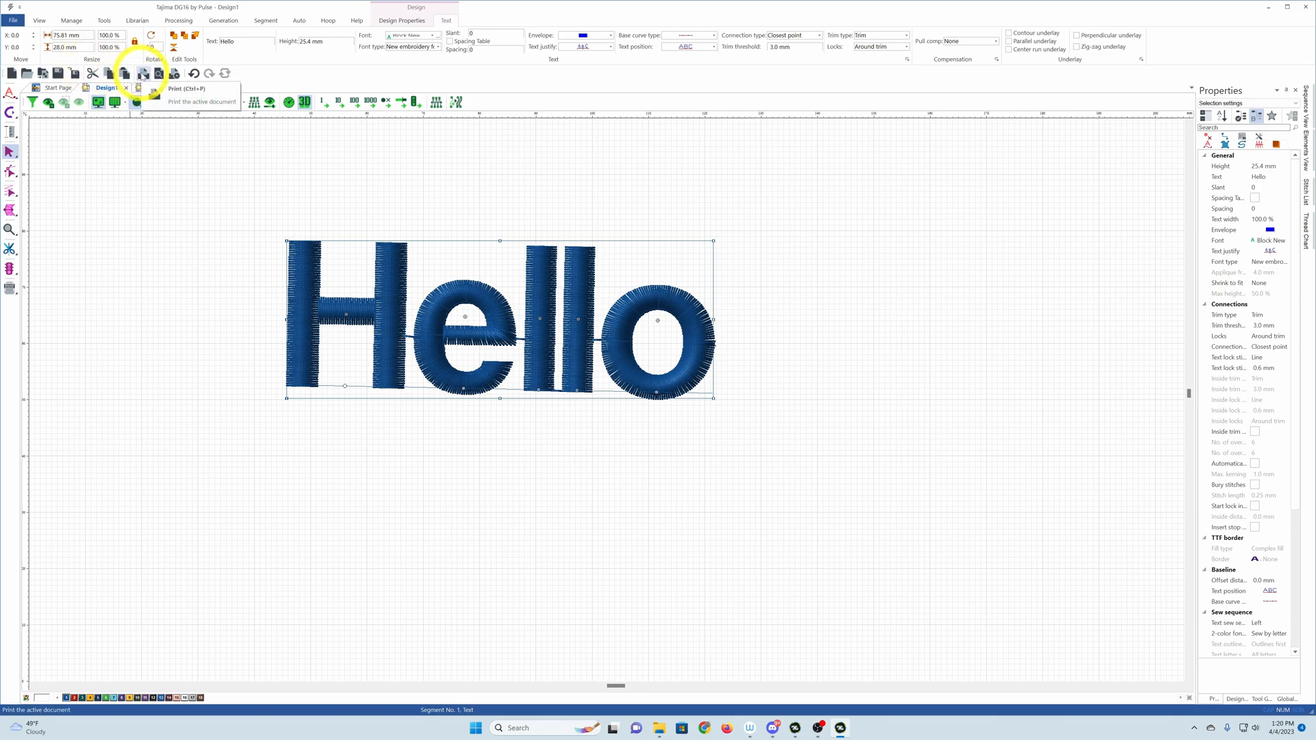
Print Design1 with all pages using the Microsoft Print to PDF printer.
left_click(142, 74)
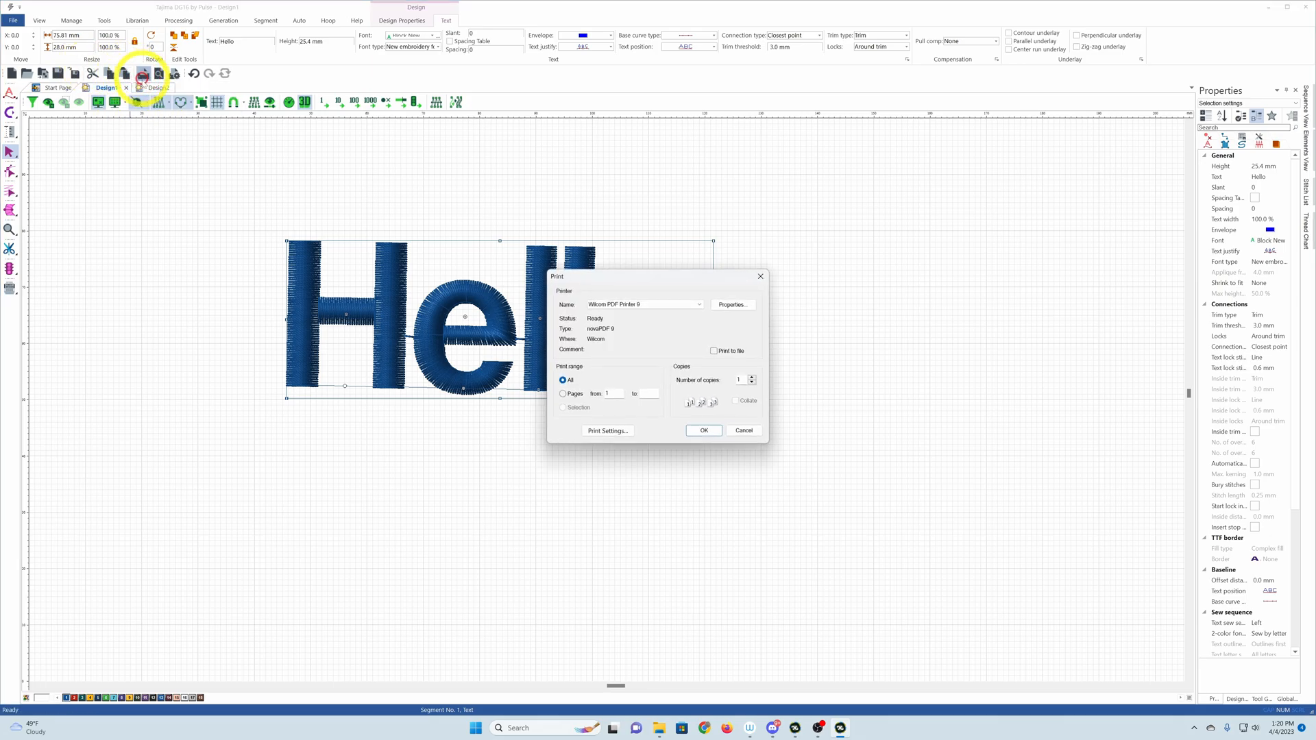
left_click(692, 302)
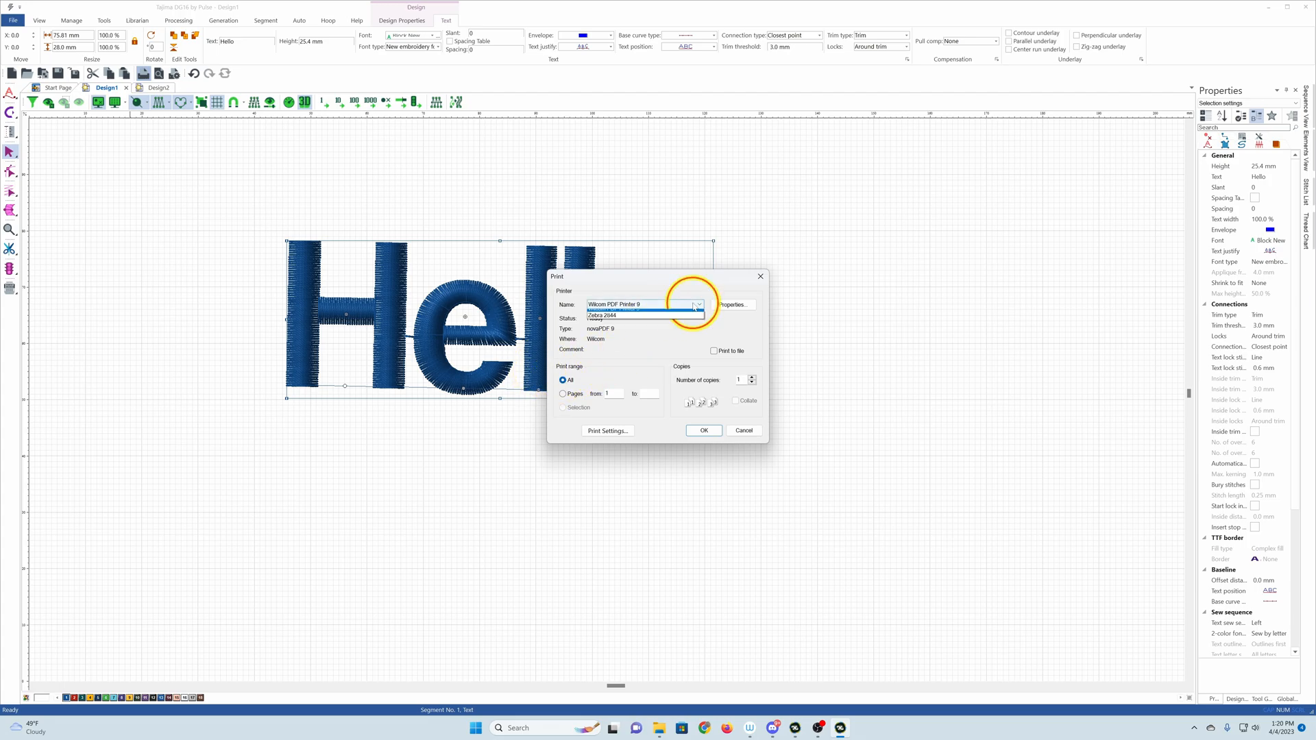
left_click(648, 338)
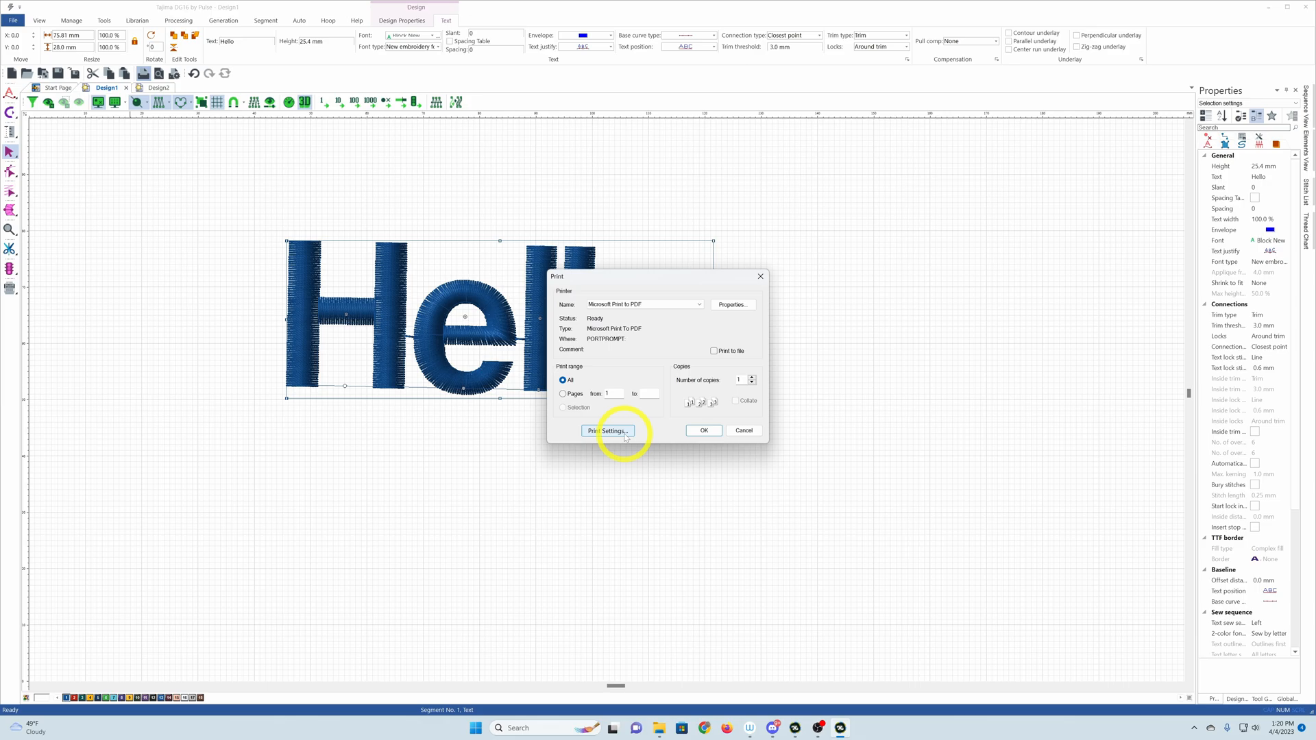
left_click(704, 429)
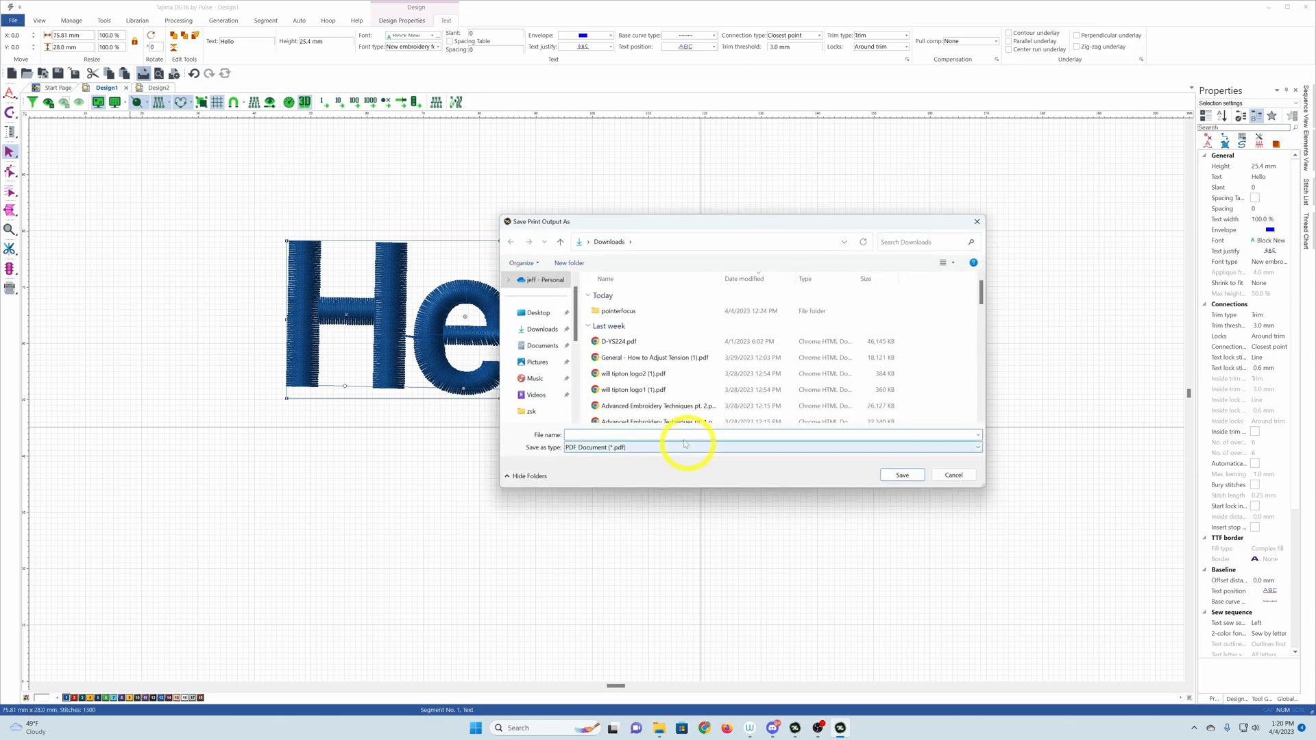
Save the print output as a PDF document named Hello on the Desktop.
scroll(548, 339, "up", 1)
left_click(538, 330)
left_click(749, 432)
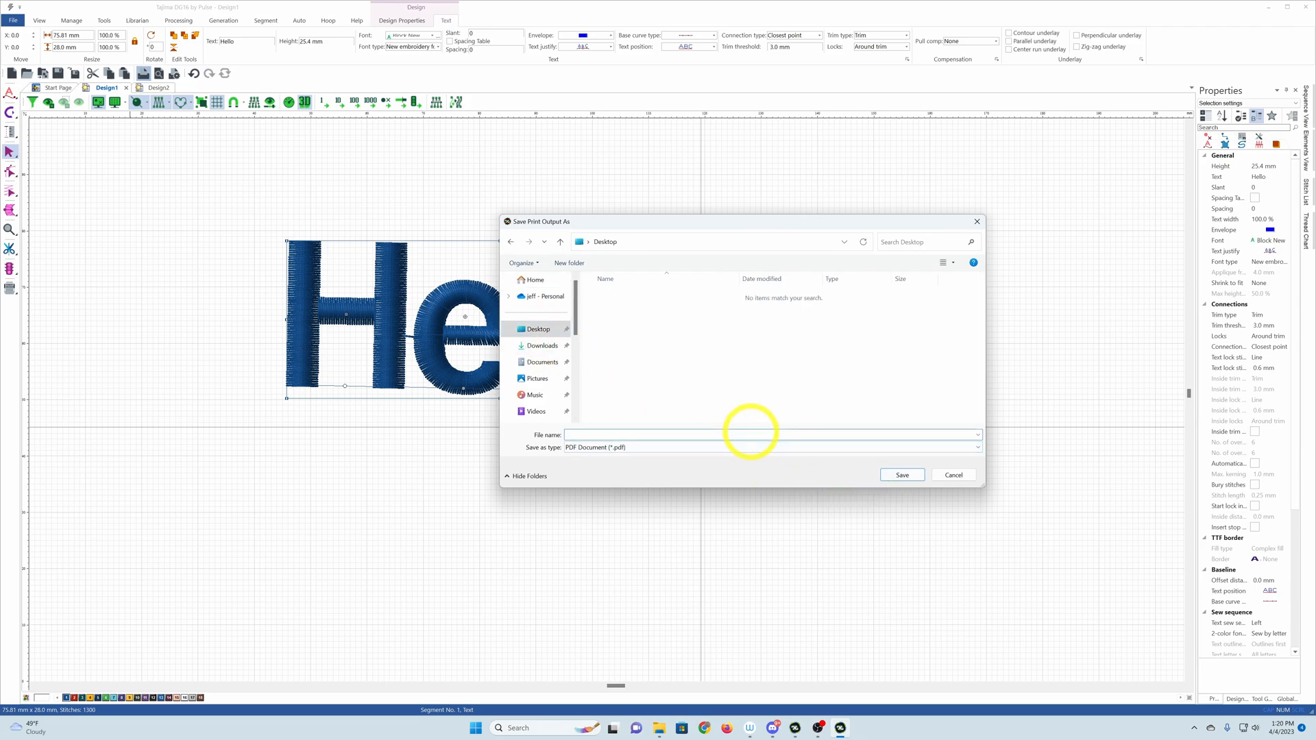
type("Hello")
key("Return")
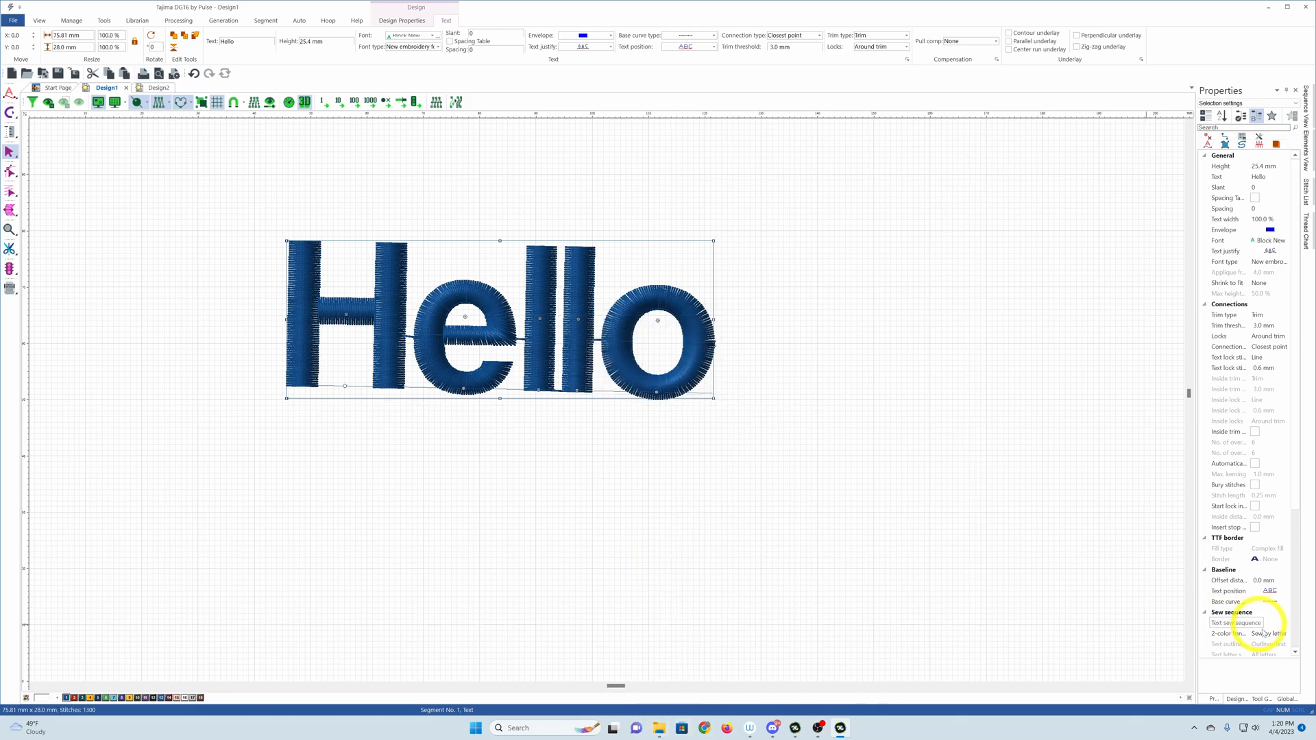
Open Hello.pdf from the desktop to review the printed worksheet, close it, and return to Design1 in Tajima DG16.
left_click(1267, 9)
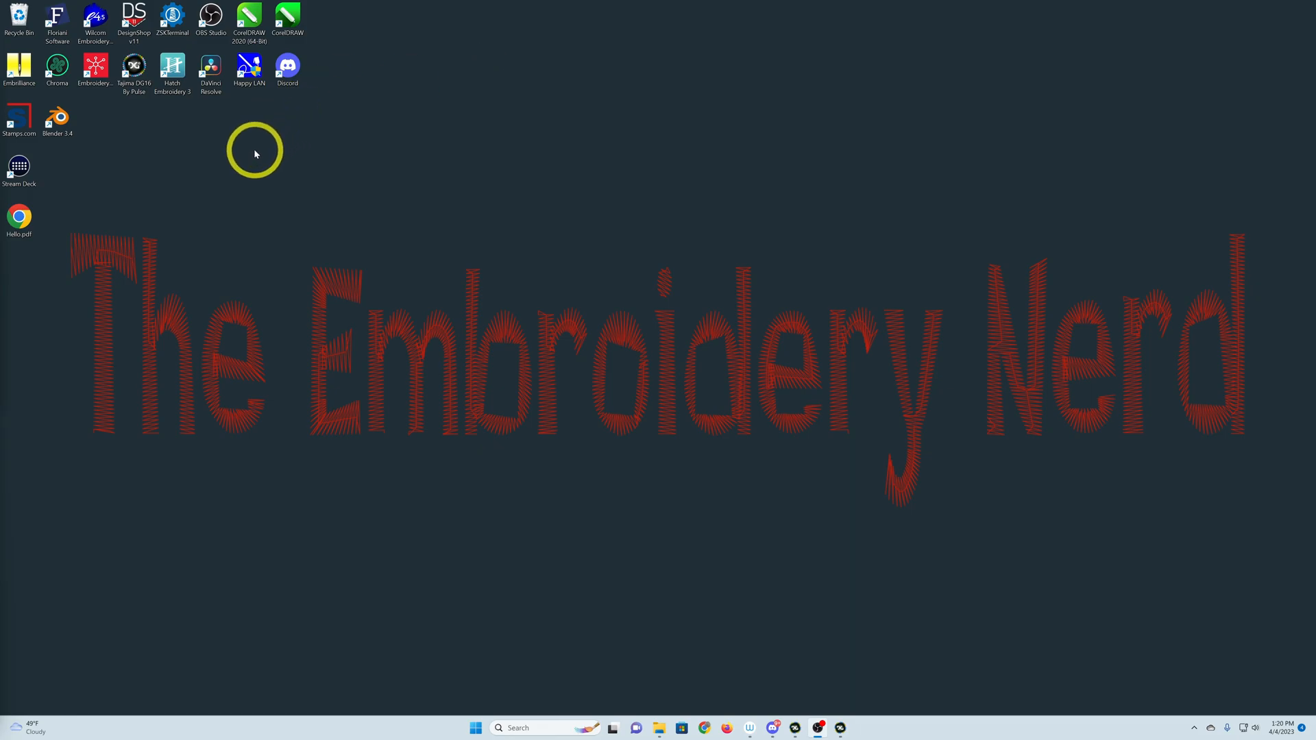
double_click(20, 218)
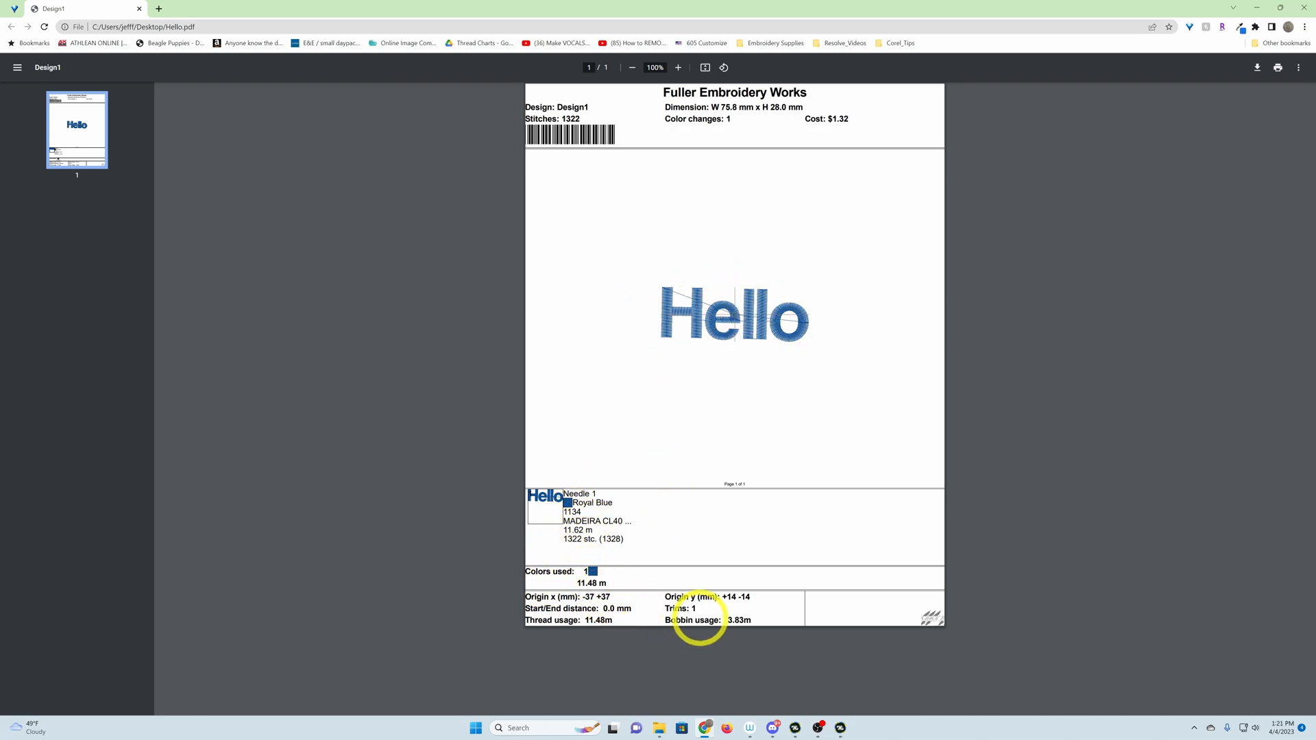
left_click(1293, 12)
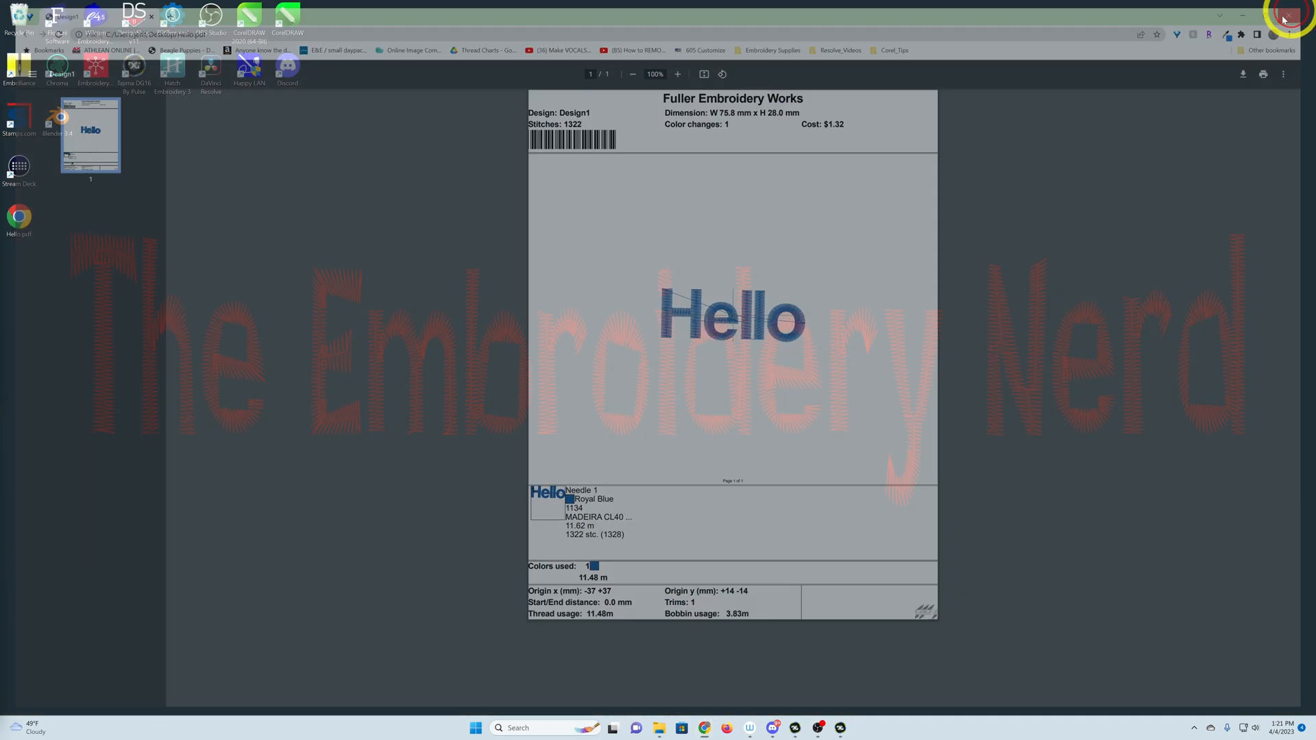
mouse_move(839, 732)
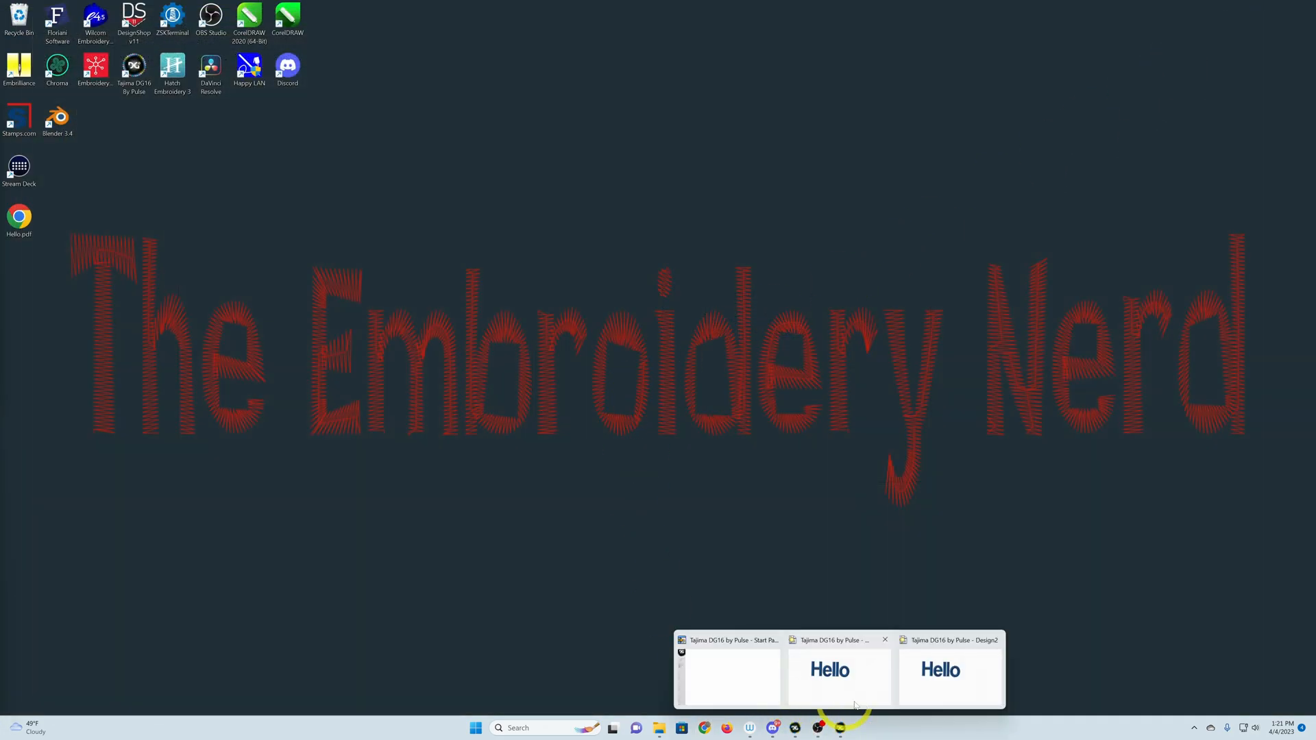
left_click(835, 669)
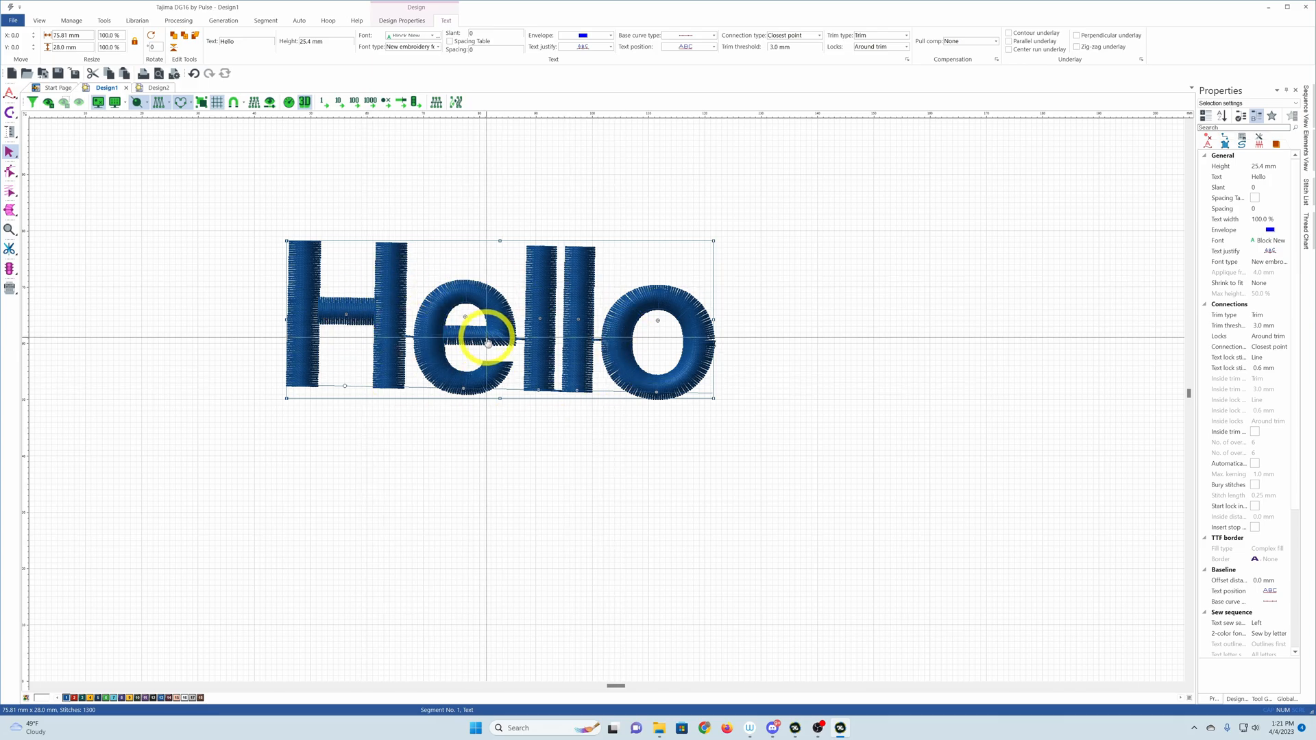
Examine Design1's print preview up close, and review the print setup without changing it.
left_click(158, 73)
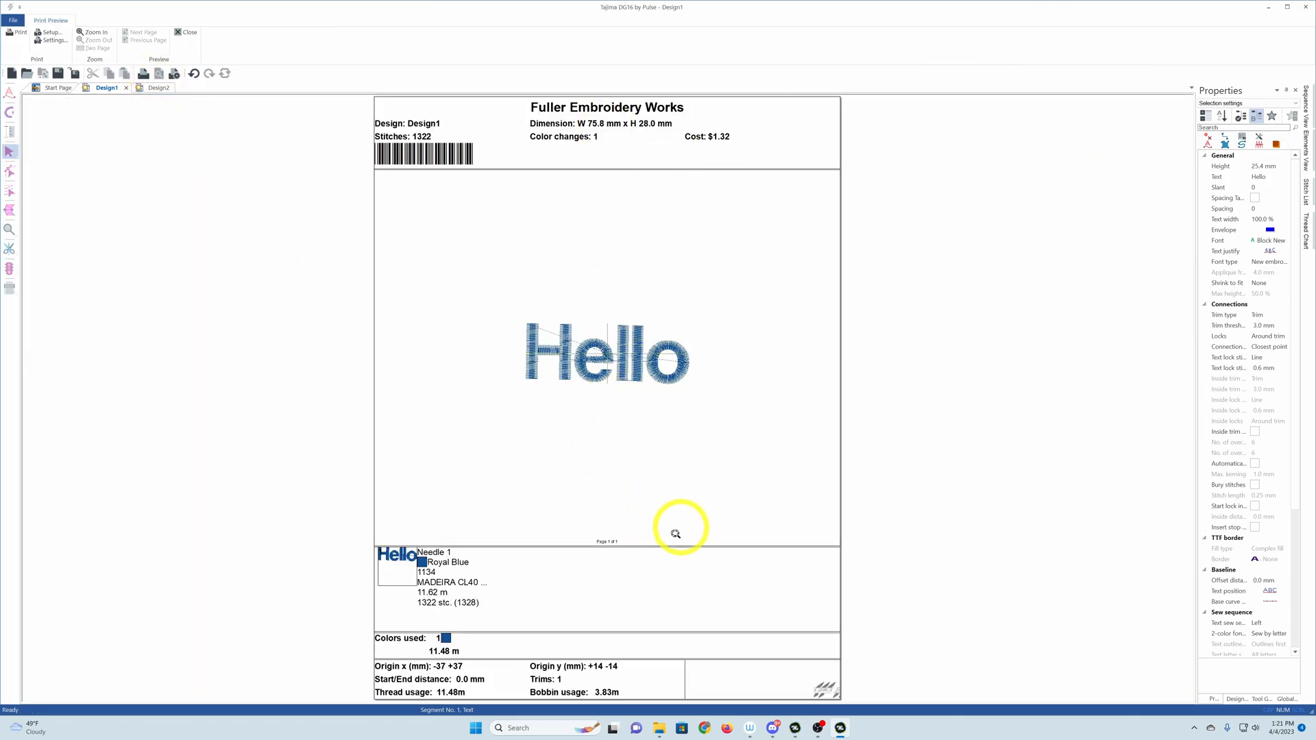
left_click(683, 130)
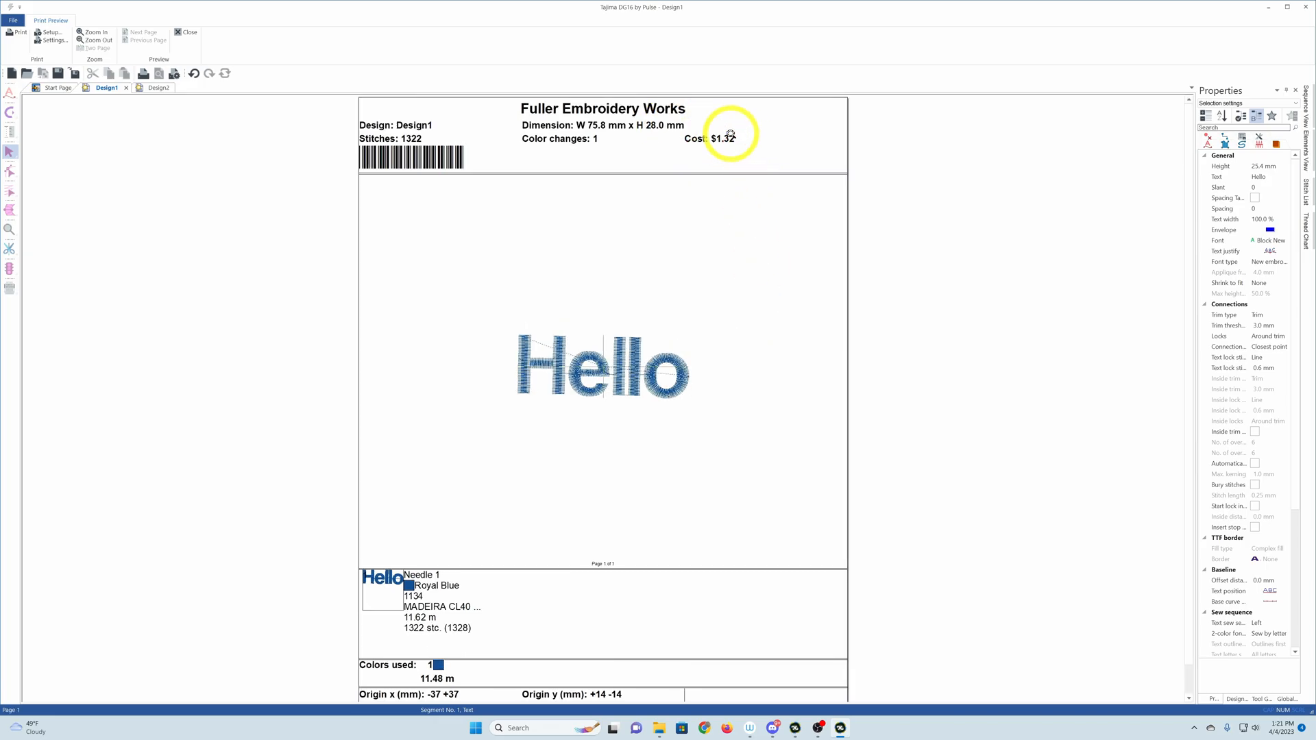
left_click(725, 138)
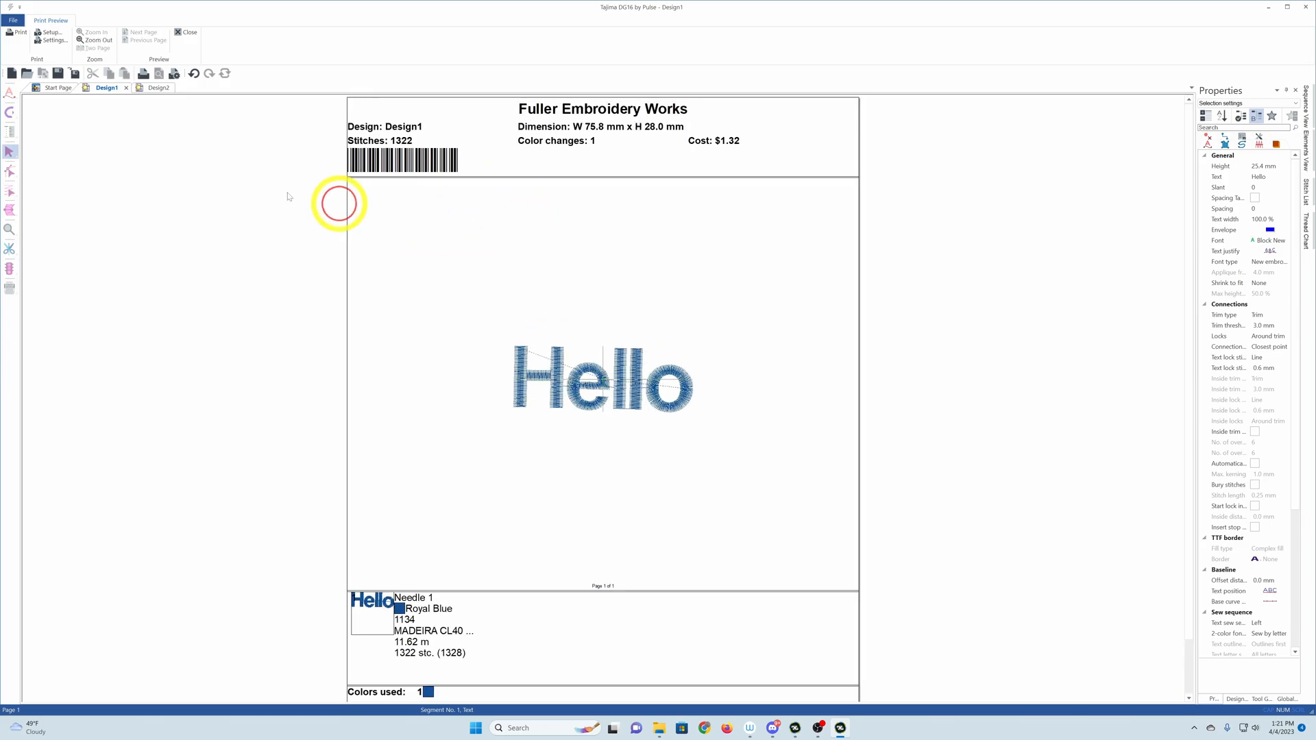
left_click(126, 88)
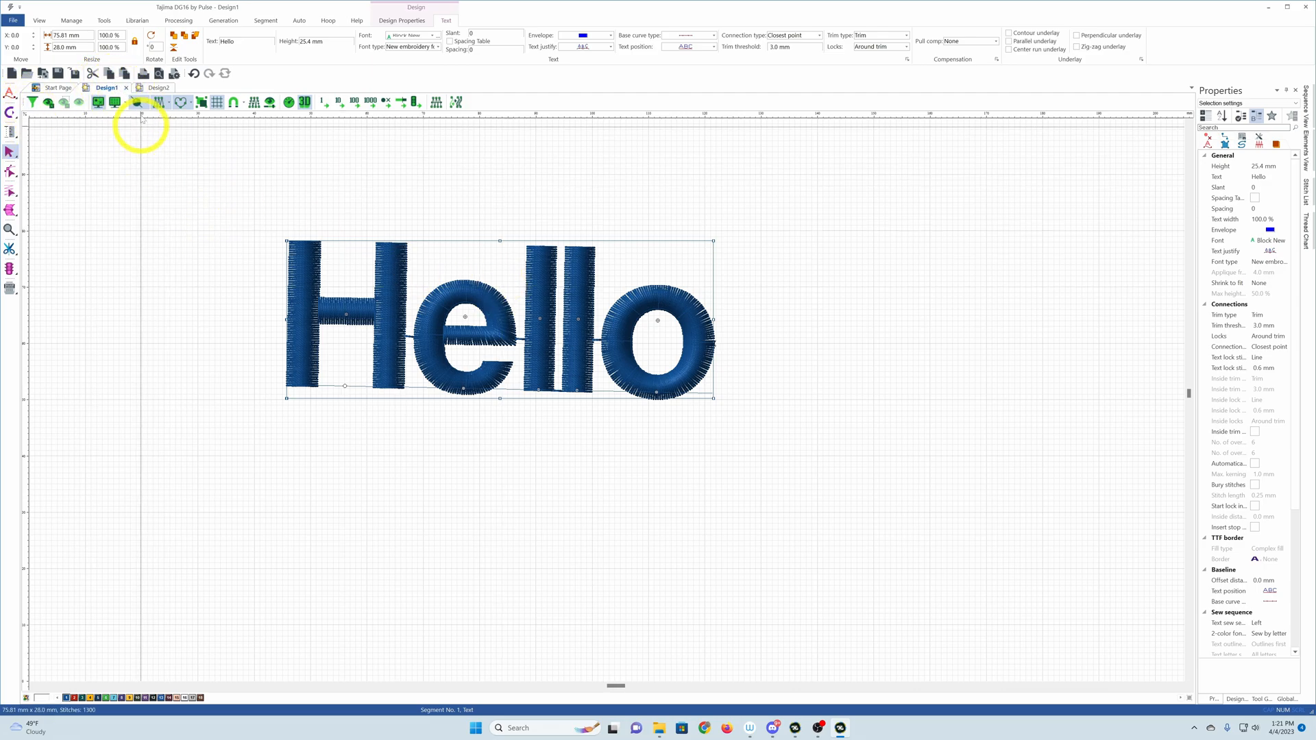
left_click(175, 74)
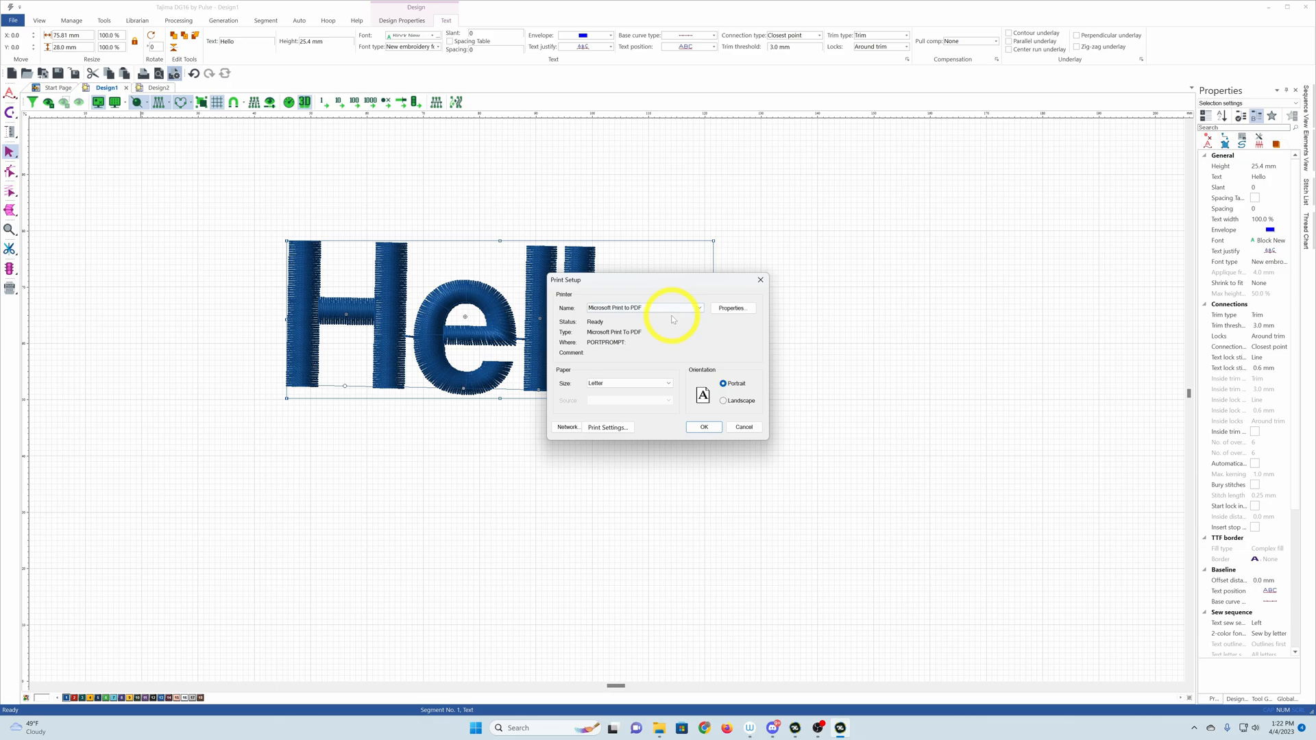
left_click(740, 430)
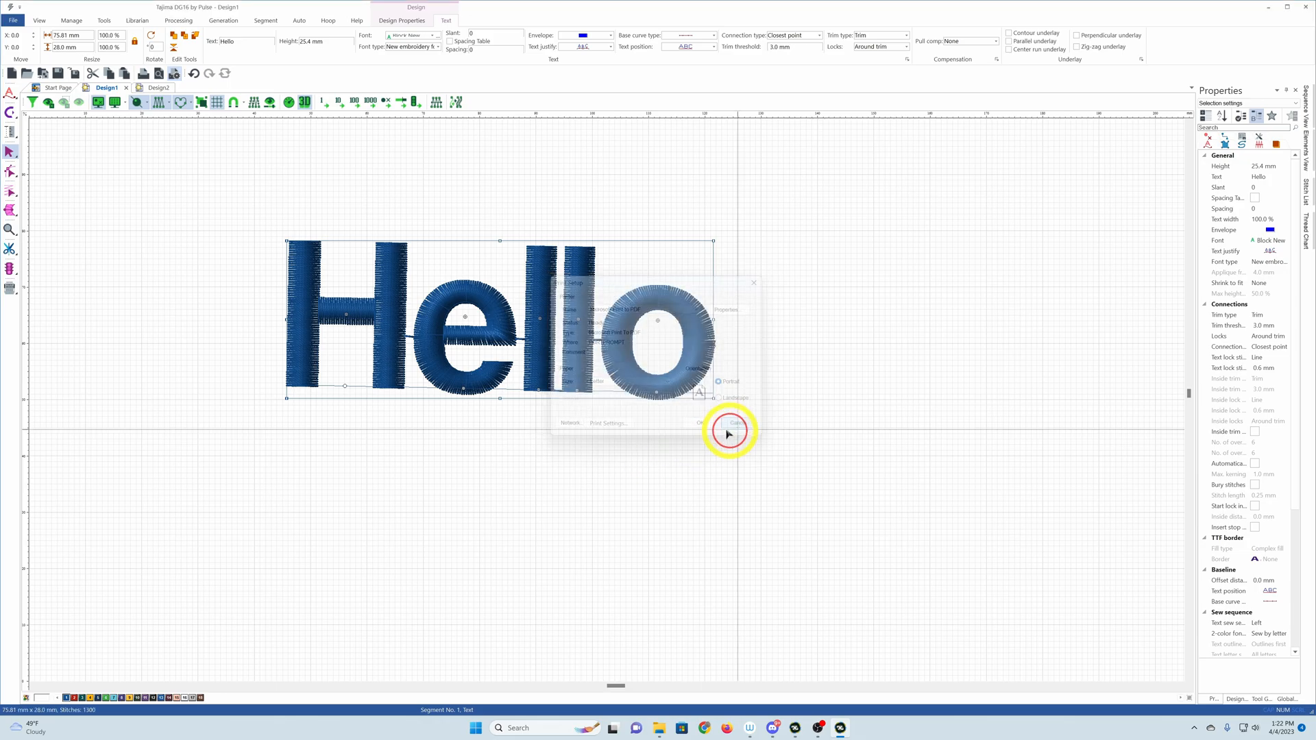
Undo and redo the paste of the Hello text in Design1 twice.
left_click(194, 74)
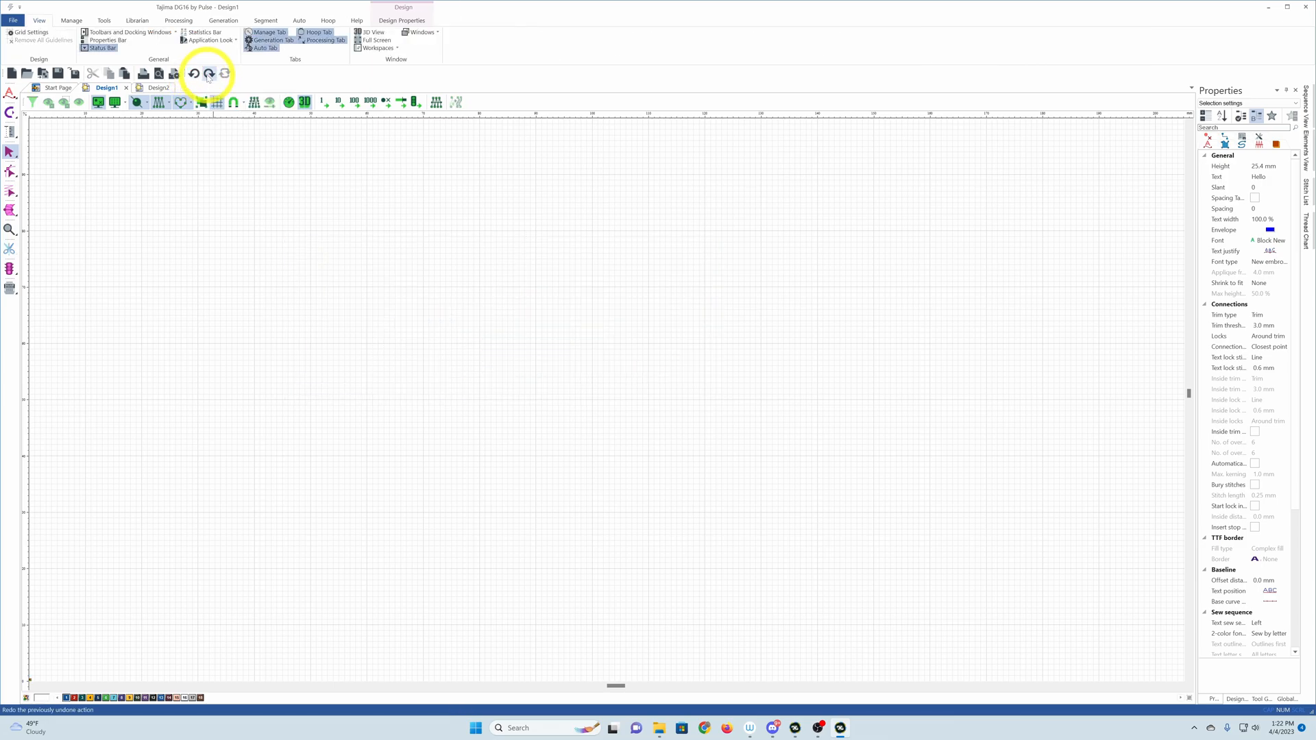
left_click(208, 74)
left_click(194, 73)
left_click(208, 73)
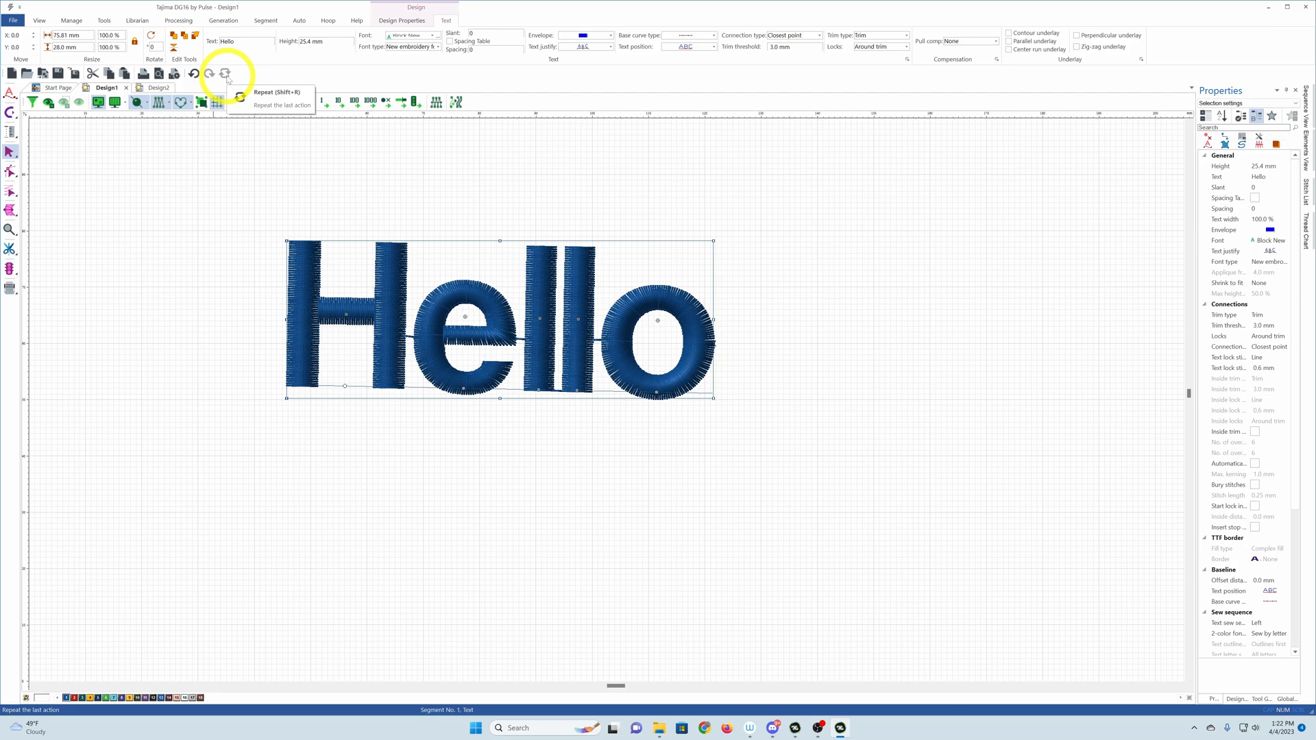
Move the Hello text down and to the right in Design1, and view the variants of the vertex and text tools.
left_click_drag(372, 294, 486, 329)
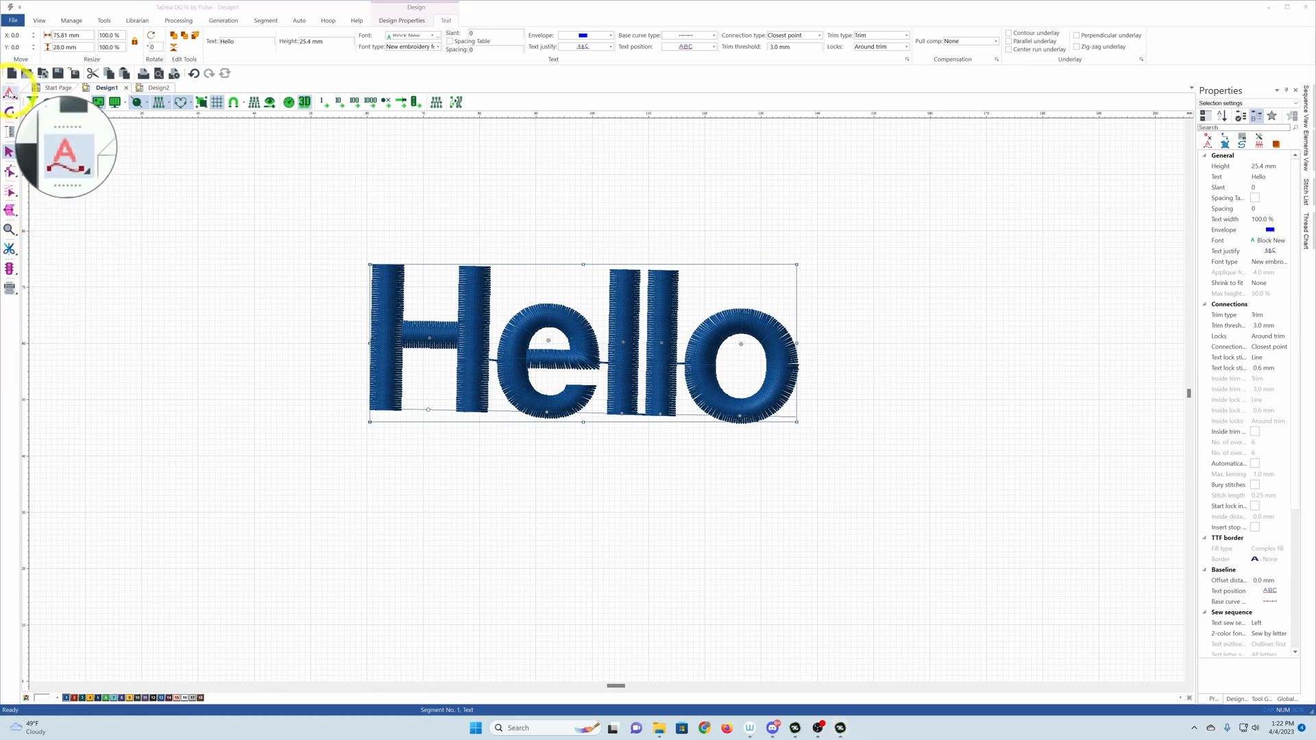
left_click(15, 177)
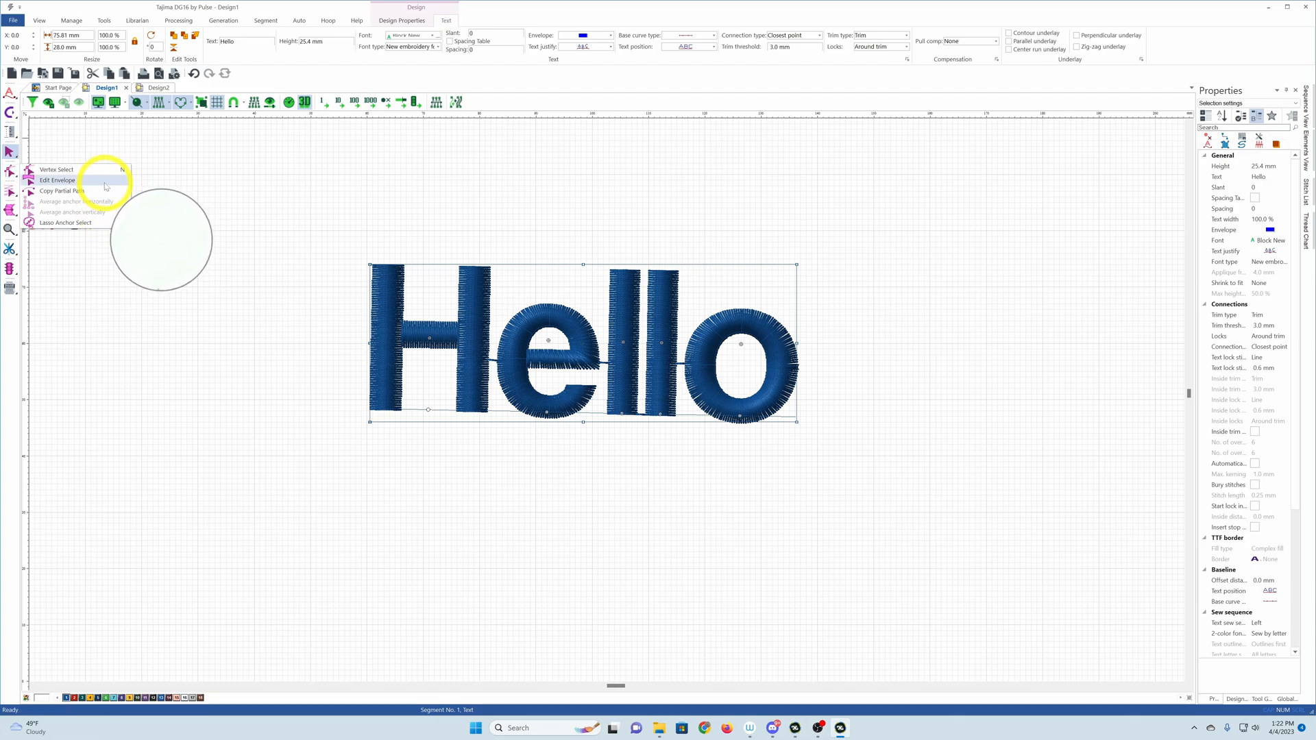
left_click(12, 173)
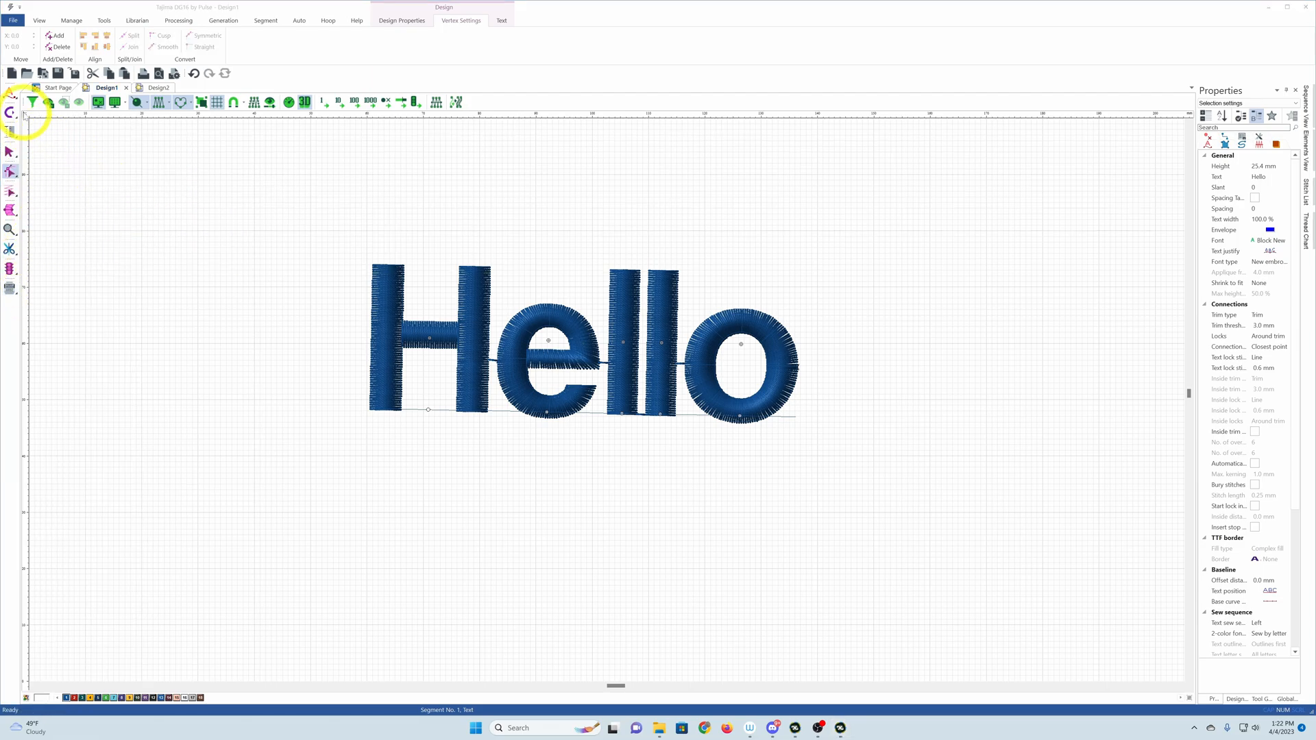
left_click(11, 92)
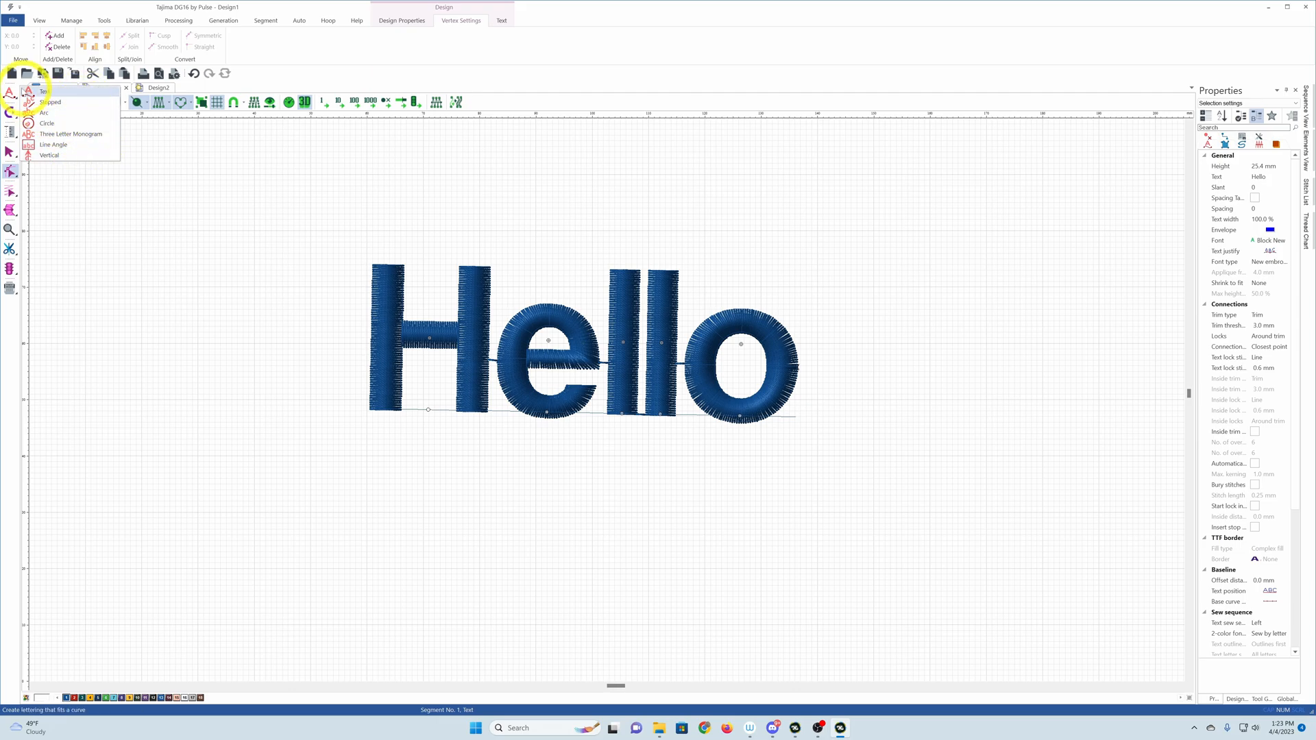
left_click(11, 94)
Open a Draw Fusion document with the default artwork conversion settings, and close it.
left_click(11, 112)
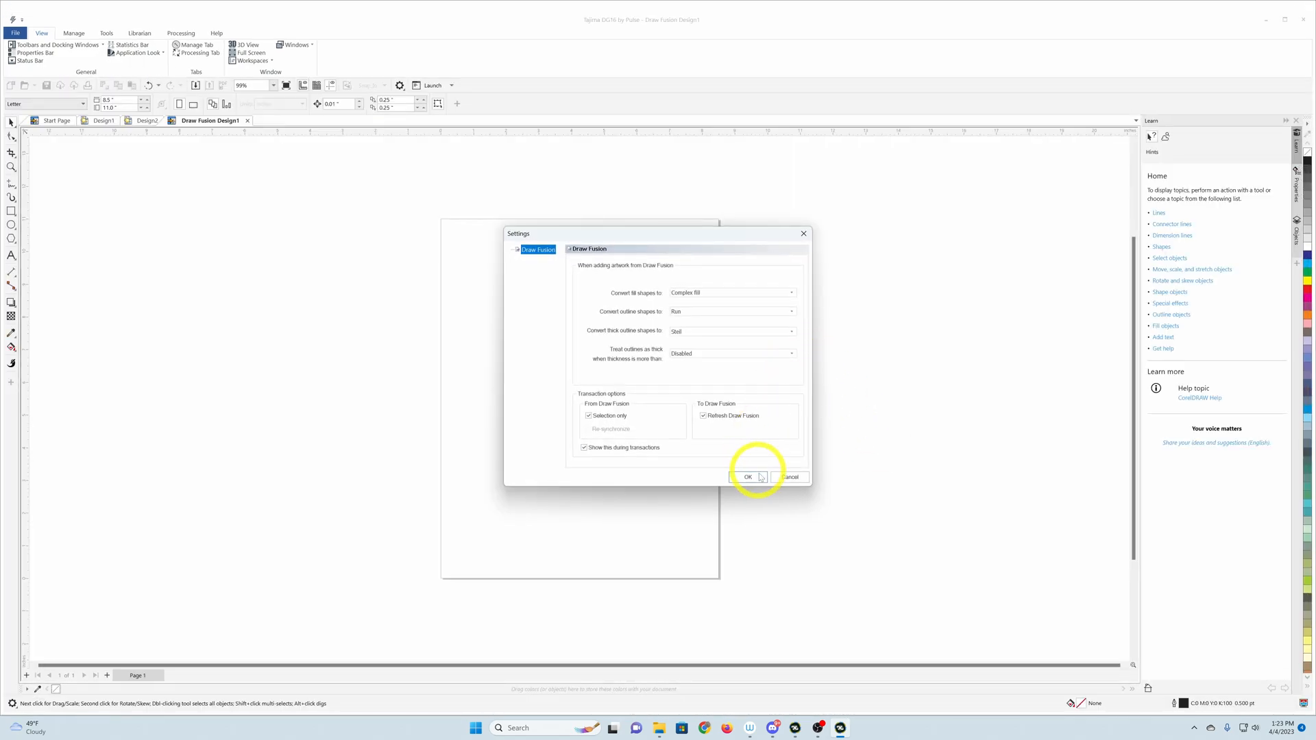
left_click(748, 478)
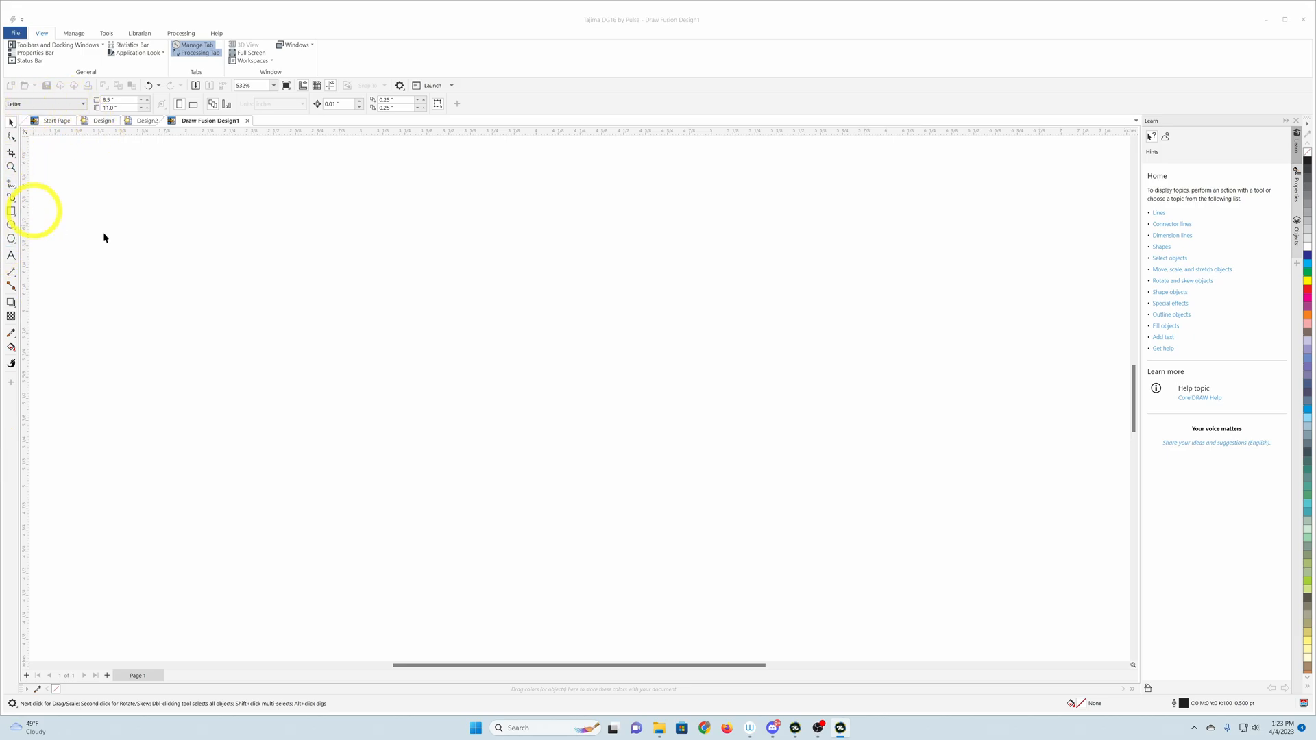
left_click(248, 120)
left_click(662, 383)
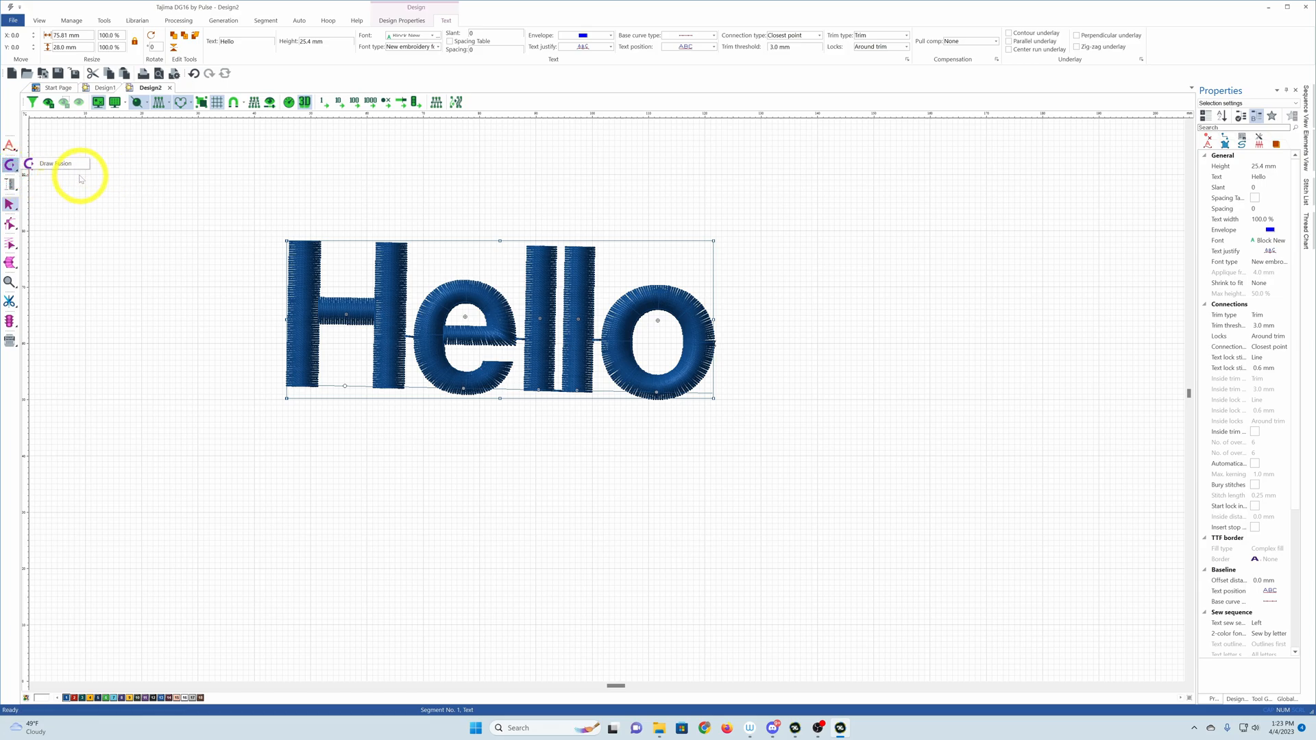
Measure the H's left stem width at two heights, its right stem's height, and the distance across the Hello text in Design2.
left_click(101, 223)
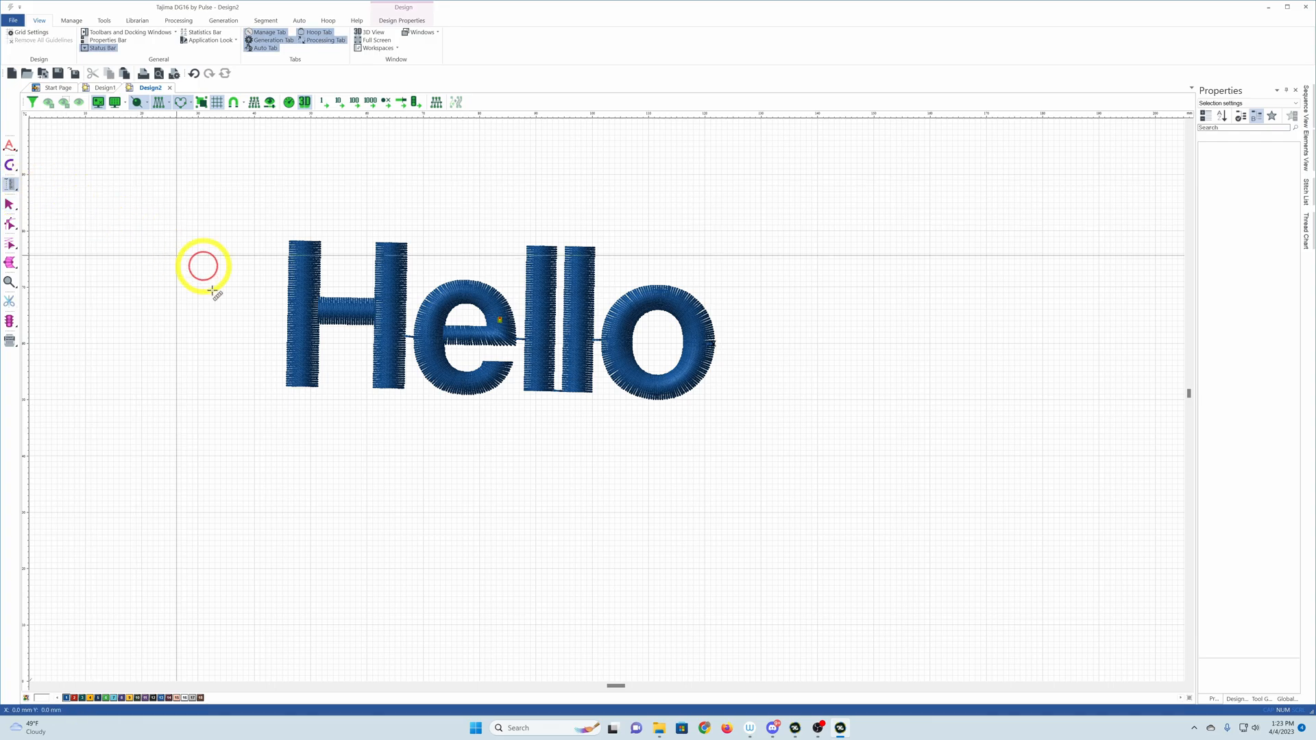
left_click_drag(285, 321, 319, 349)
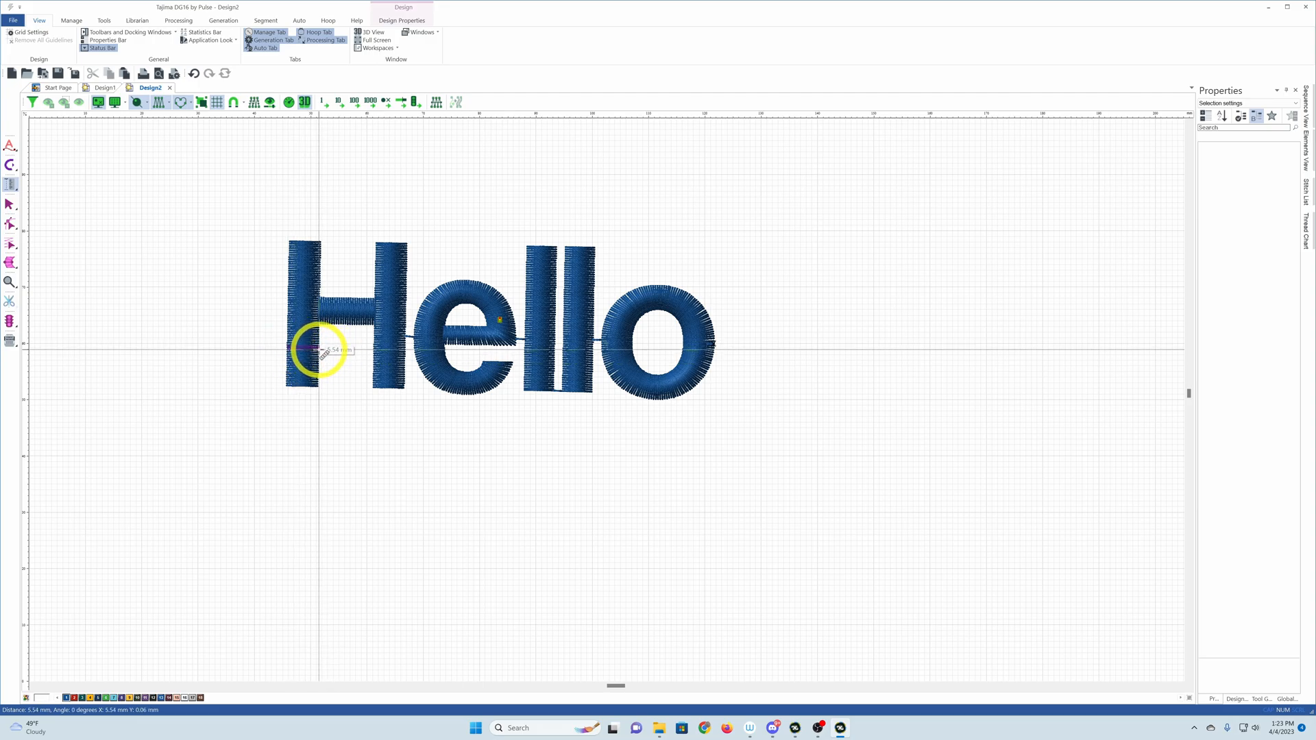
left_click_drag(287, 250, 322, 253)
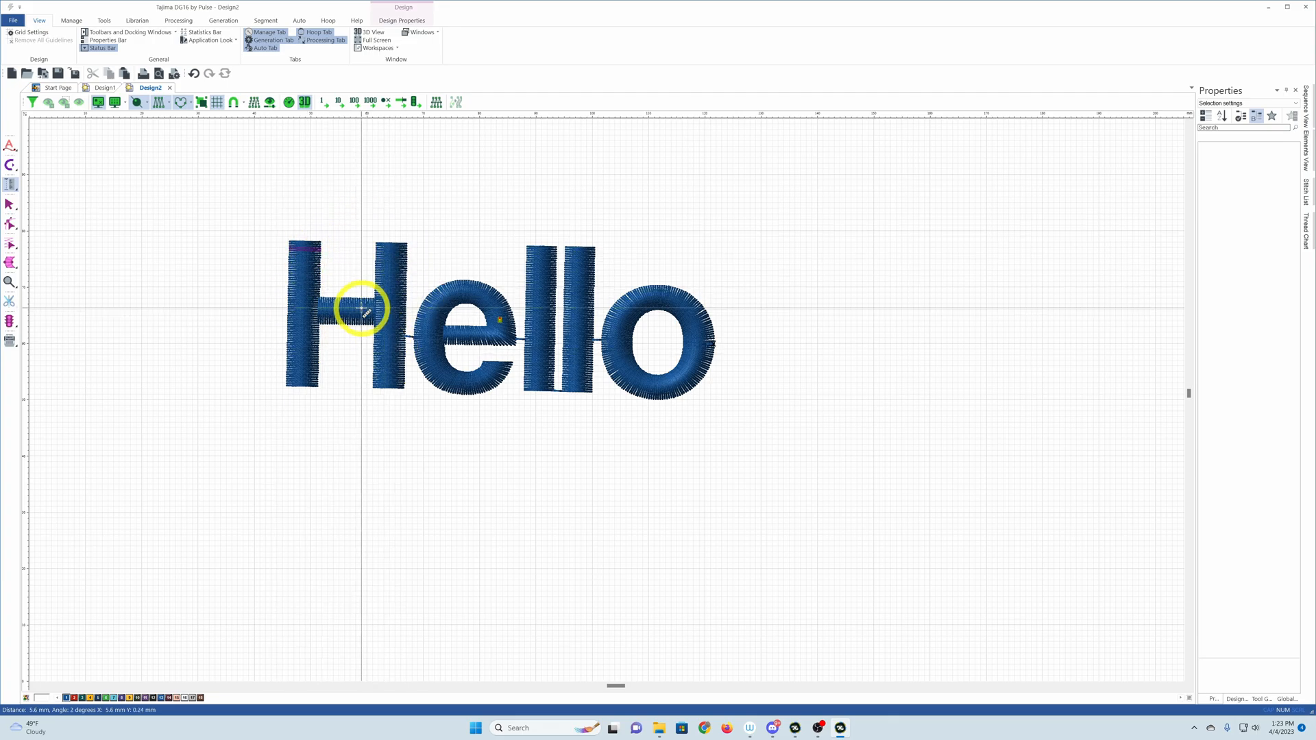
left_click_drag(396, 243, 388, 388)
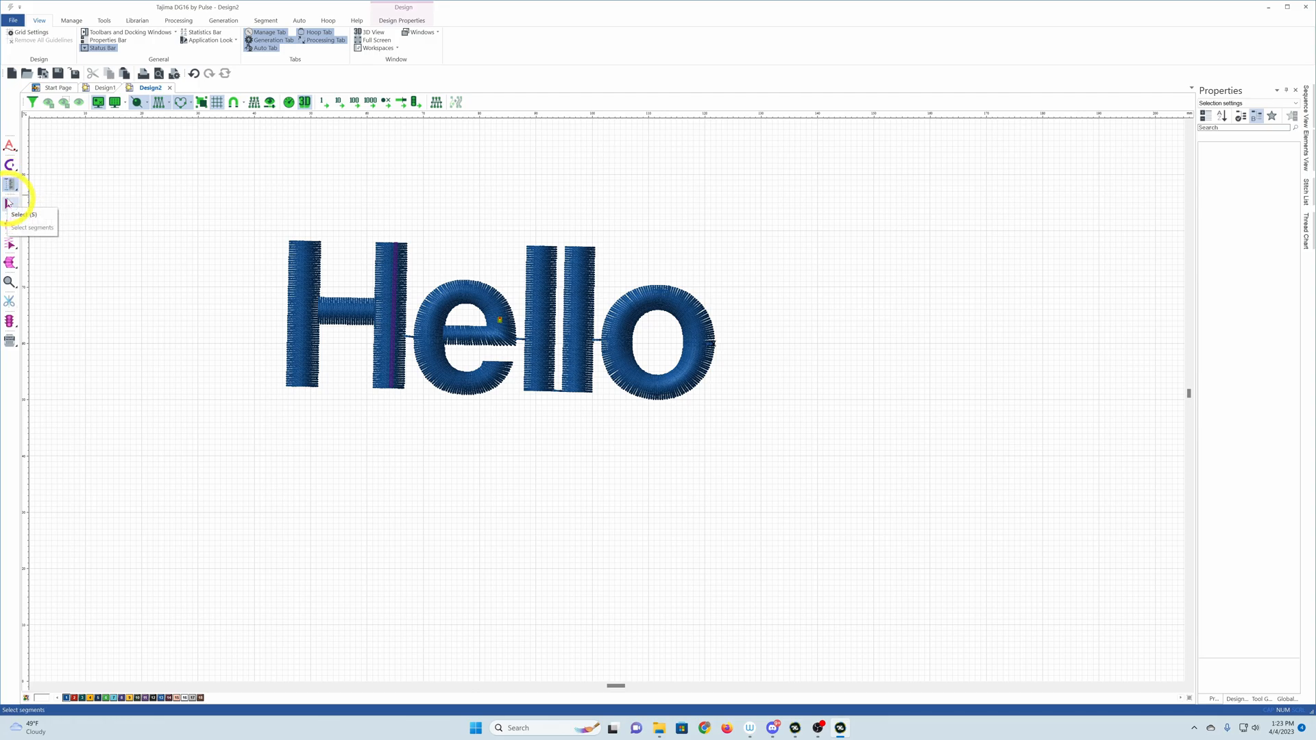
left_click_drag(291, 331, 806, 354)
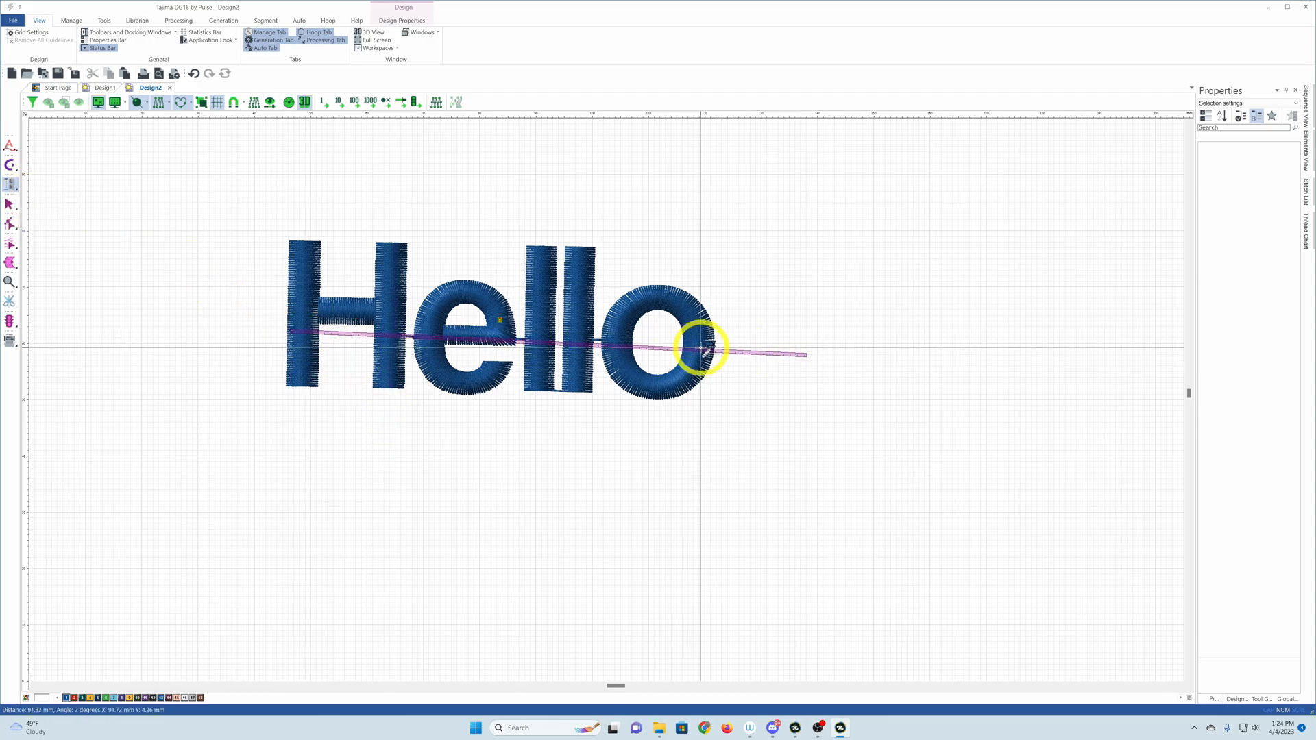
Place a horizontal guideline across the upper part of the Hello text in Design2 at about Y 71.4 mm.
left_click(10, 205)
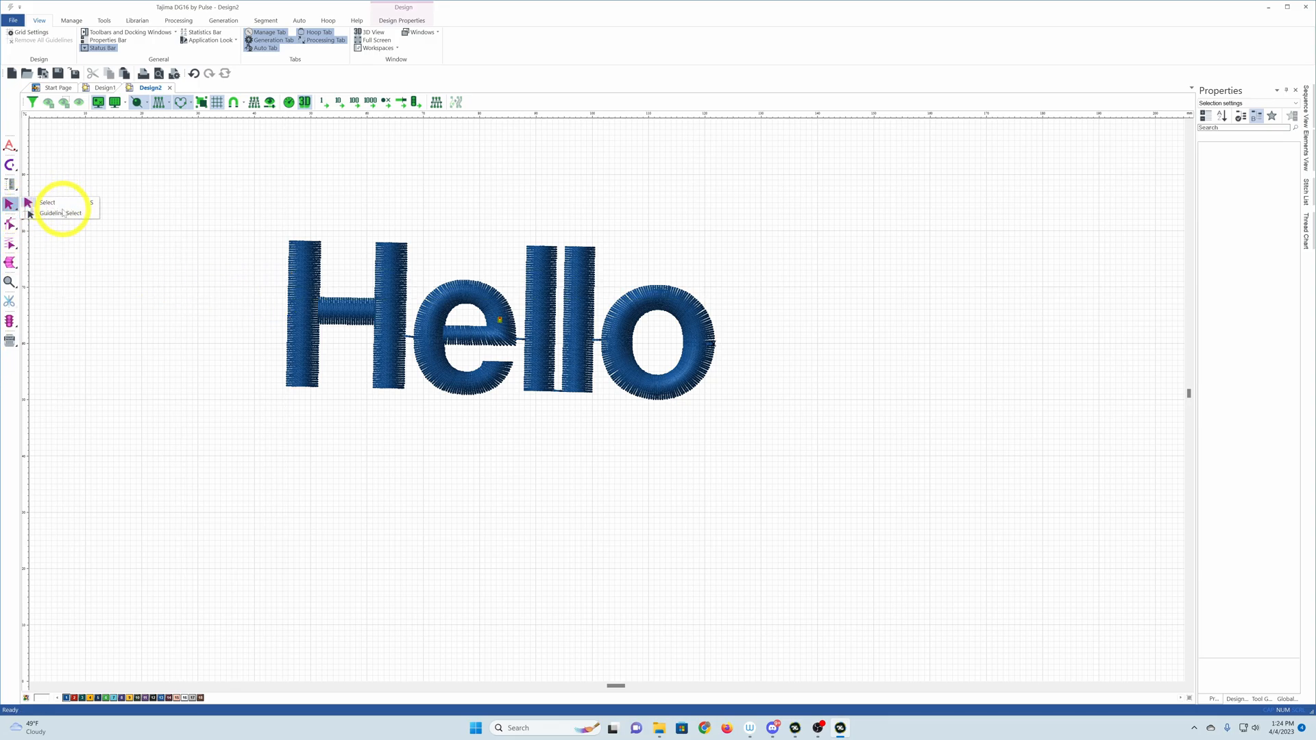
left_click(62, 213)
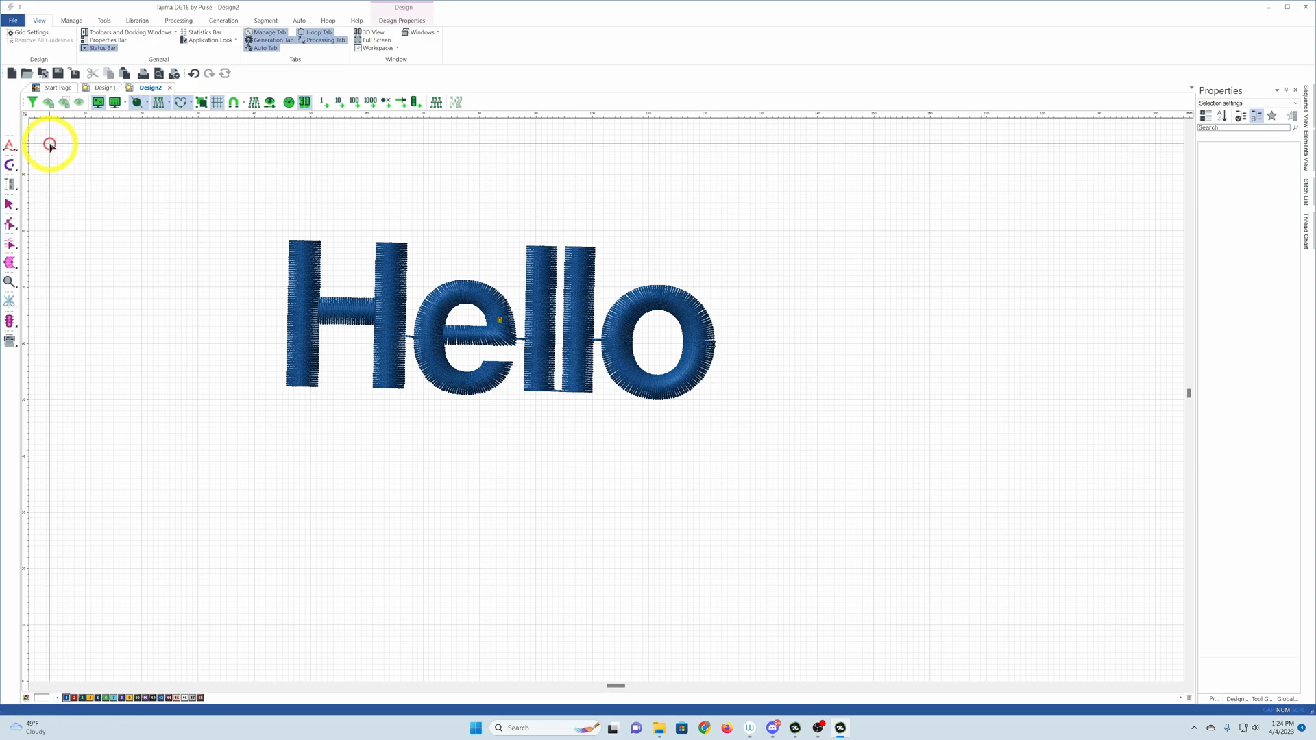
left_click_drag(62, 127, 108, 169)
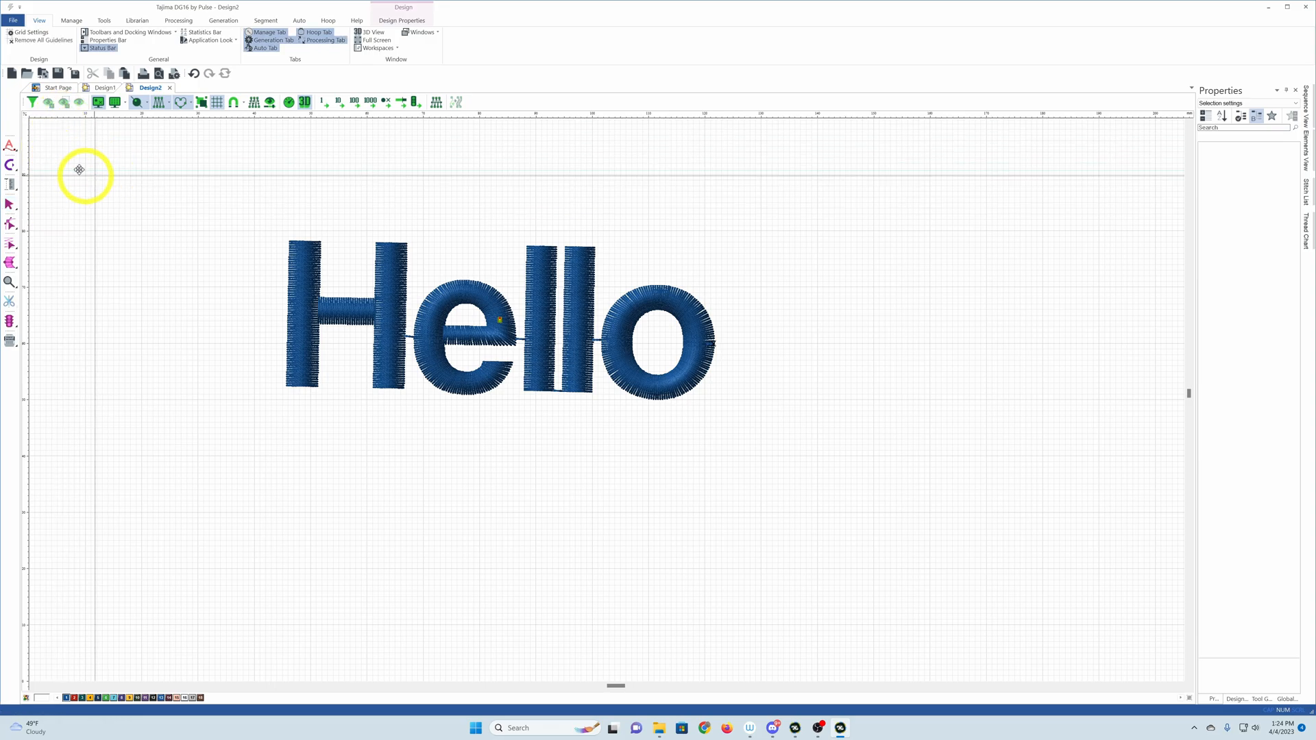
left_click_drag(28, 116, 88, 281)
left_click(71, 171)
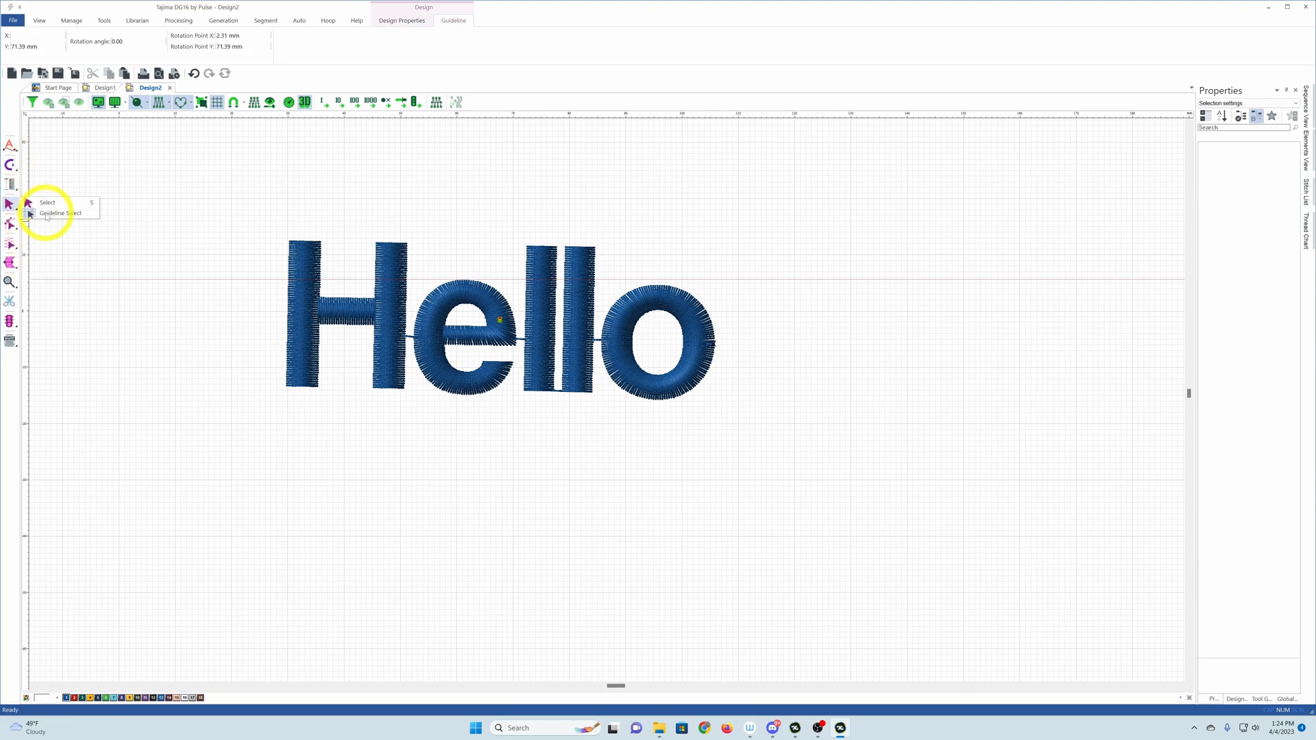
Take the horizontal guideline across the Hello text off the Design2 canvas using Guideline Select.
left_click(47, 216)
left_click_drag(80, 279, 23, 223)
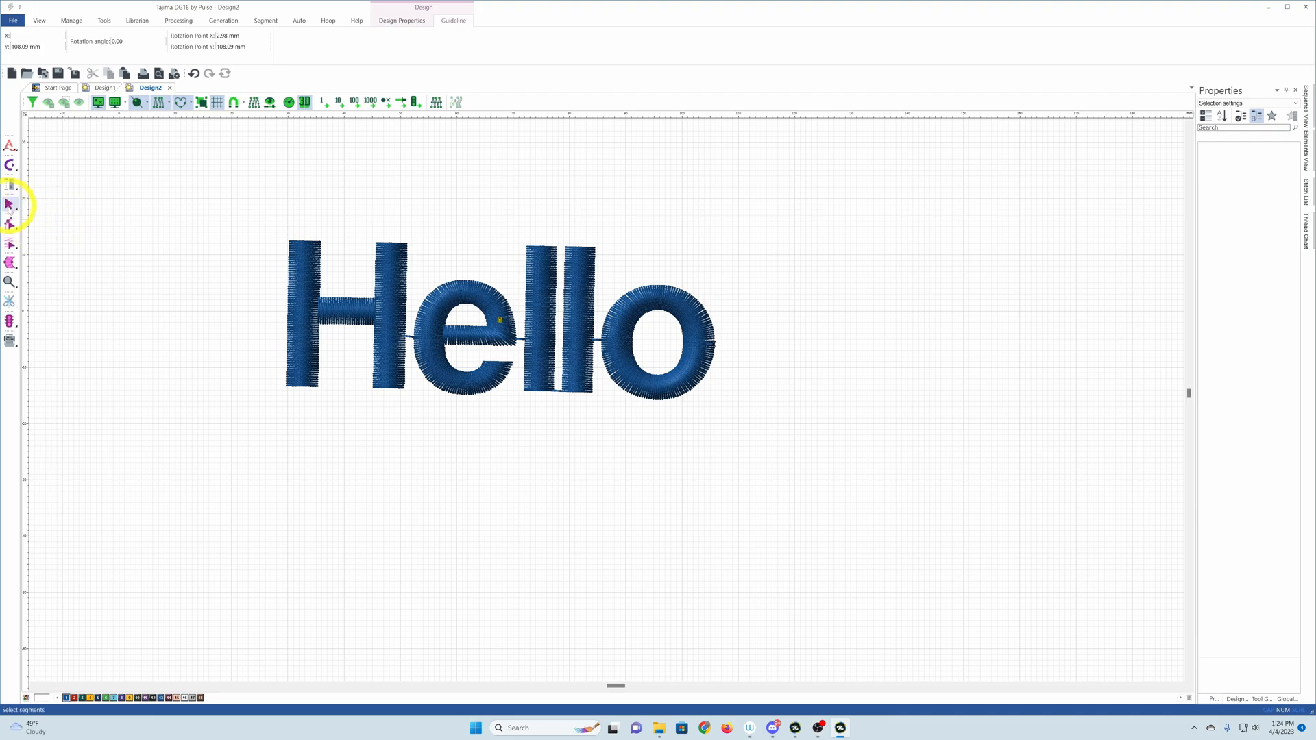
left_click(325, 330)
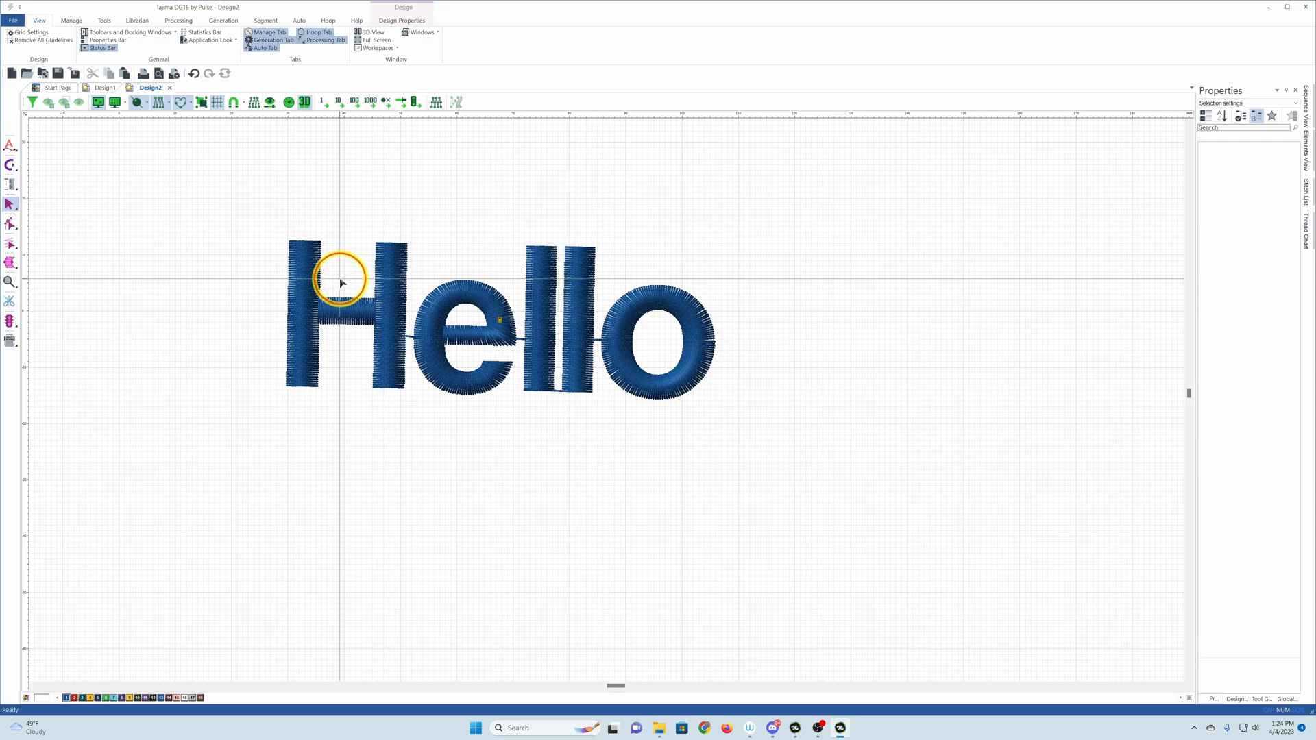
Select the whole Hello text in Design2 and examine its baseline, its letter points and the Transform commands in vertex selection mode.
left_click_drag(231, 213, 598, 540)
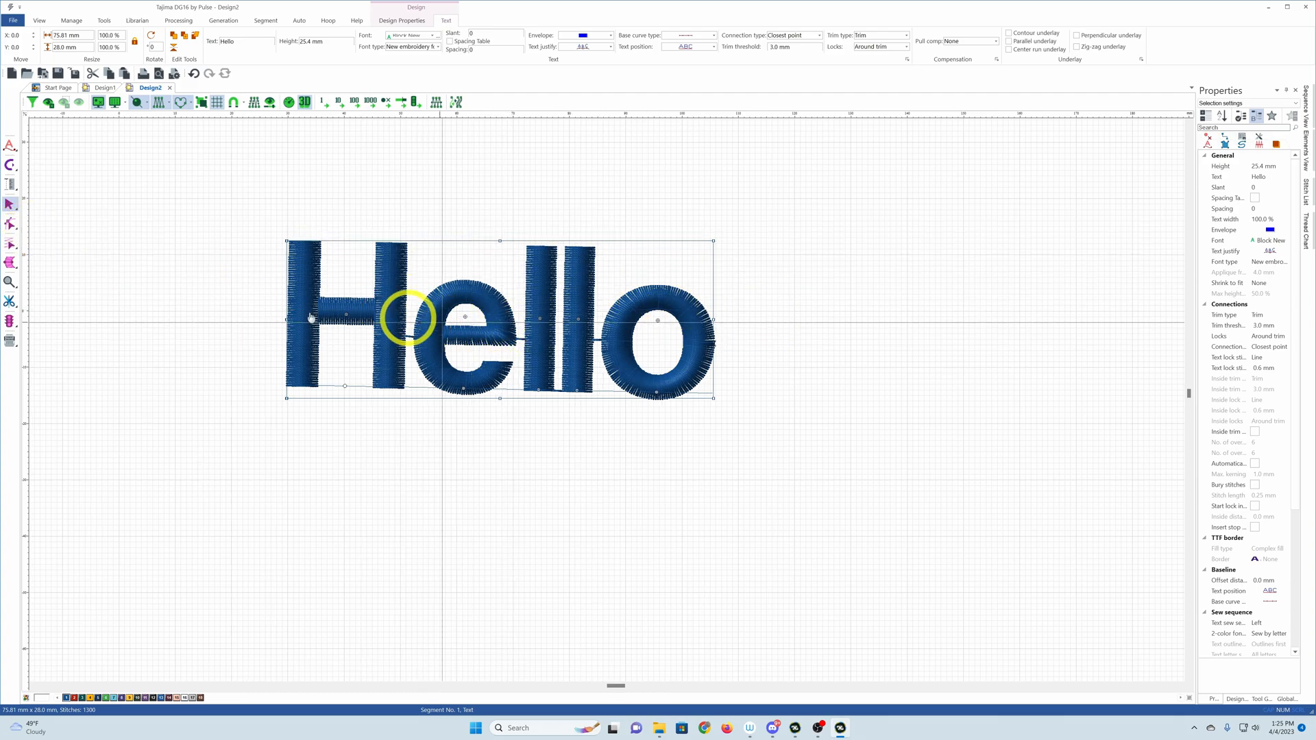
left_click(10, 224)
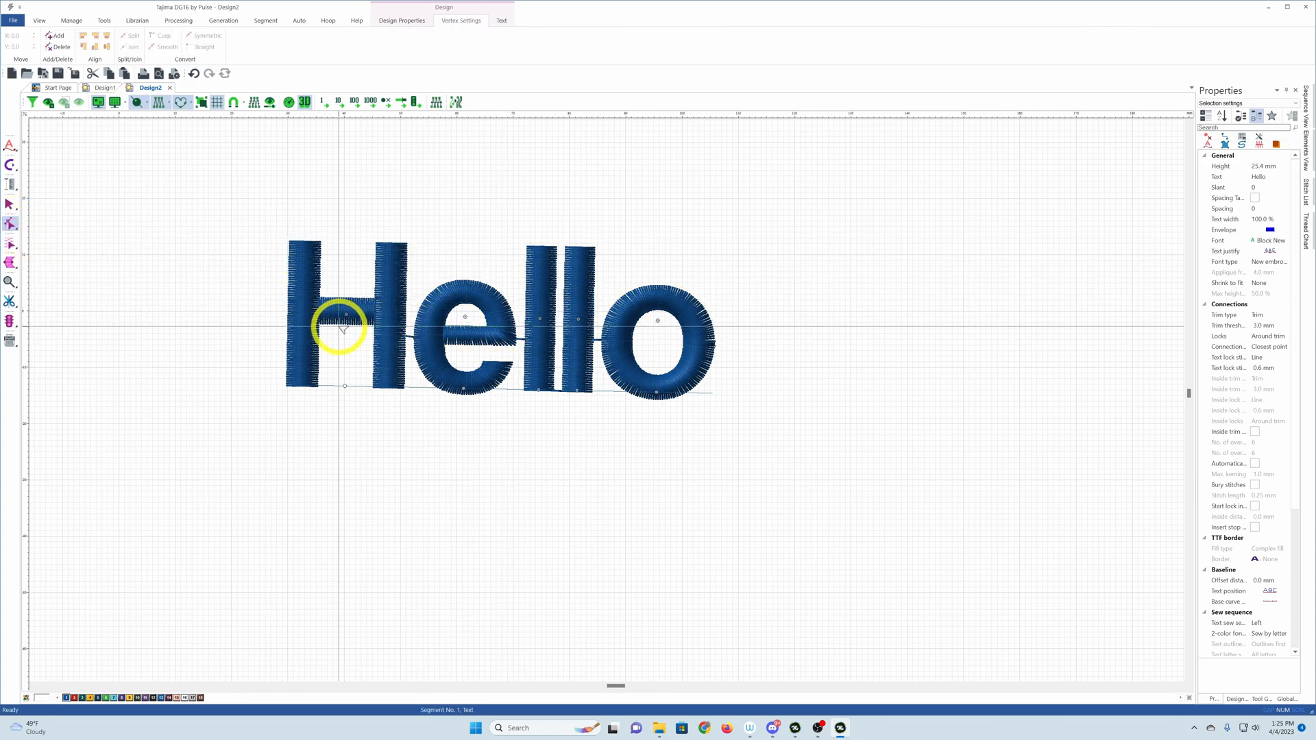
left_click(337, 385)
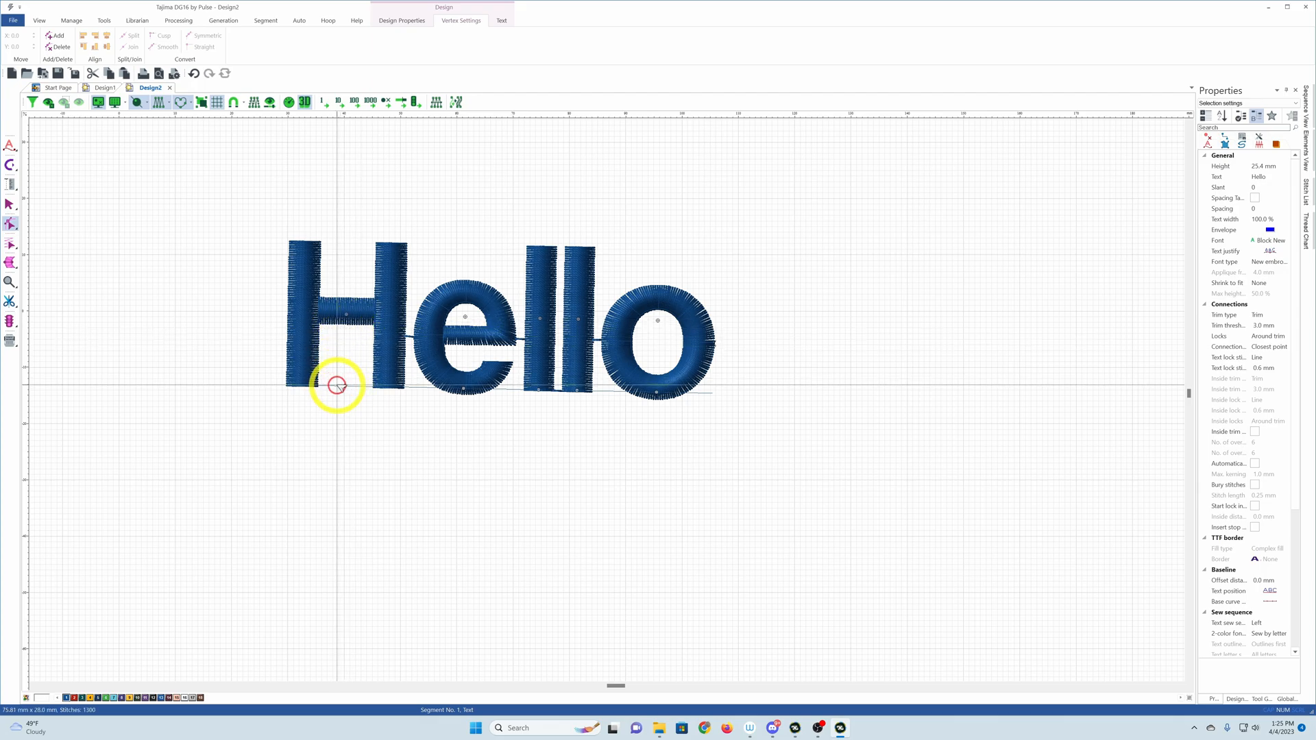
right_click(318, 353)
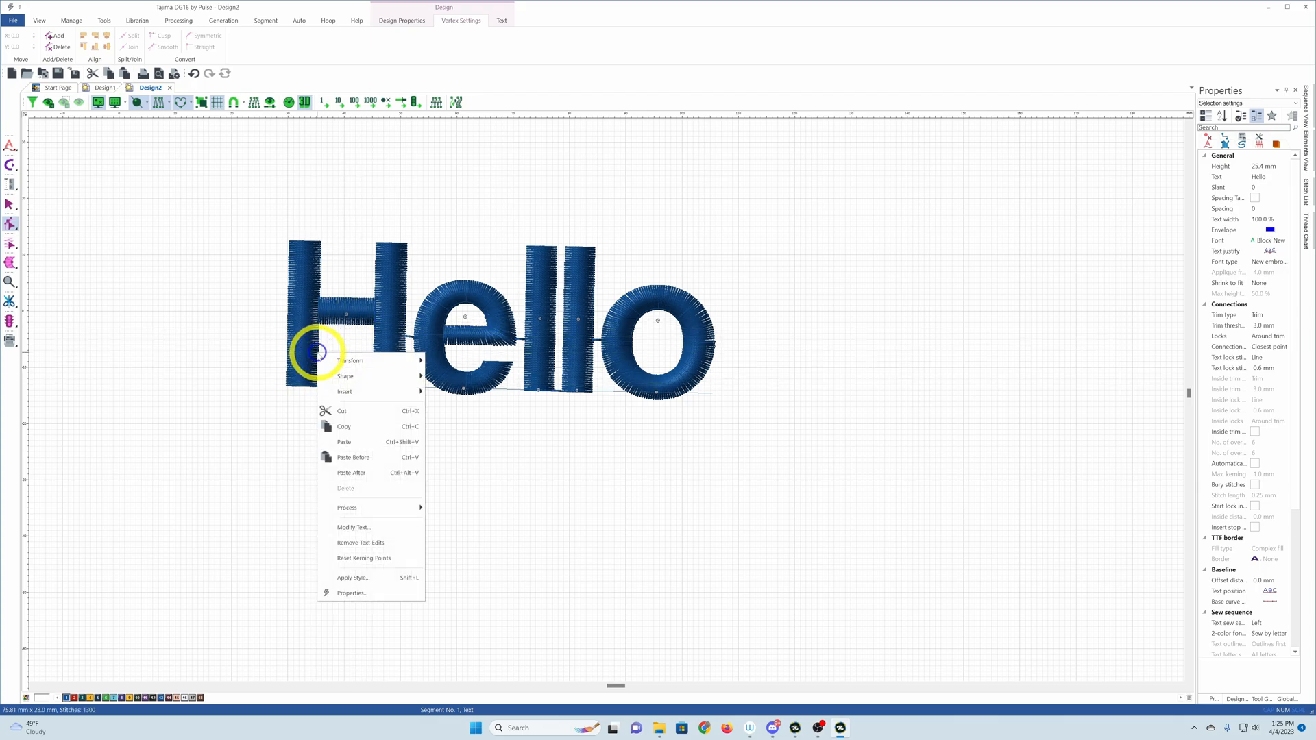
left_click(413, 338)
left_click(464, 316)
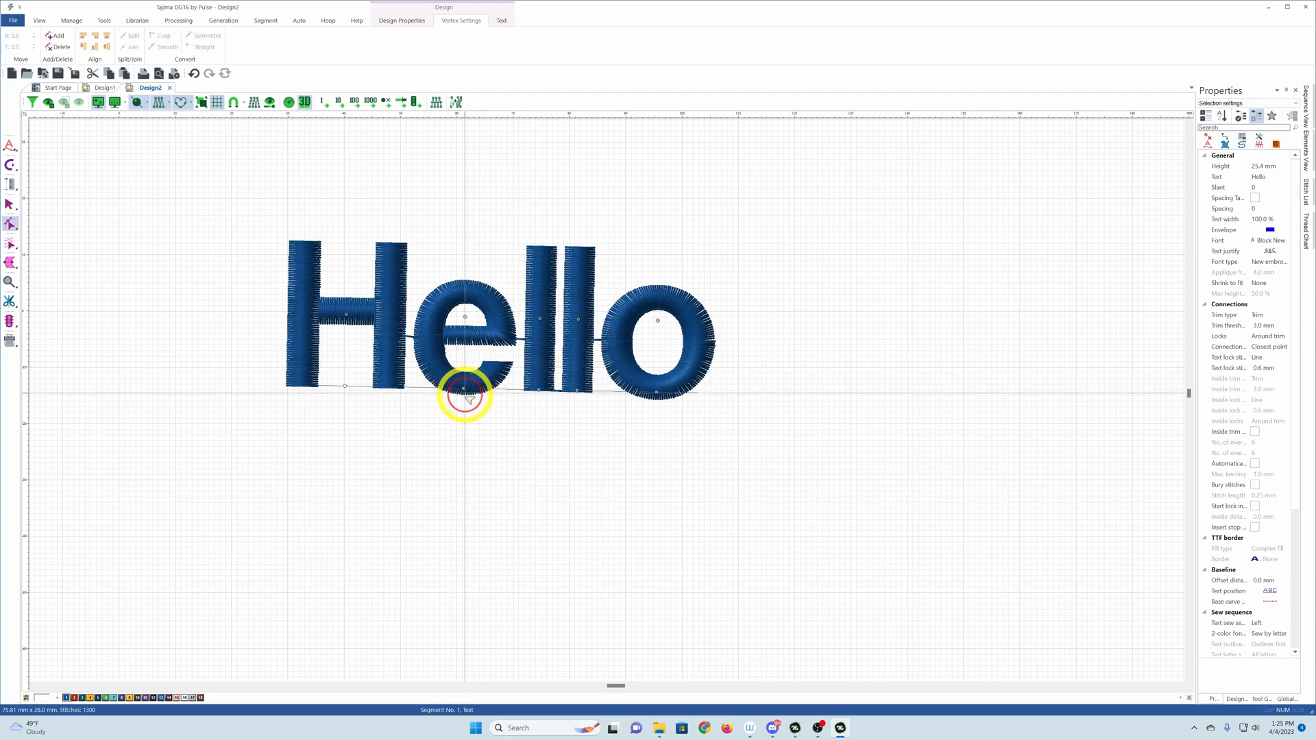
left_click_drag(498, 322, 514, 322)
right_click(436, 338)
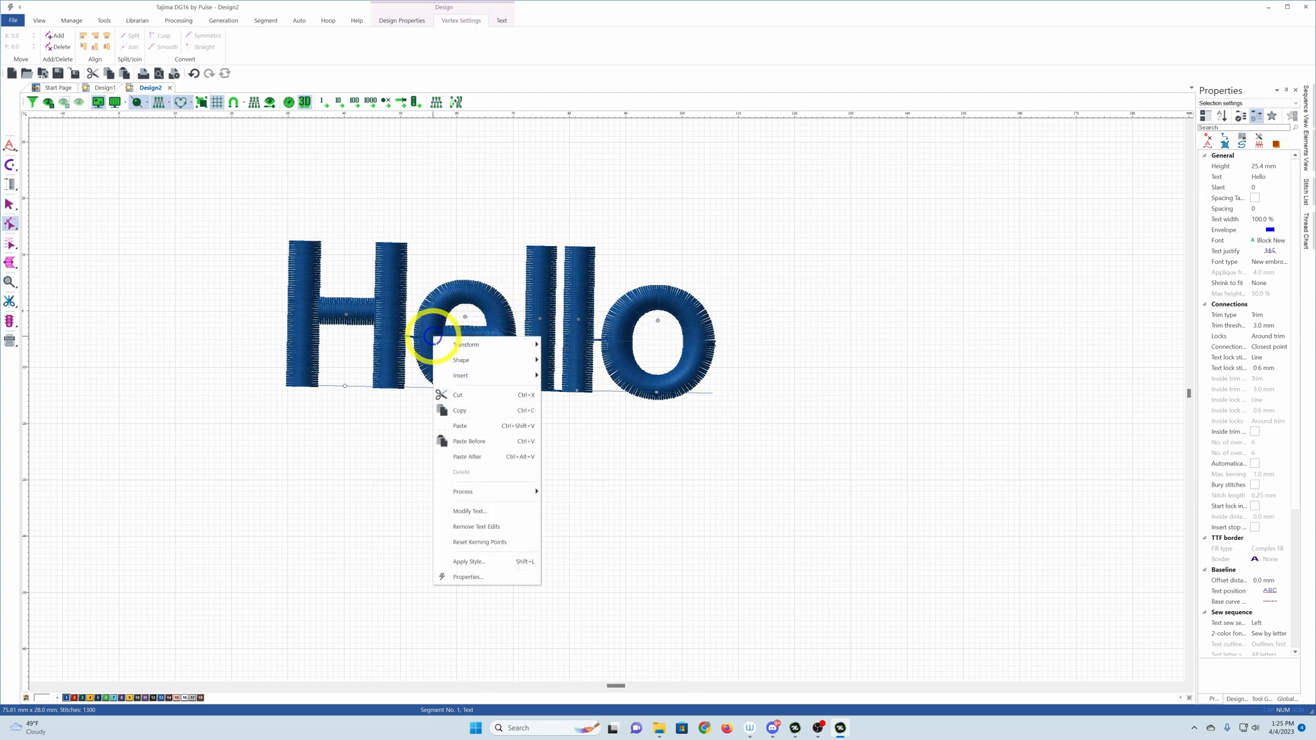
mouse_move(465, 345)
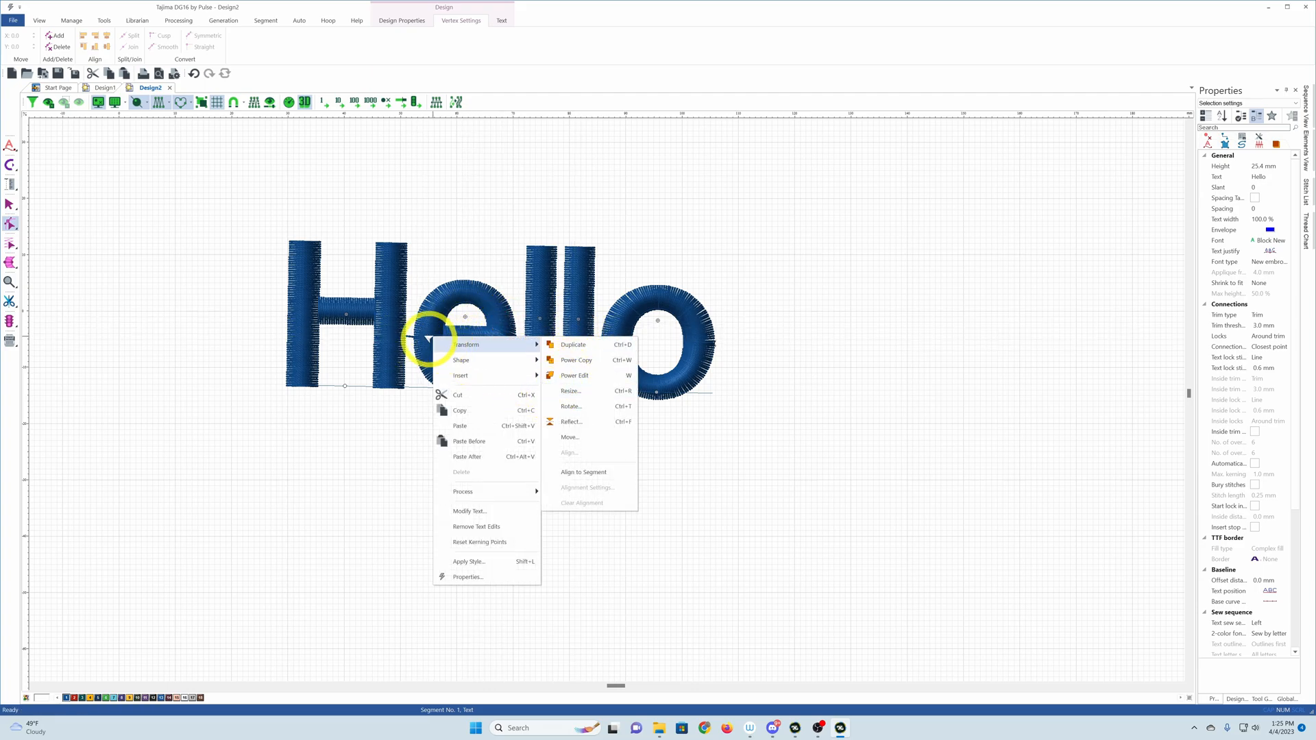
left_click(419, 314)
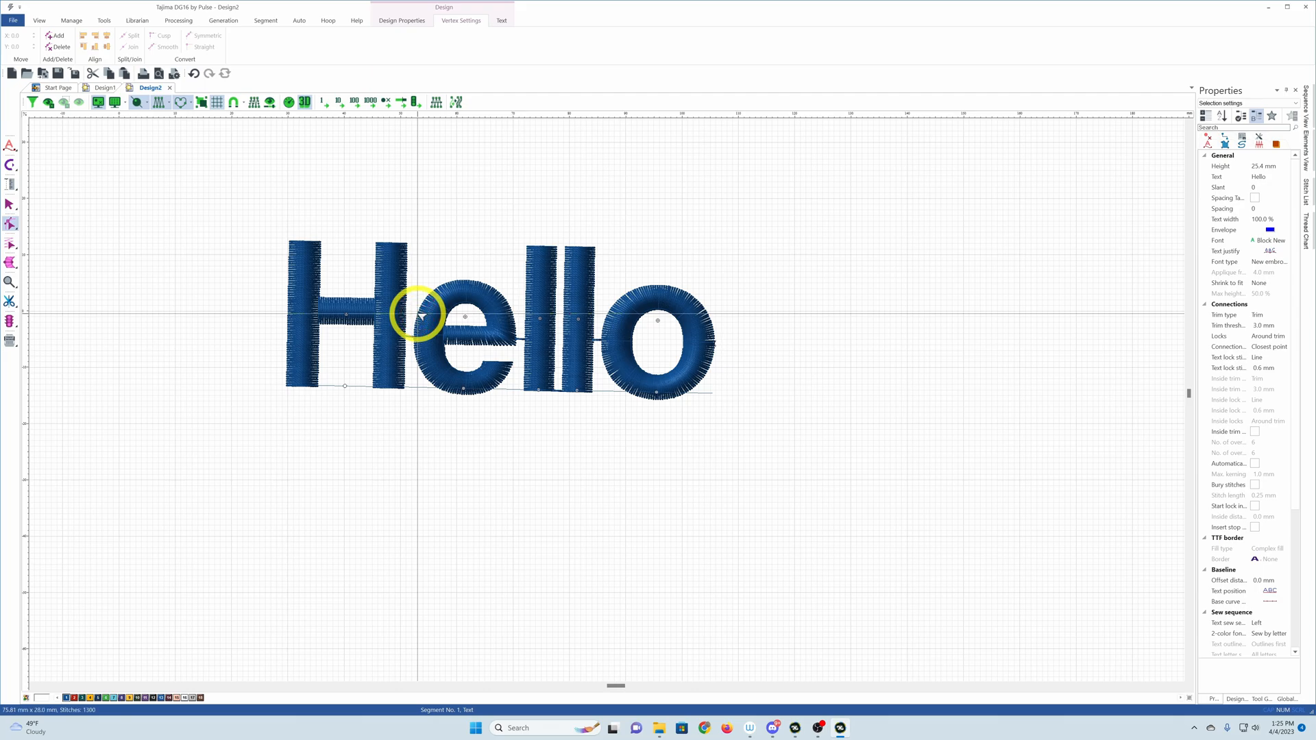
left_click(348, 390)
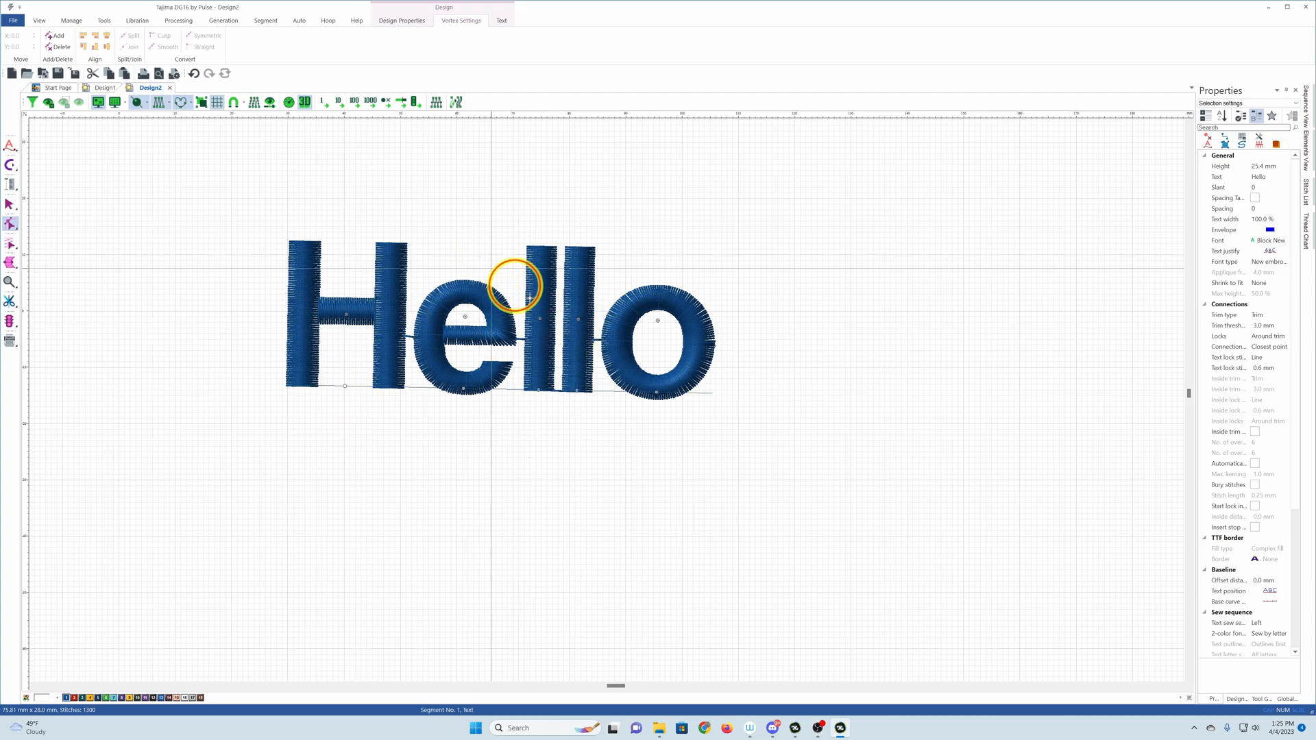
left_click(515, 389)
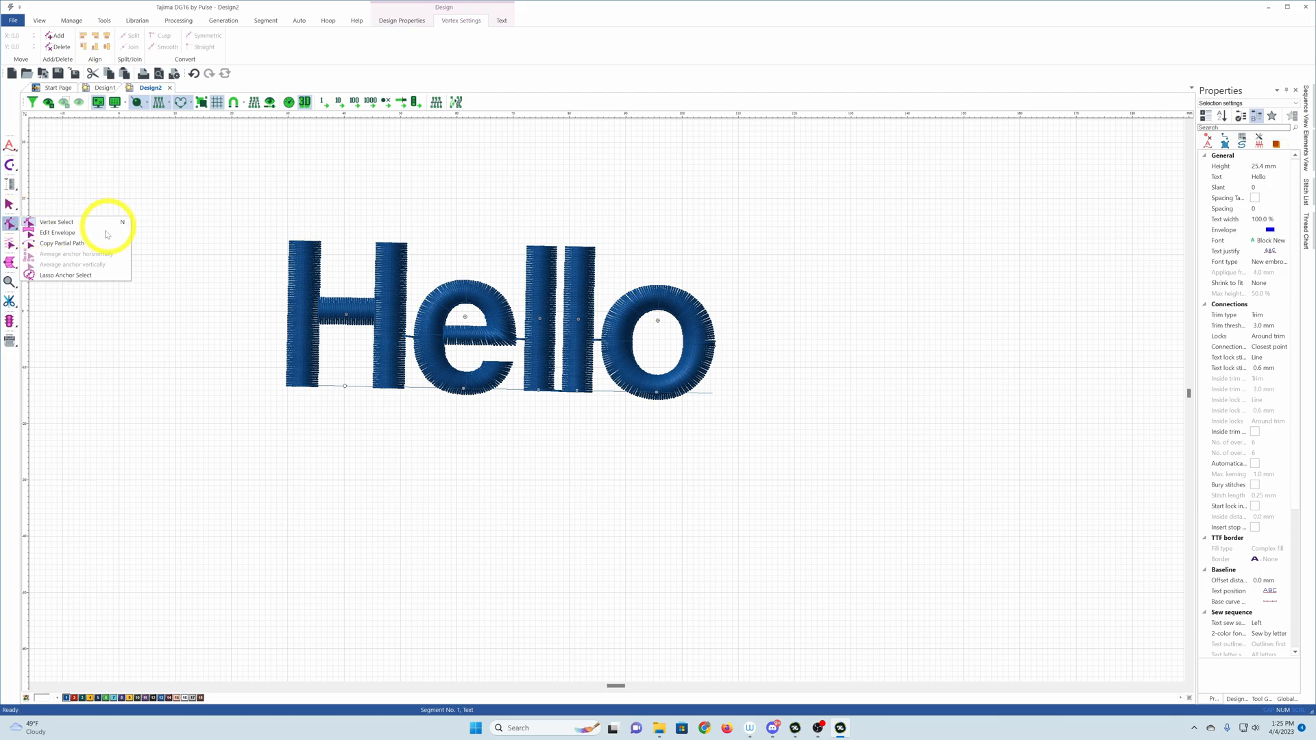
Display the Hello text's rectangle envelope with Edit Envelope and move the text down and to the right.
left_click(62, 233)
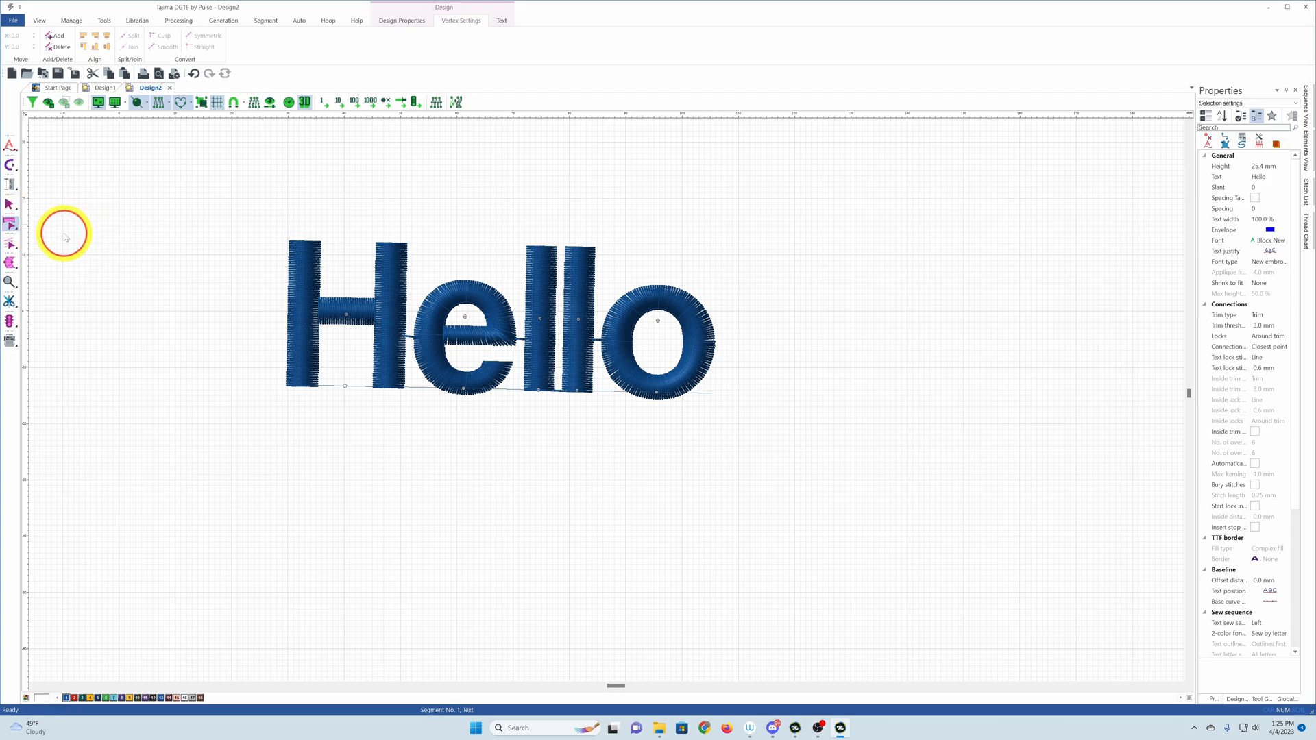
left_click(442, 255)
left_click(297, 270)
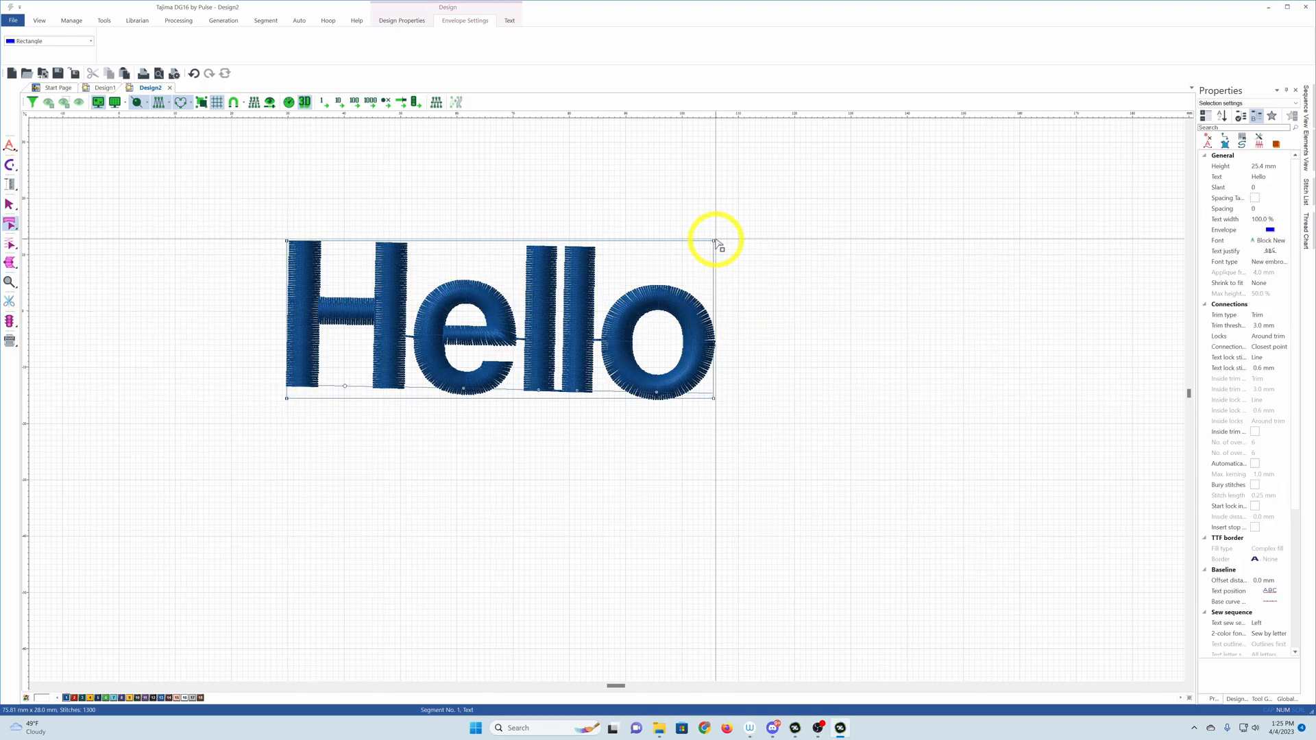
left_click(548, 257)
left_click(9, 205)
left_click(318, 246)
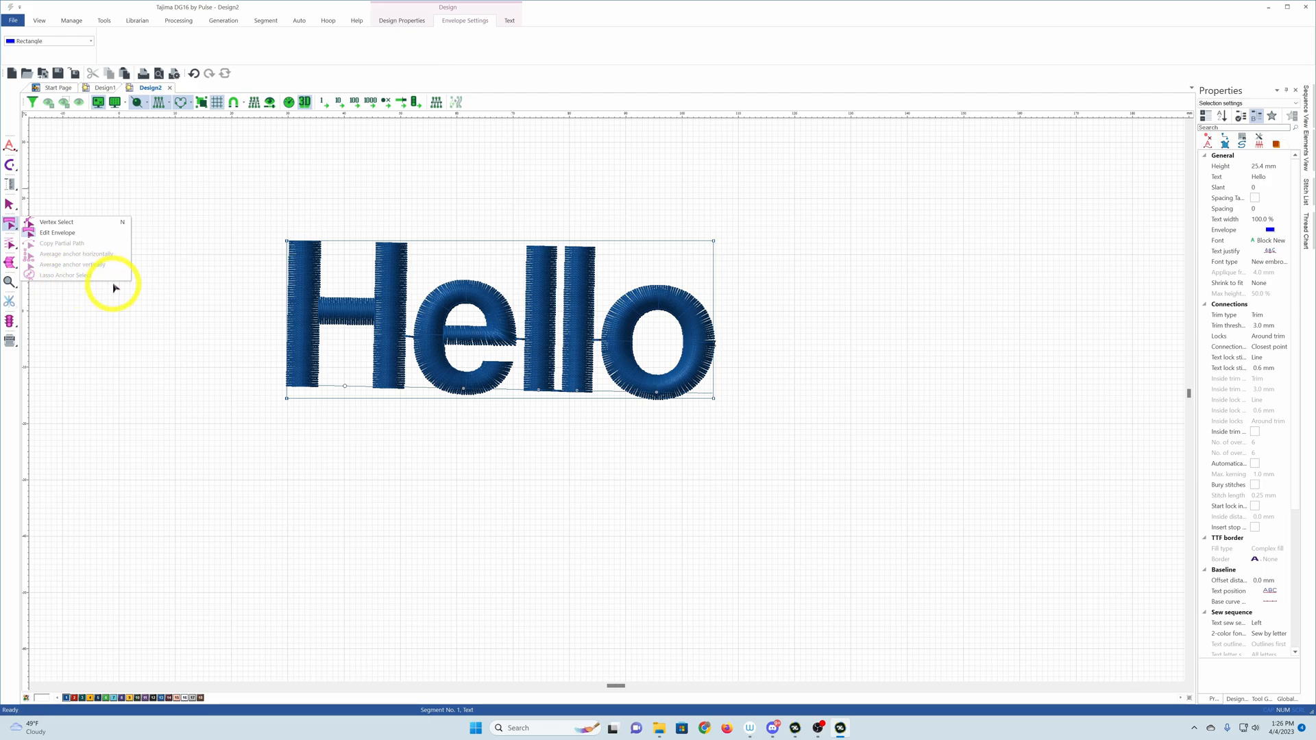
left_click_drag(303, 287, 375, 401)
left_click_drag(523, 411, 476, 360)
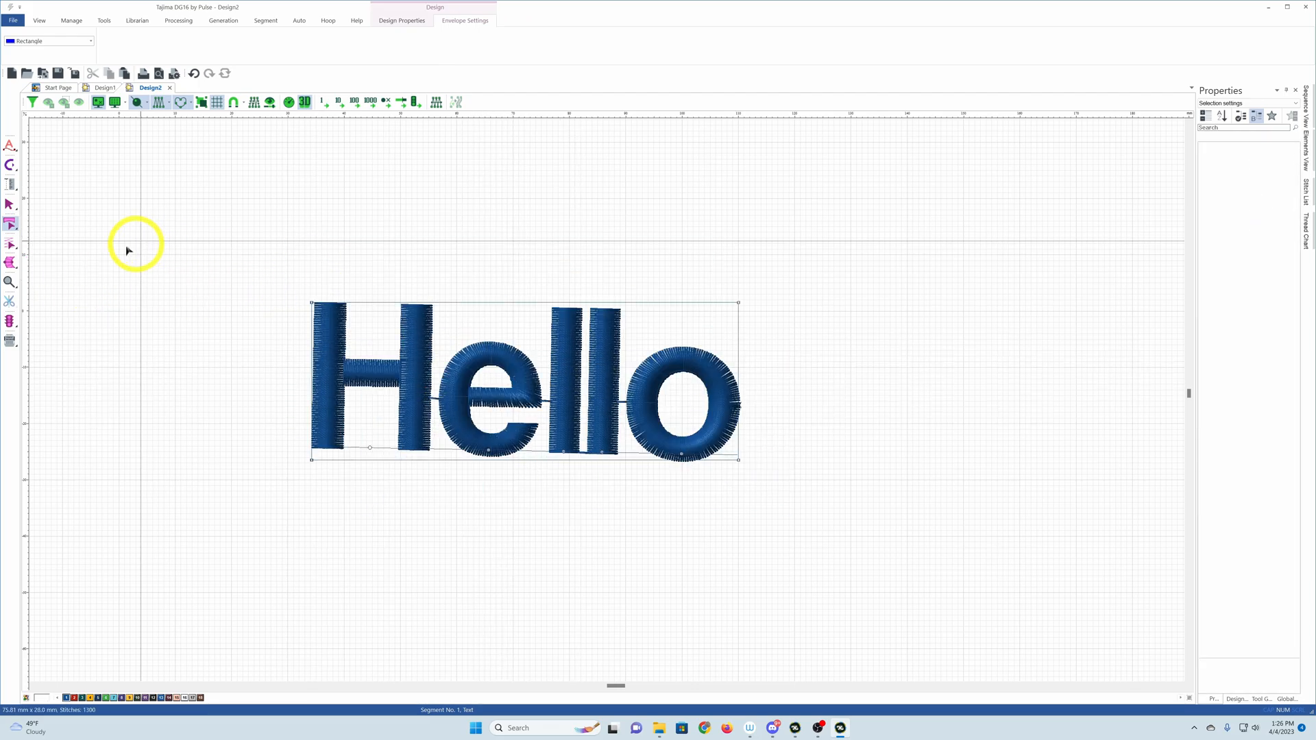
Stretch a single stitch near the top of the H's left stem outward to 7.4 mm and undo the change.
left_click(10, 243)
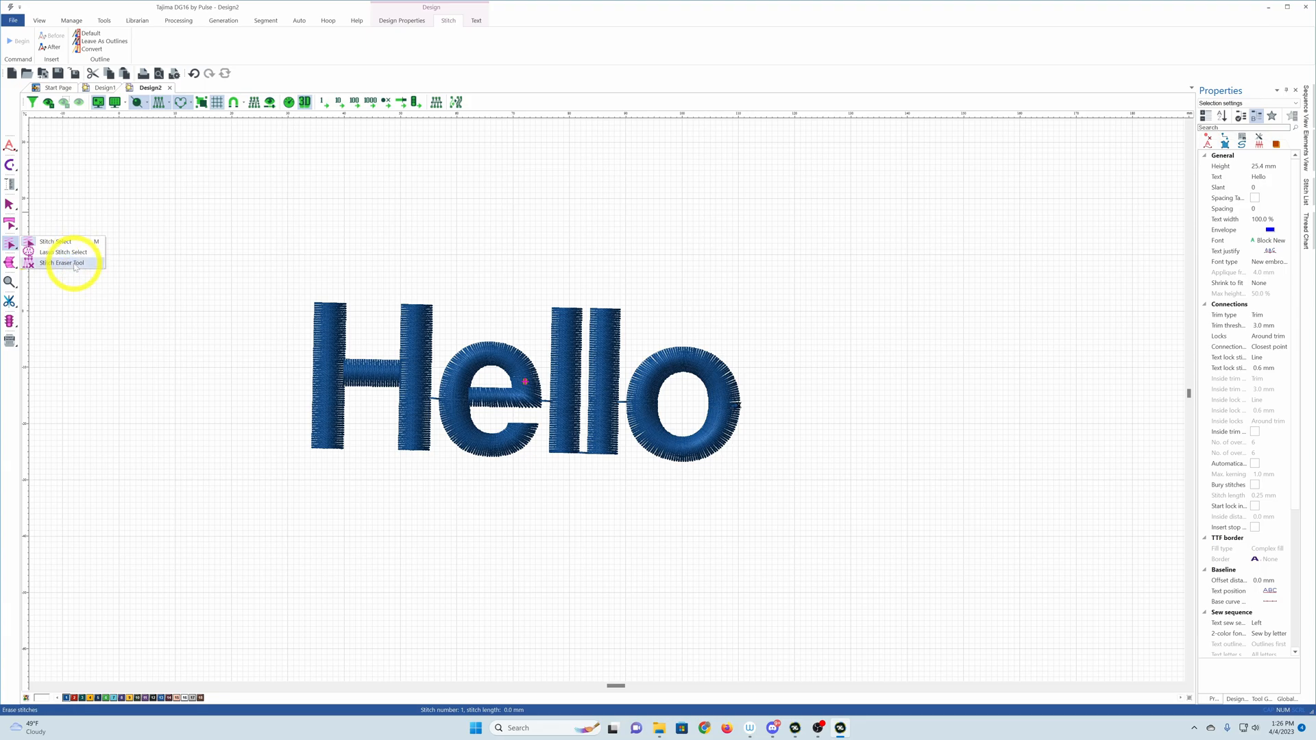
left_click(326, 310)
scroll(319, 310, "up", 5)
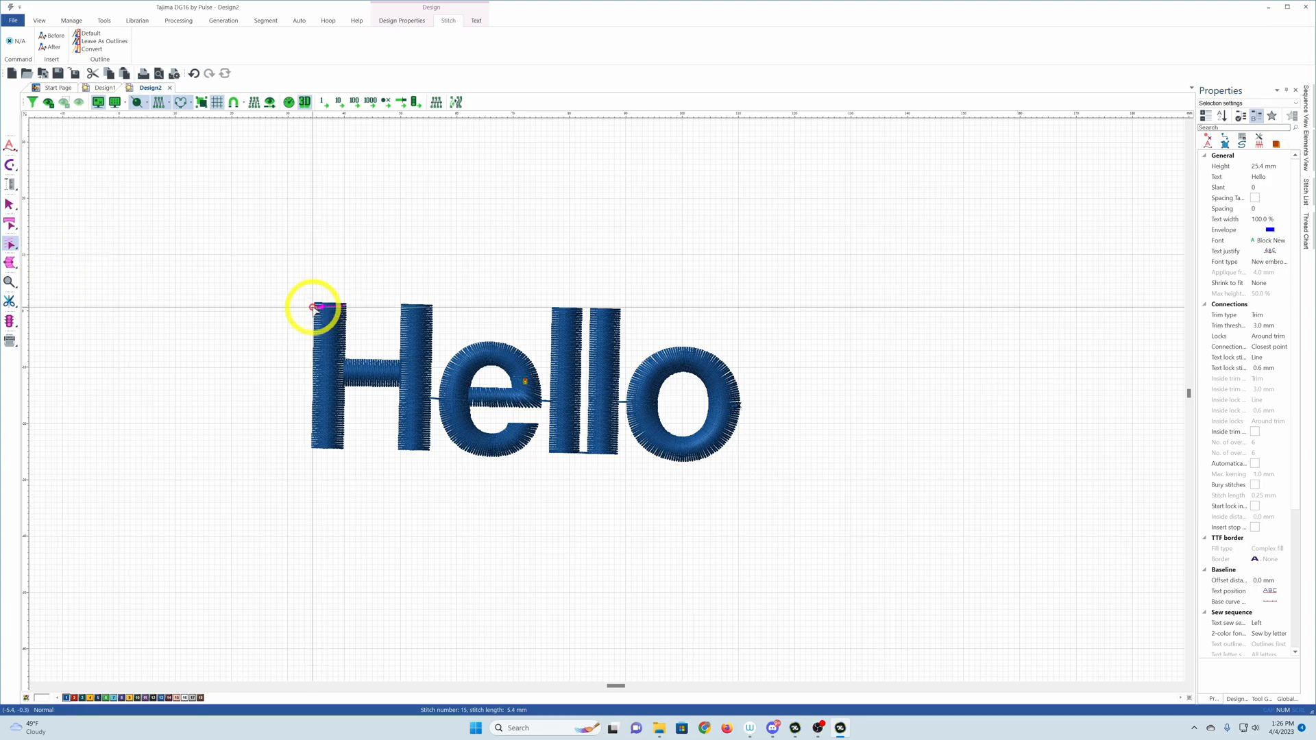
scroll(317, 309, "up", 5)
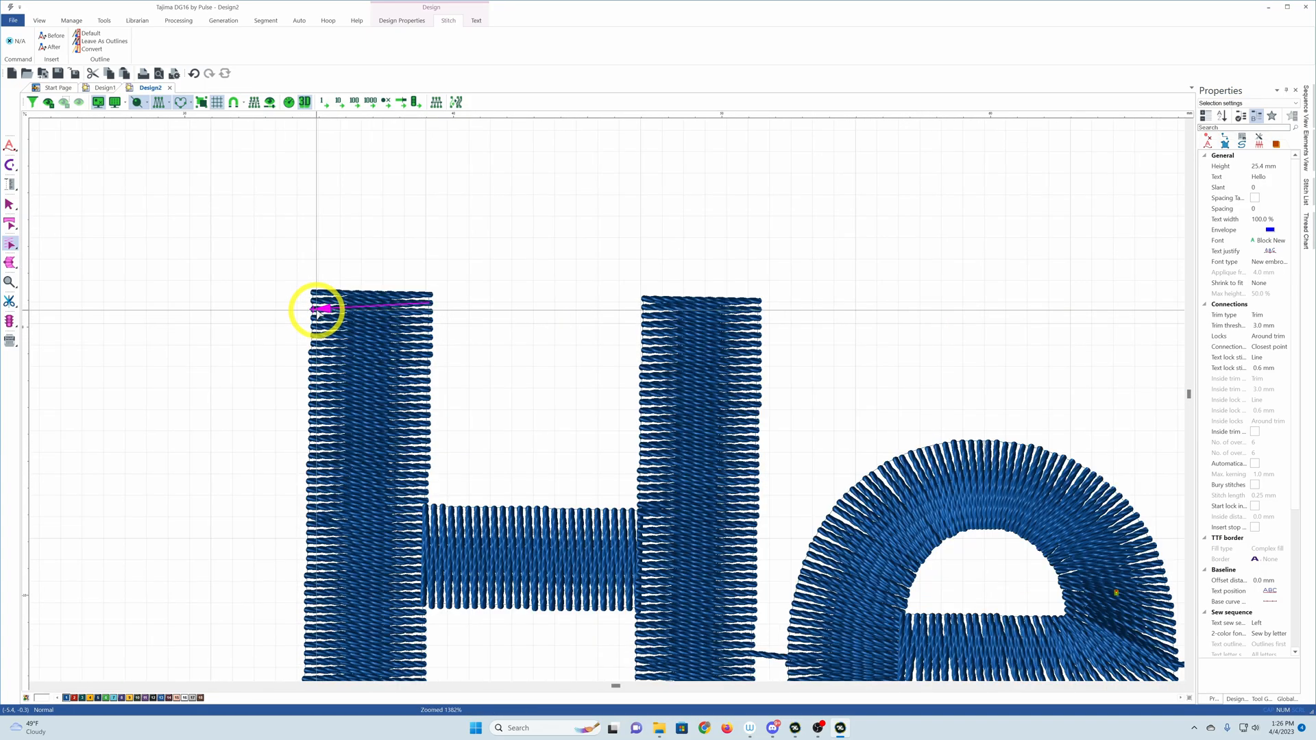
scroll(315, 310, "up", 1)
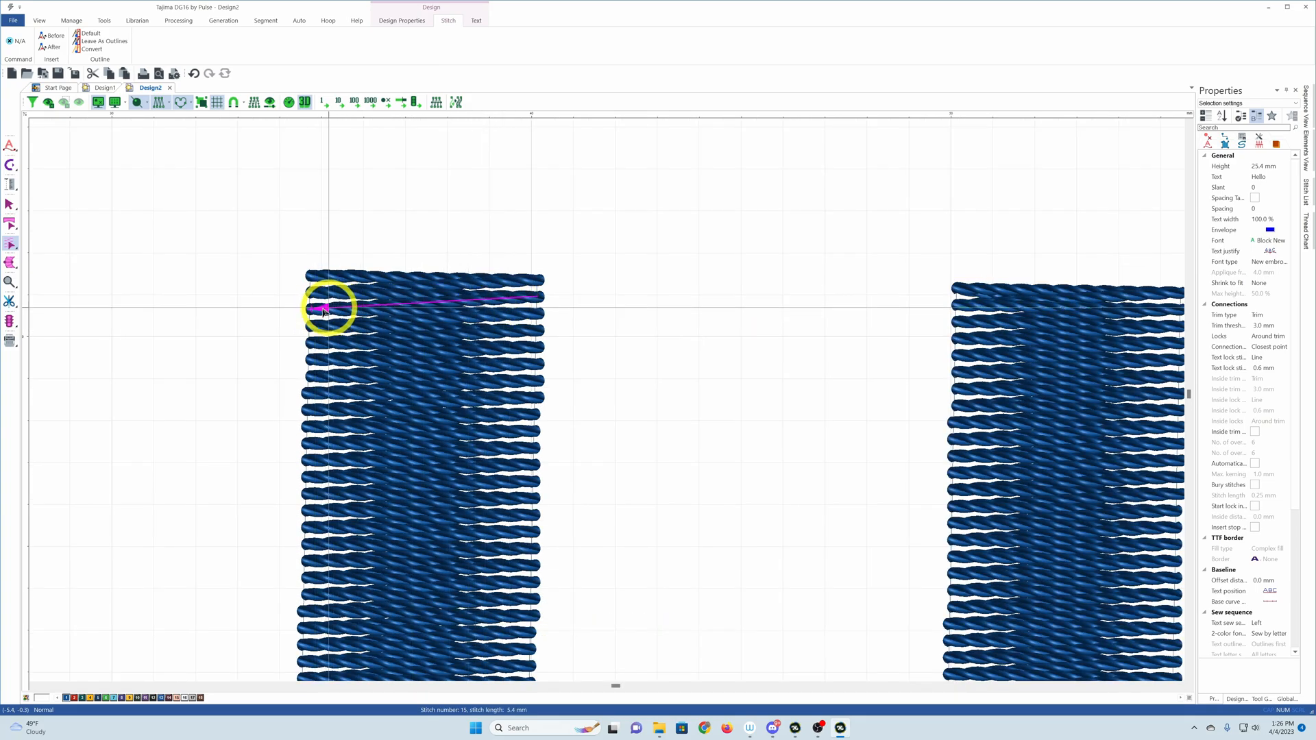
left_click_drag(312, 308, 223, 317)
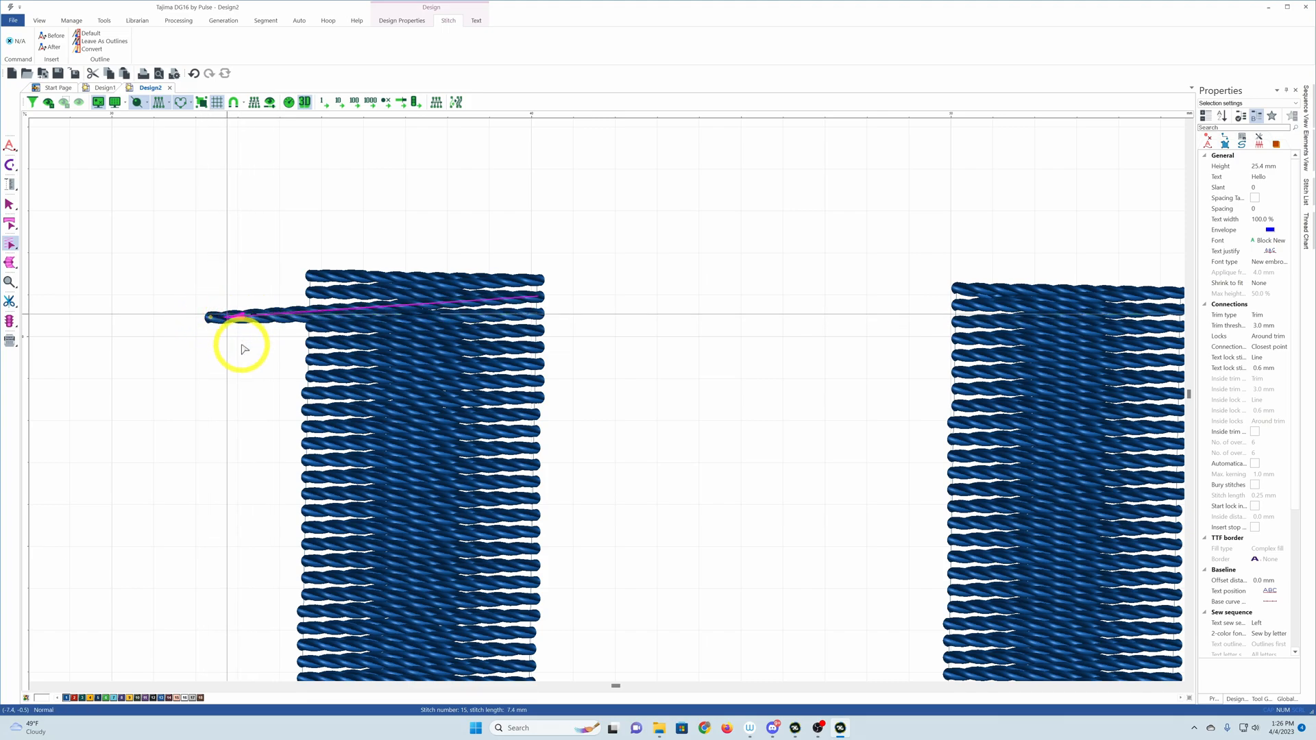
key("ctrl+z")
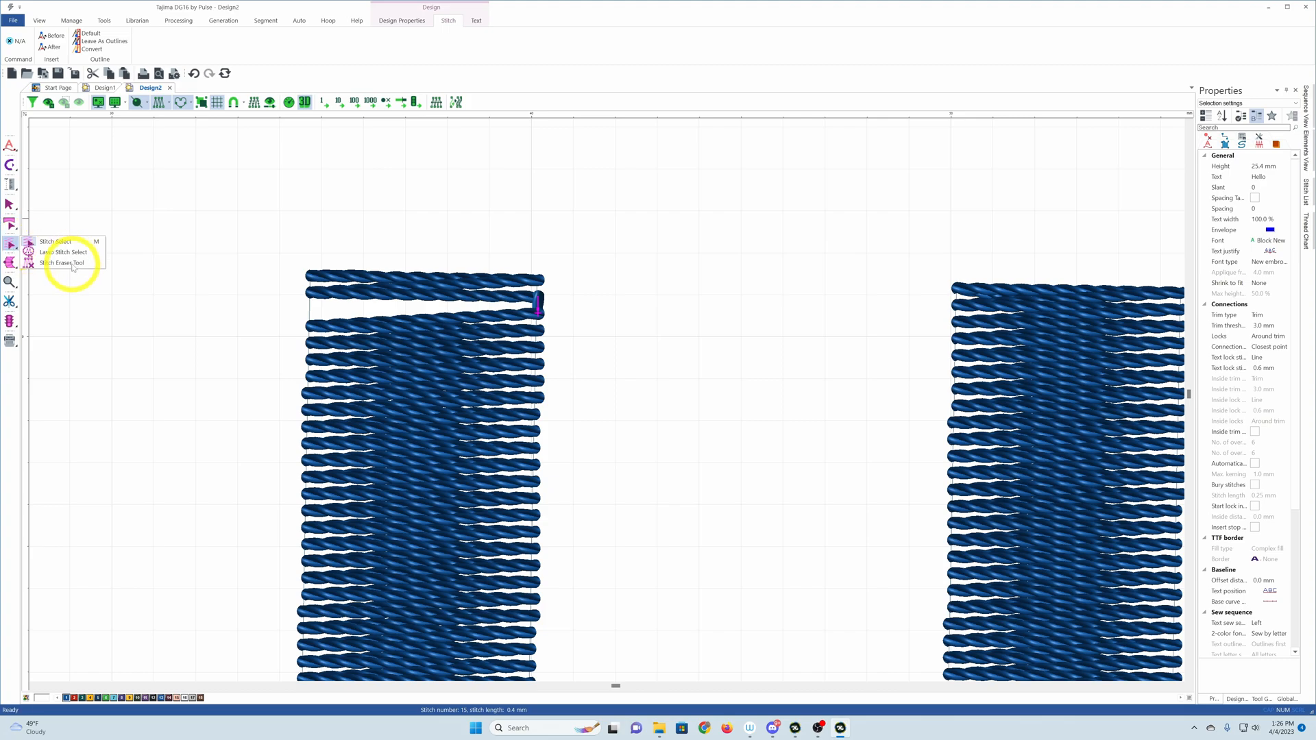
Erase several stitches at the top of the H's left stem with the Stitch Eraser Tool.
left_click(74, 265)
left_click_drag(538, 311, 312, 291)
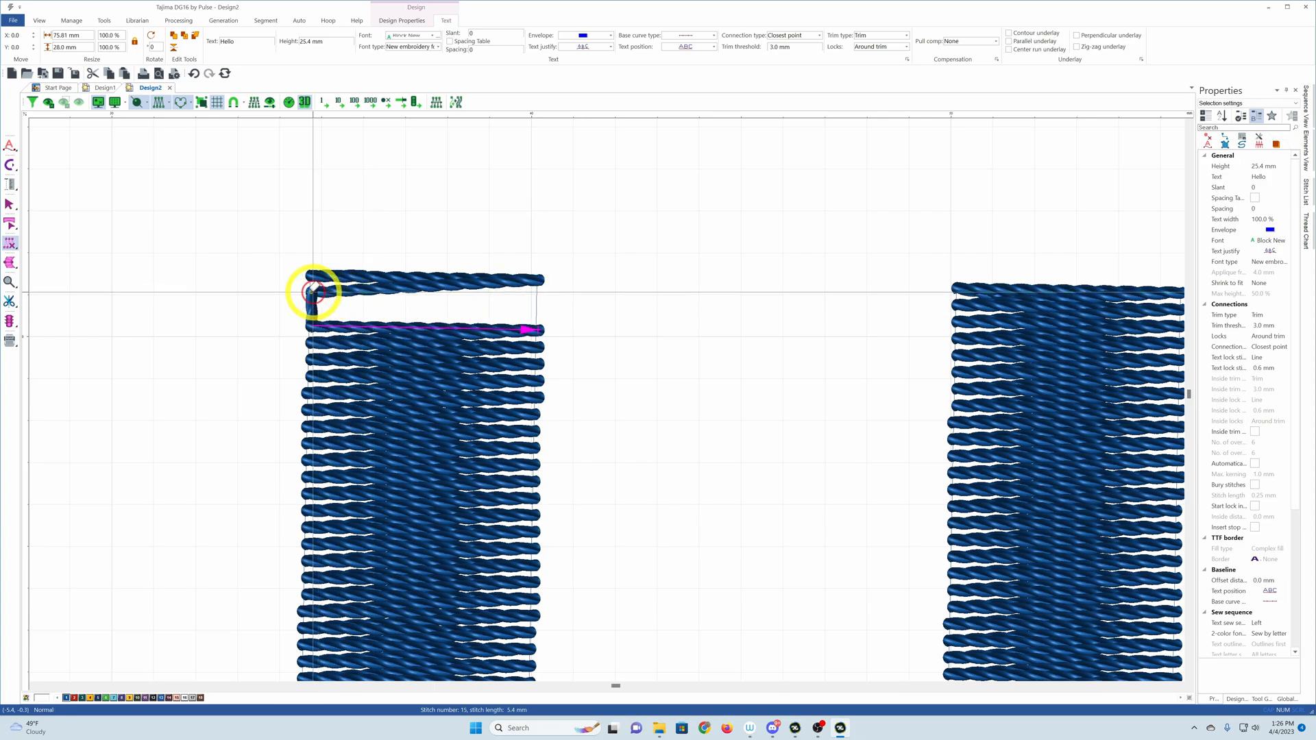
left_click(313, 292)
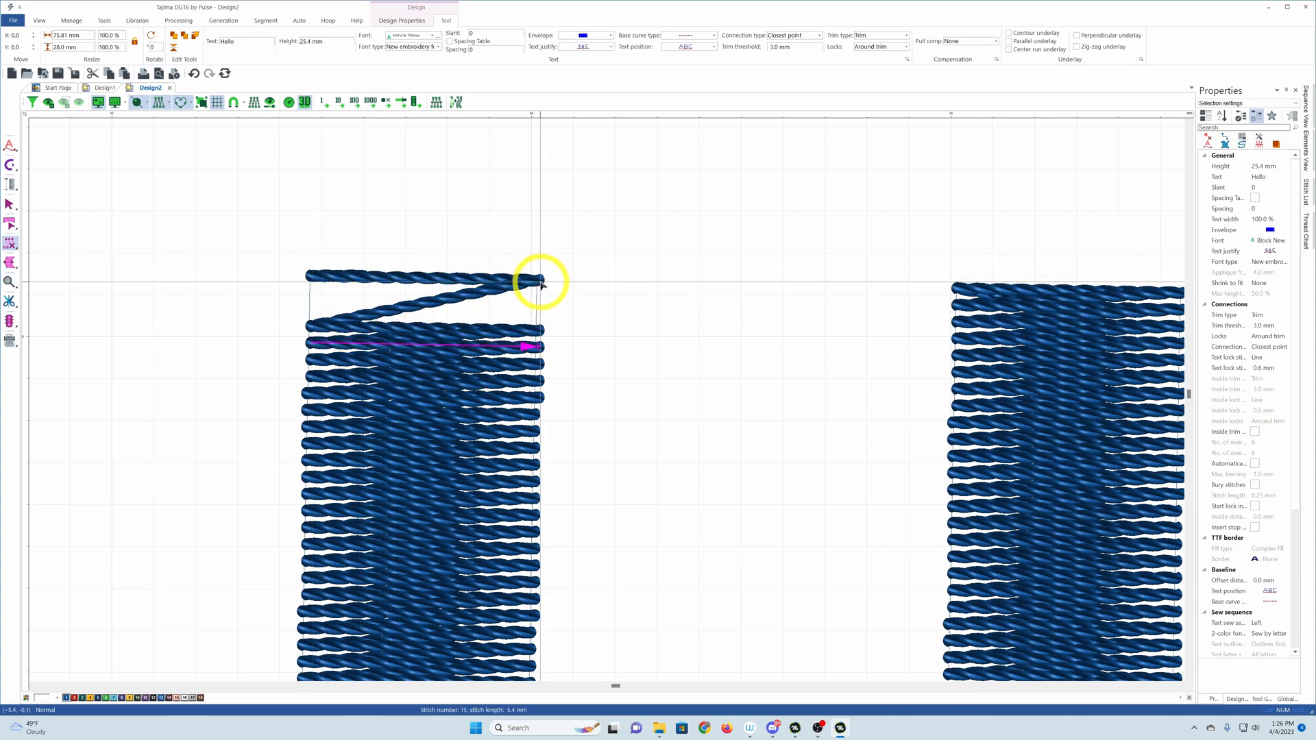
left_click_drag(311, 274, 478, 296)
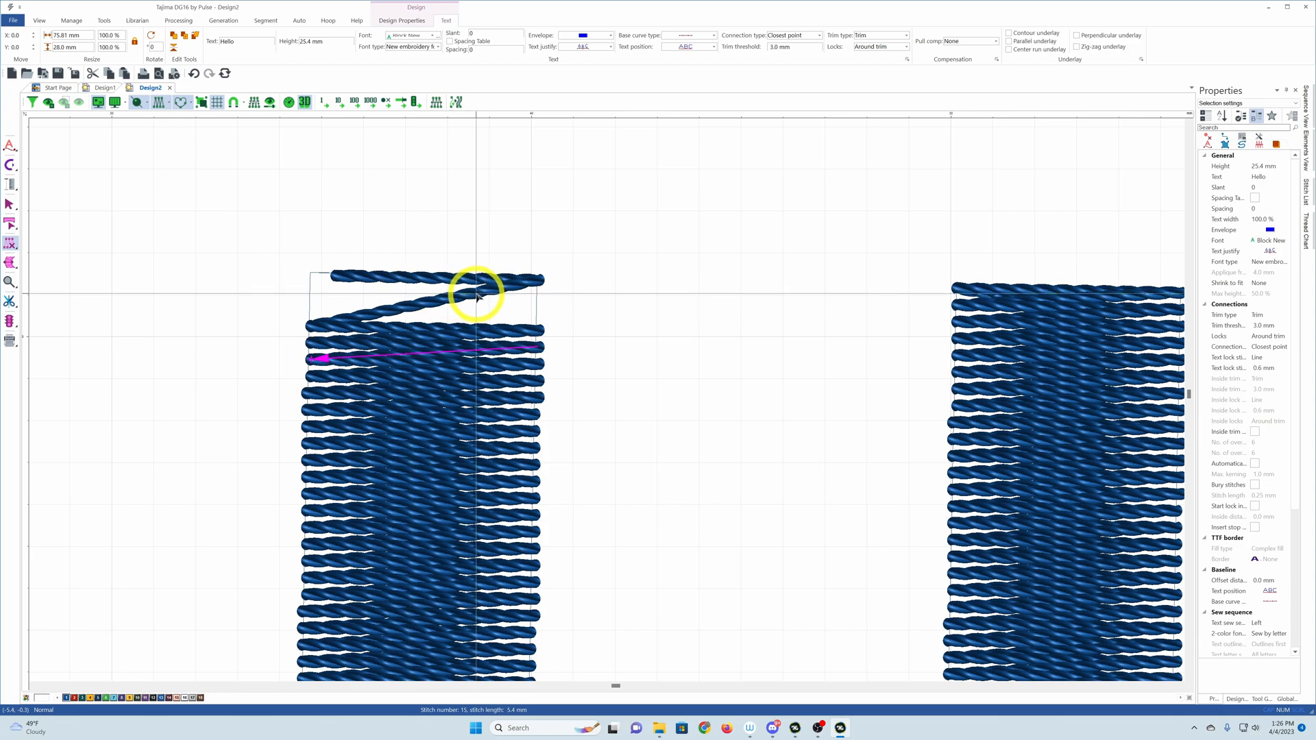
Slant the stitches of the H's crossbar by moving the lower end of its left stitch angle line toward the crossbar's middle.
left_click(13, 248)
left_click(10, 263)
left_click(45, 262)
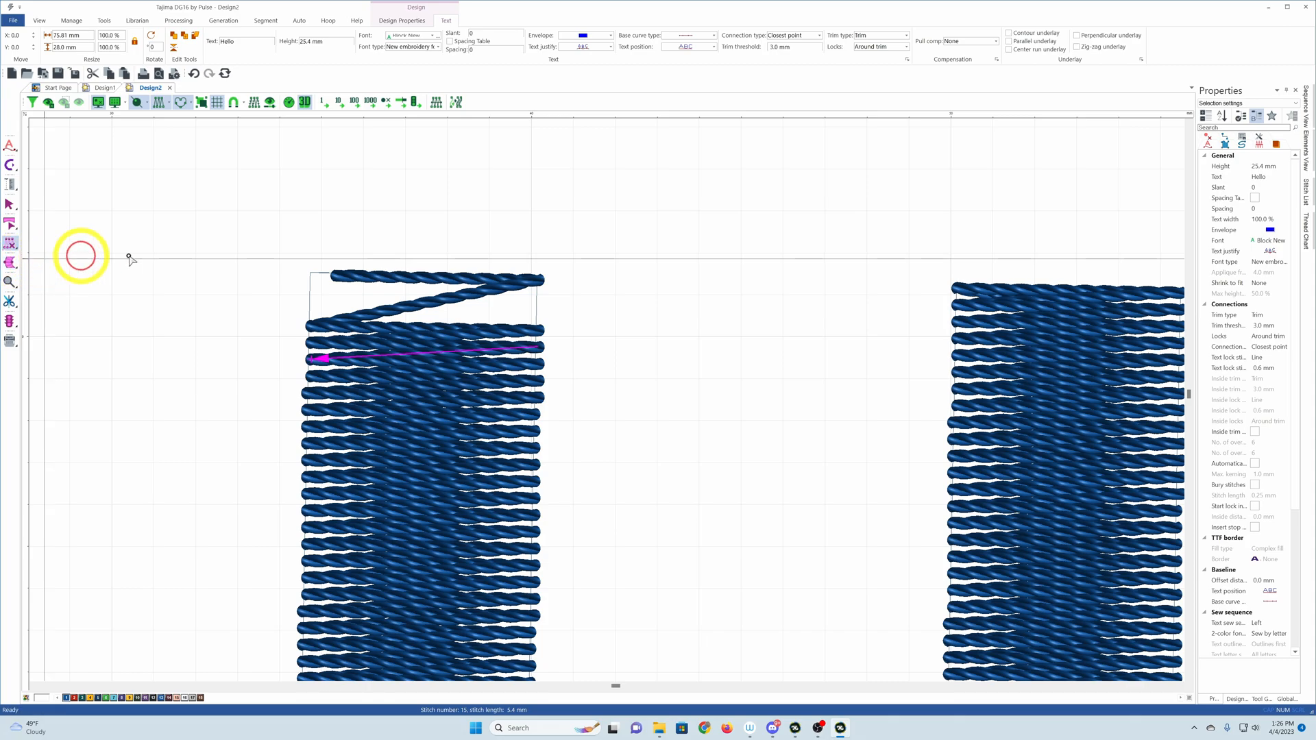
scroll(391, 363, "down", 1)
scroll(440, 543, "down", 2)
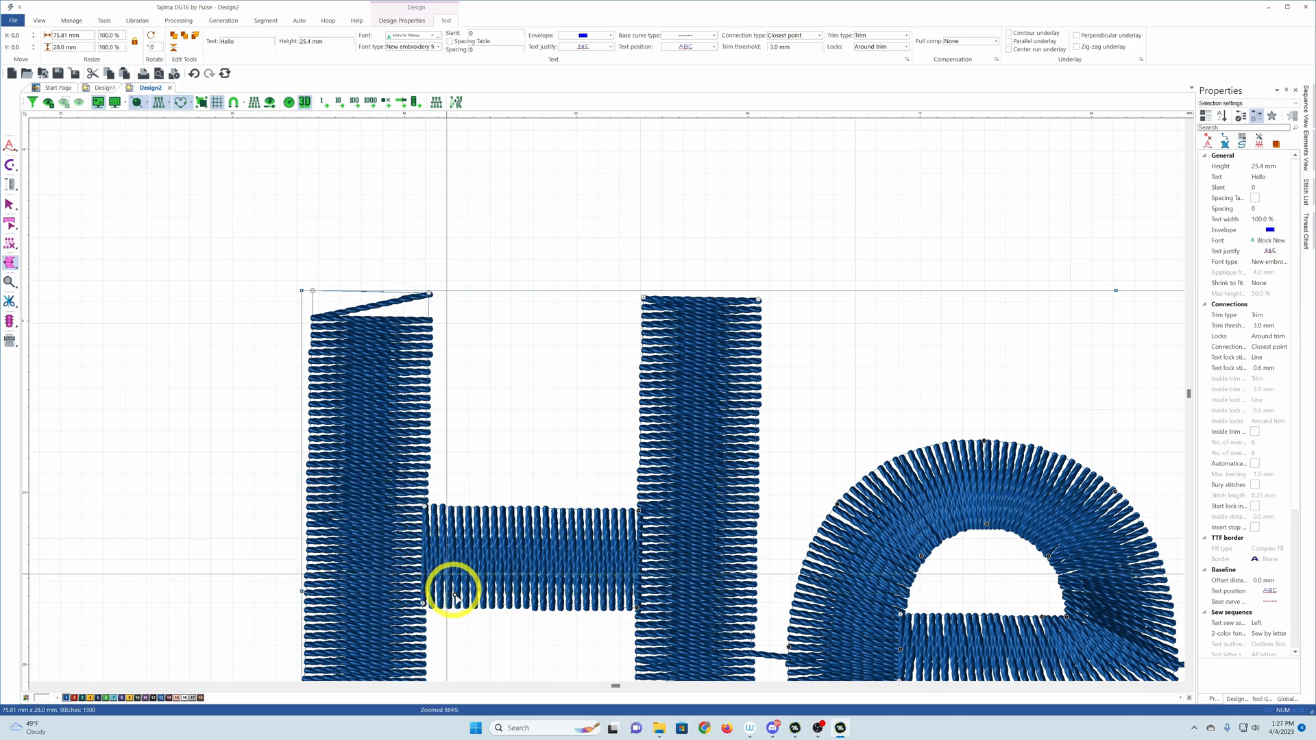
scroll(446, 587, "down", 1)
scroll(430, 554, "down", 1)
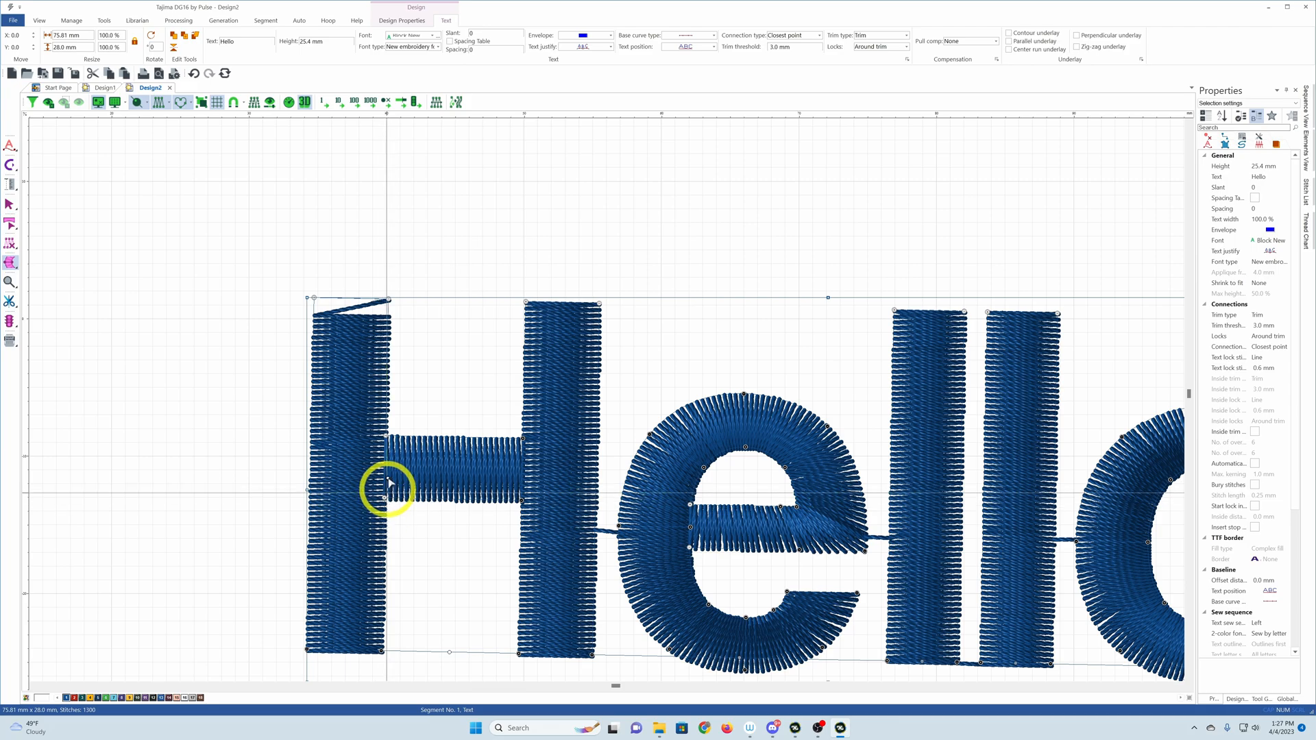
left_click_drag(386, 436, 446, 498)
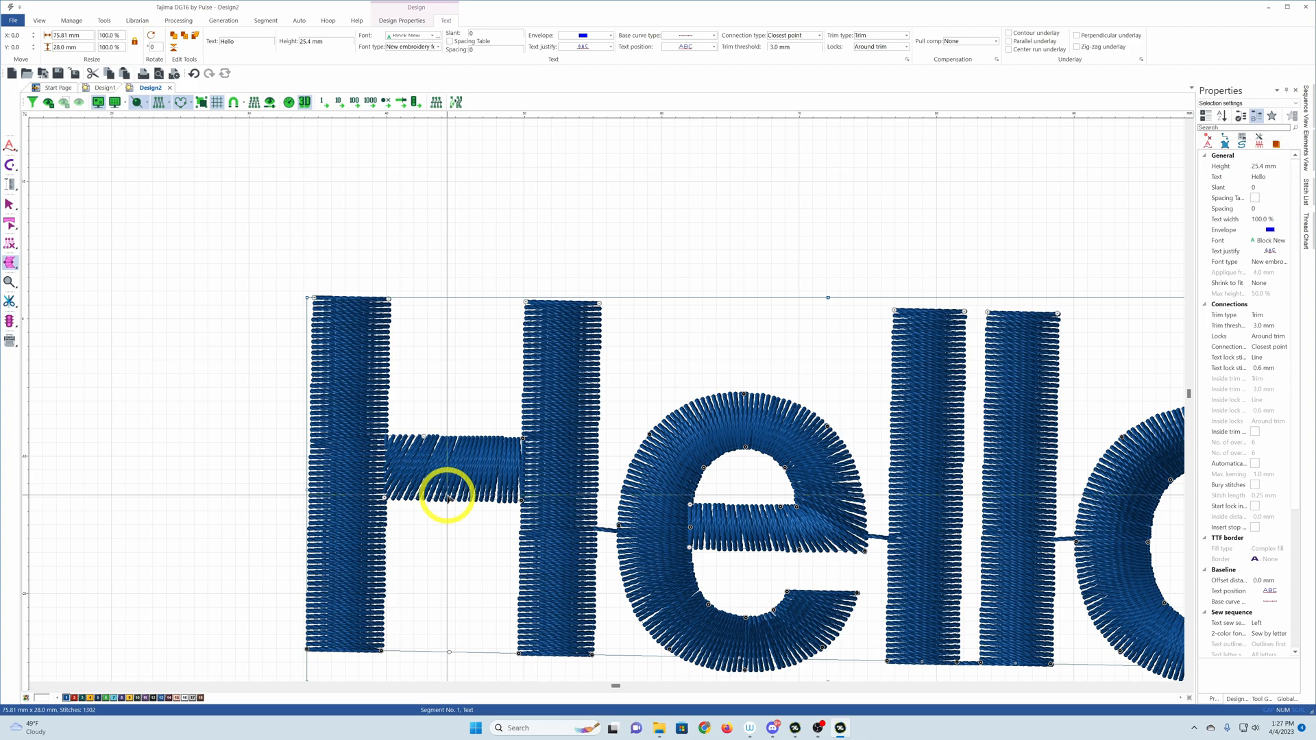
Reposition both ends of the H crossbar's left stitch angle line so the bar is filled with nearly vertical stitches.
left_click_drag(403, 432, 329, 326)
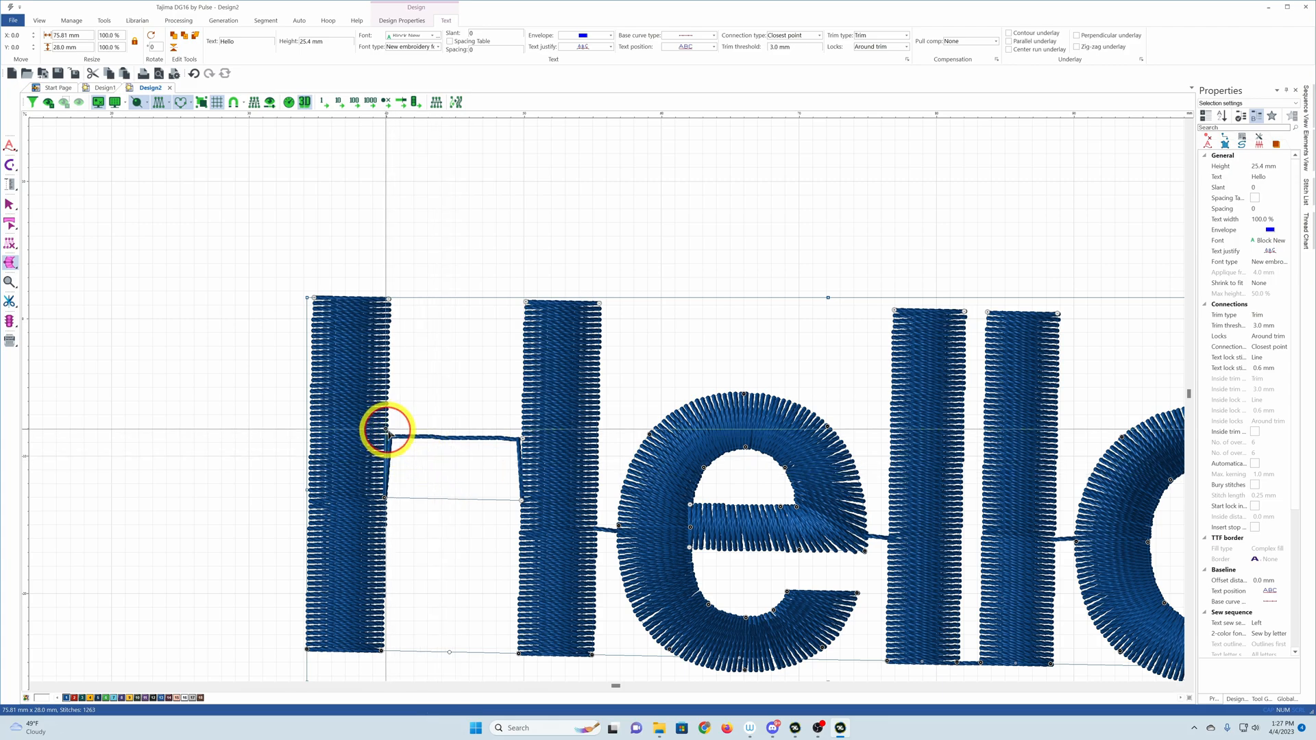
left_click_drag(384, 499, 390, 488)
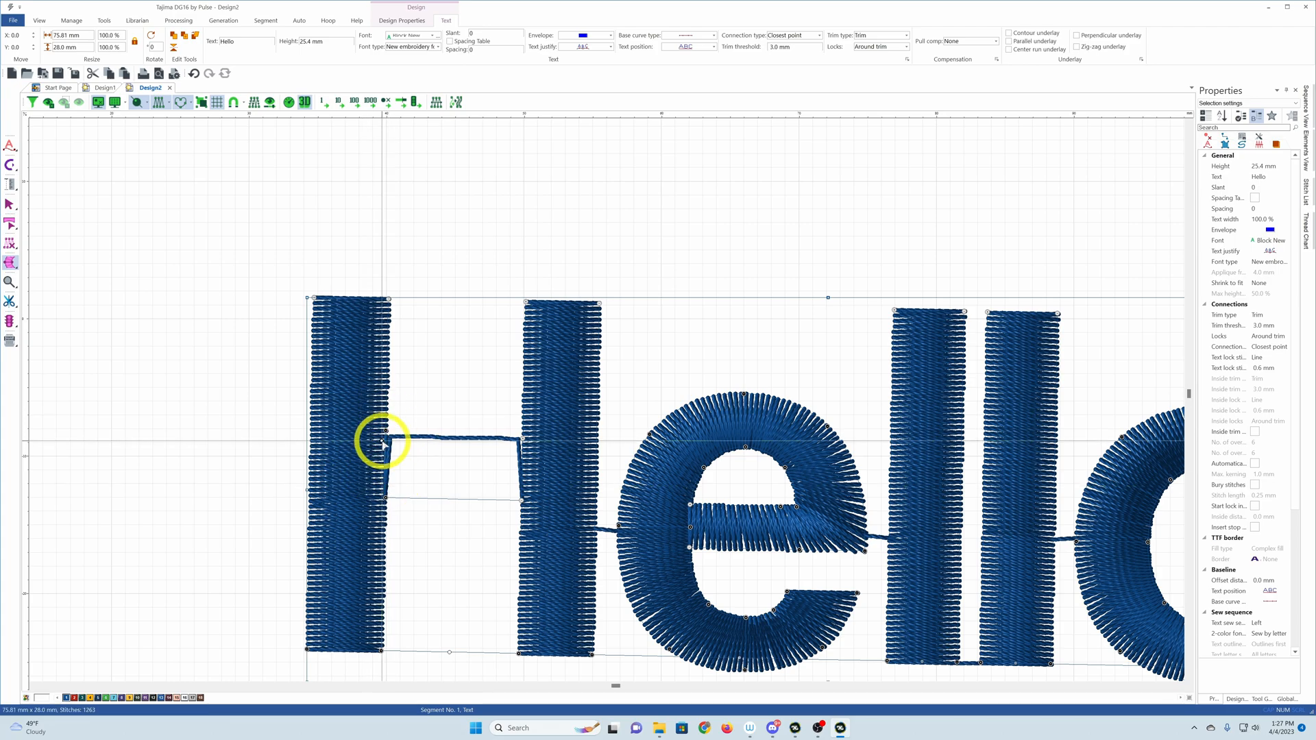
left_click(387, 431)
left_click_drag(386, 498, 402, 498)
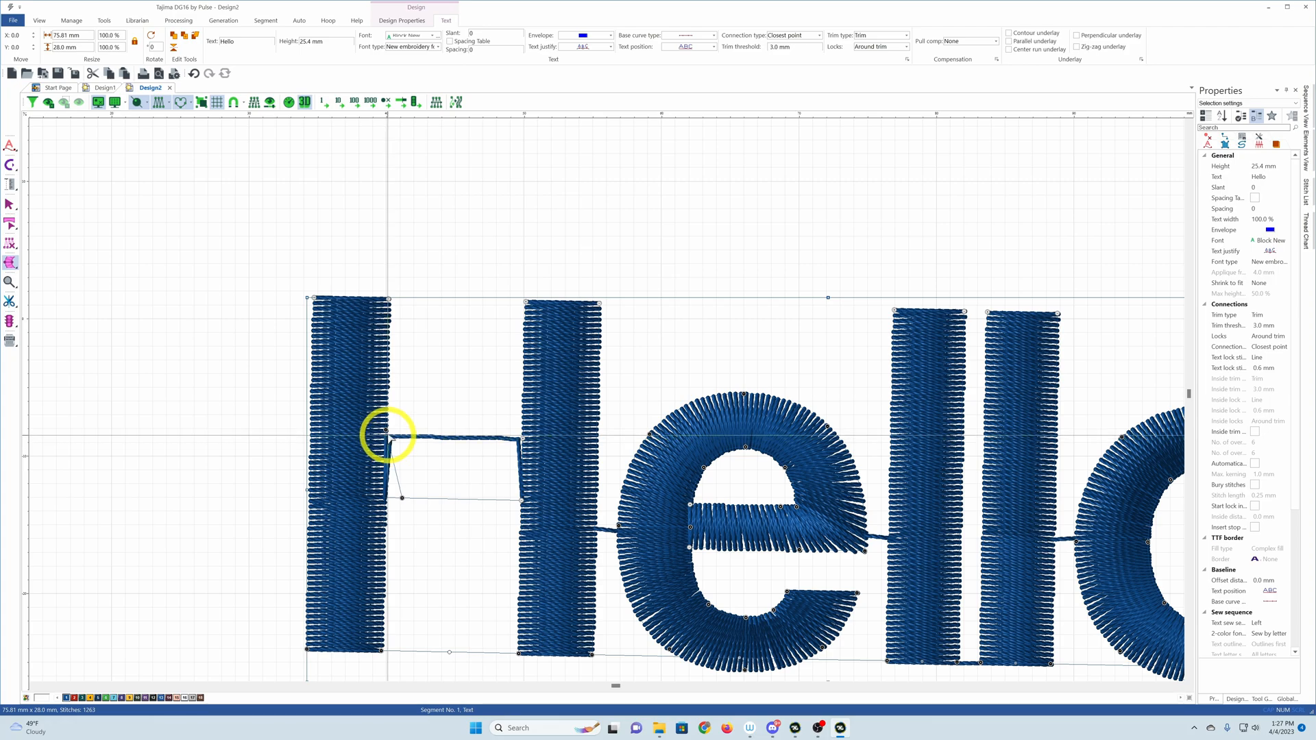
left_click(394, 433)
left_click_drag(394, 433, 401, 433)
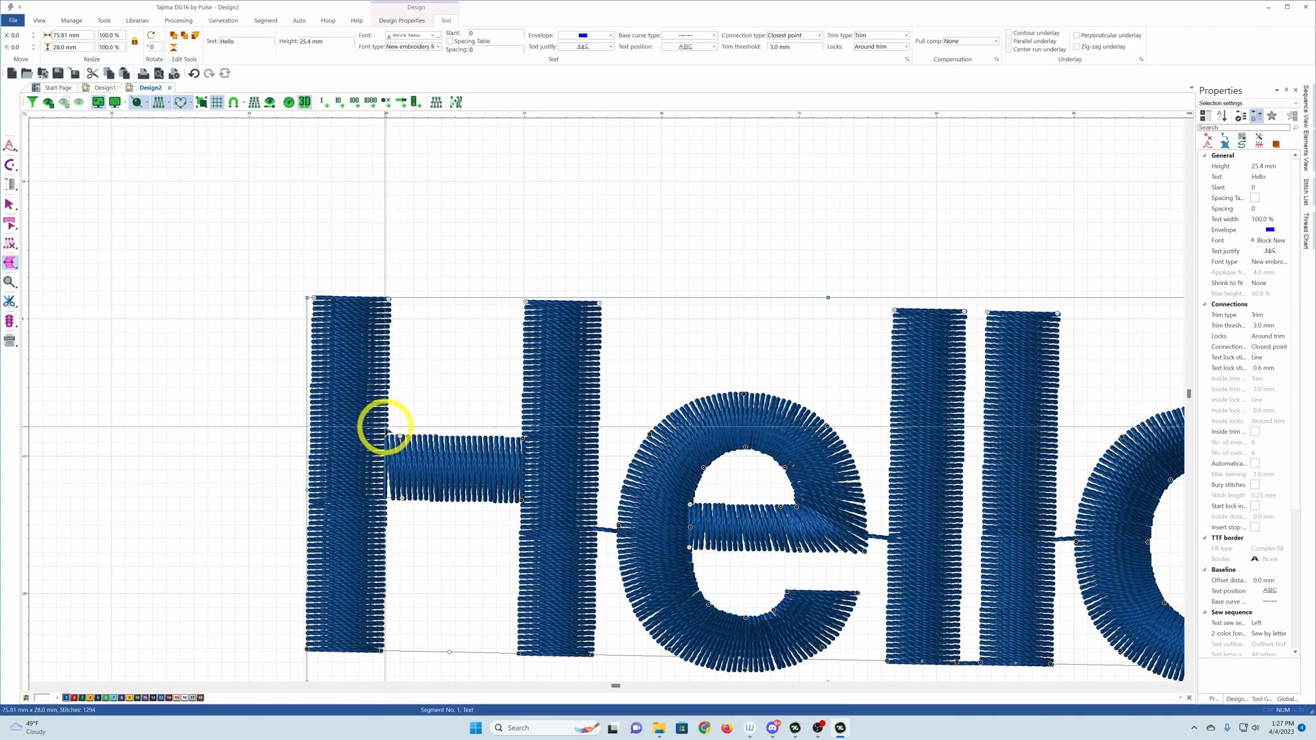
left_click_drag(408, 500, 393, 499)
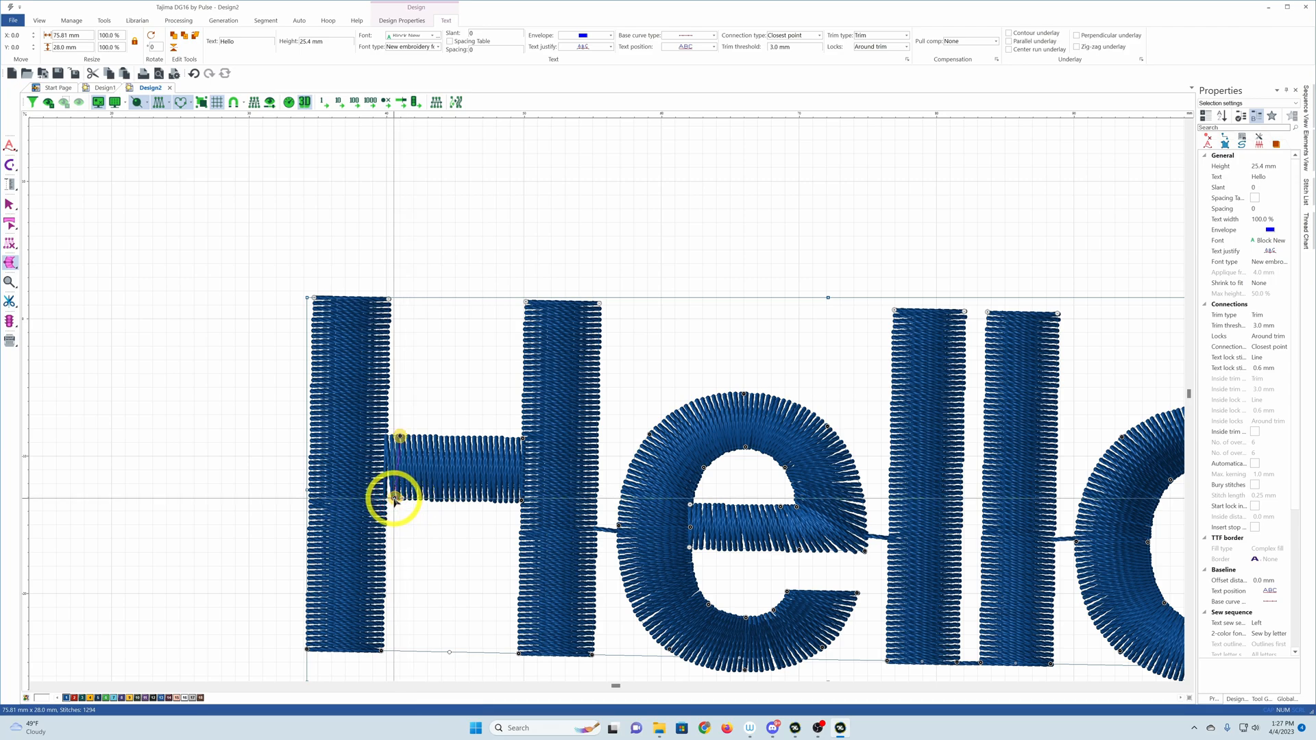
left_click_drag(400, 437, 396, 436)
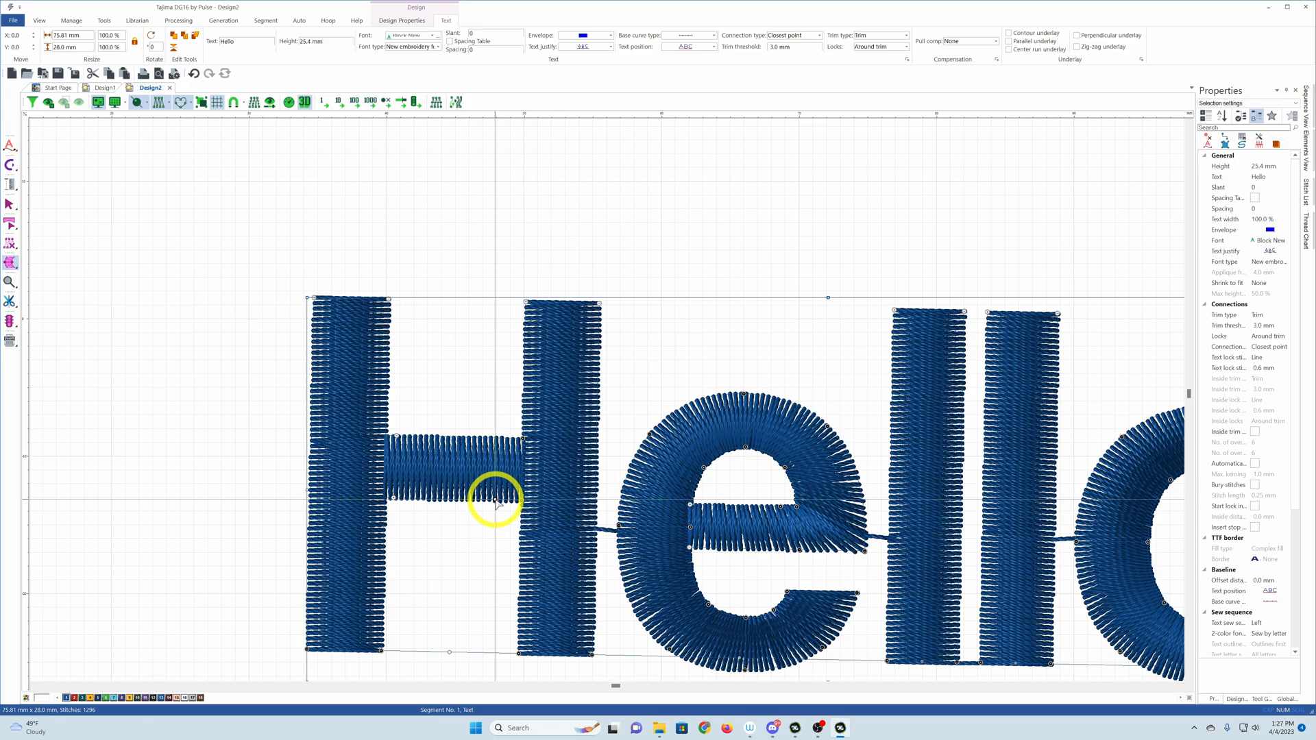
Add a virtual slice across the upper-left curve of the e, from its outer edge to its inner edge.
left_click_drag(650, 435, 647, 437)
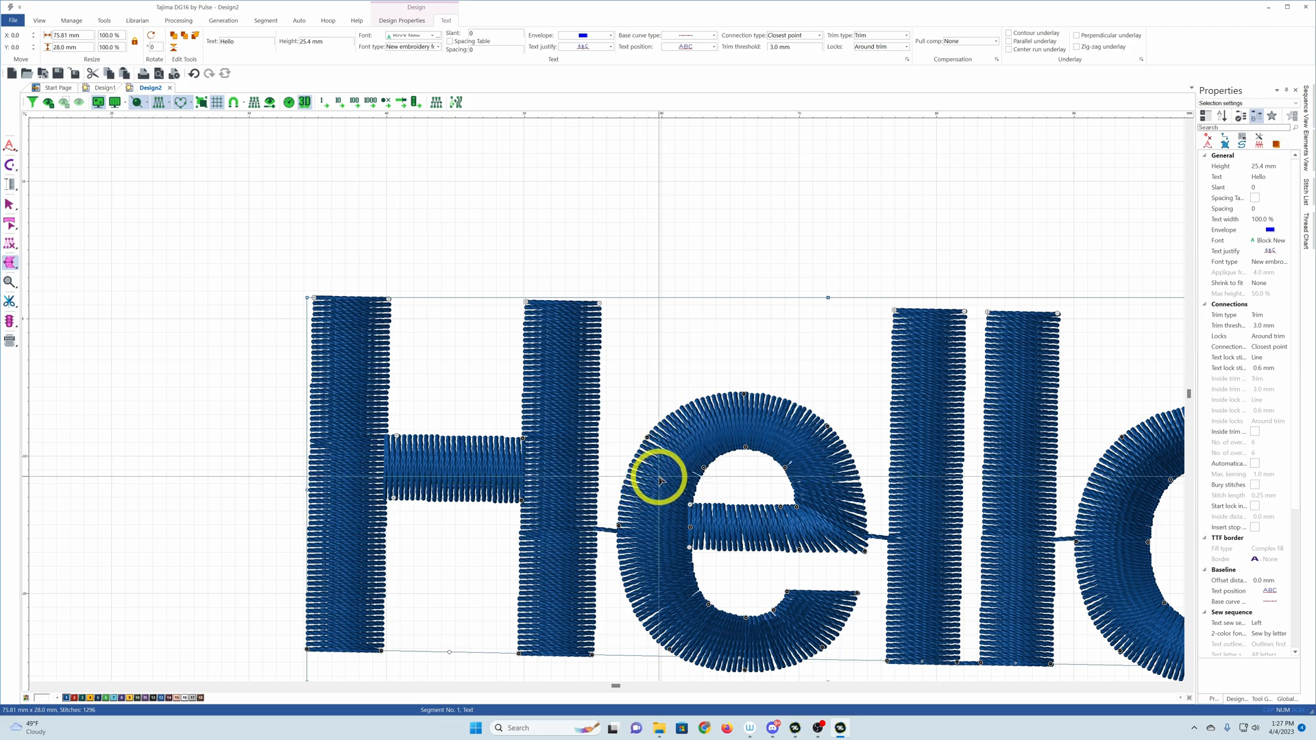
left_click(649, 435)
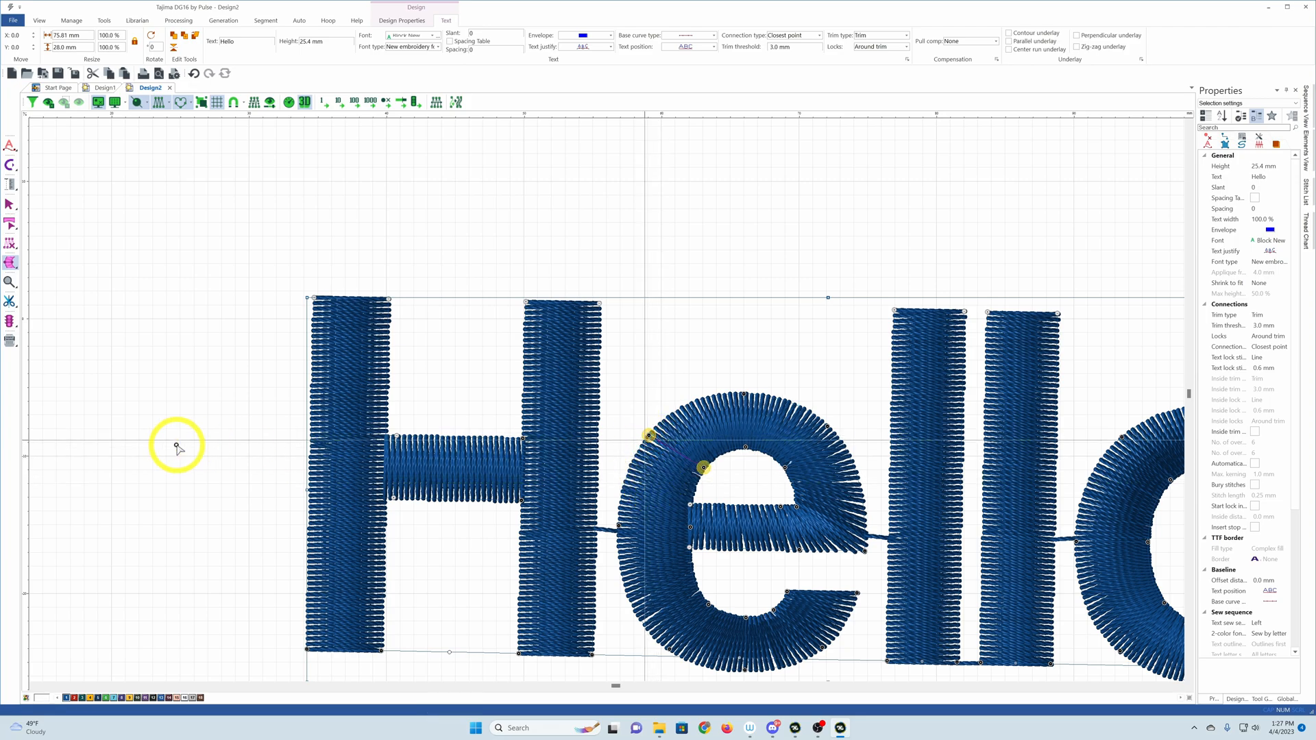
left_click(11, 263)
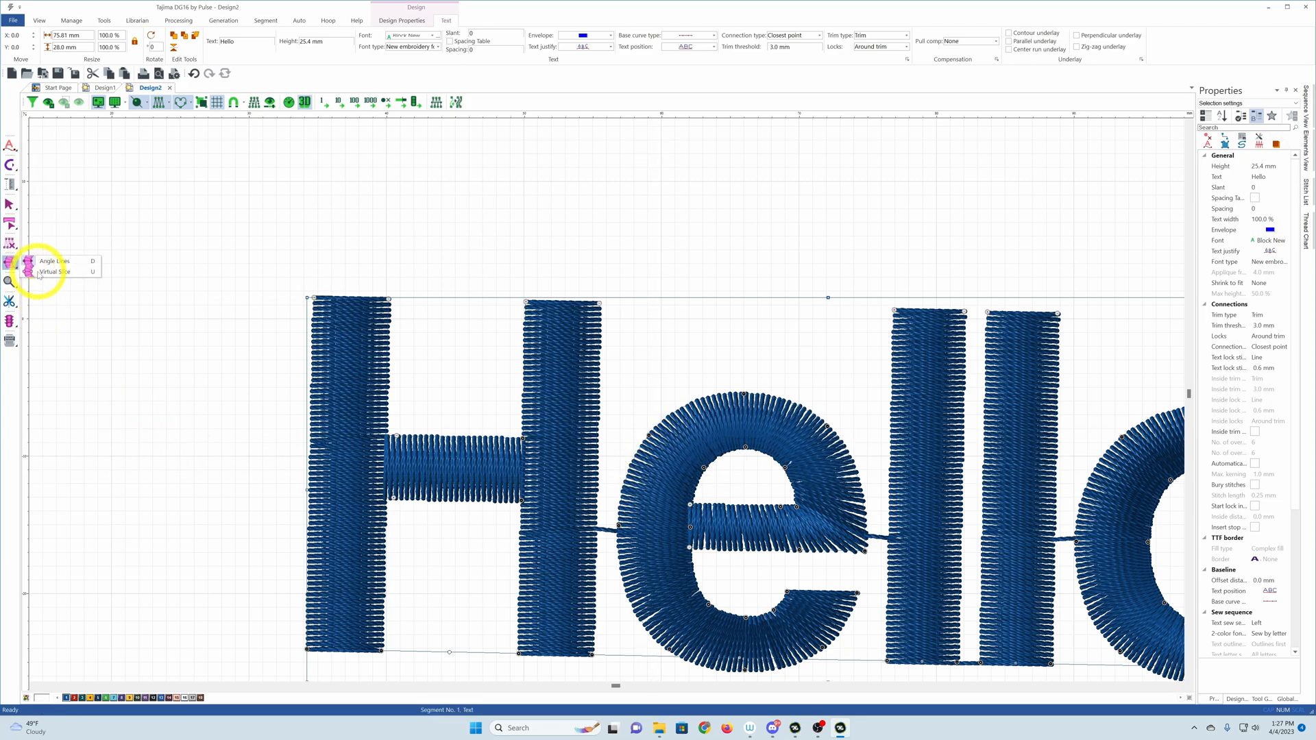
left_click(42, 272)
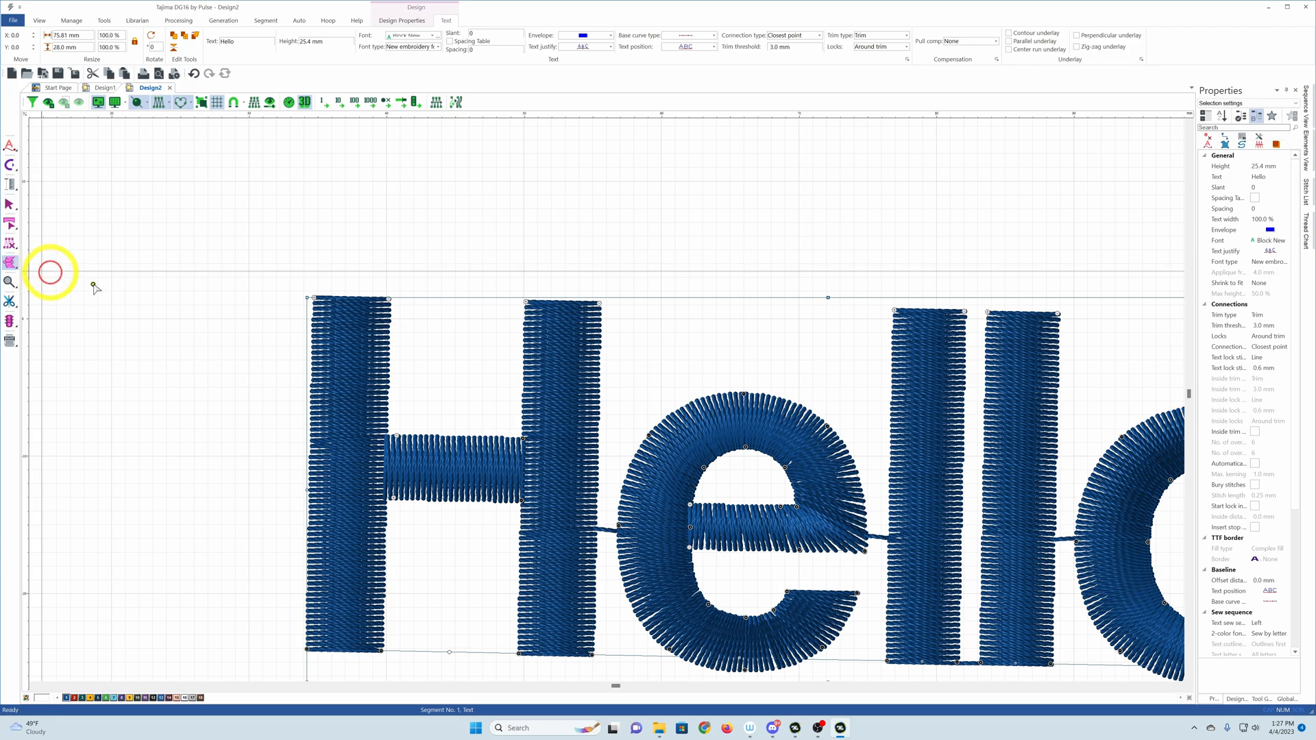
left_click(697, 403)
left_click(722, 452)
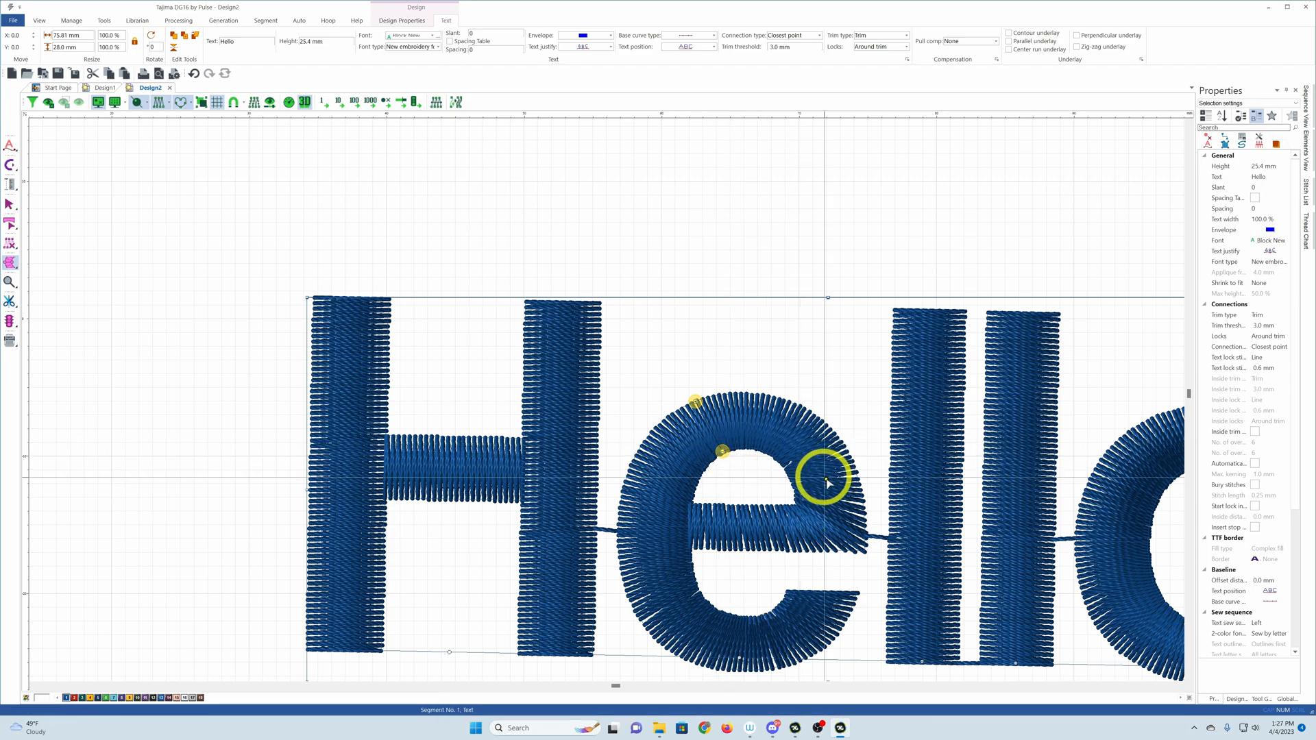
key("Return")
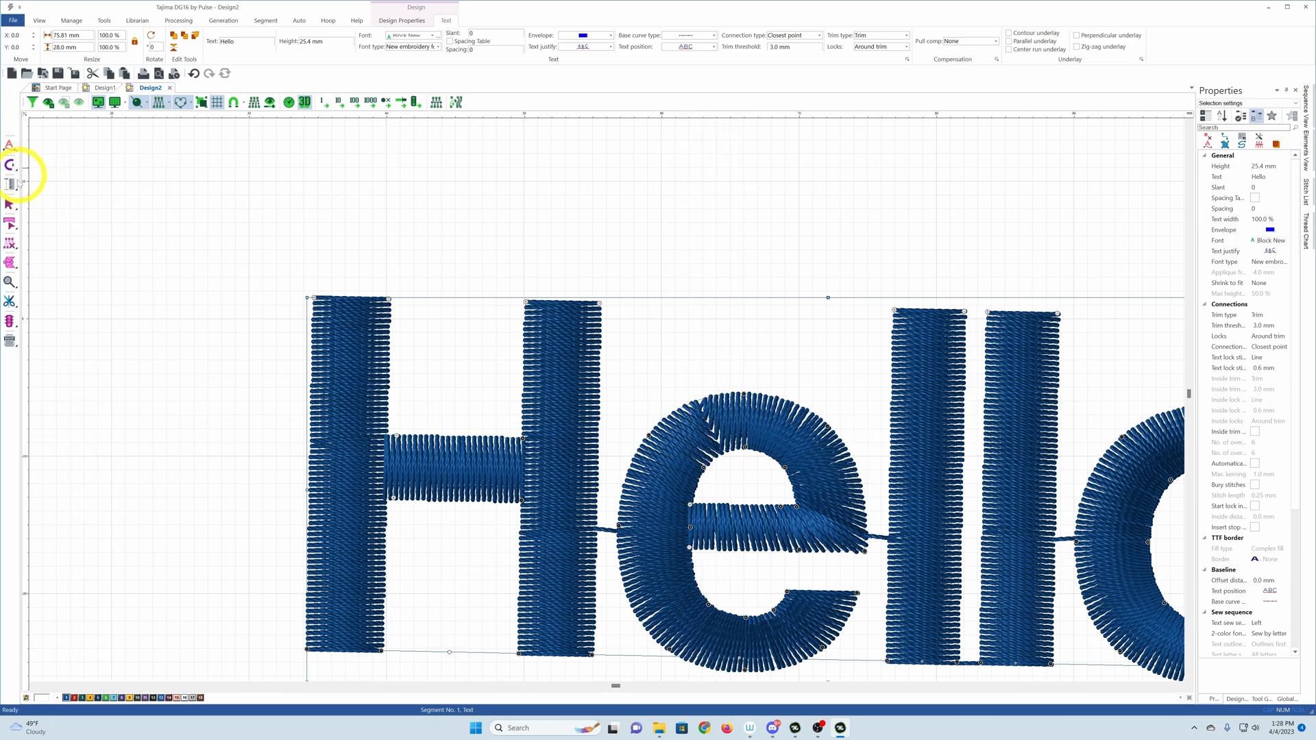
Adjust the stitch angle line beside the e's slice at its inner end with the Angle Lines tool.
left_click(11, 264)
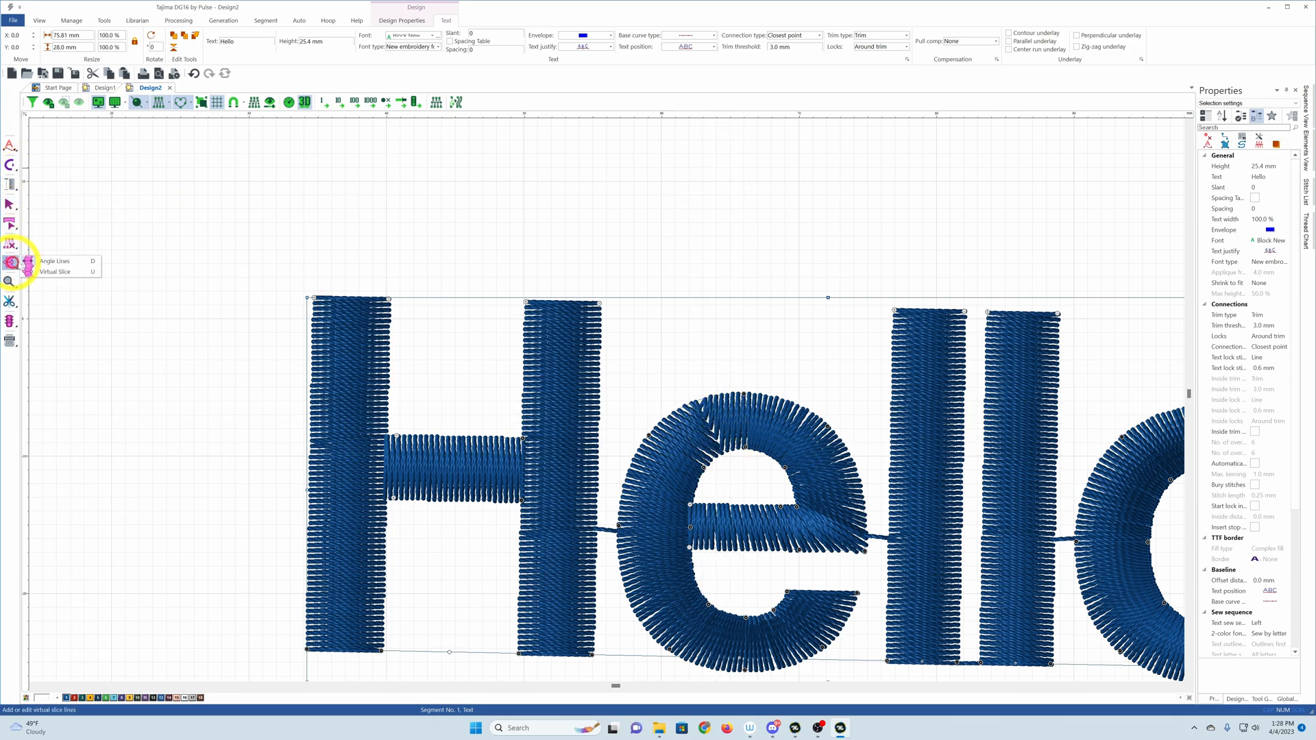
left_click(41, 263)
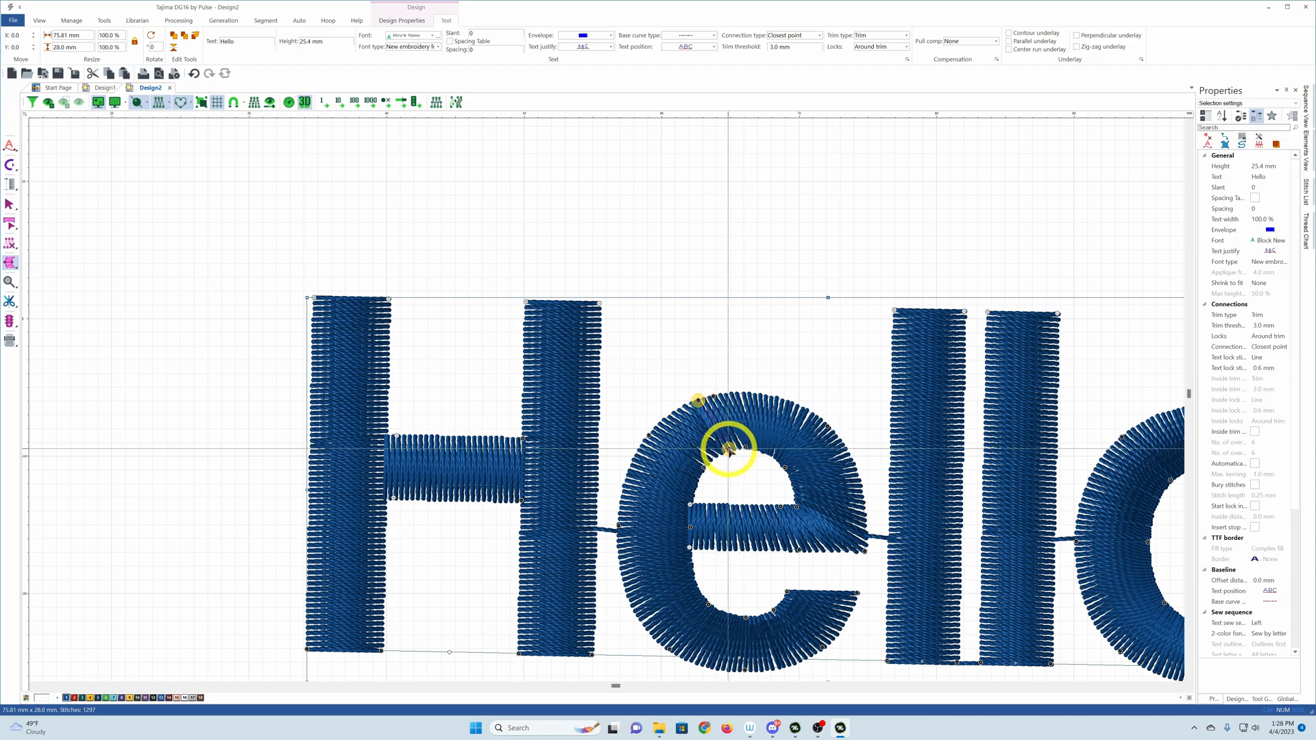
left_click(729, 446)
key("s")
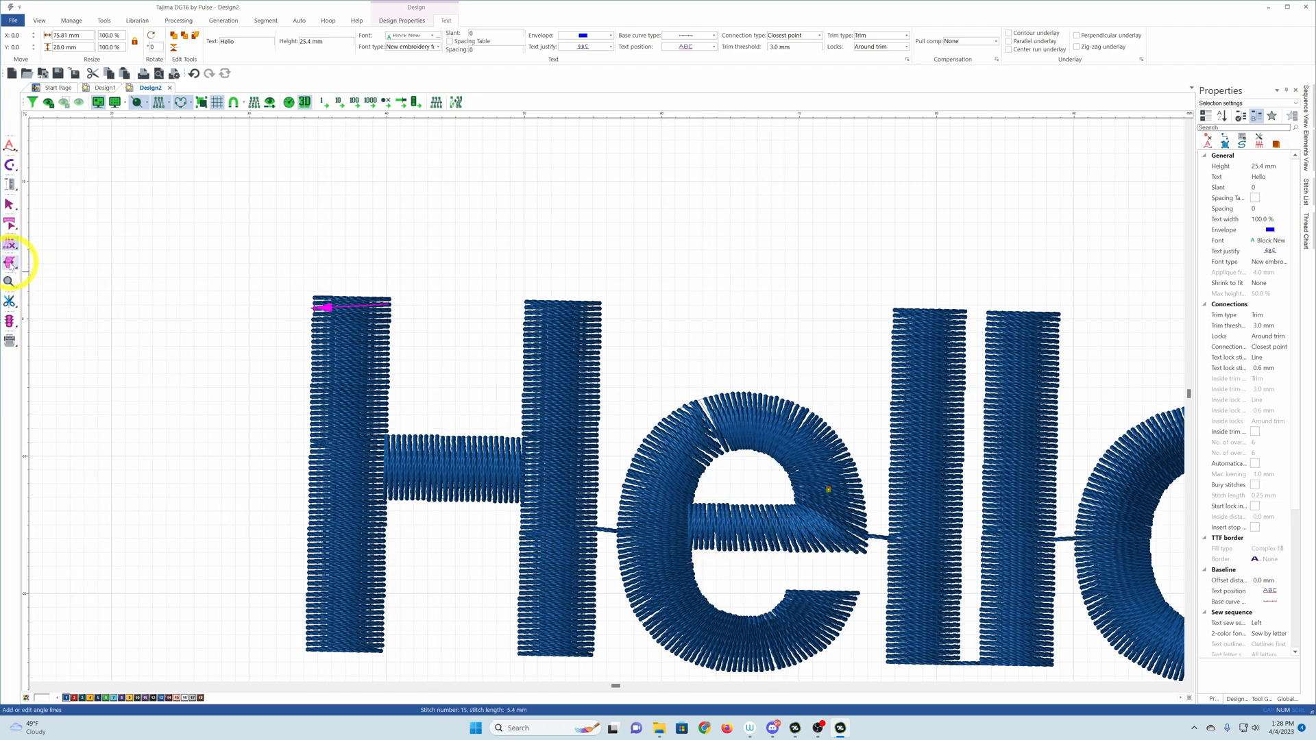
Leave the slice and stitch editing tools and select the whole Hello text as a segment.
left_click(41, 273)
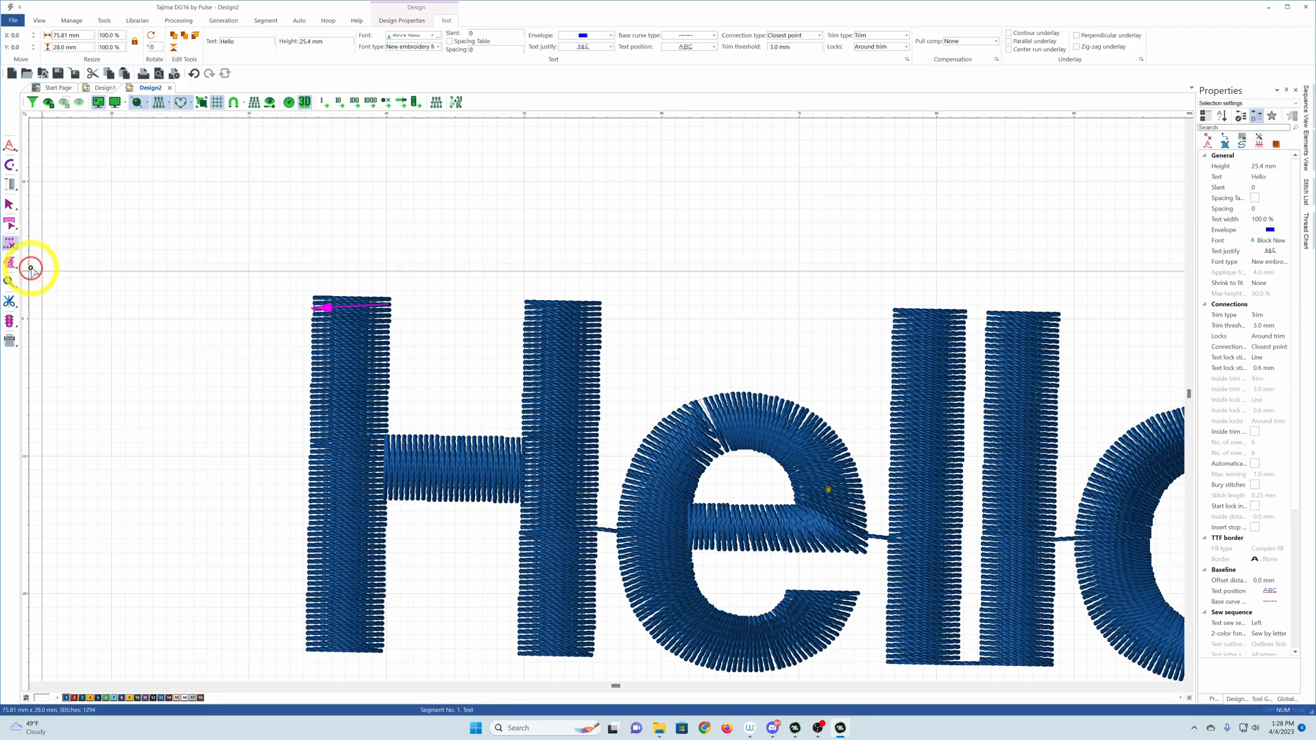
left_click(11, 244)
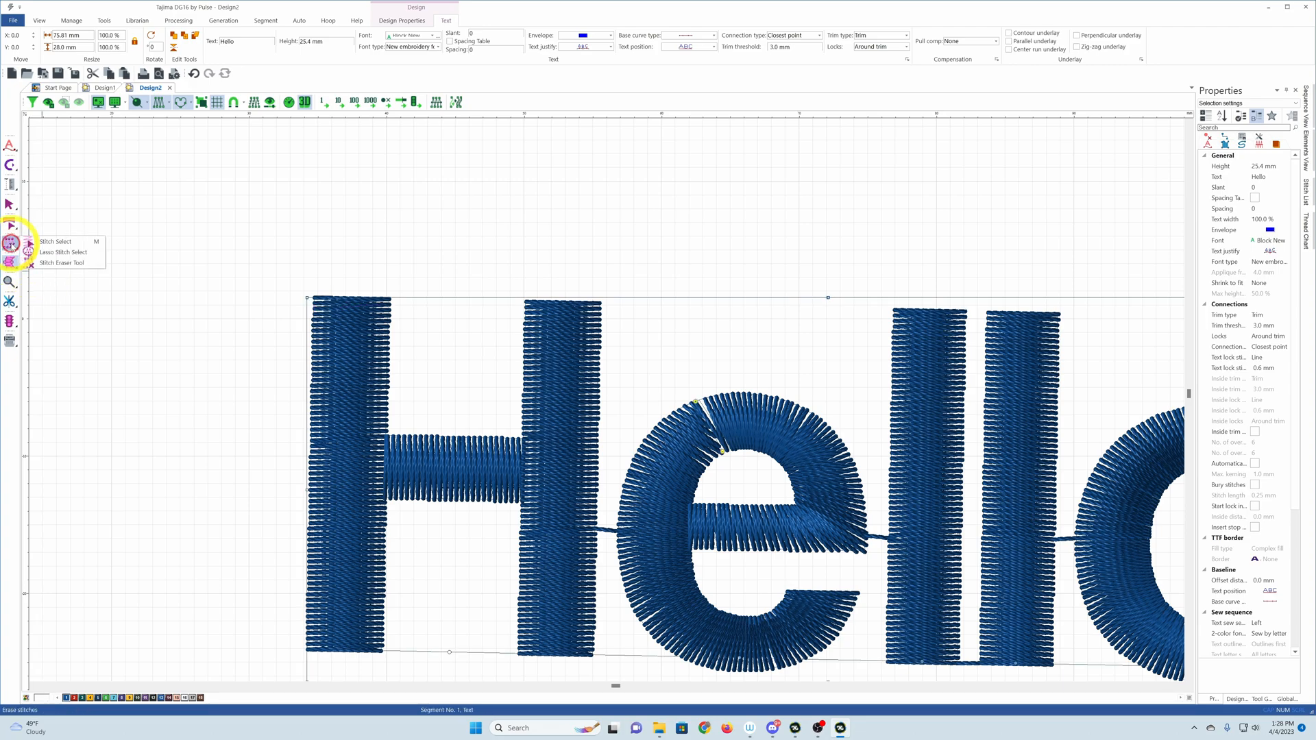
left_click(46, 243)
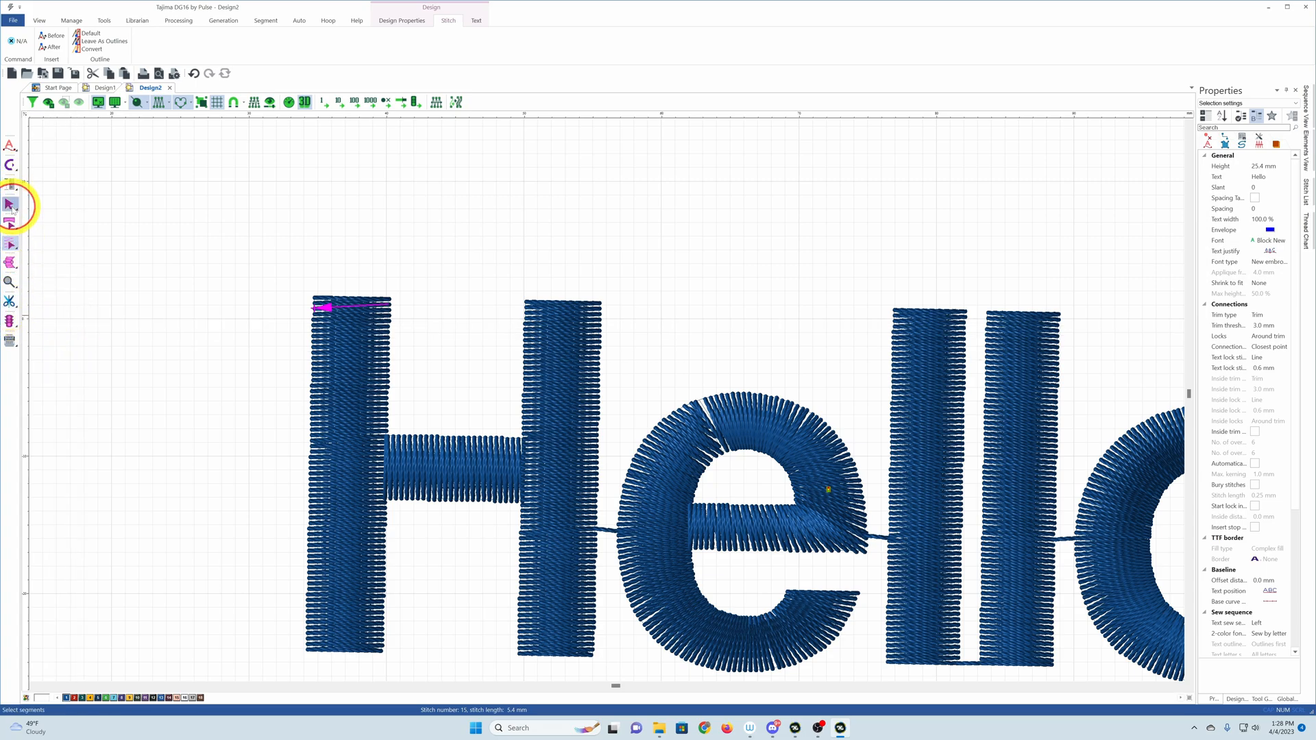
left_click(48, 215)
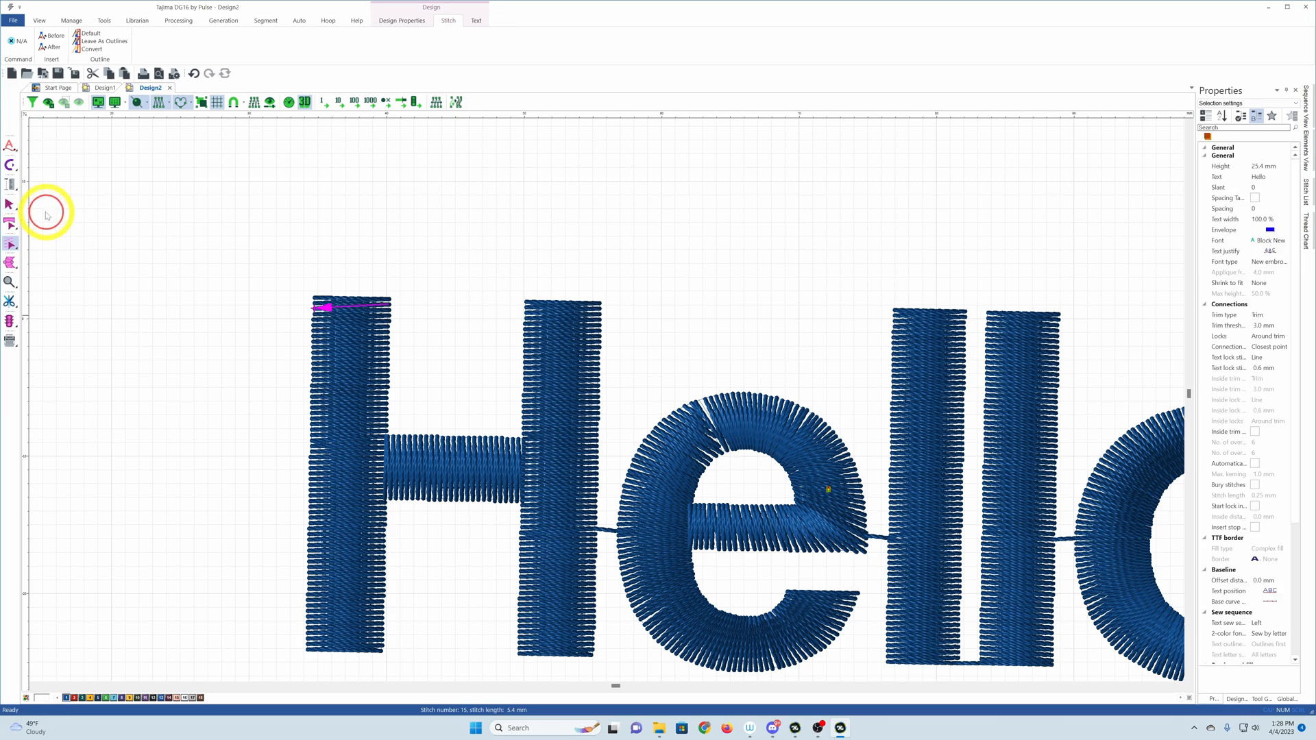
left_click(10, 204)
left_click(63, 204)
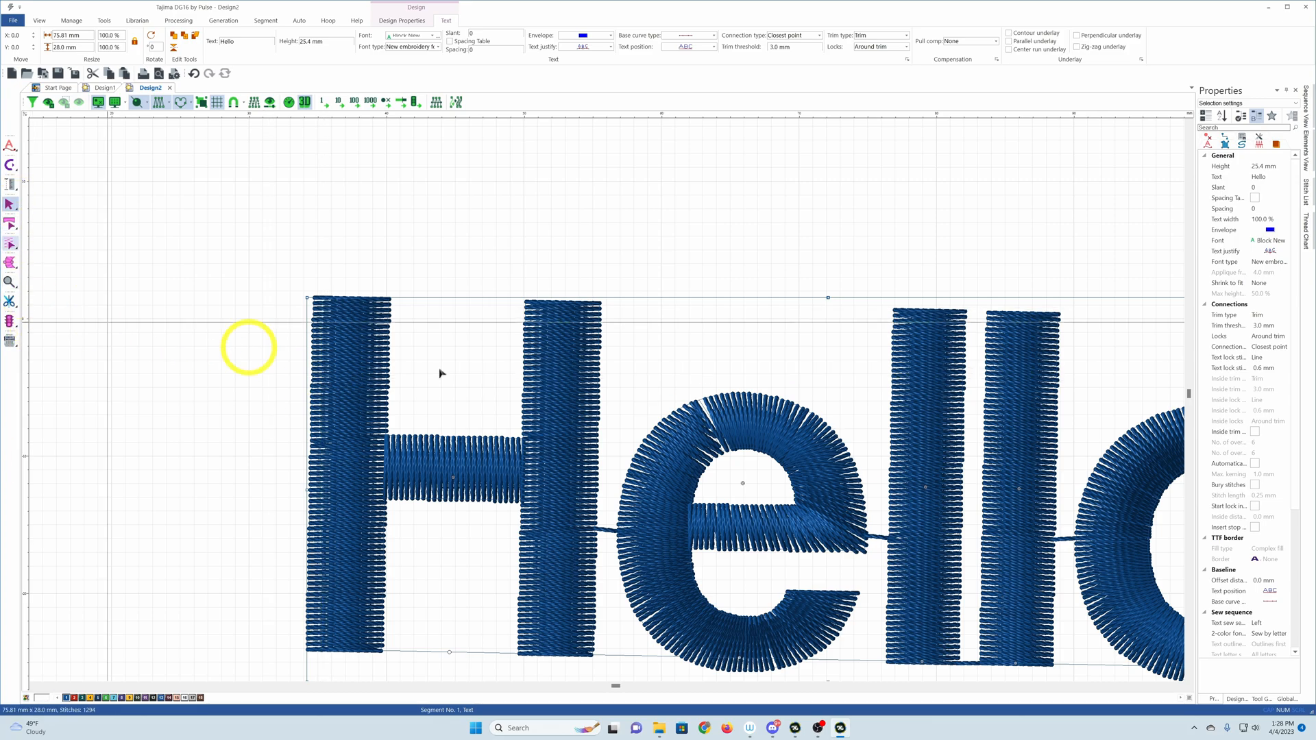
scroll(1032, 564, "down", 2)
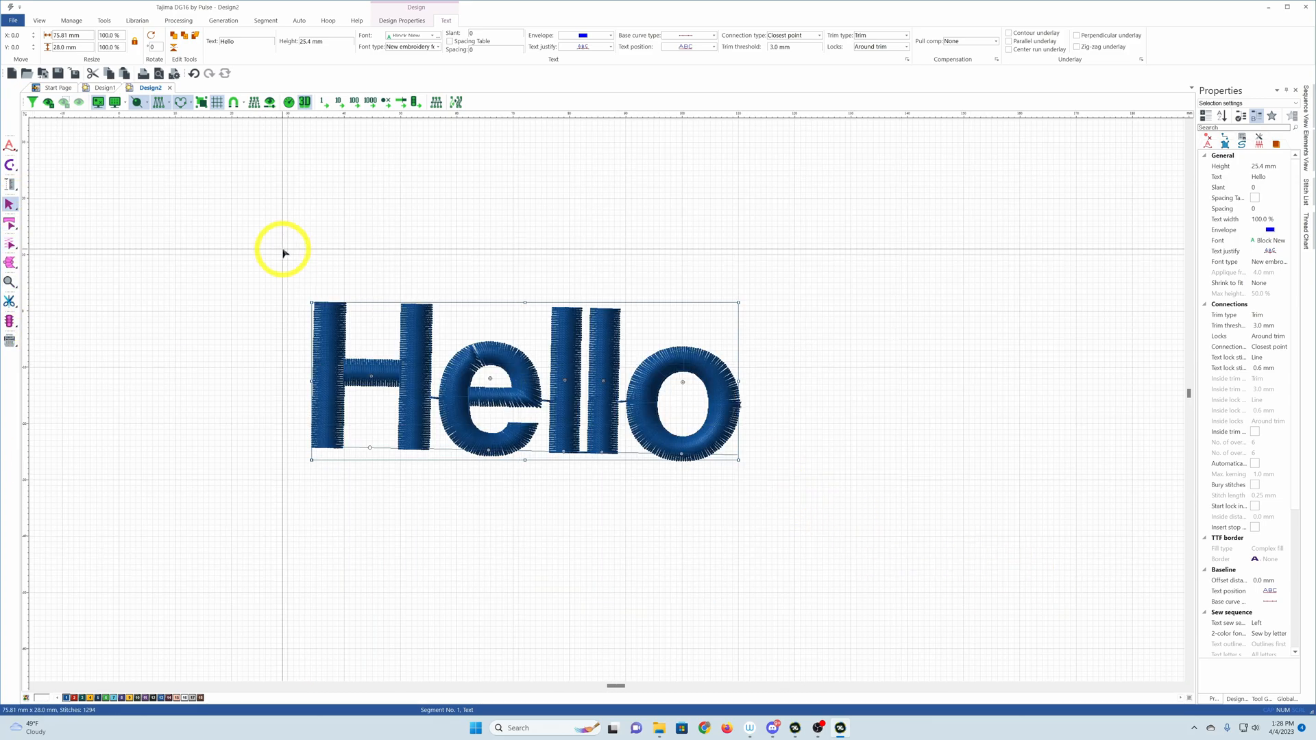
Review the Insert Trim at End and End Lock commands available for the selected text.
left_click(12, 304)
left_click(52, 312)
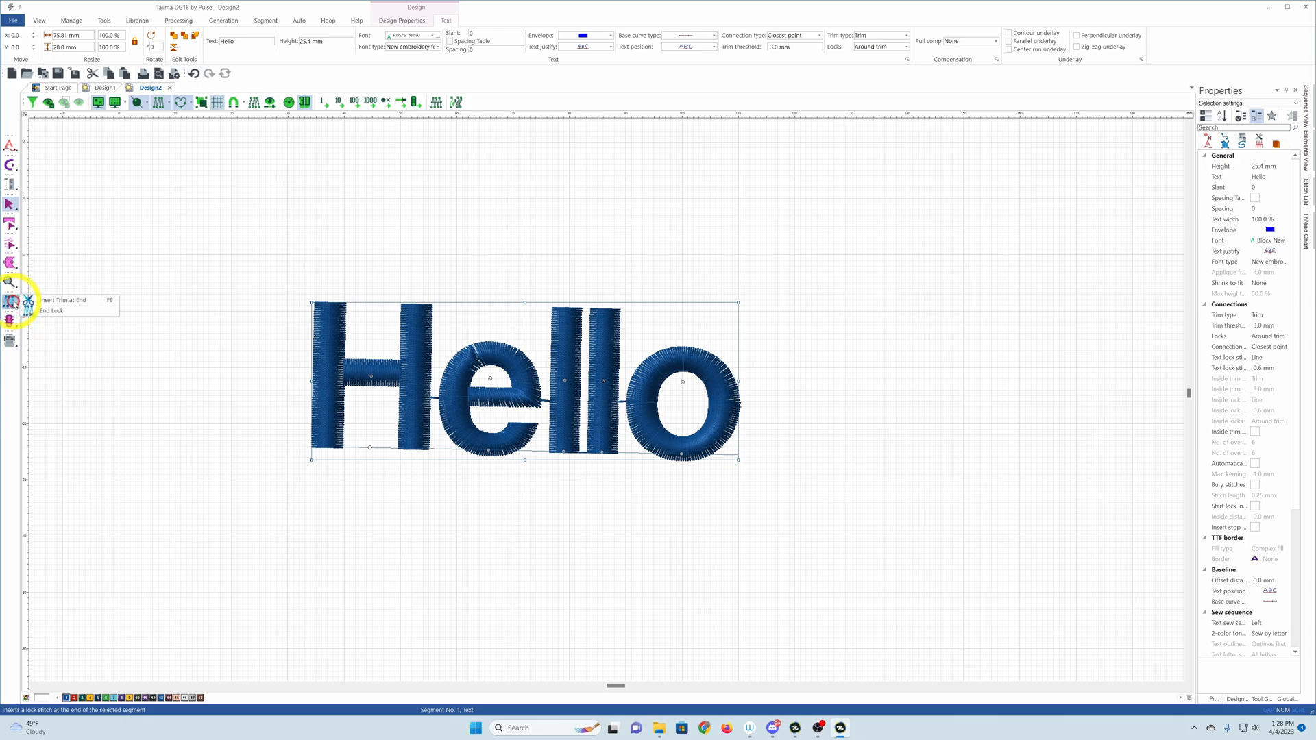
left_click(49, 300)
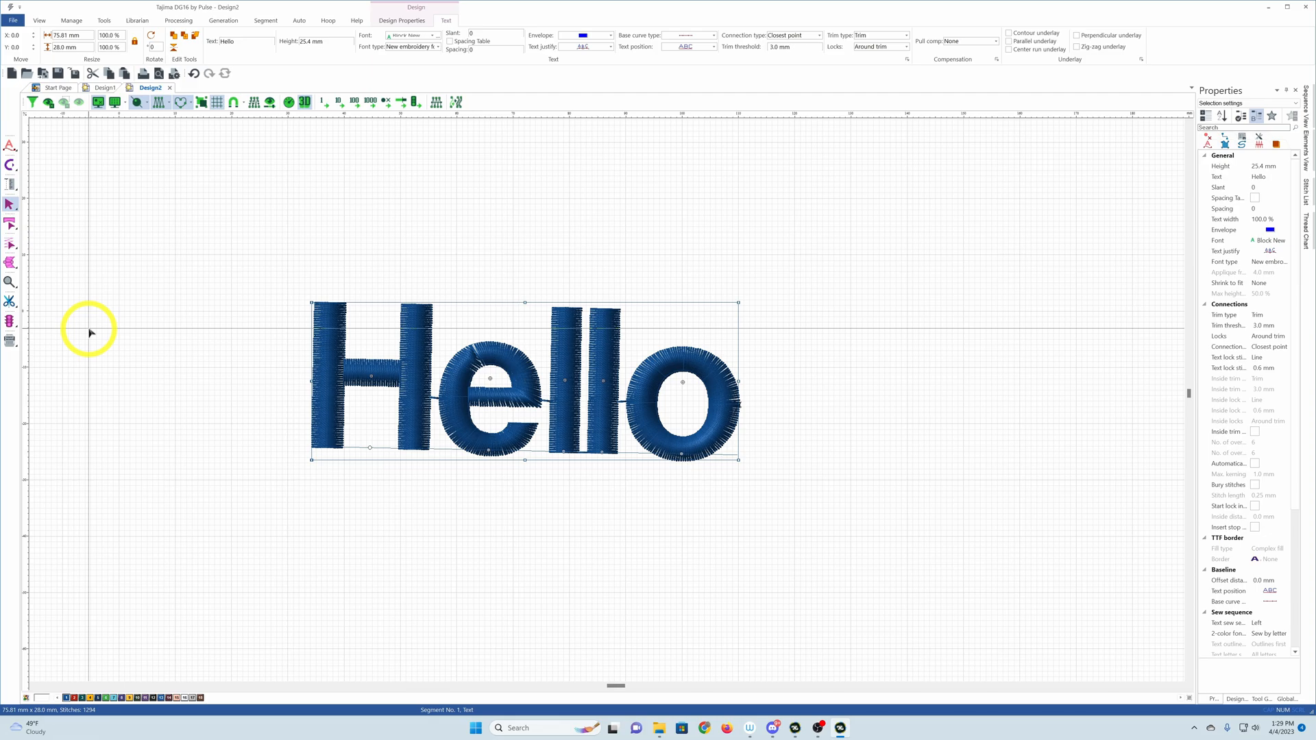
View the Output to Machine options and close them without sending the design.
left_click(11, 341)
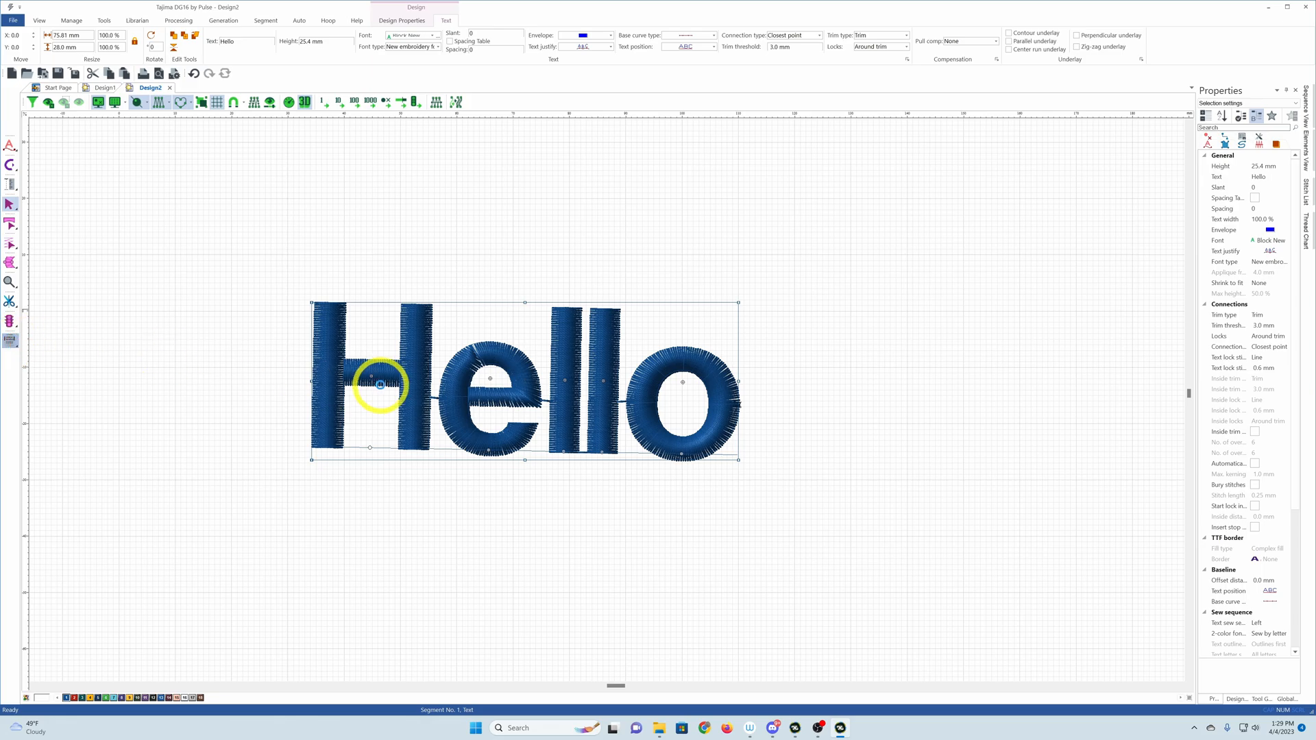
left_click(380, 384)
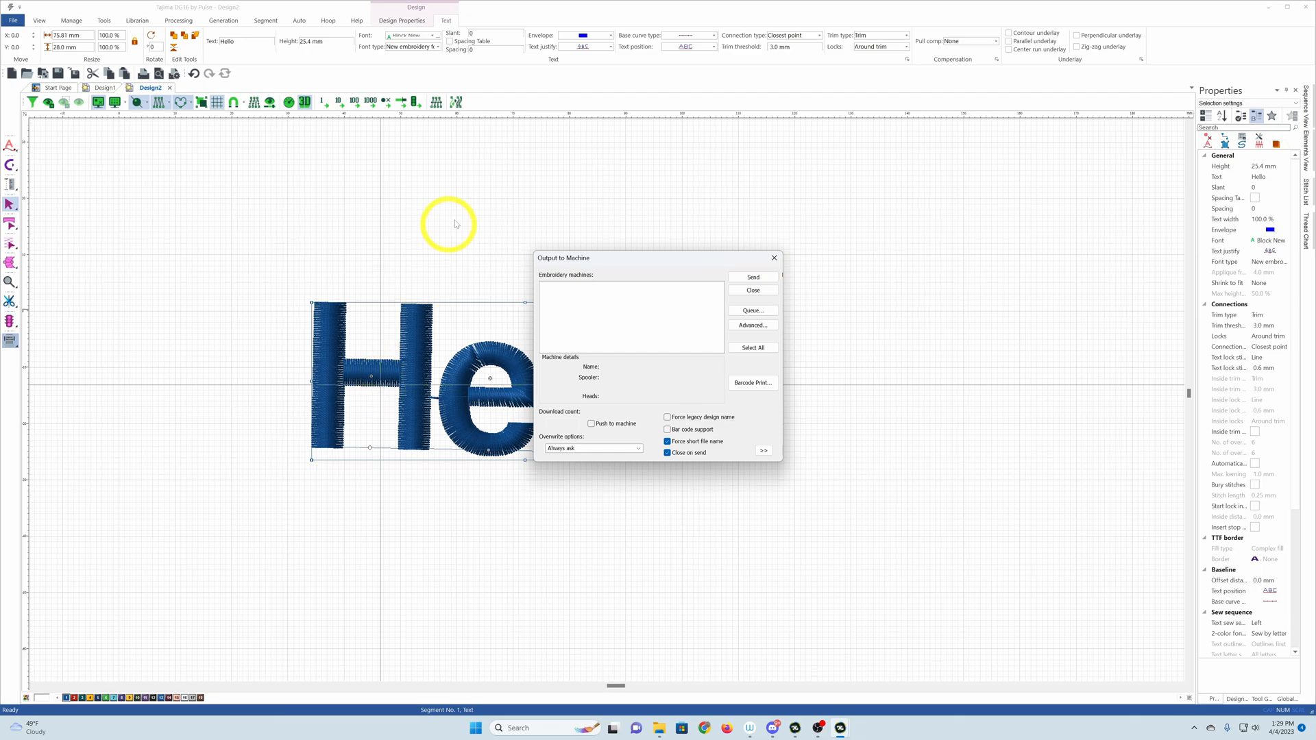
left_click(773, 257)
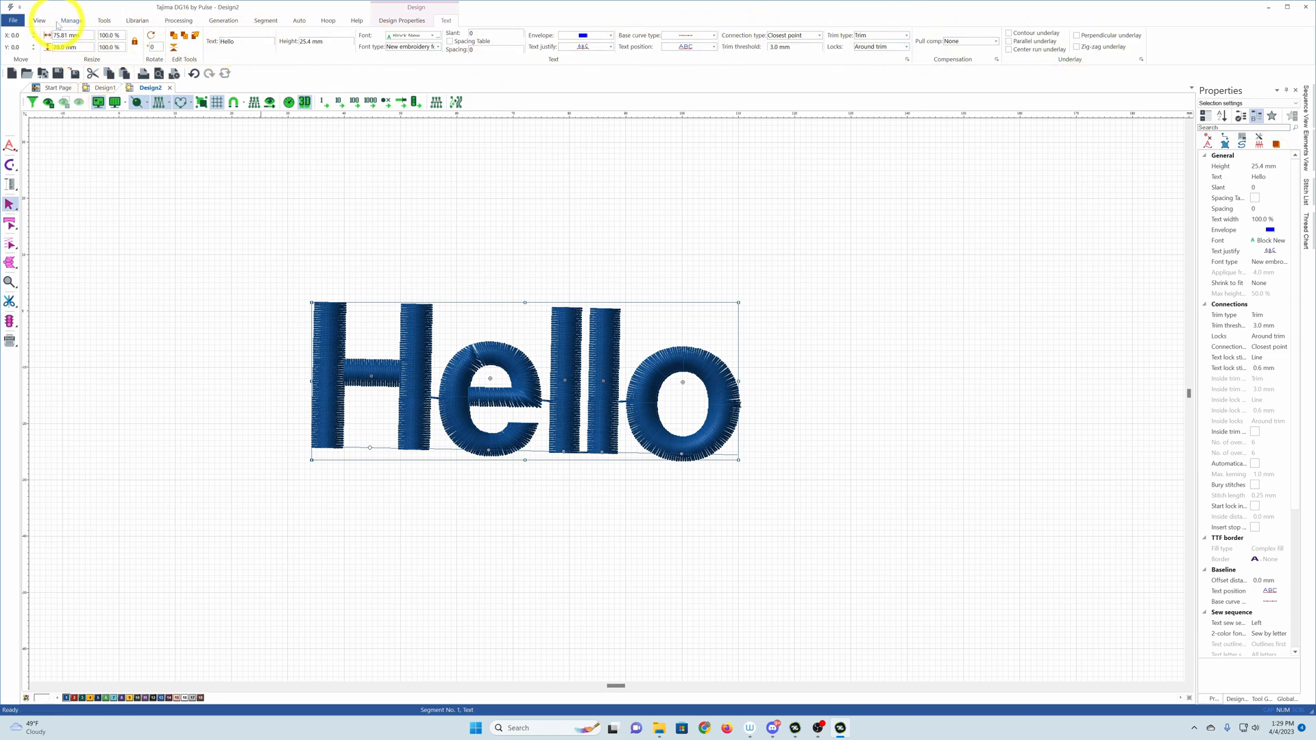
Review the design properties and the commands for general tools, view settings and resource management.
left_click(102, 21)
left_click(402, 21)
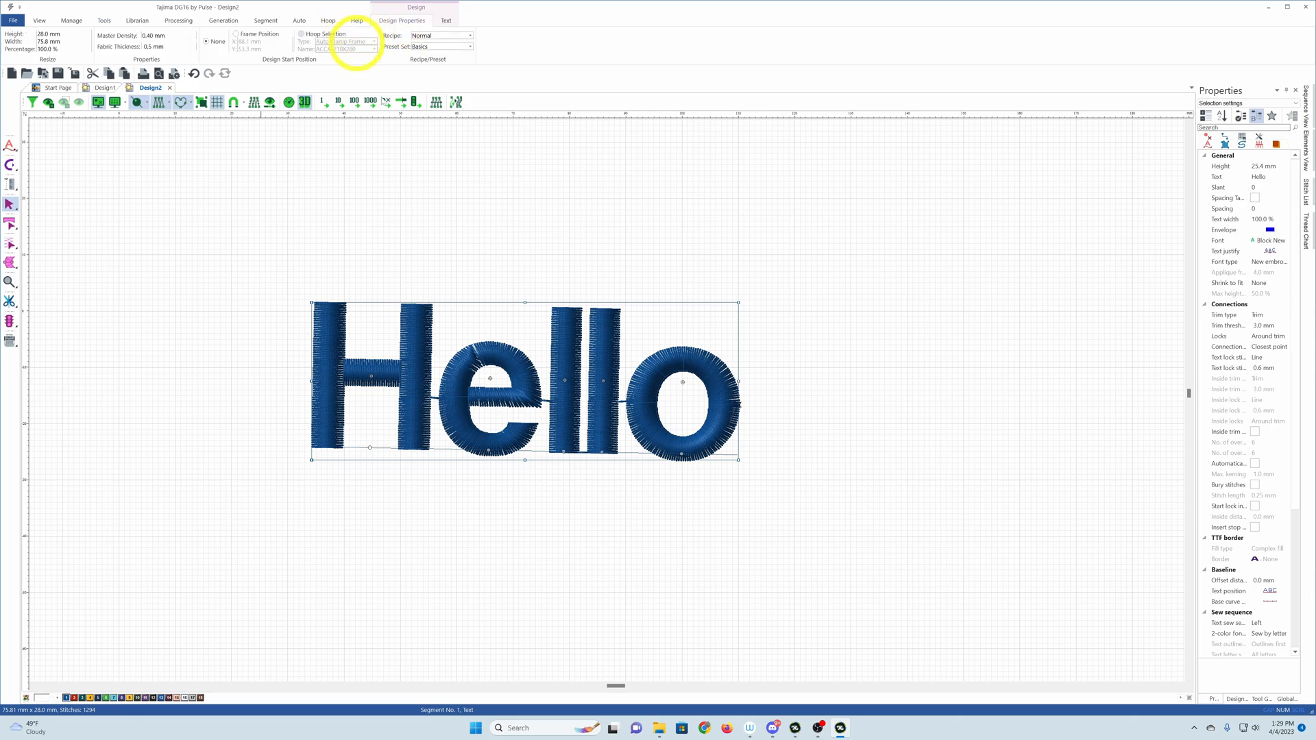
left_click(108, 21)
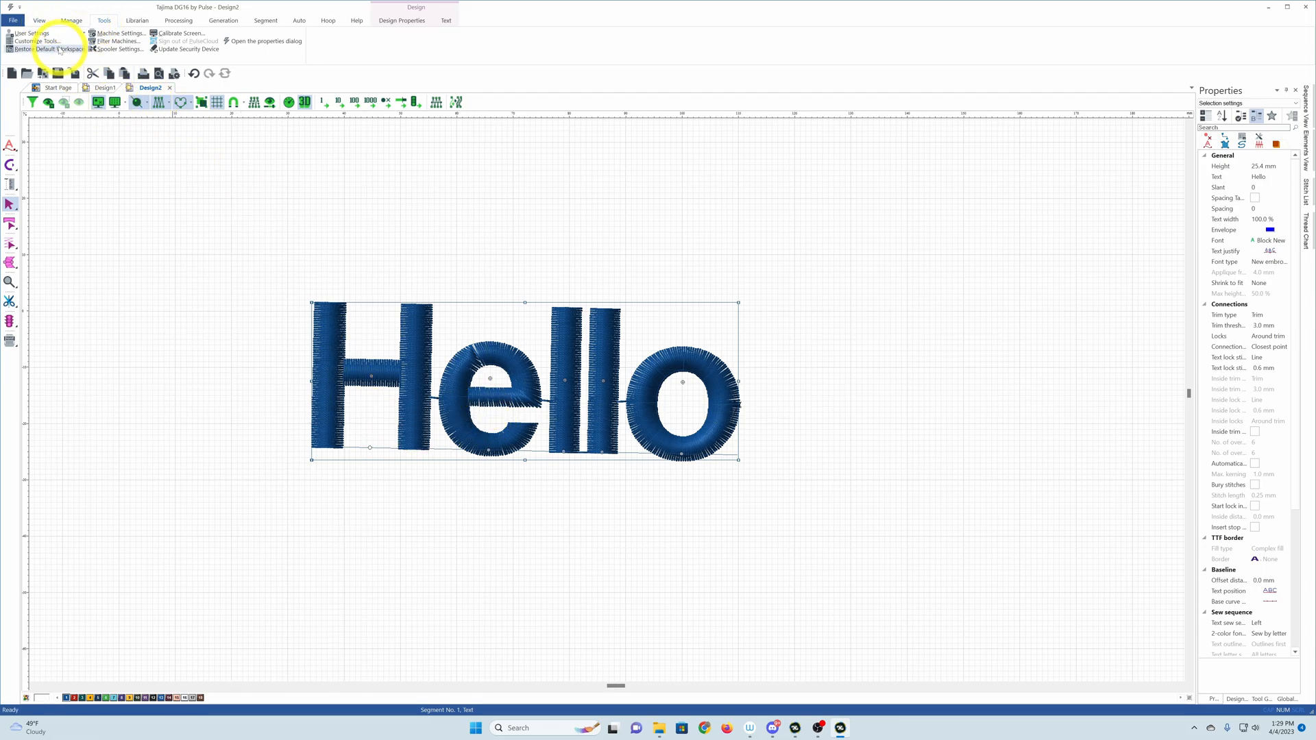
left_click(39, 22)
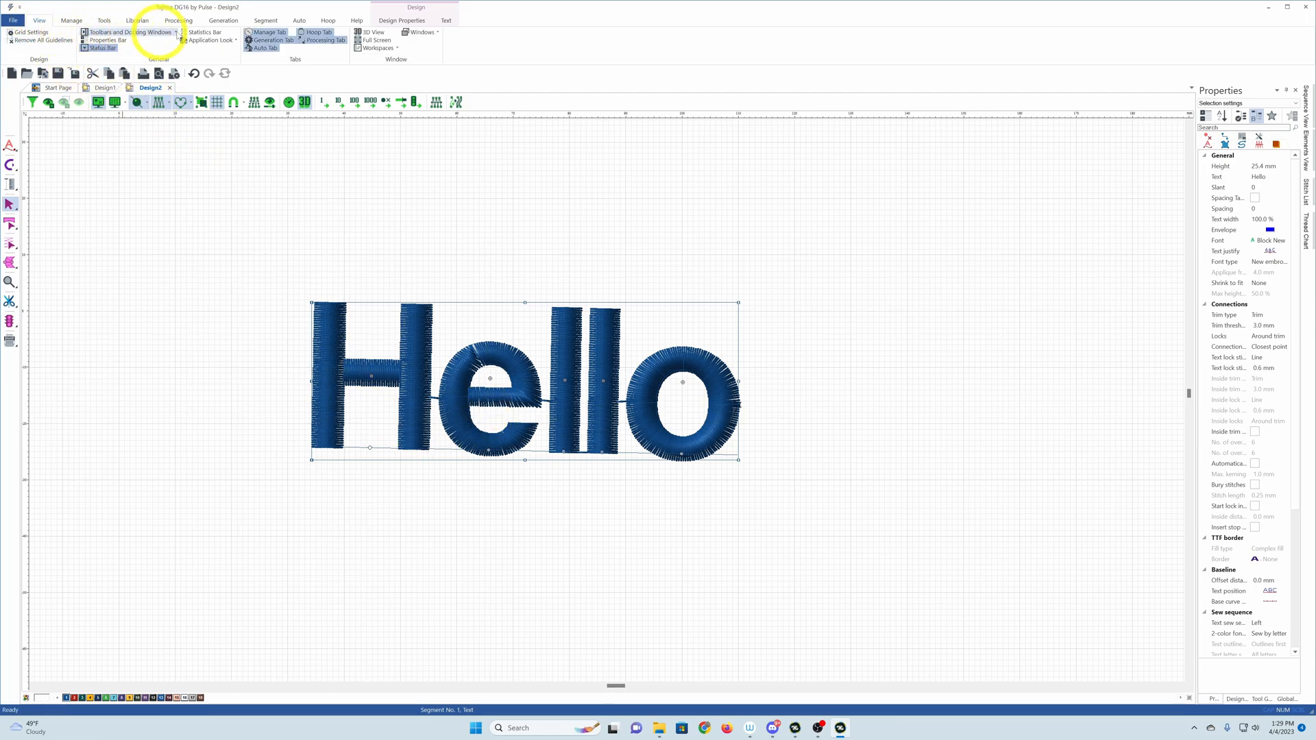
left_click(71, 21)
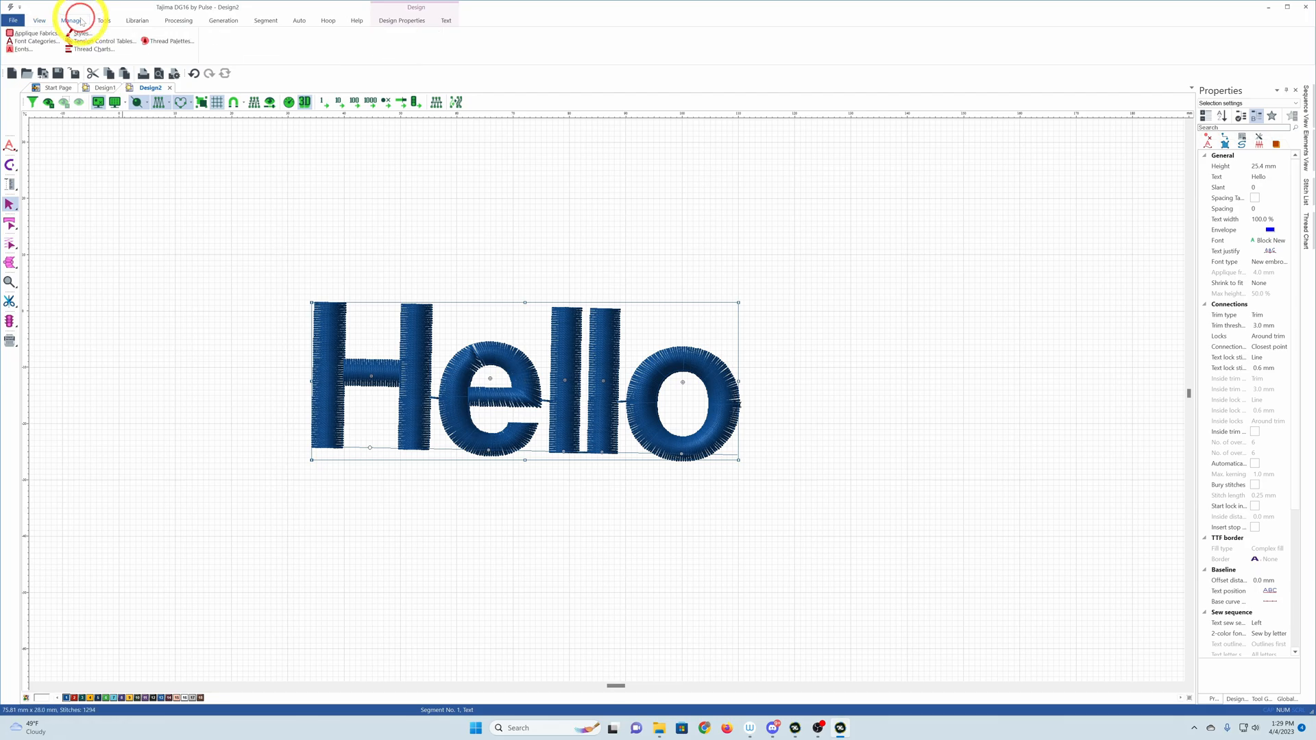
Examine the Hello text's Segment Settings in the properties dialog and close it without making changes.
left_click(103, 20)
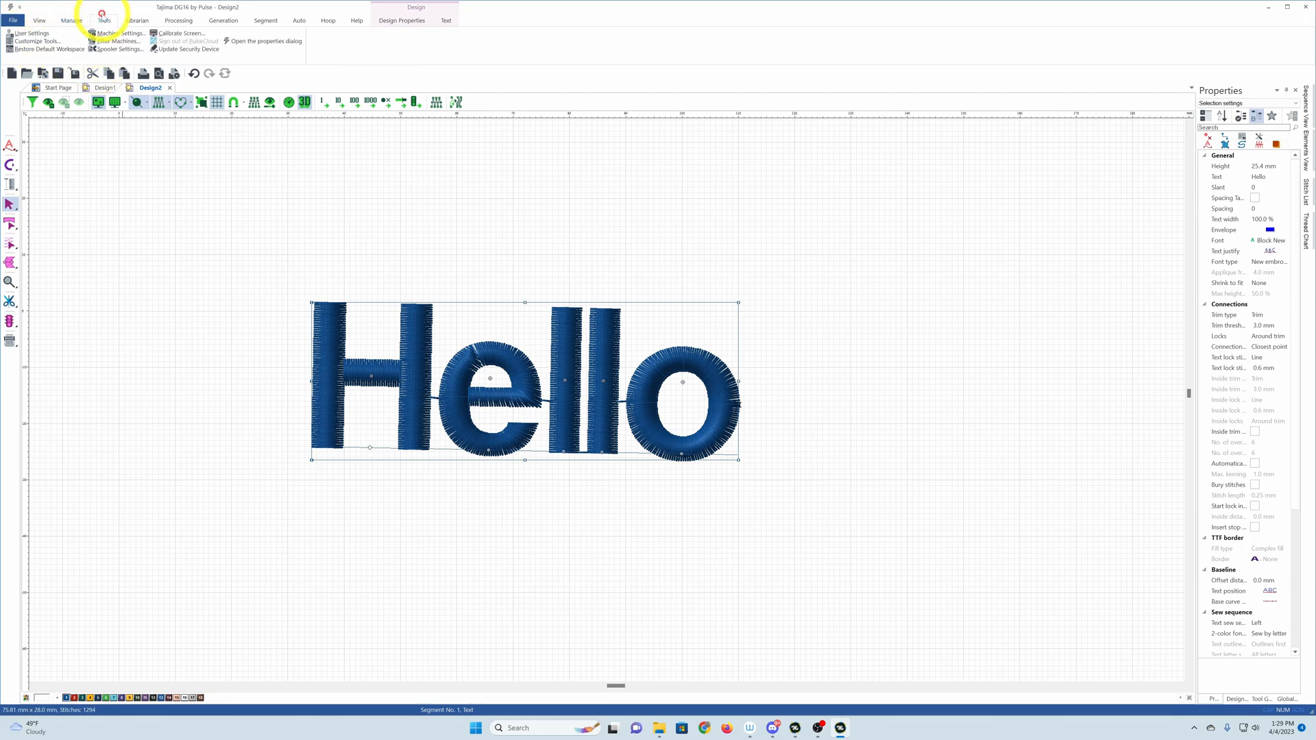
left_click(289, 44)
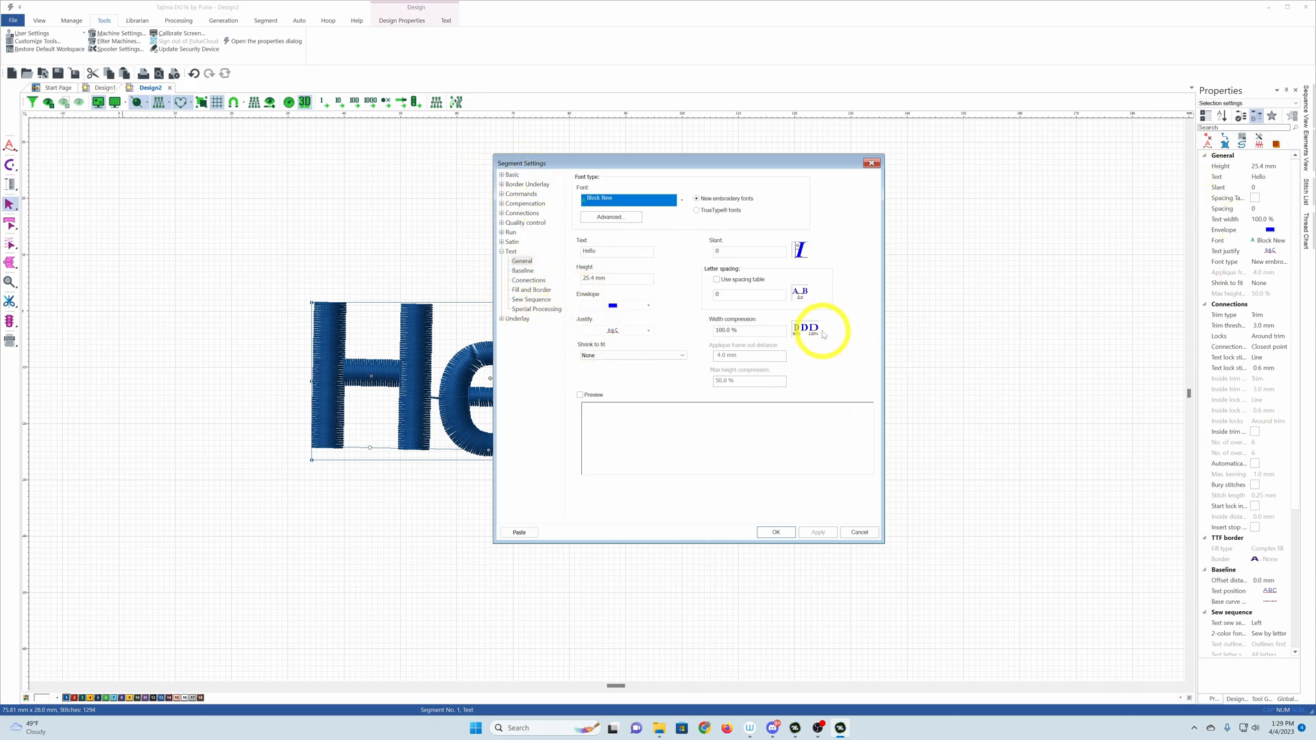
left_click(872, 163)
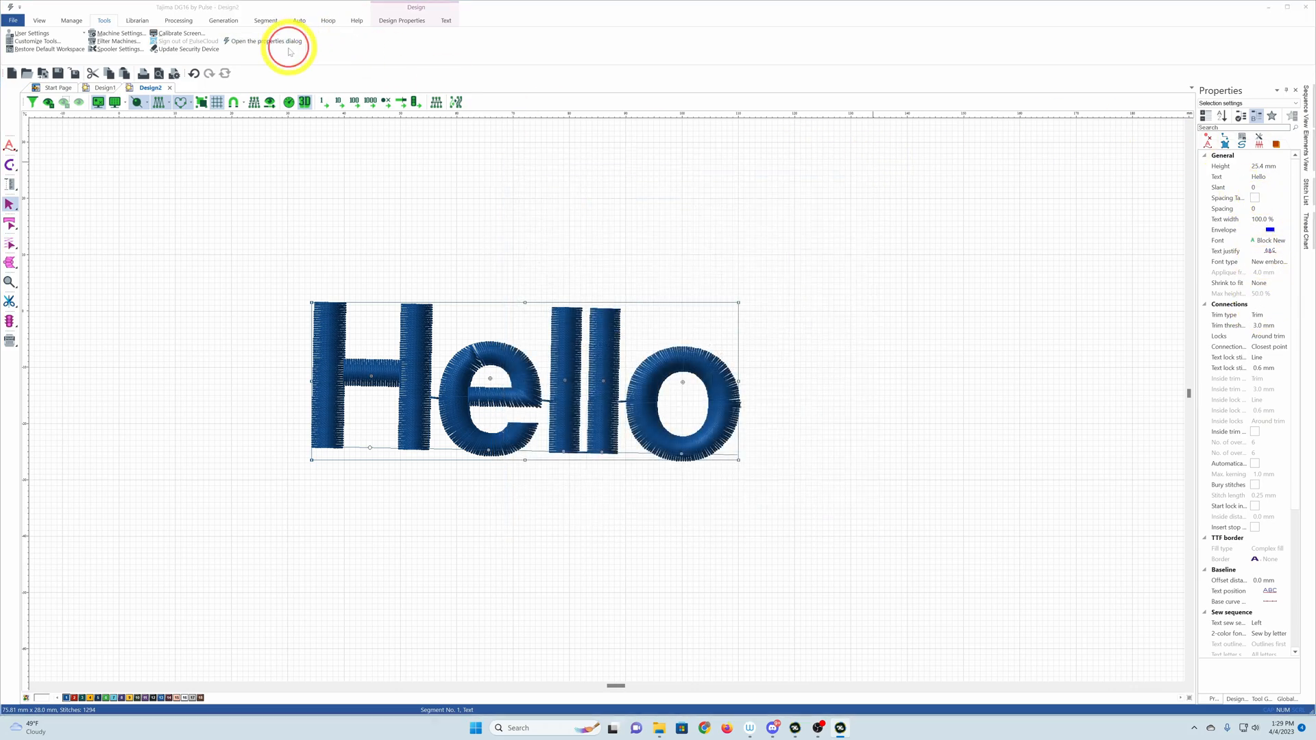
left_click(291, 41)
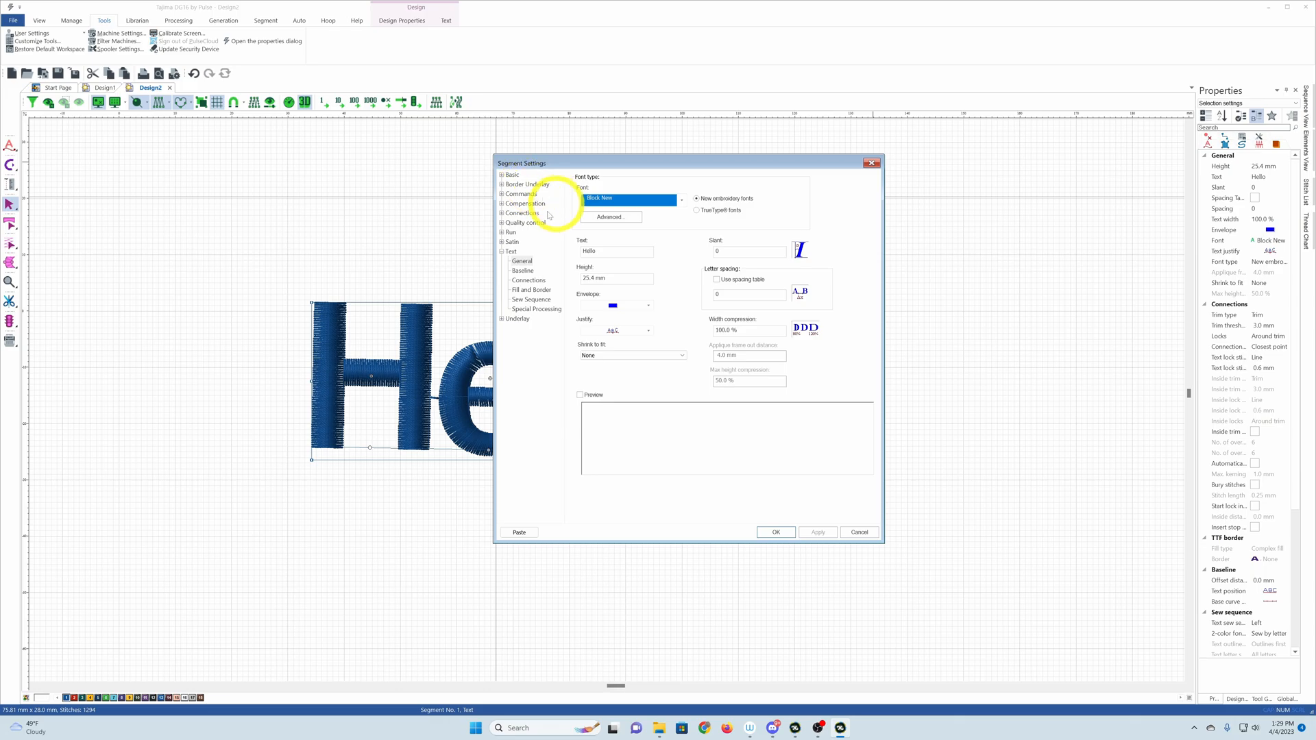
left_click(872, 164)
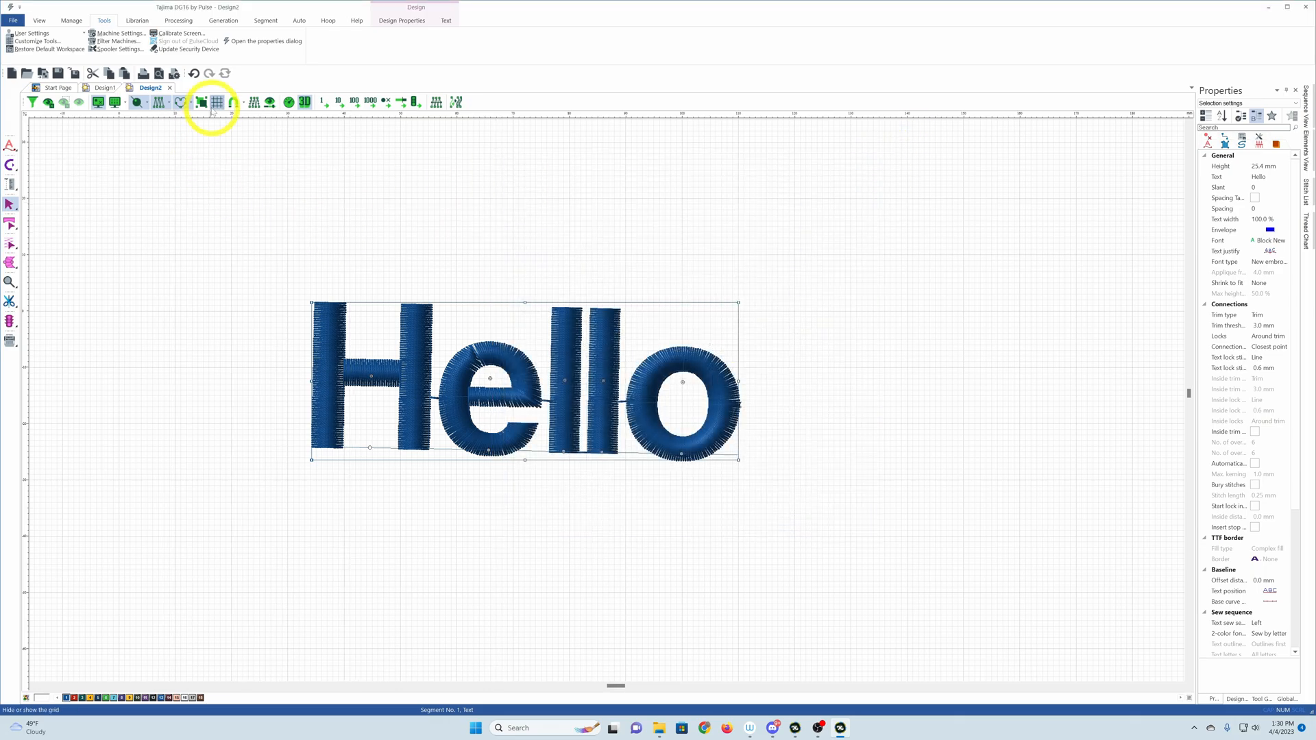
Review the librarian and processing commands and the Generate Selection and Generate All options.
left_click(138, 20)
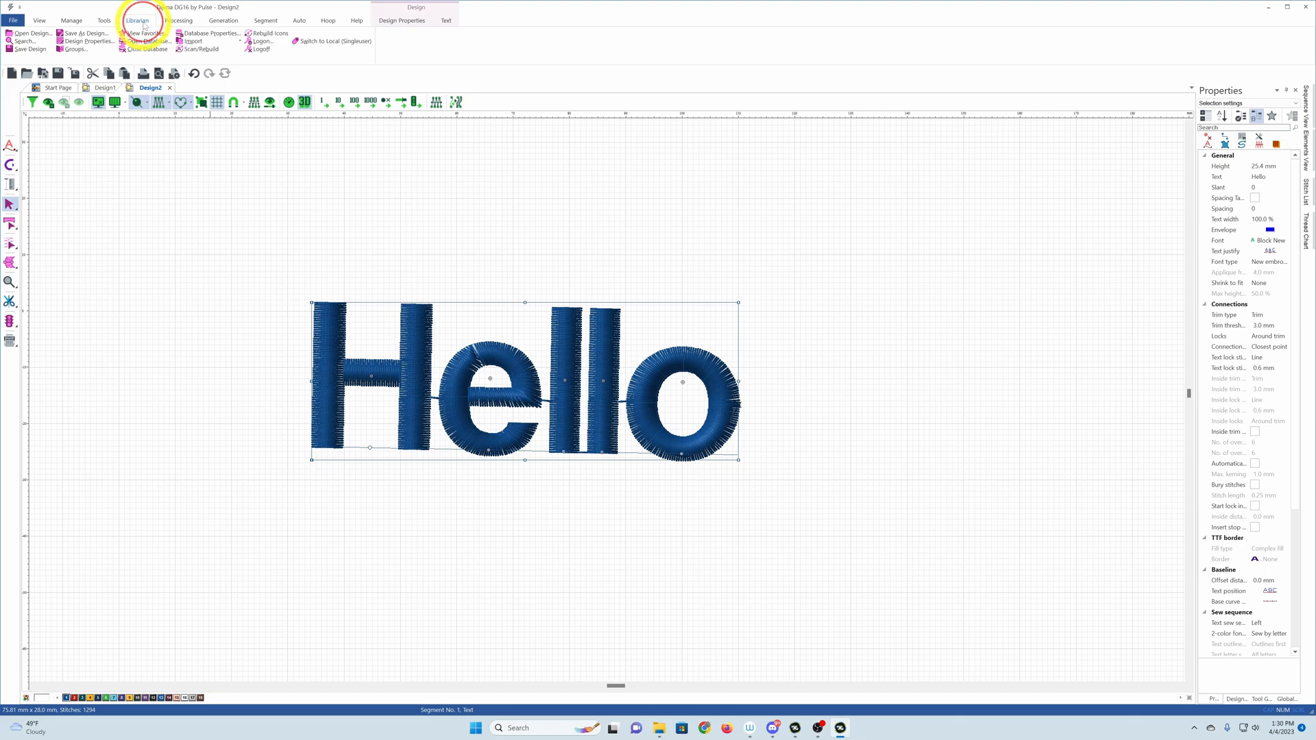
left_click(178, 20)
left_click(221, 22)
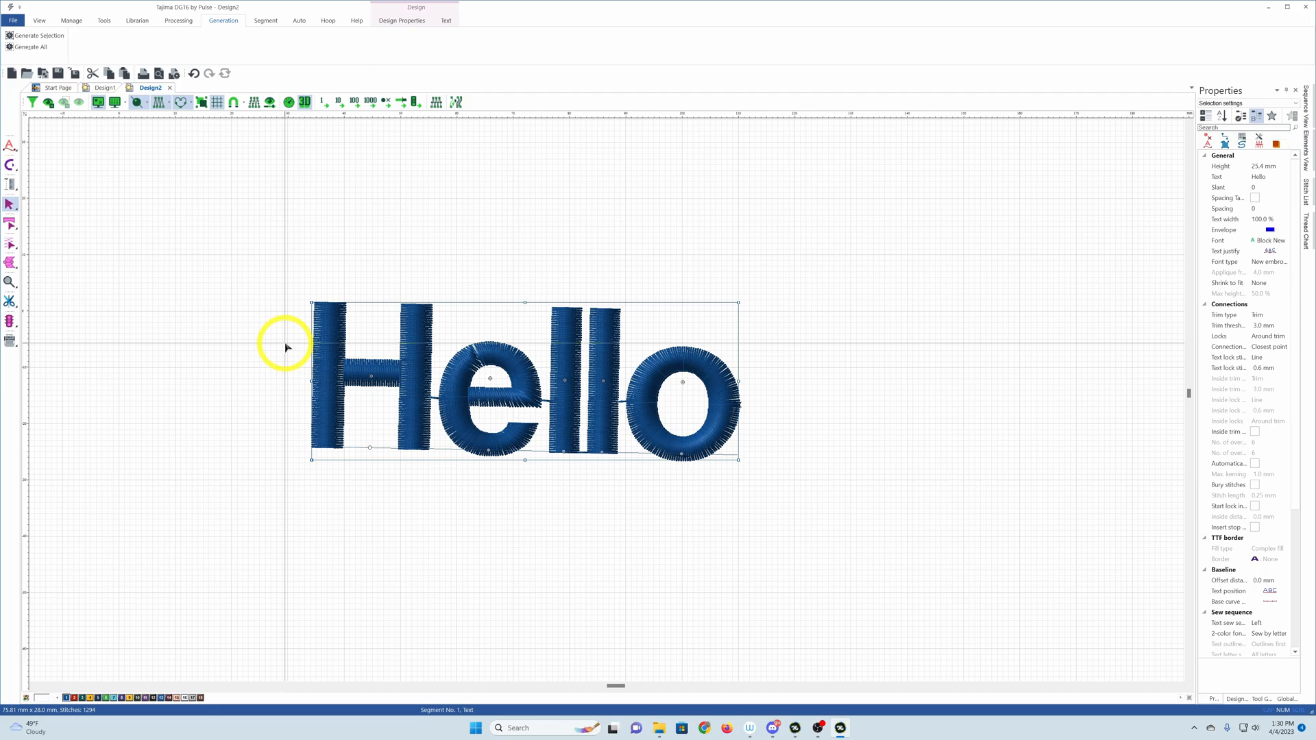
left_click(39, 37)
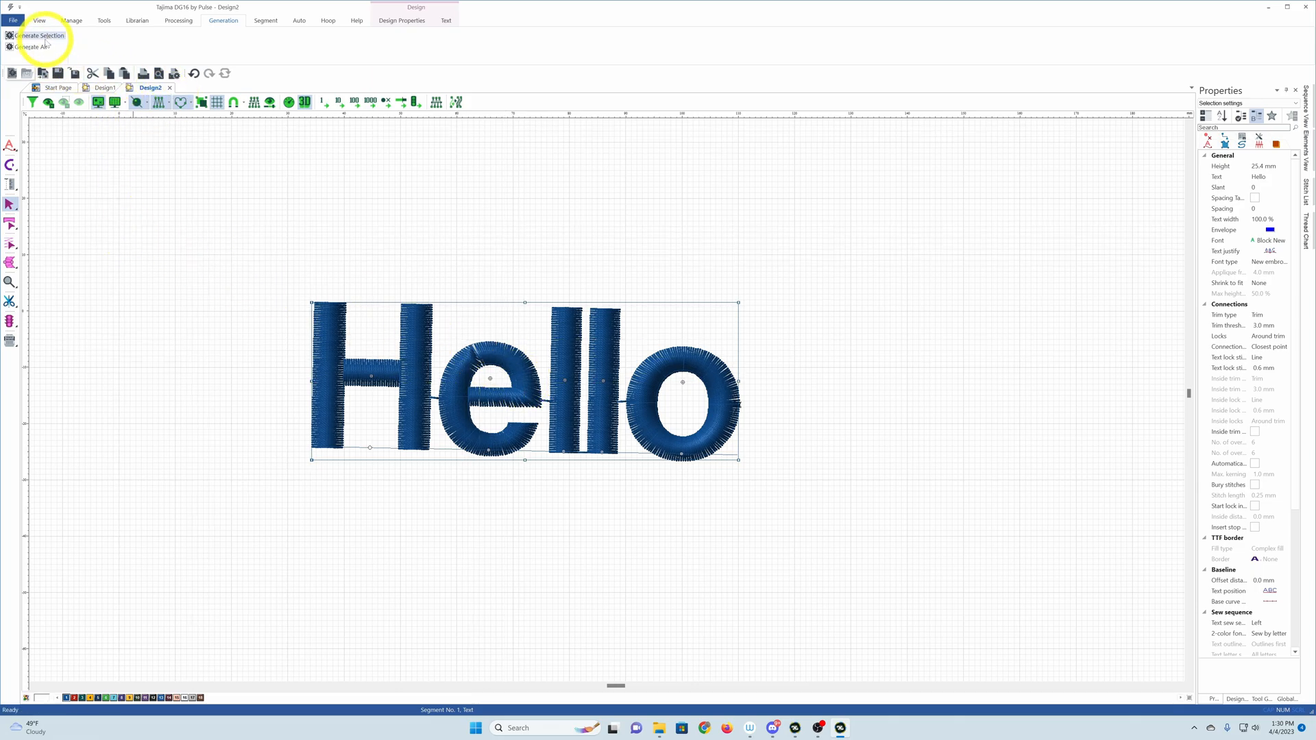
left_click(42, 48)
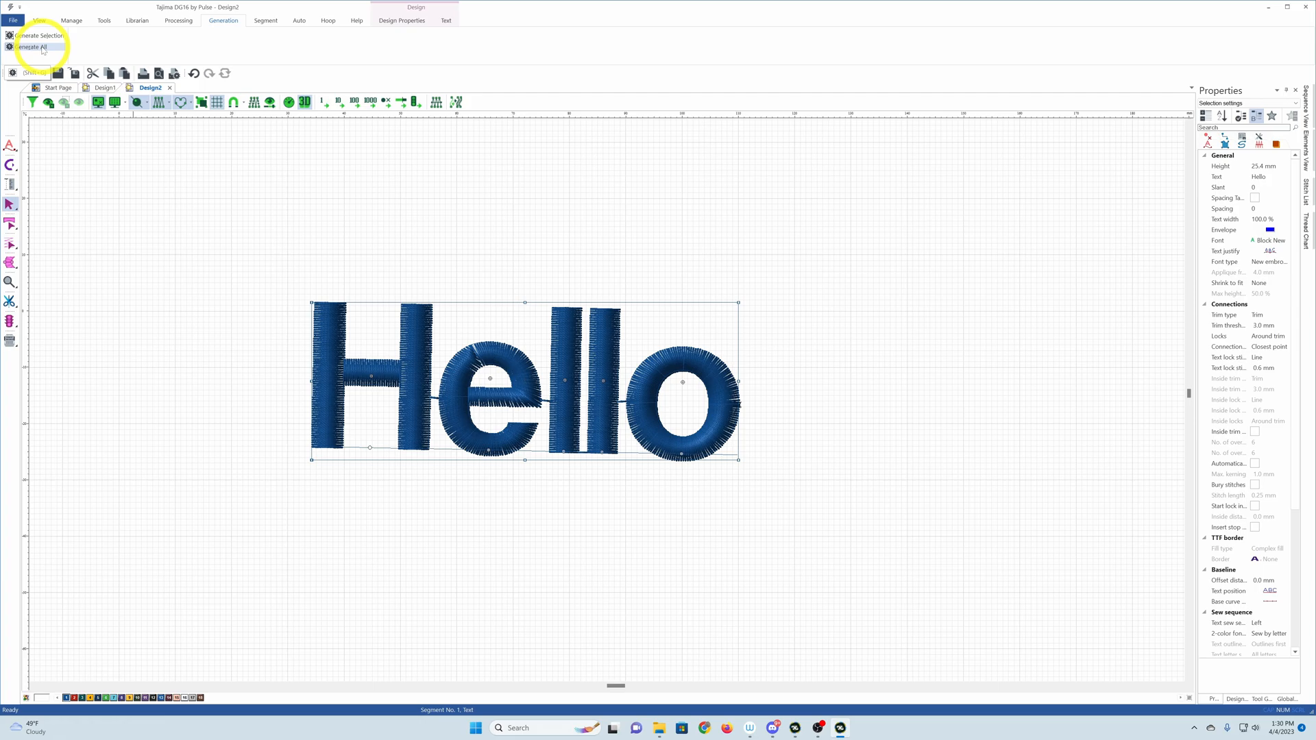
Review the design's Start/End Settings and cancel them without making changes.
left_click(267, 22)
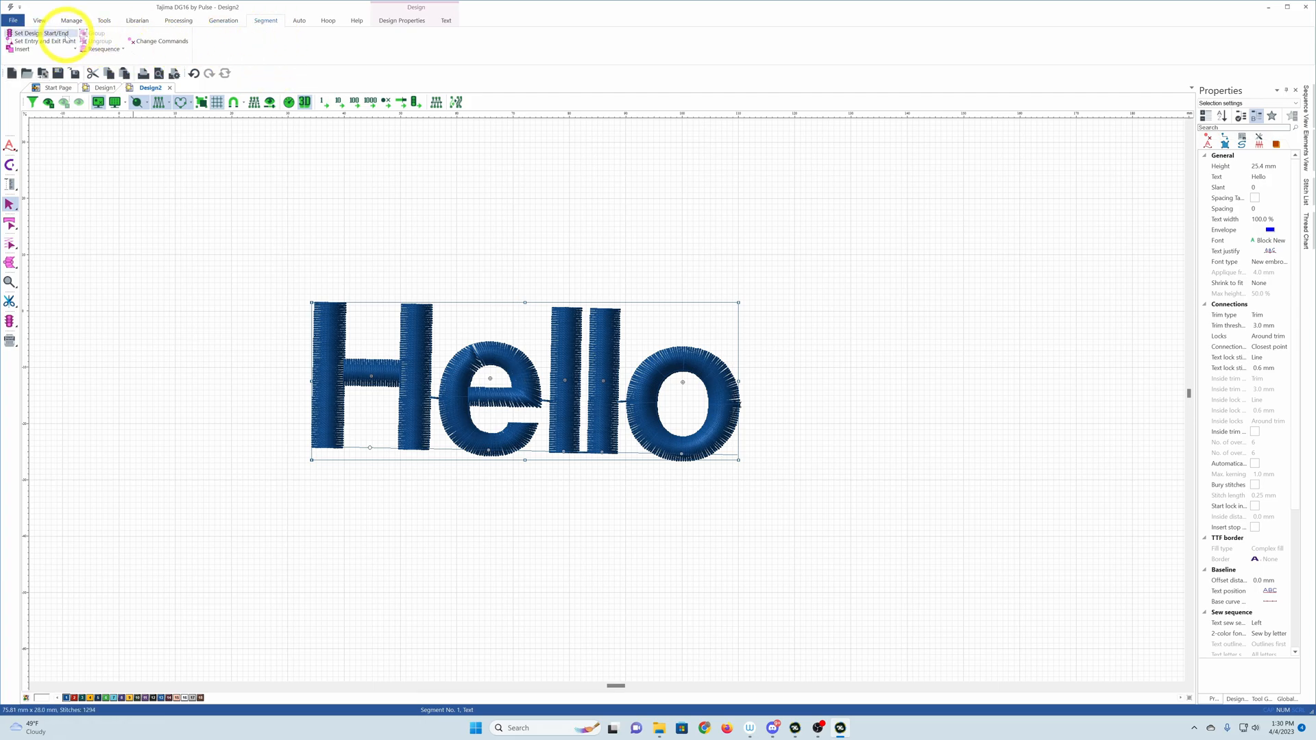
left_click(56, 32)
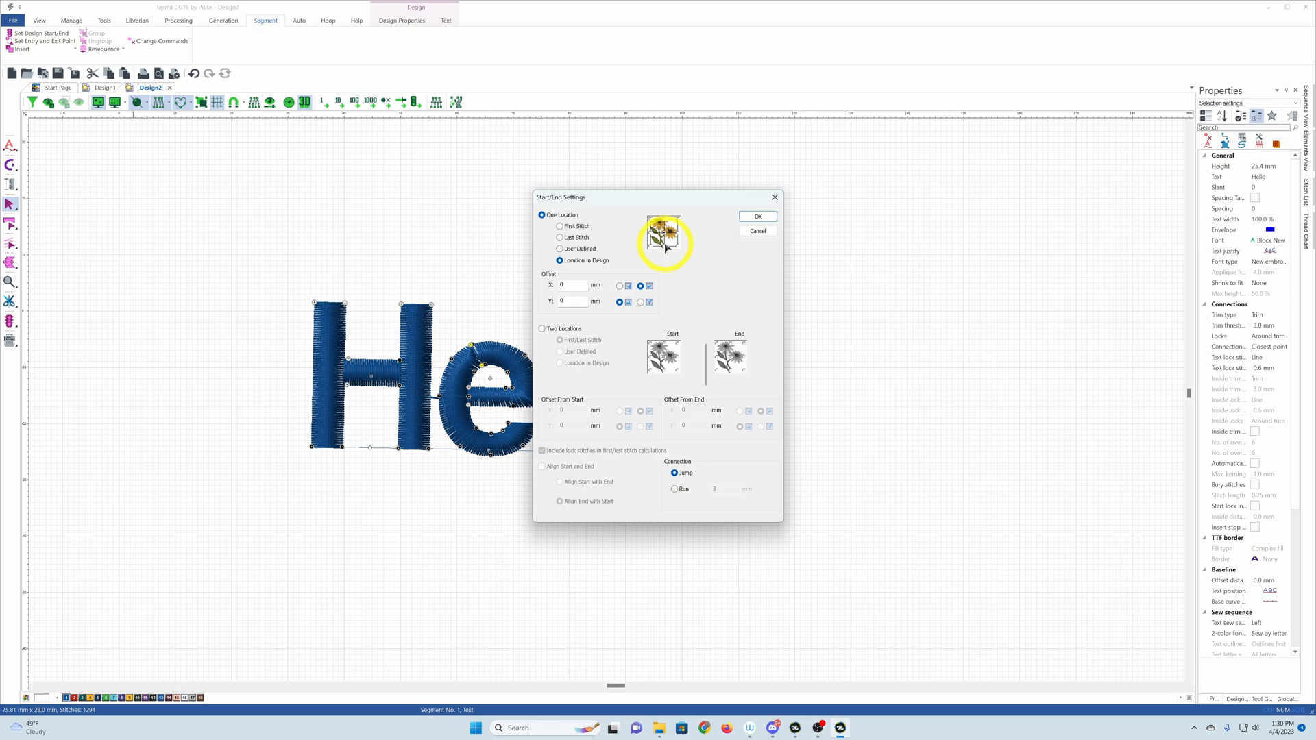
left_click(758, 231)
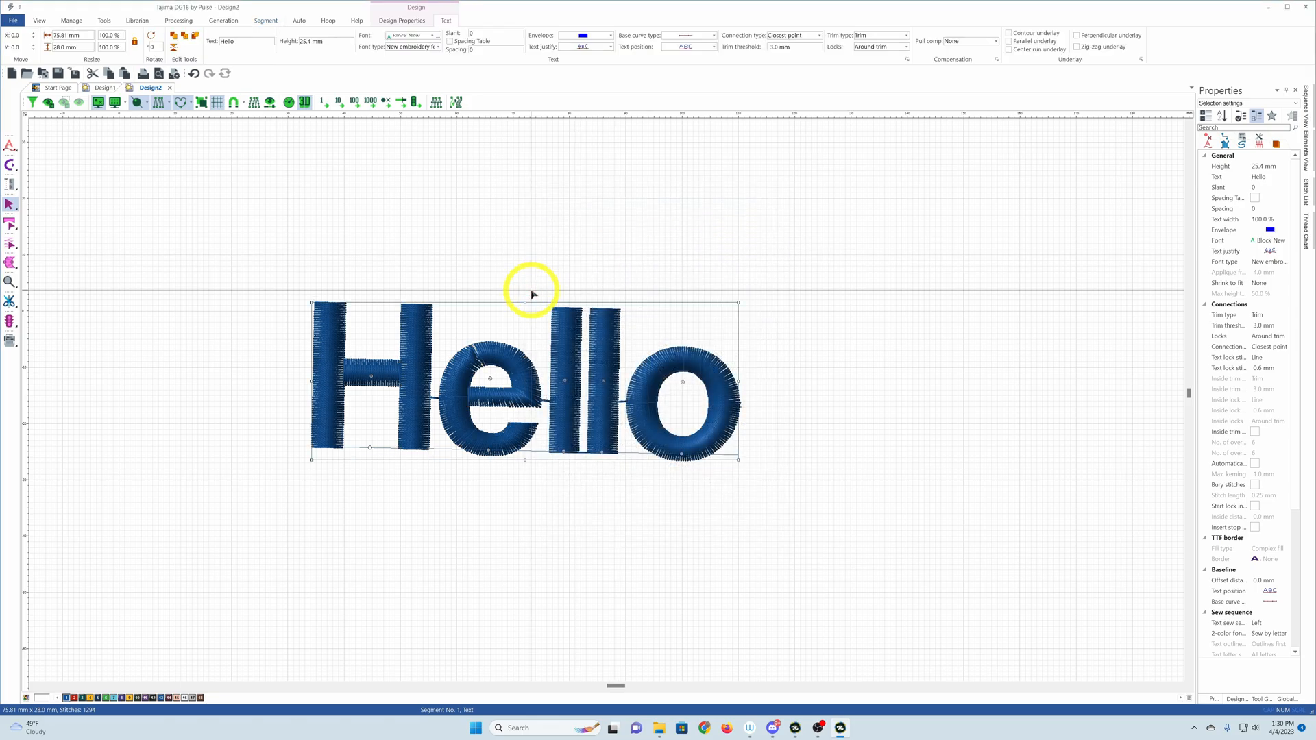
Try the Set Entry and Exit Point command on the Hello text.
left_click(266, 21)
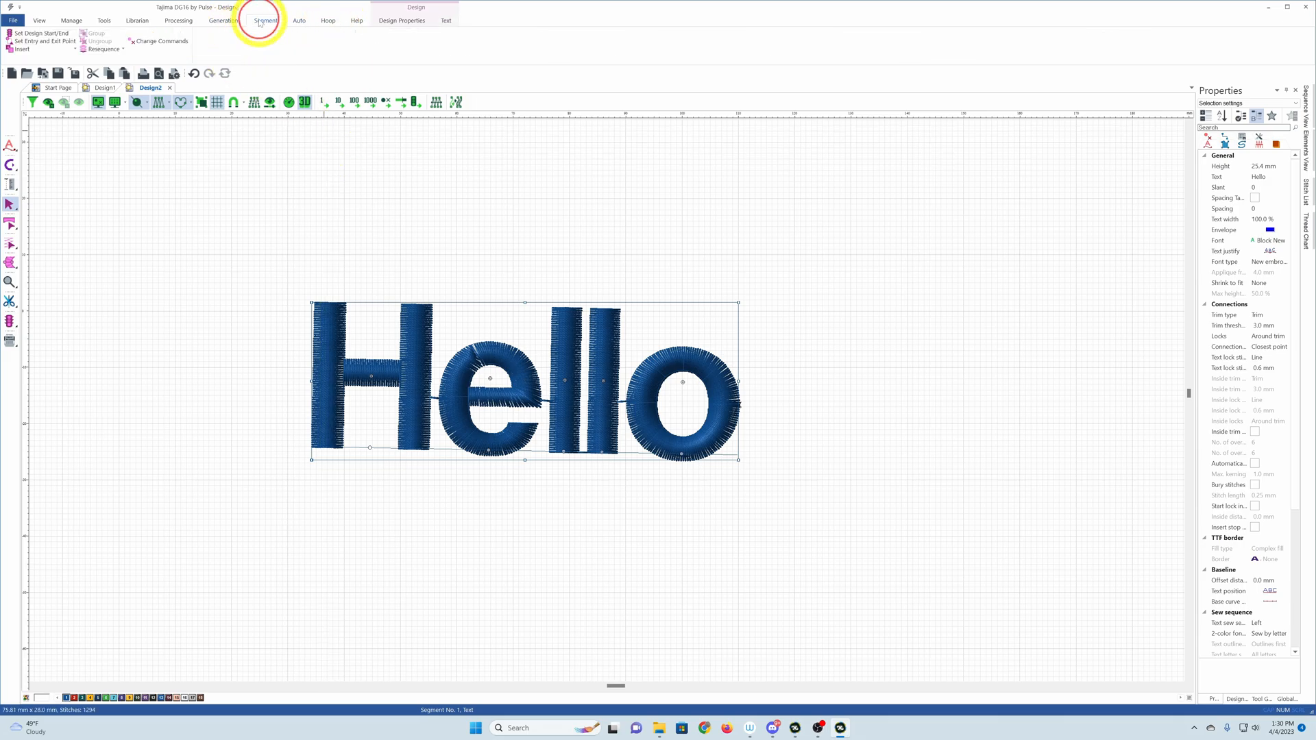
left_click(69, 42)
left_click(63, 44)
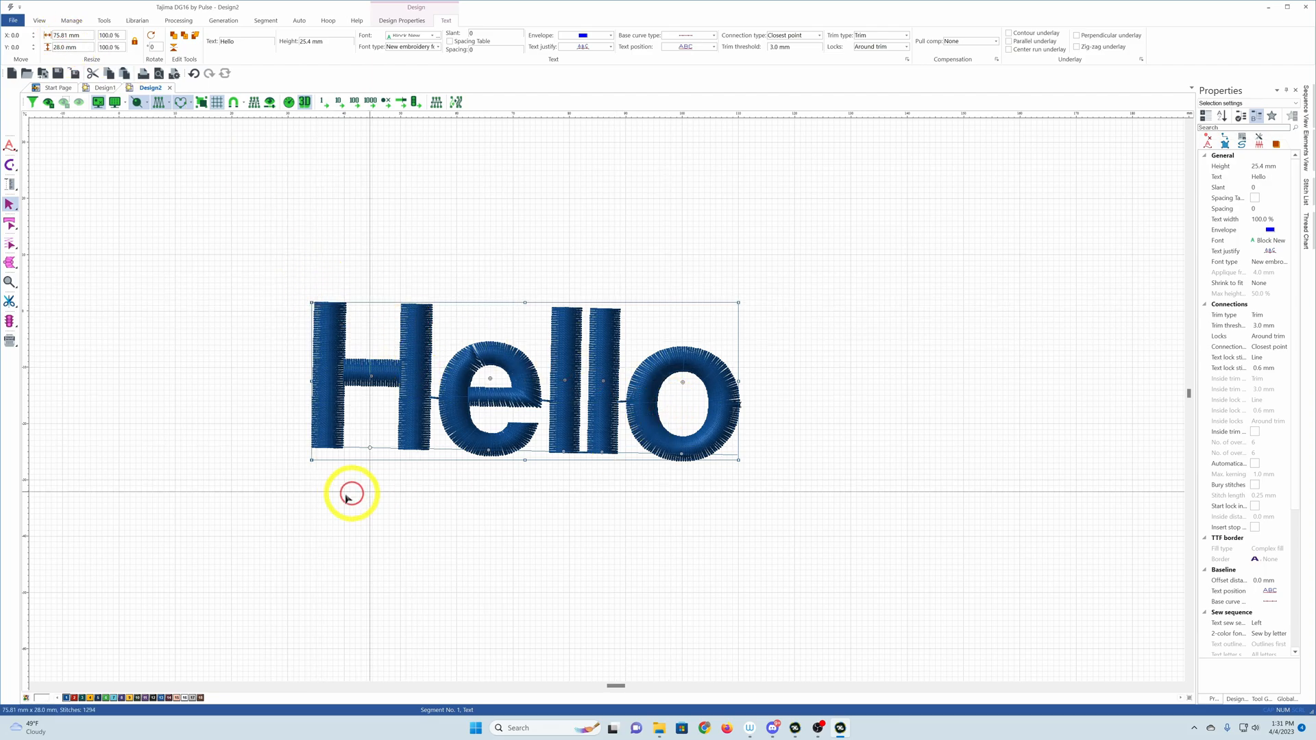
Review the segment Insert options, Before and After, and the list of Resequence commands.
left_click(219, 24)
left_click(263, 21)
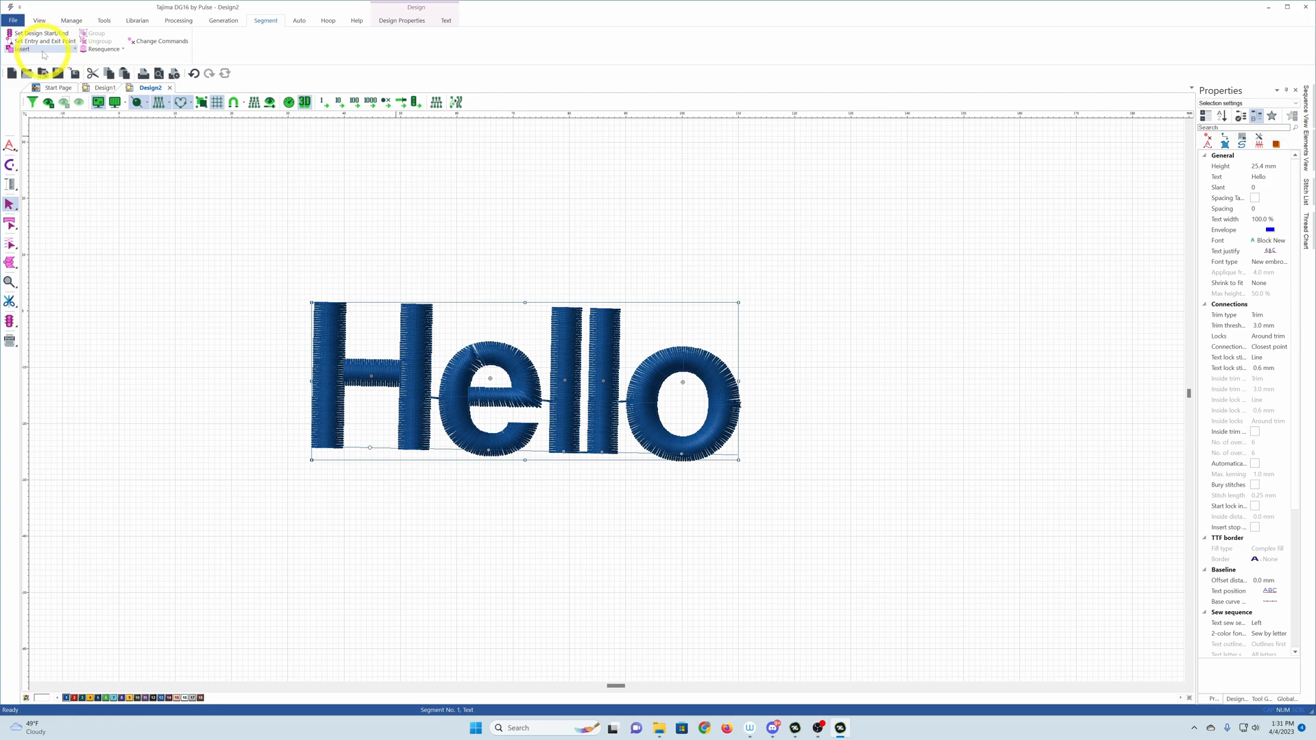
left_click(31, 49)
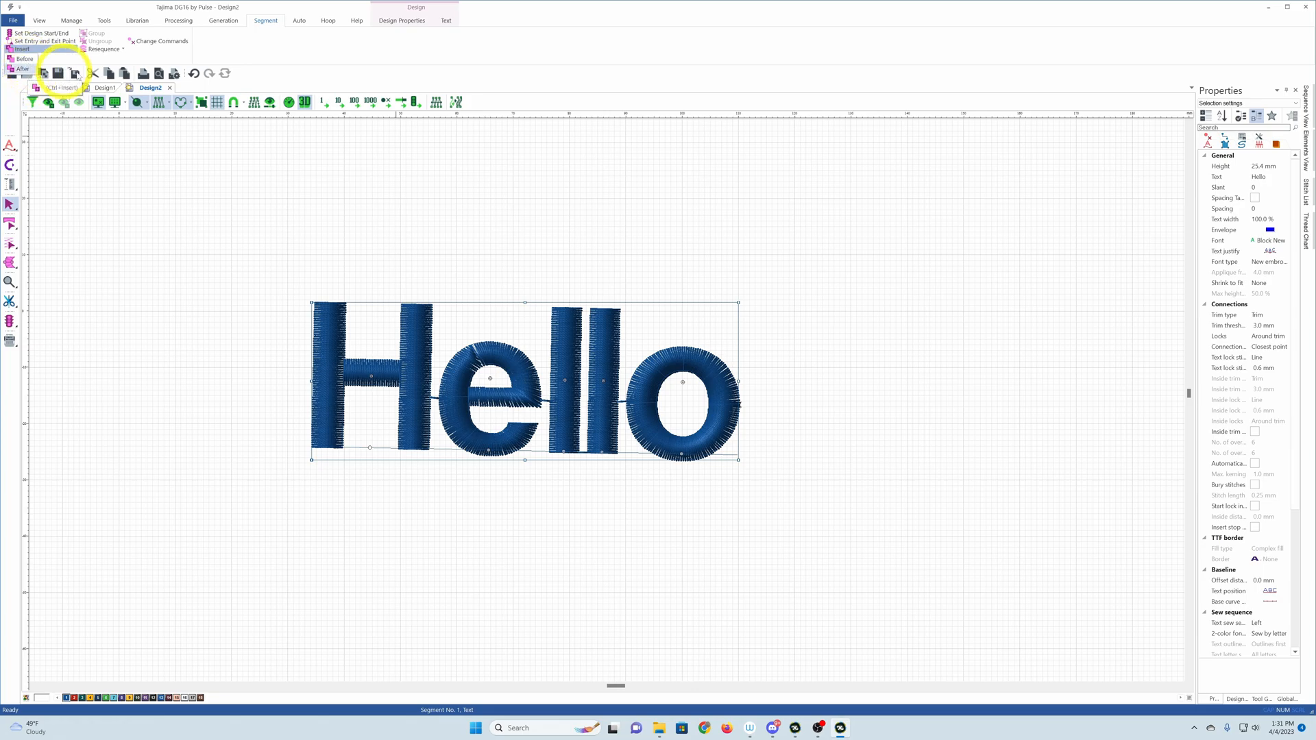
left_click(122, 49)
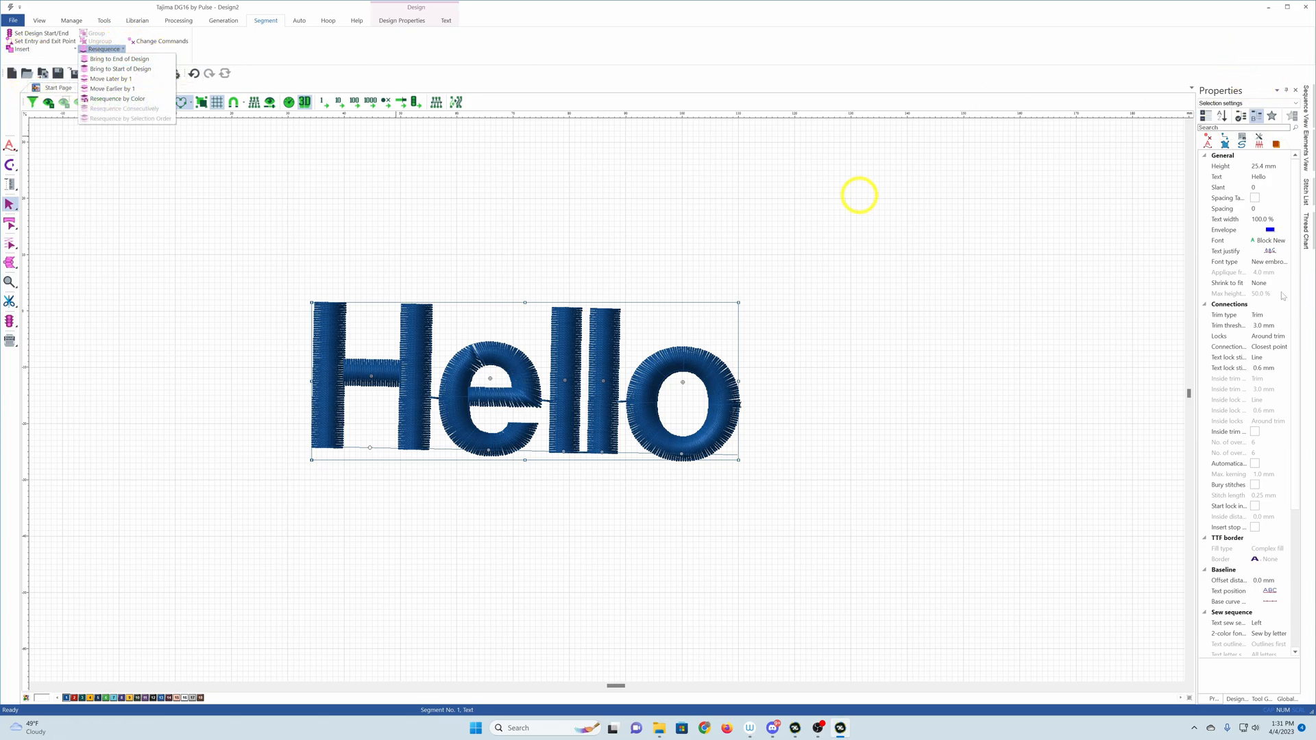
Open the Sequence View and keep it docked beside the Properties.
left_click(1304, 117)
left_click(1305, 117)
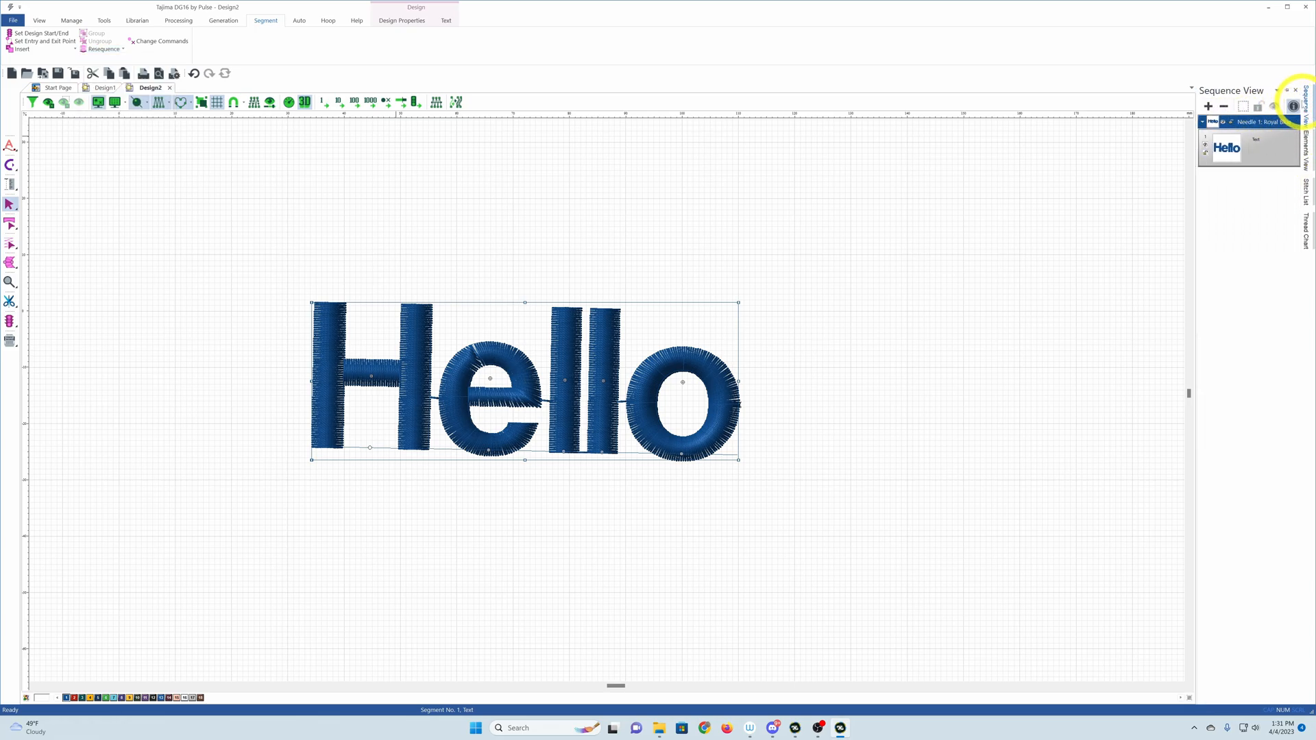
left_click(1293, 106)
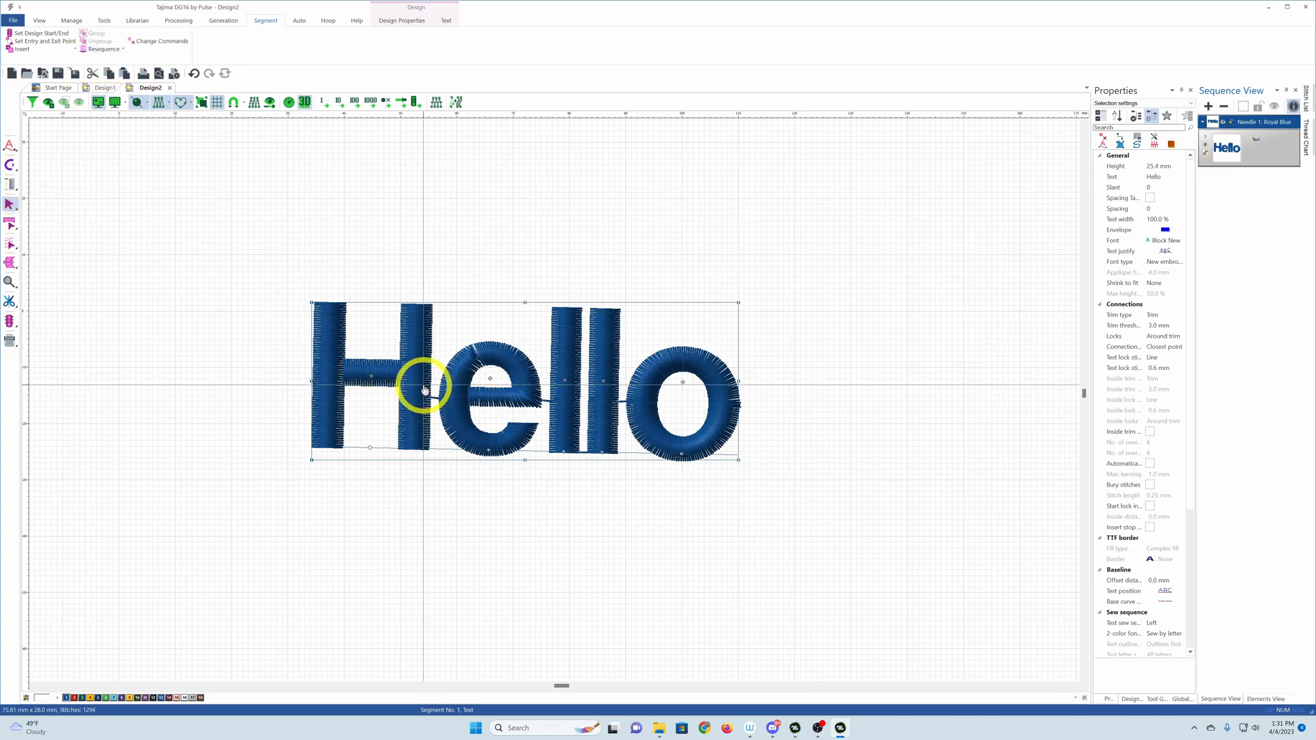
Duplicate the Hello text just above the original and assign the copy to needle 2, Tomato Red.
left_click_drag(425, 389, 437, 242)
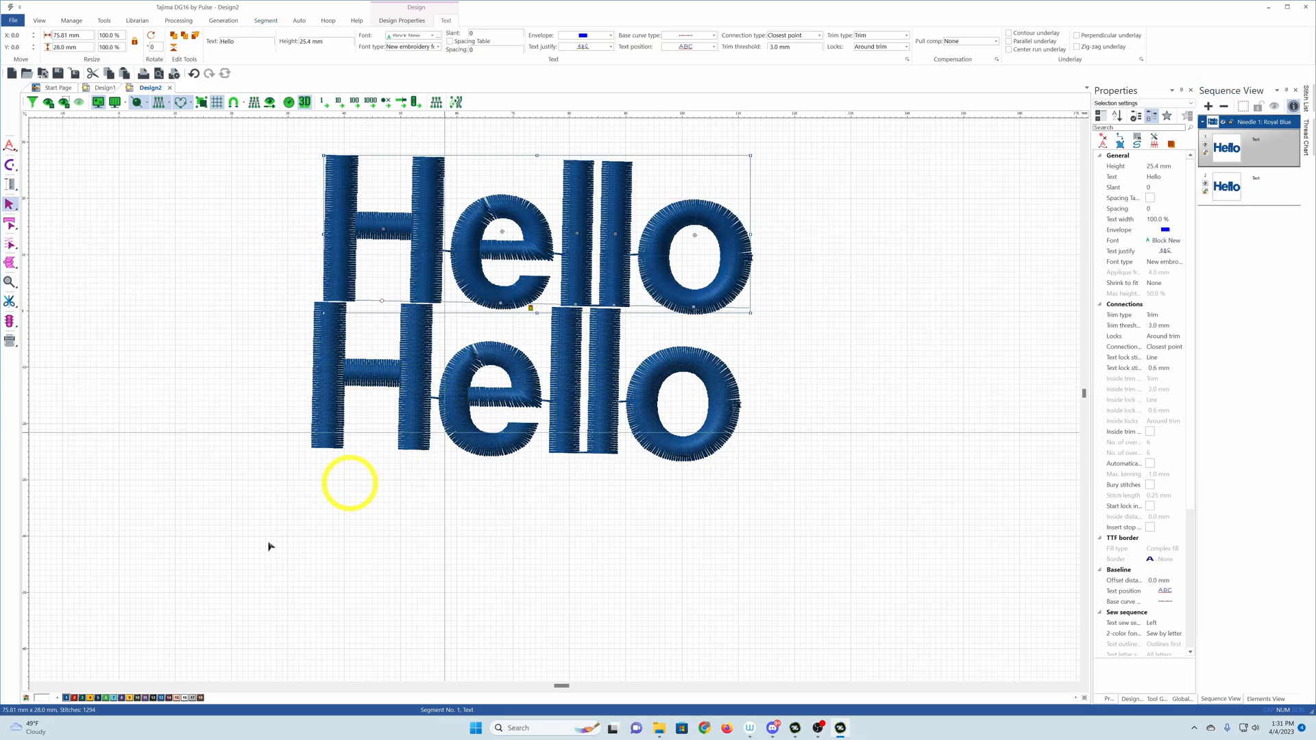
left_click(75, 698)
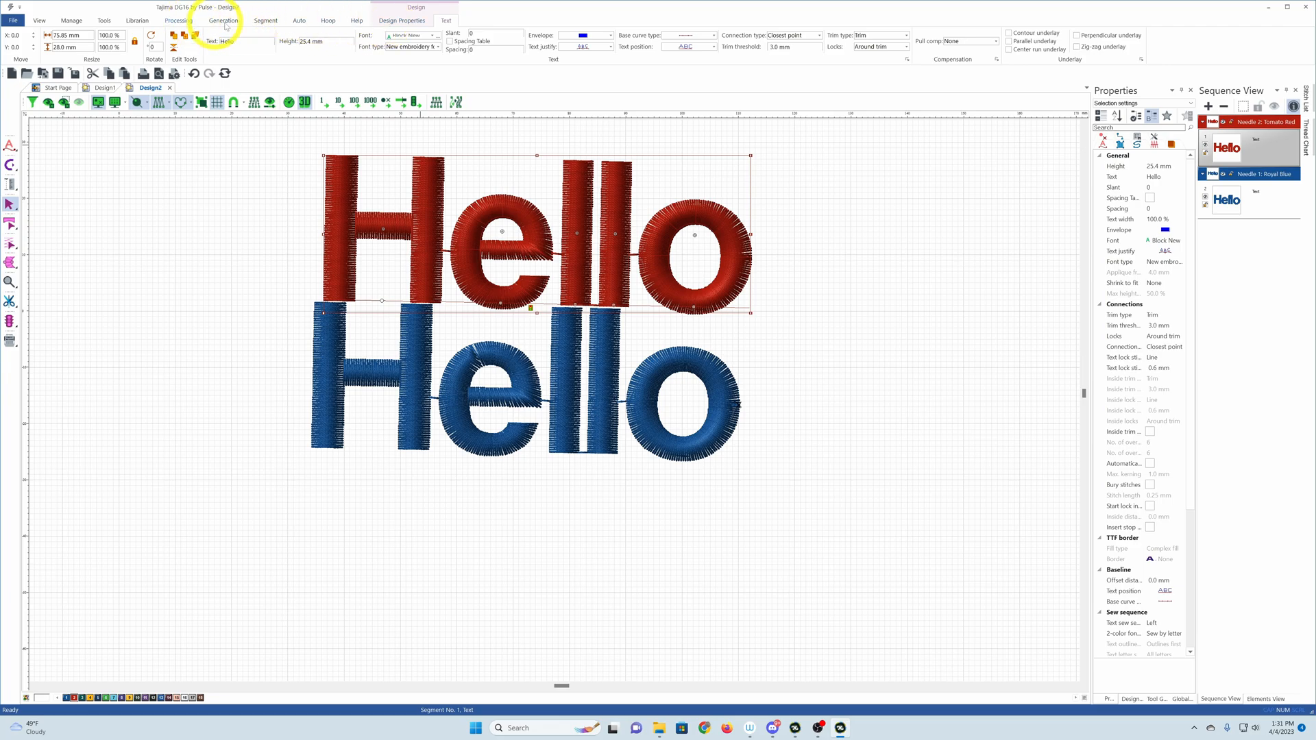
Reorder the red Hello after the blue Hello in the Sequence View and undo the move.
left_click(276, 24)
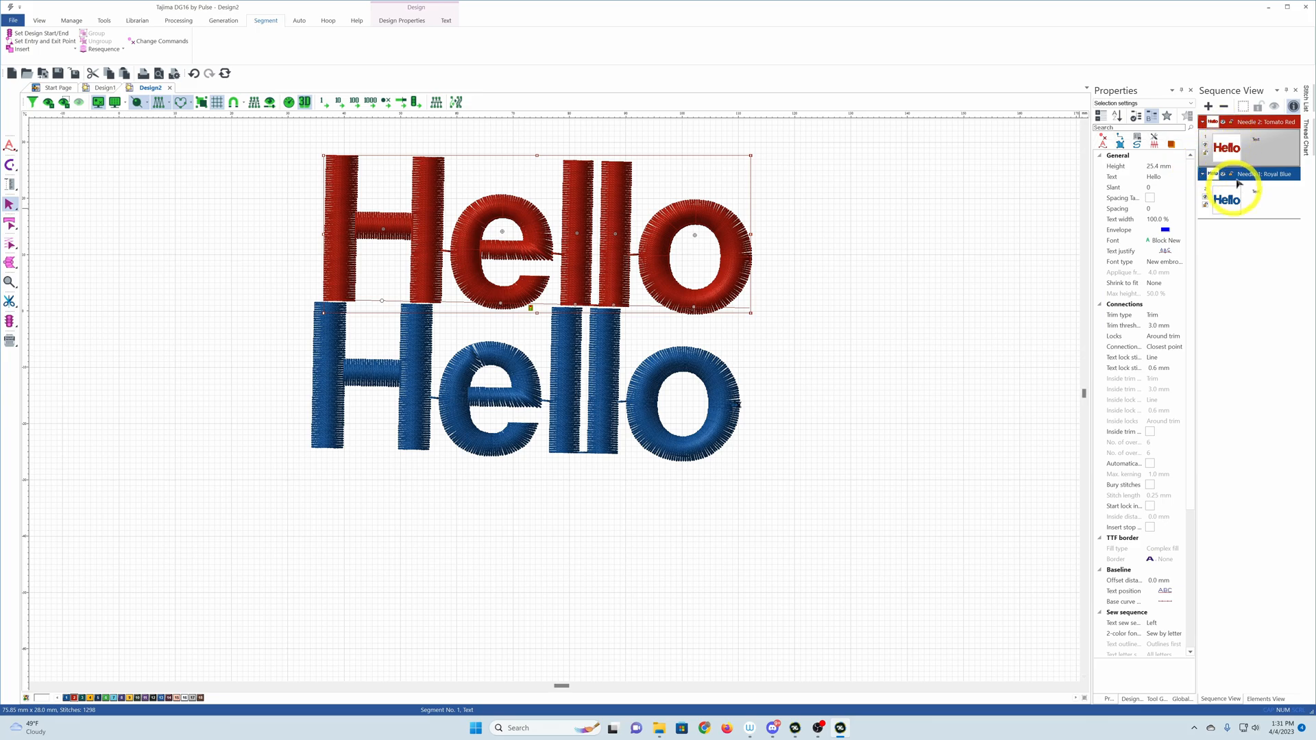
left_click_drag(1232, 151, 1233, 220)
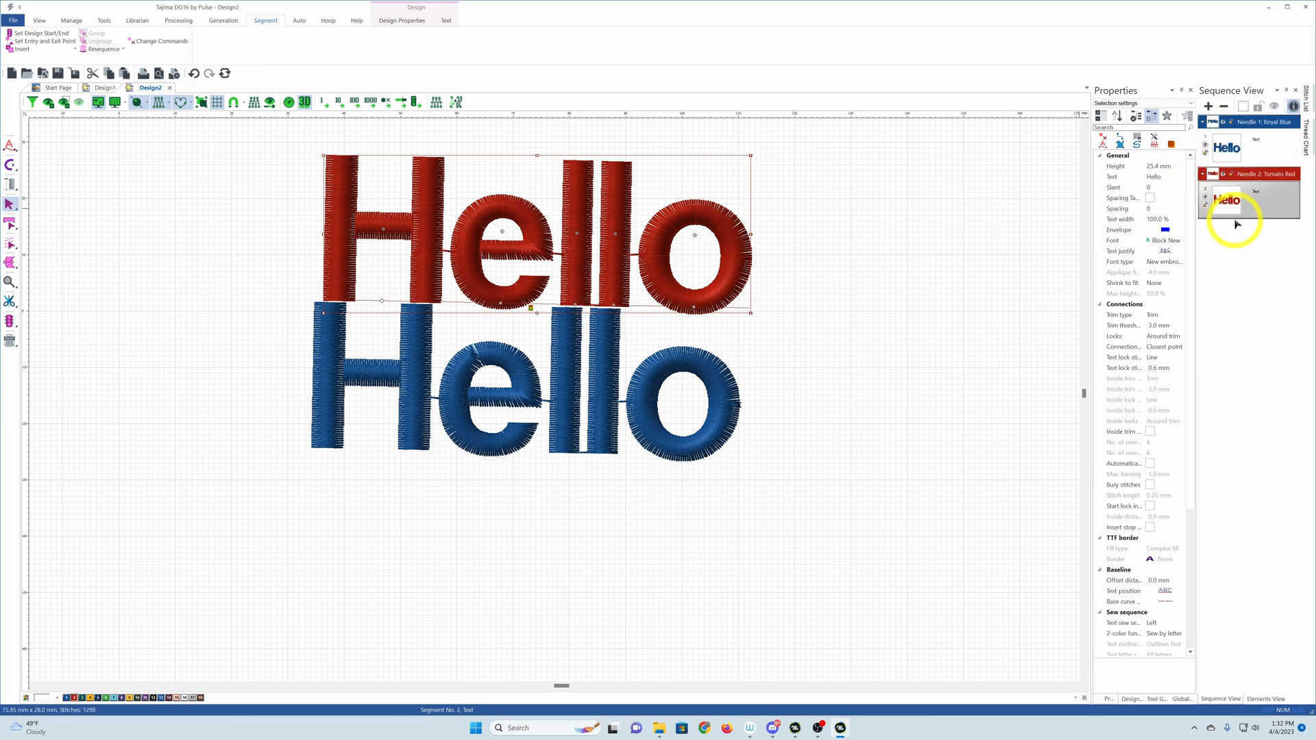
key("ctrl+z")
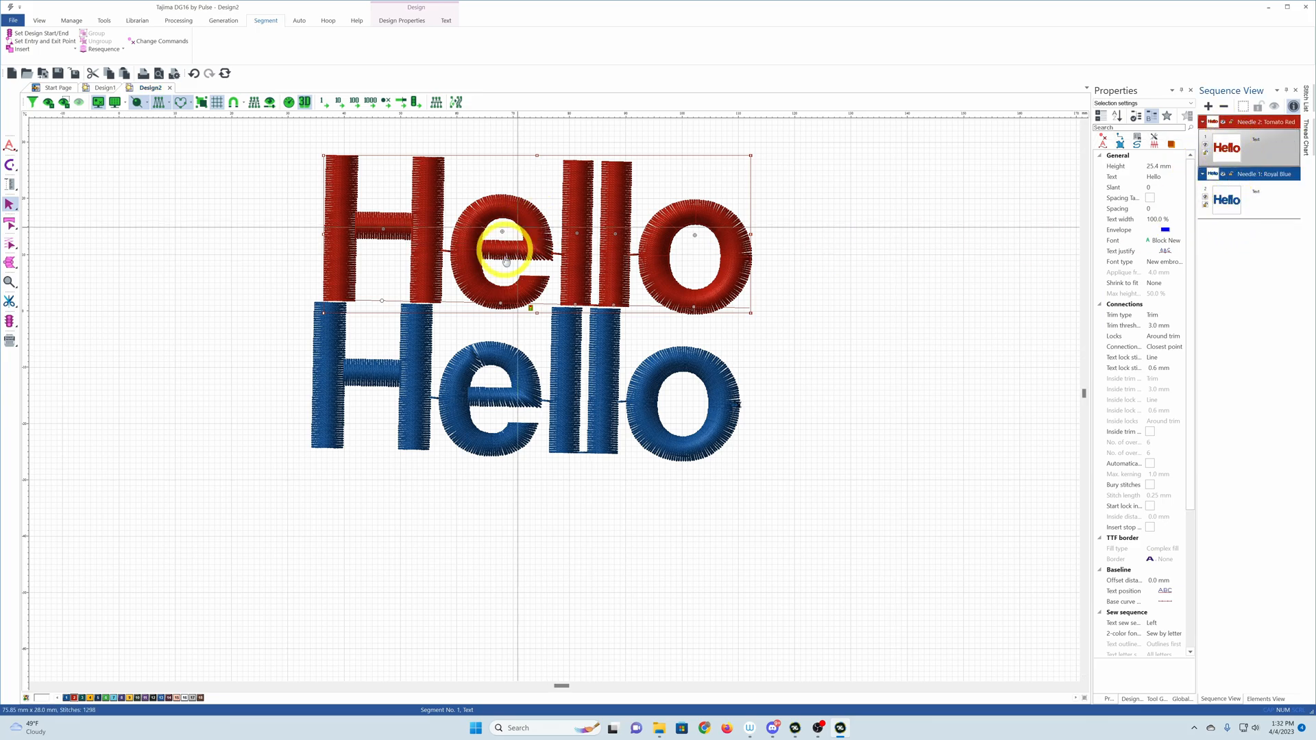
Resequence the red Hello to the end of the design and bring it back to the start.
left_click(102, 49)
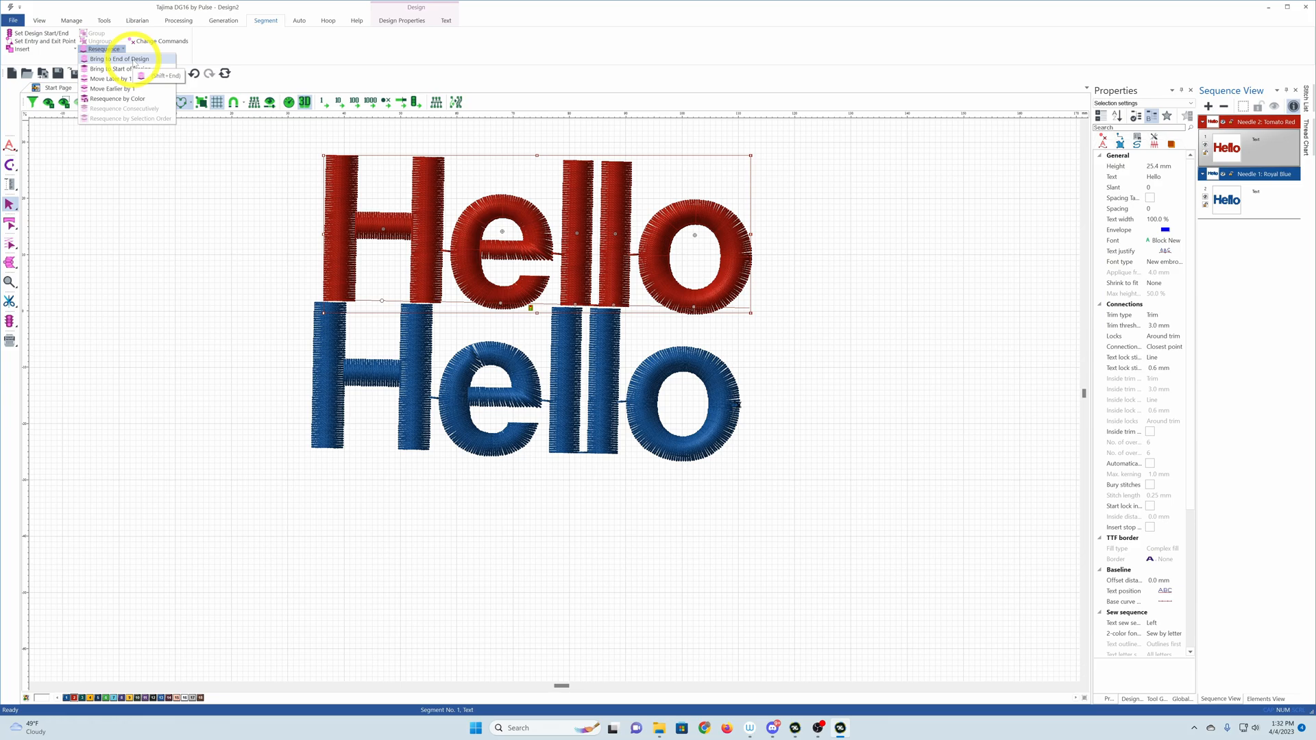
left_click(123, 59)
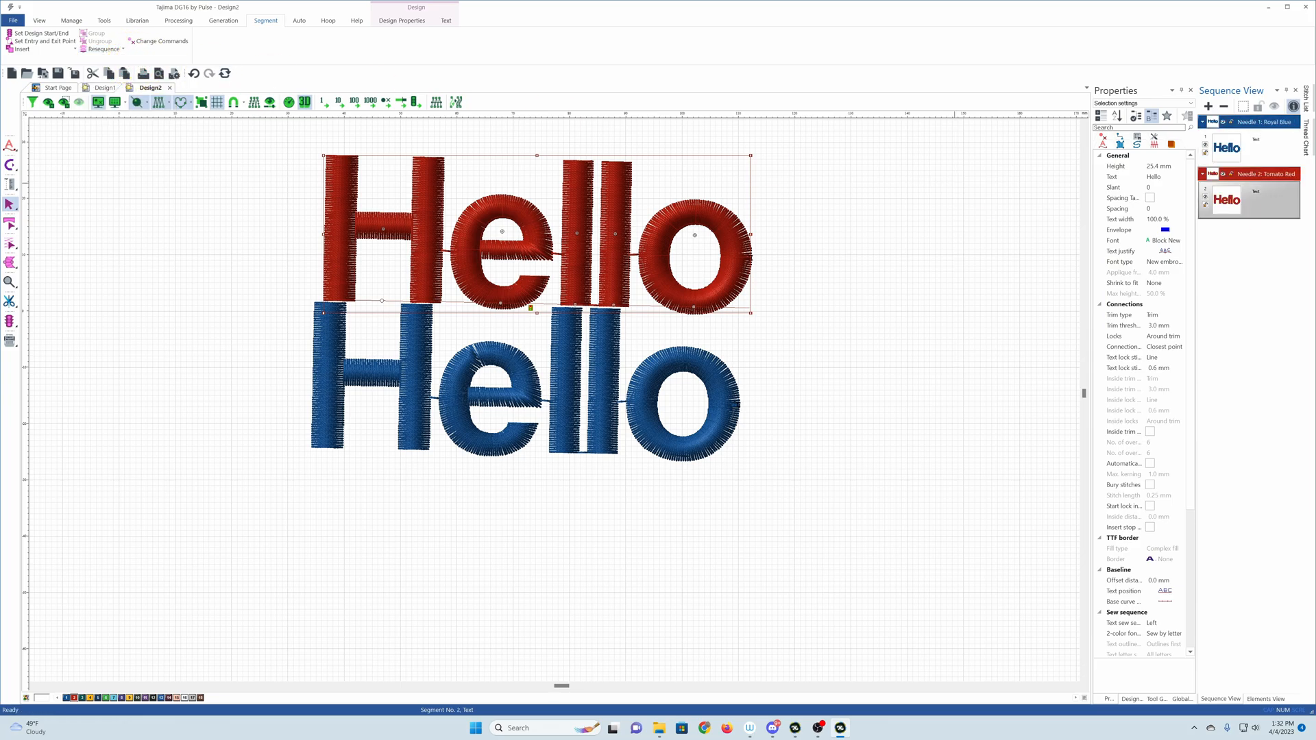
left_click(124, 51)
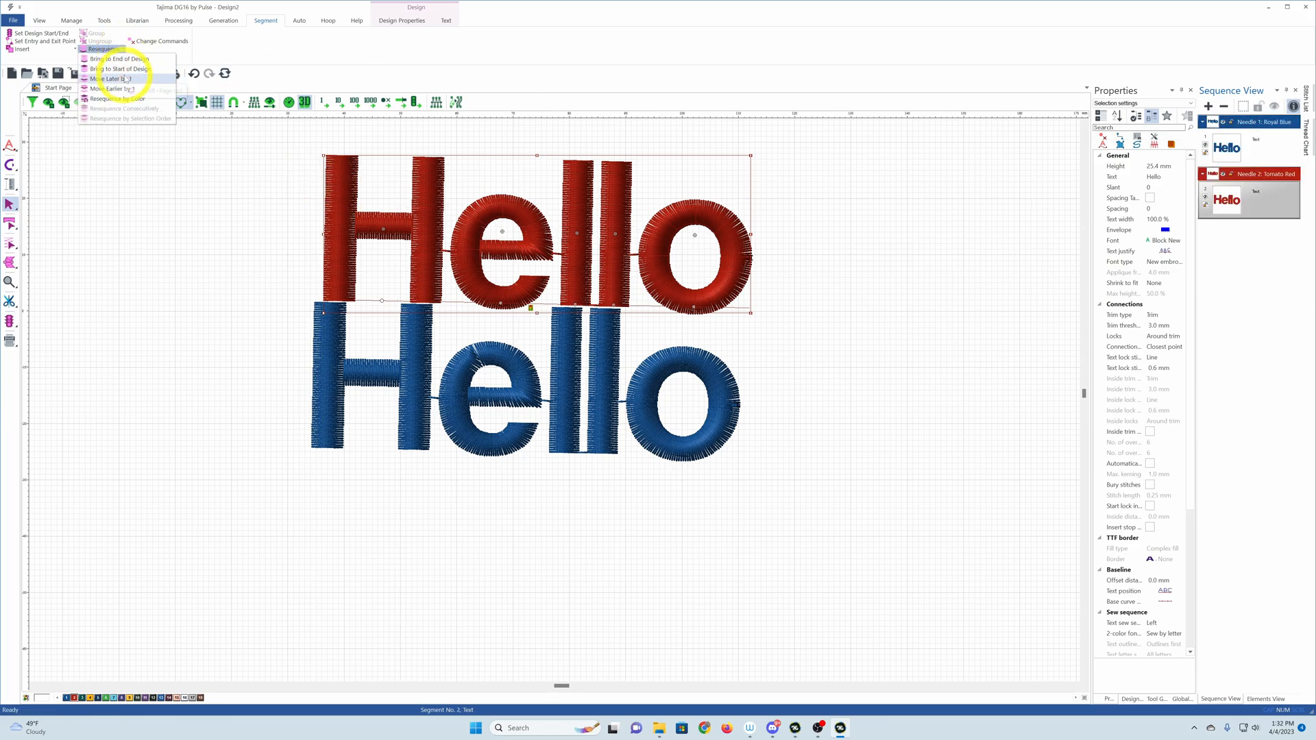
left_click(132, 73)
Move the red Hello later by 1 in the sewing sequence and back earlier by 1.
left_click(110, 49)
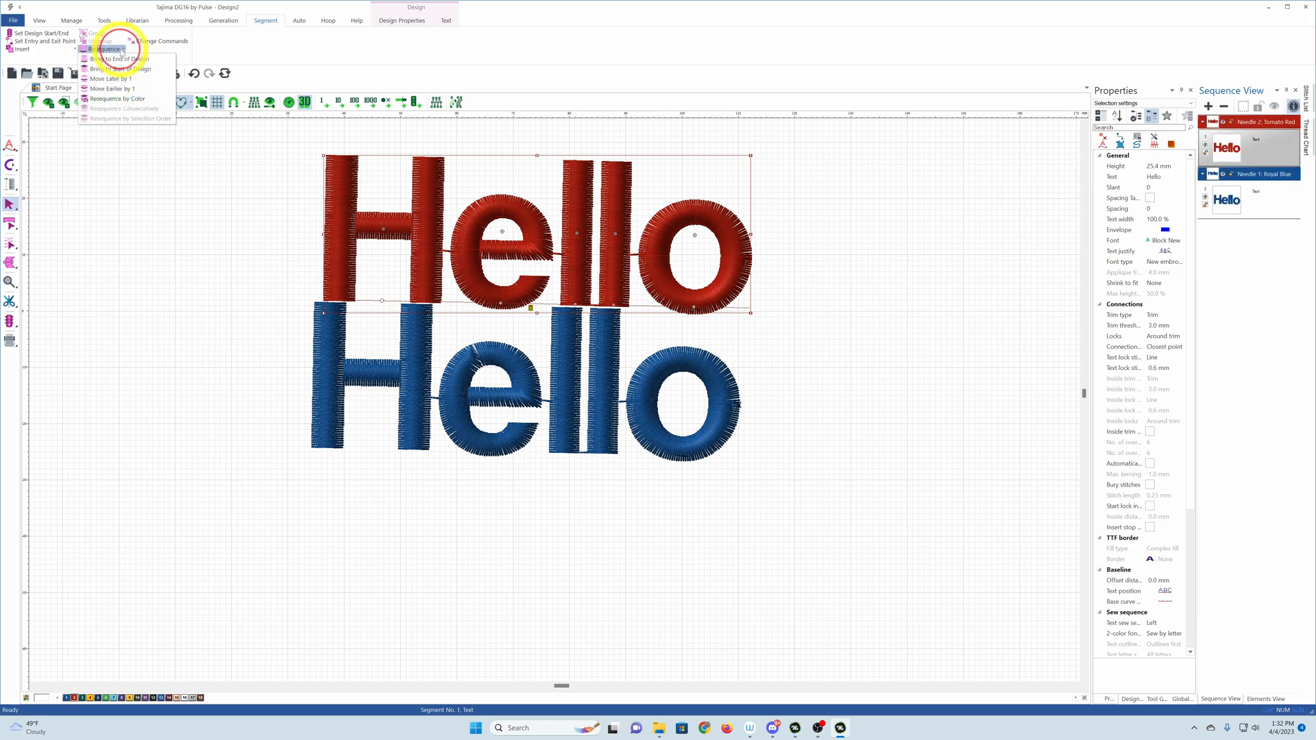
left_click(133, 80)
left_click(118, 49)
left_click(125, 85)
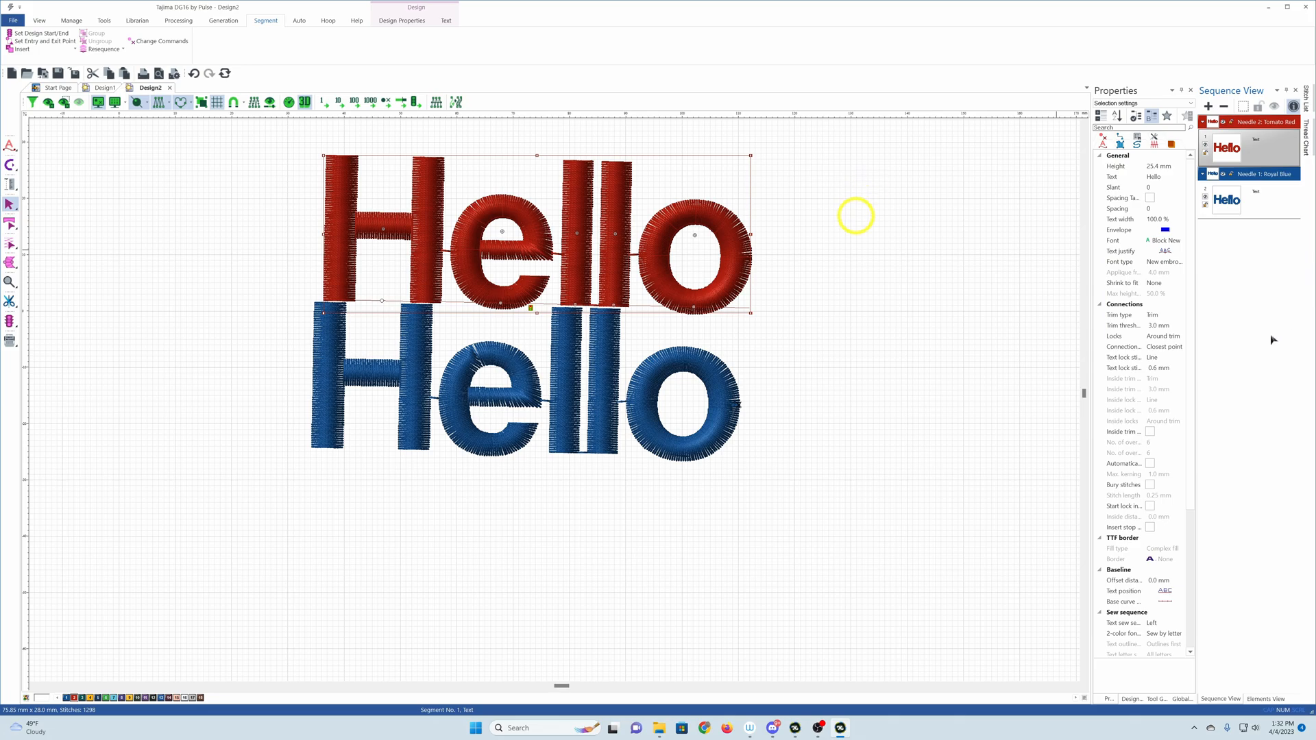
left_click(124, 50)
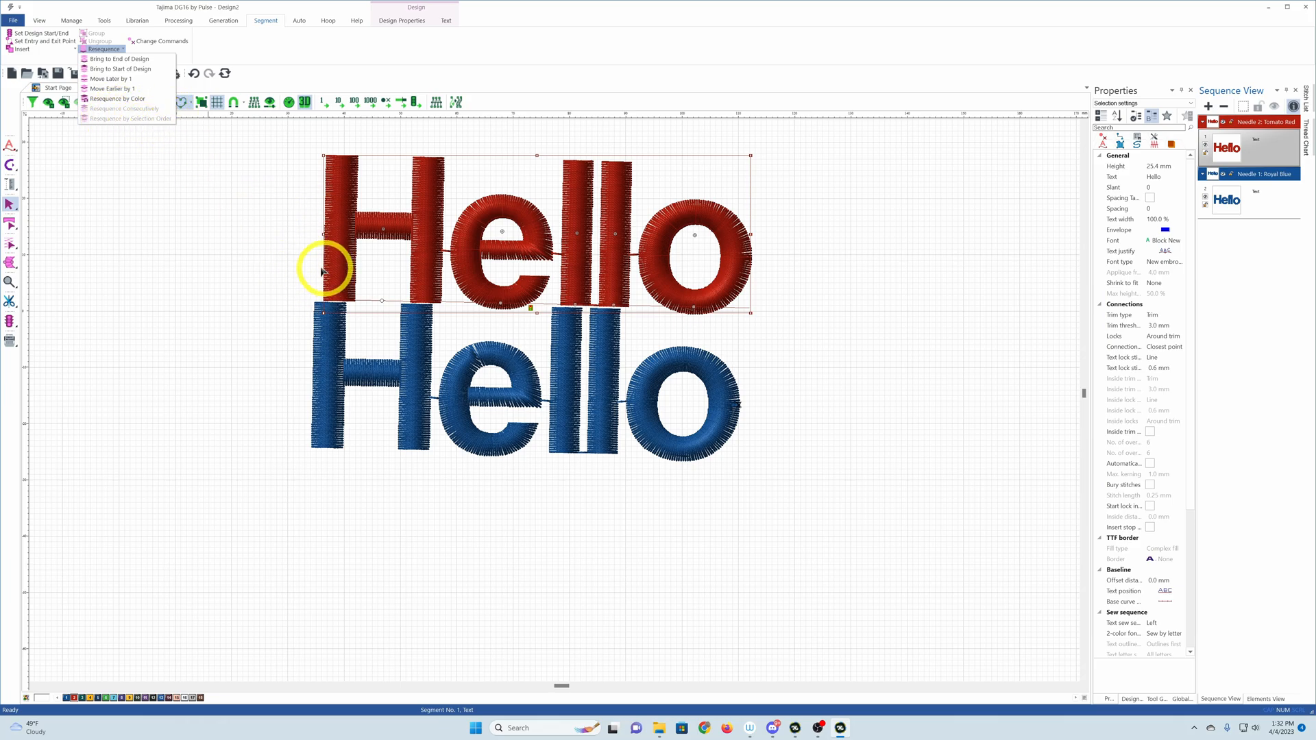
left_click(235, 49)
Examine the machine commands available for the Trim entry in the Command Editor and cancel without changes.
left_click(162, 42)
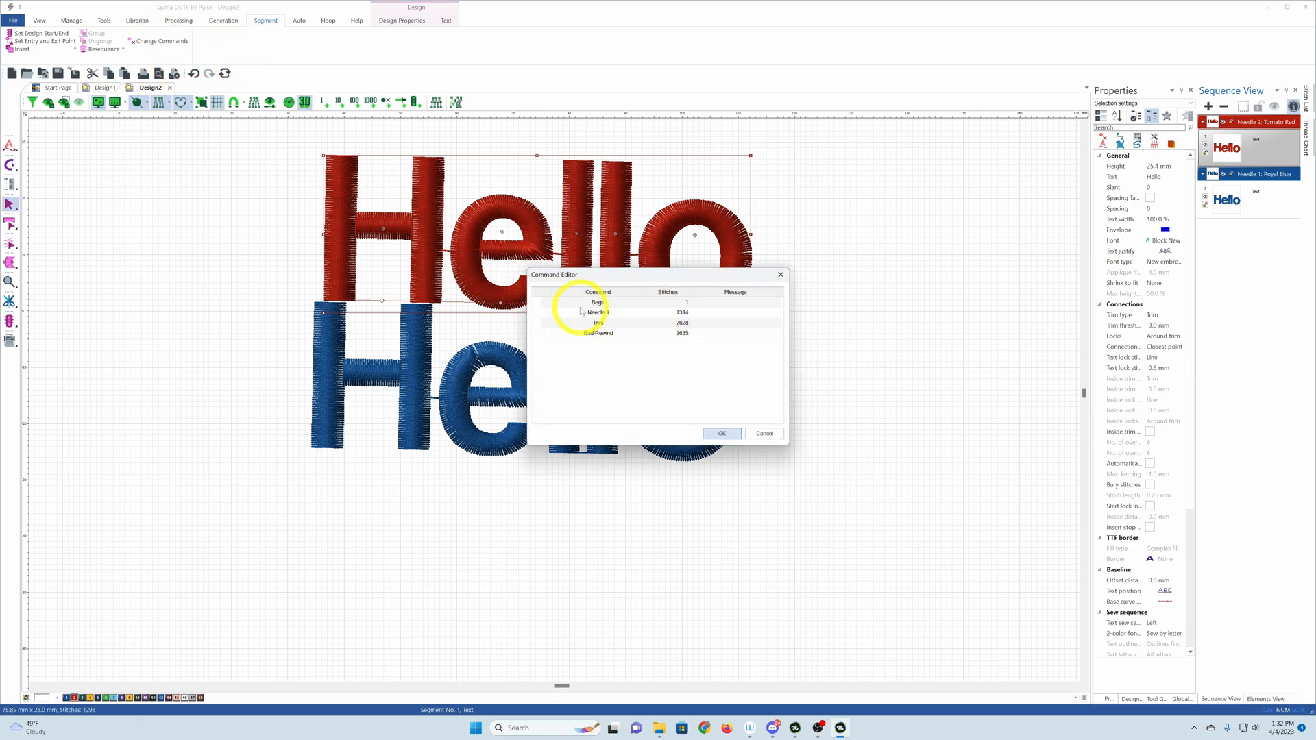
left_click(613, 333)
left_click(674, 380)
left_click(604, 323)
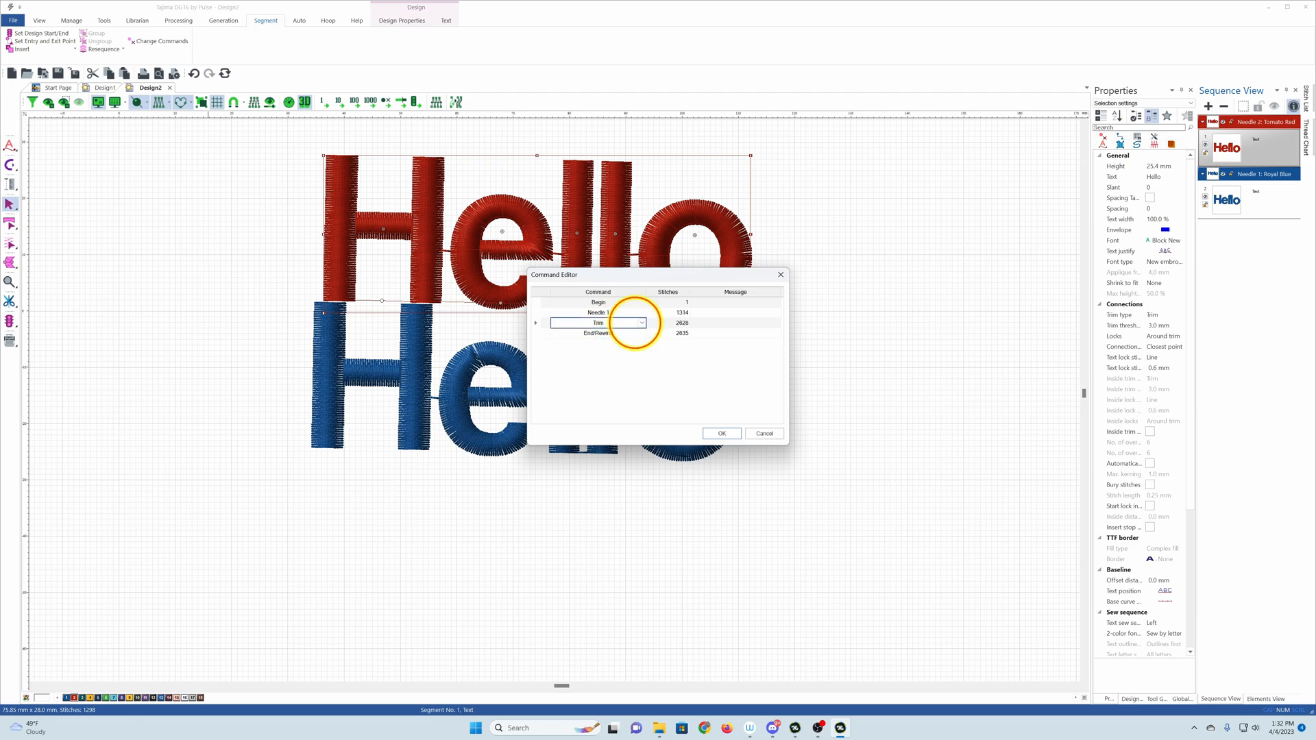
left_click(641, 323)
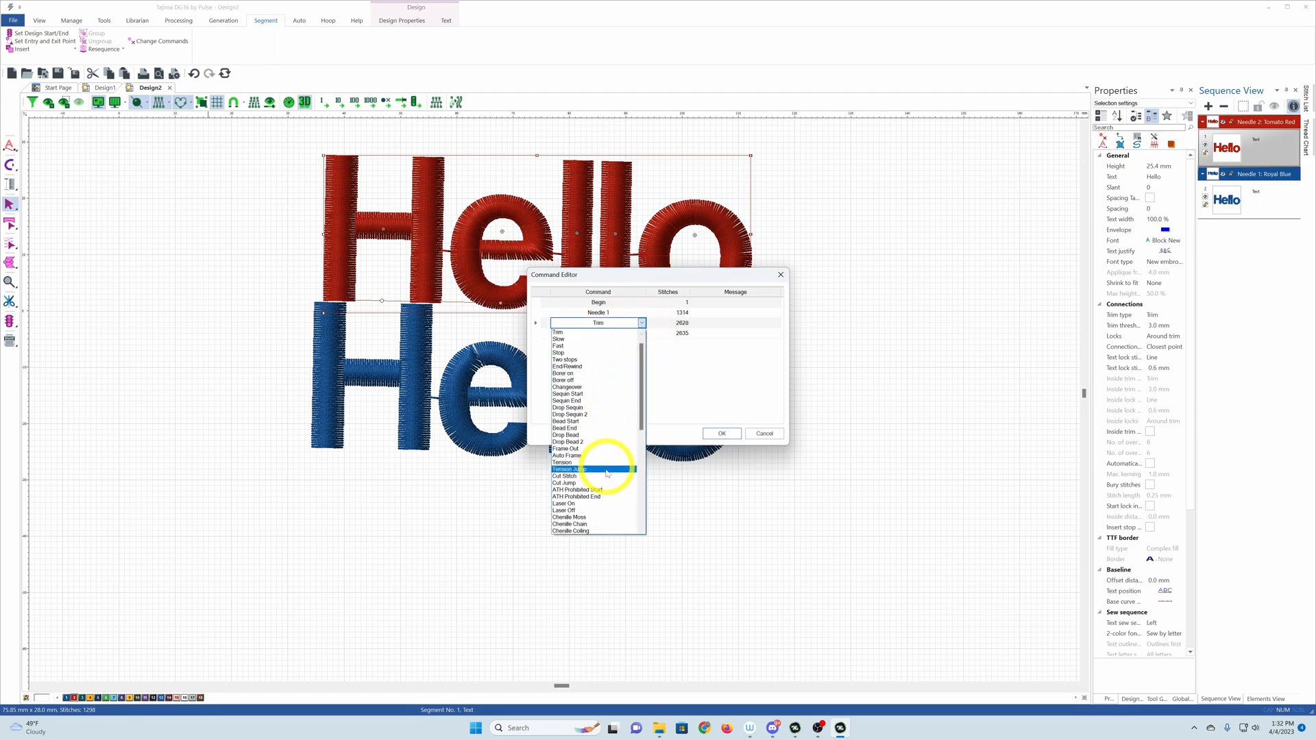
scroll(602, 508, "down", 5)
scroll(601, 507, "down", 6)
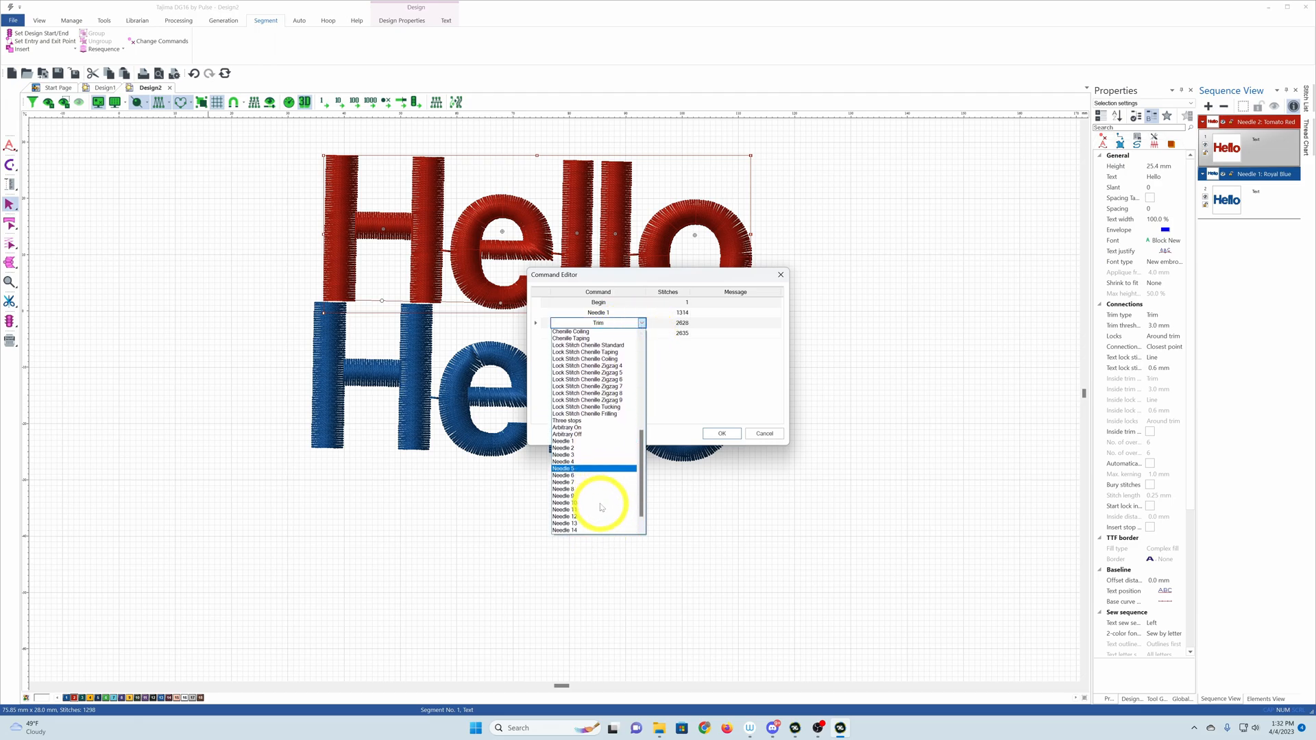
scroll(601, 506, "up", 11)
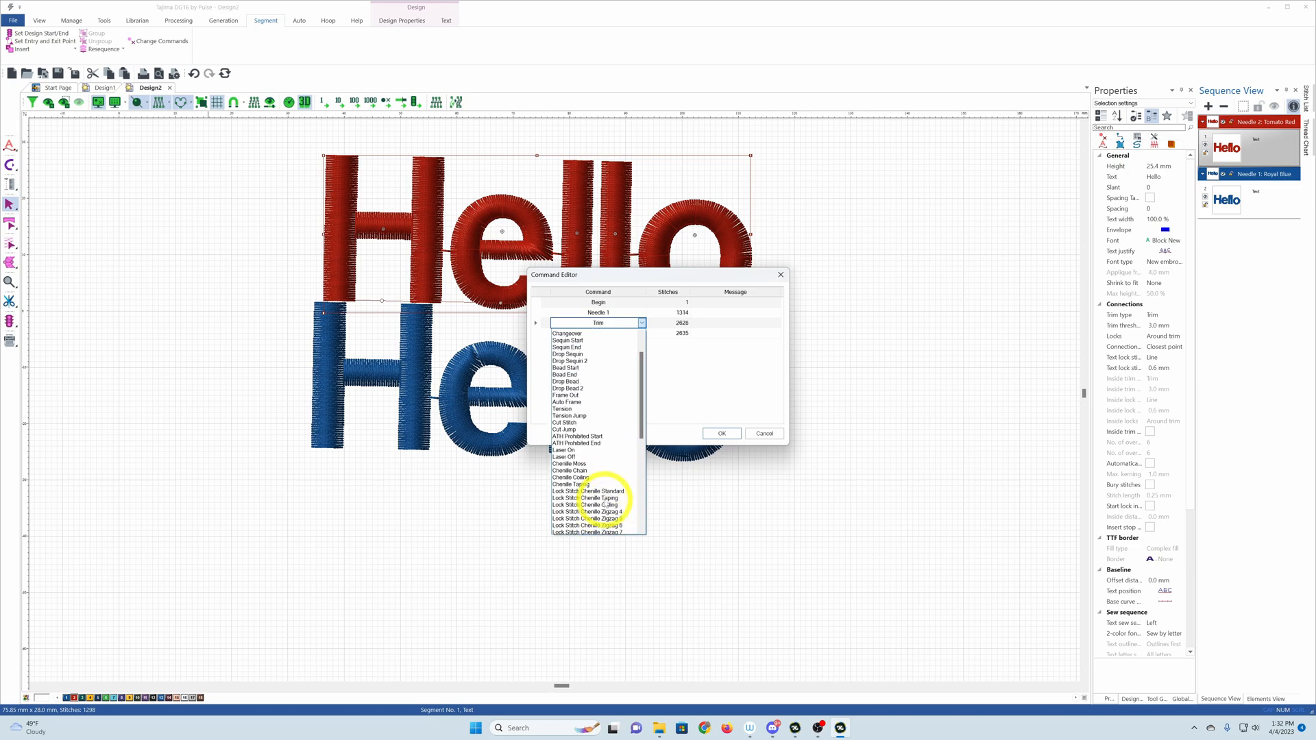
left_click(681, 373)
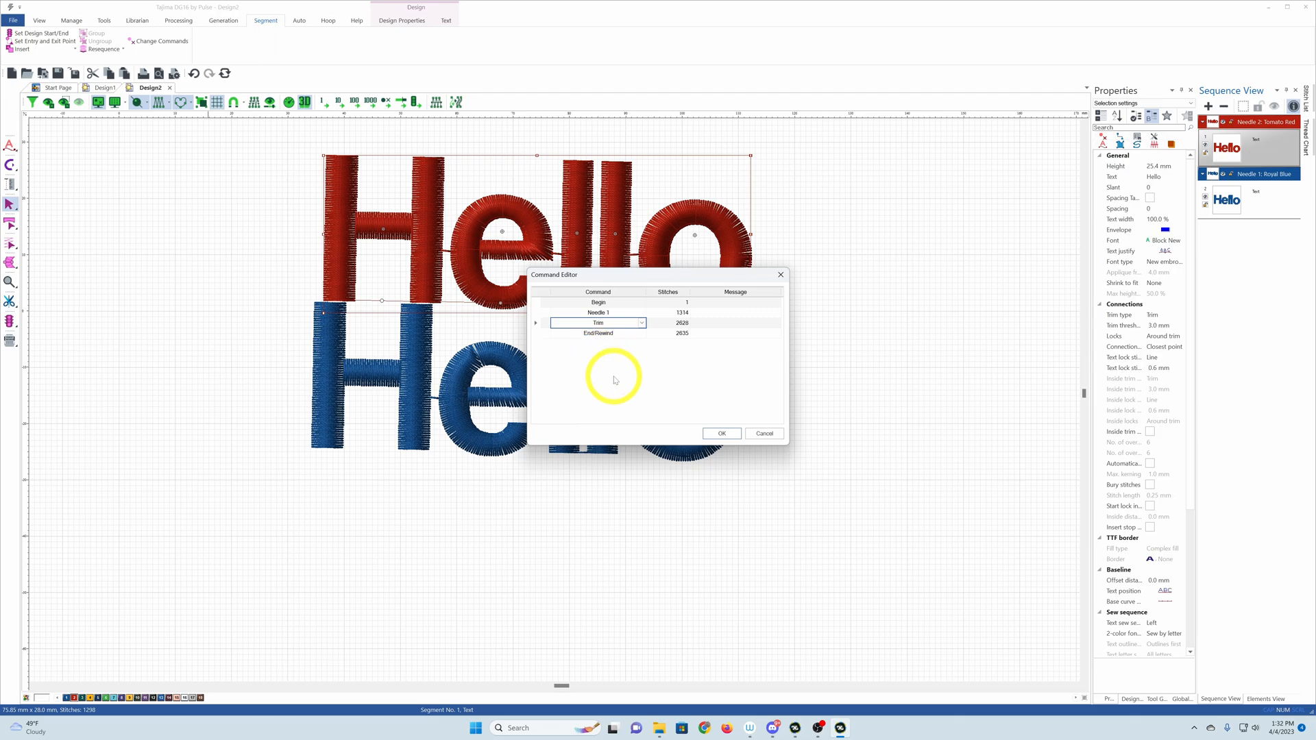
left_click(766, 433)
Turn on Smart Join Mode for the design.
left_click(300, 21)
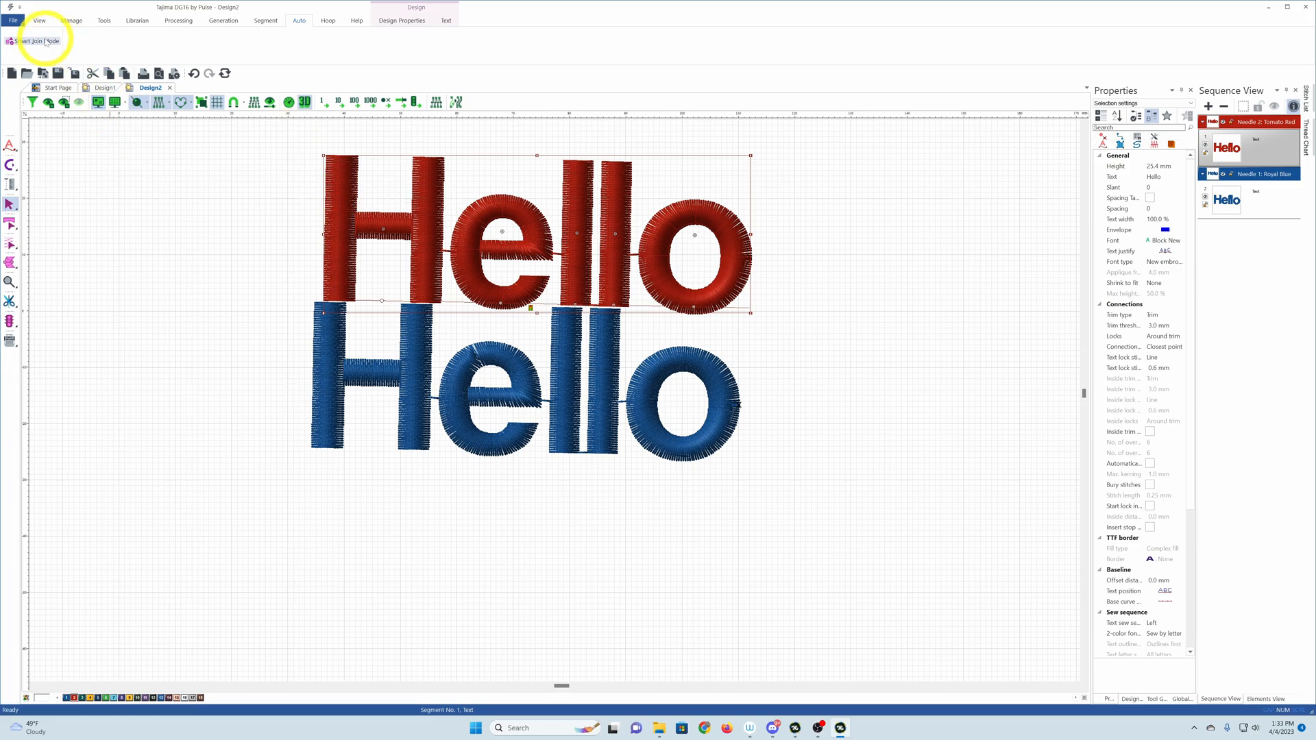
left_click(45, 43)
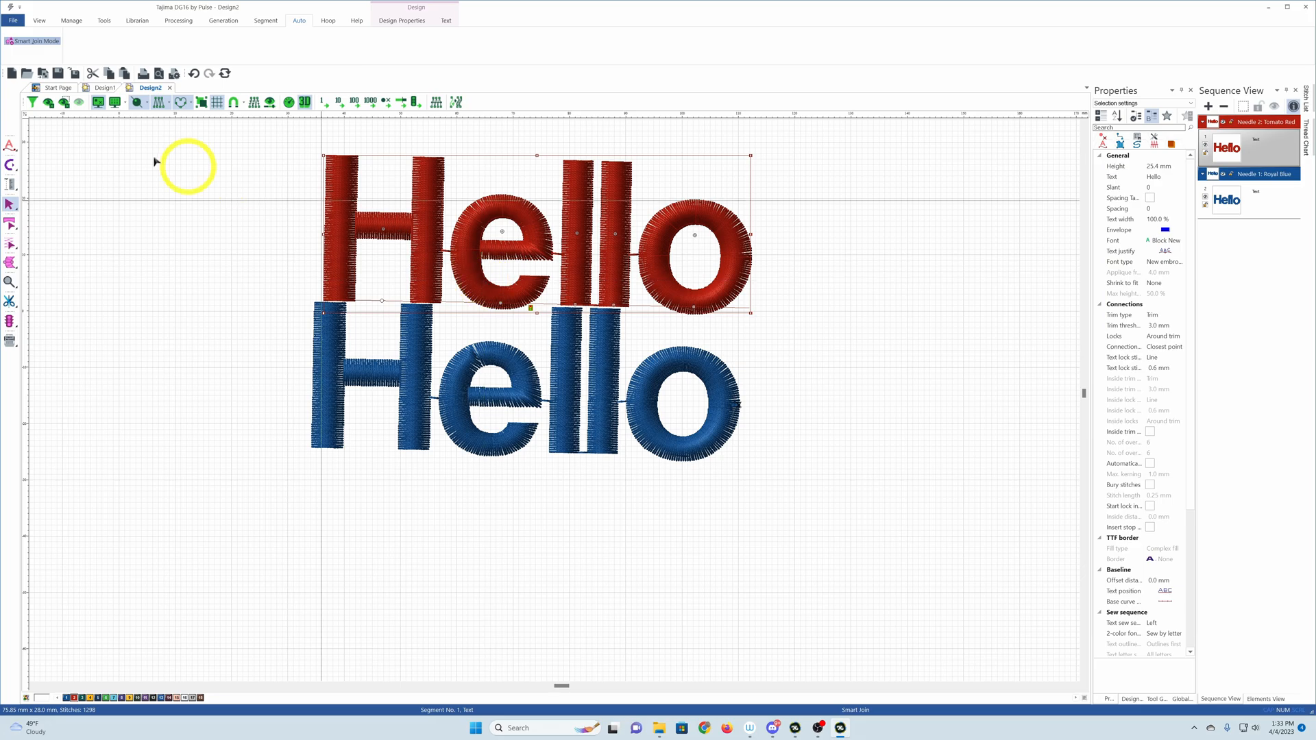
Browse the Cap hoops and load the OFAM-12 hoop from the Round type into the design.
left_click(329, 21)
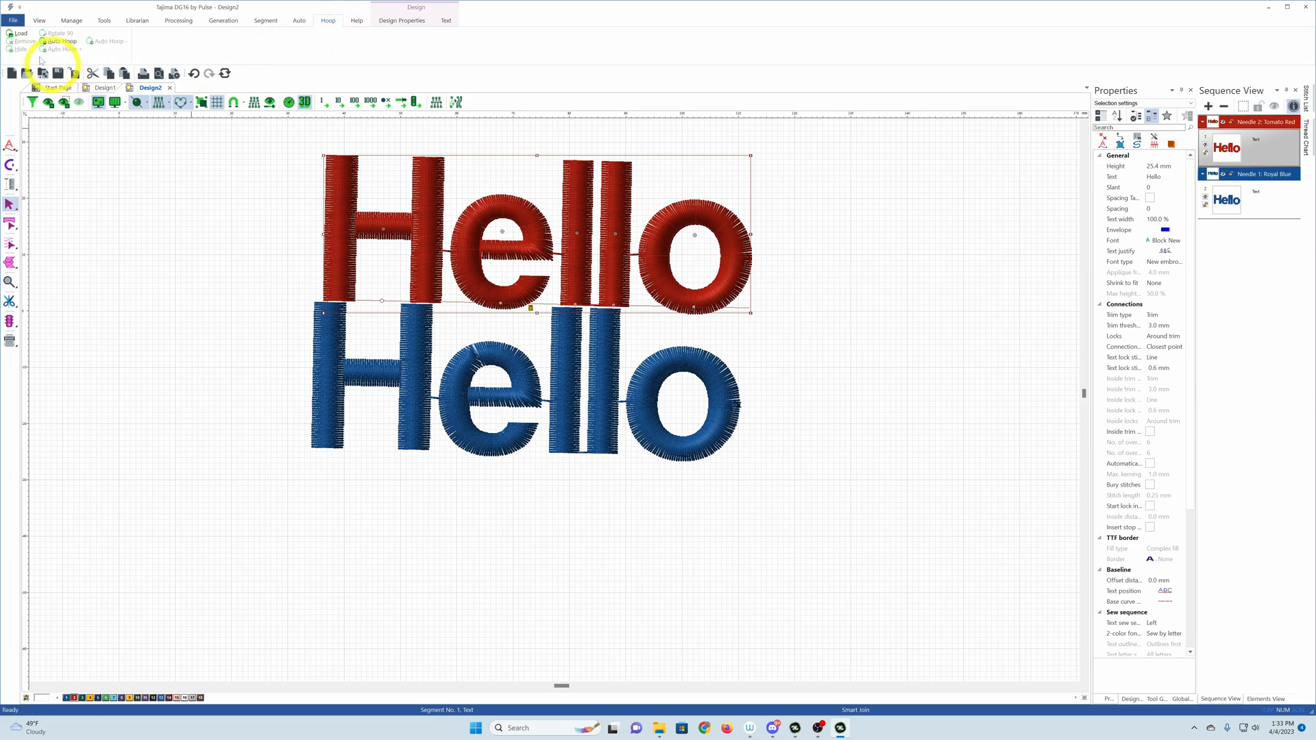
left_click(17, 33)
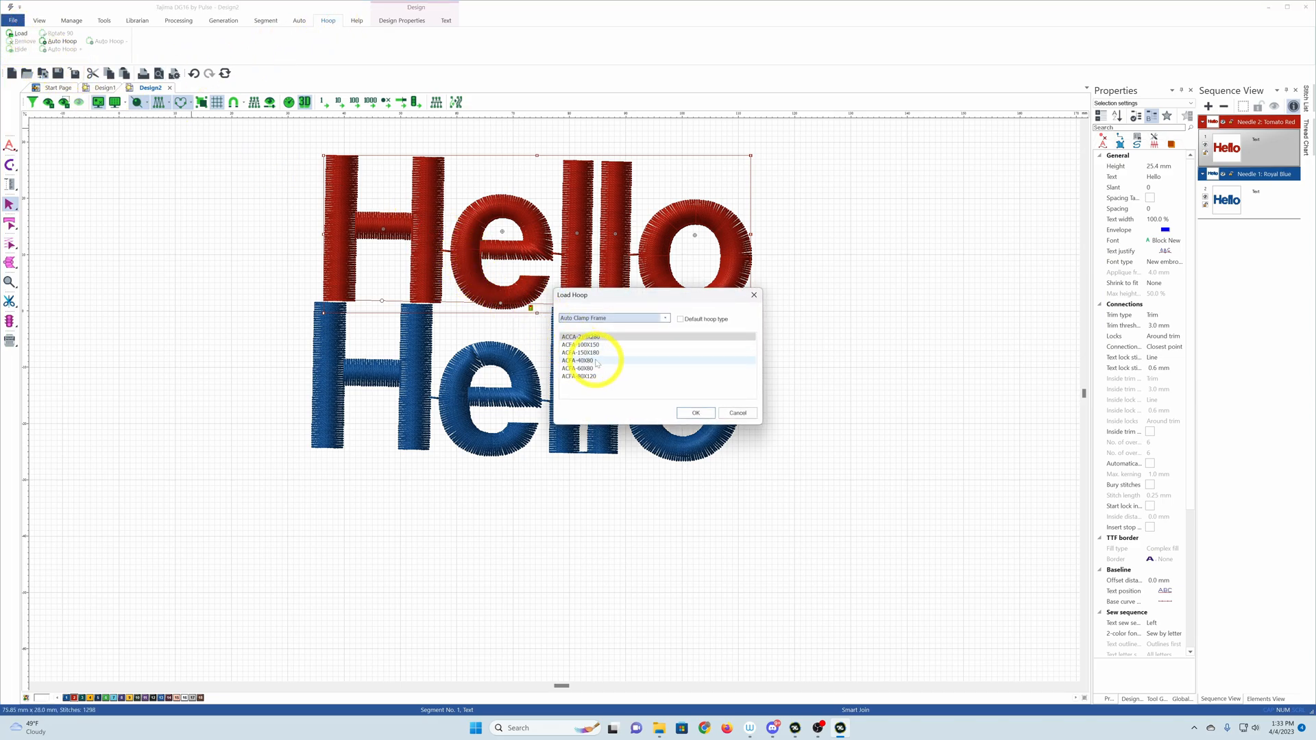
left_click(639, 318)
left_click(631, 333)
left_click(596, 338)
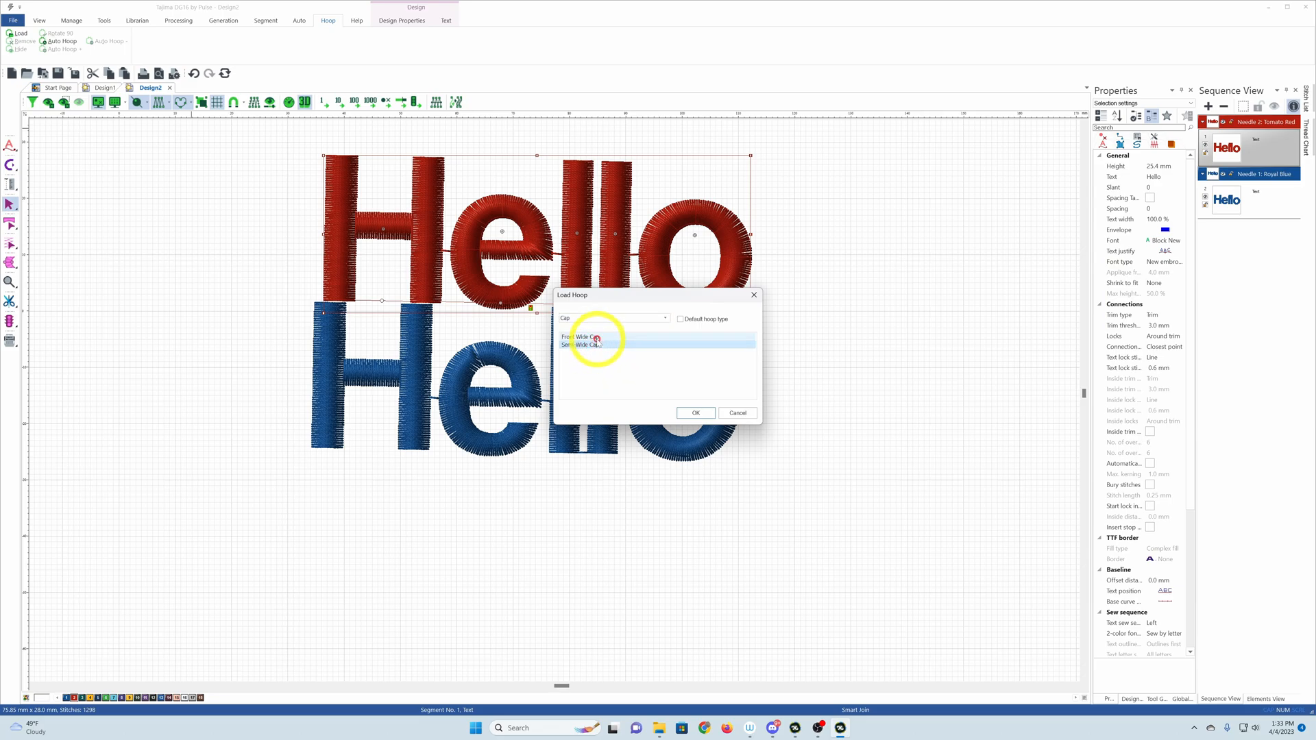
left_click(659, 319)
left_click(610, 341)
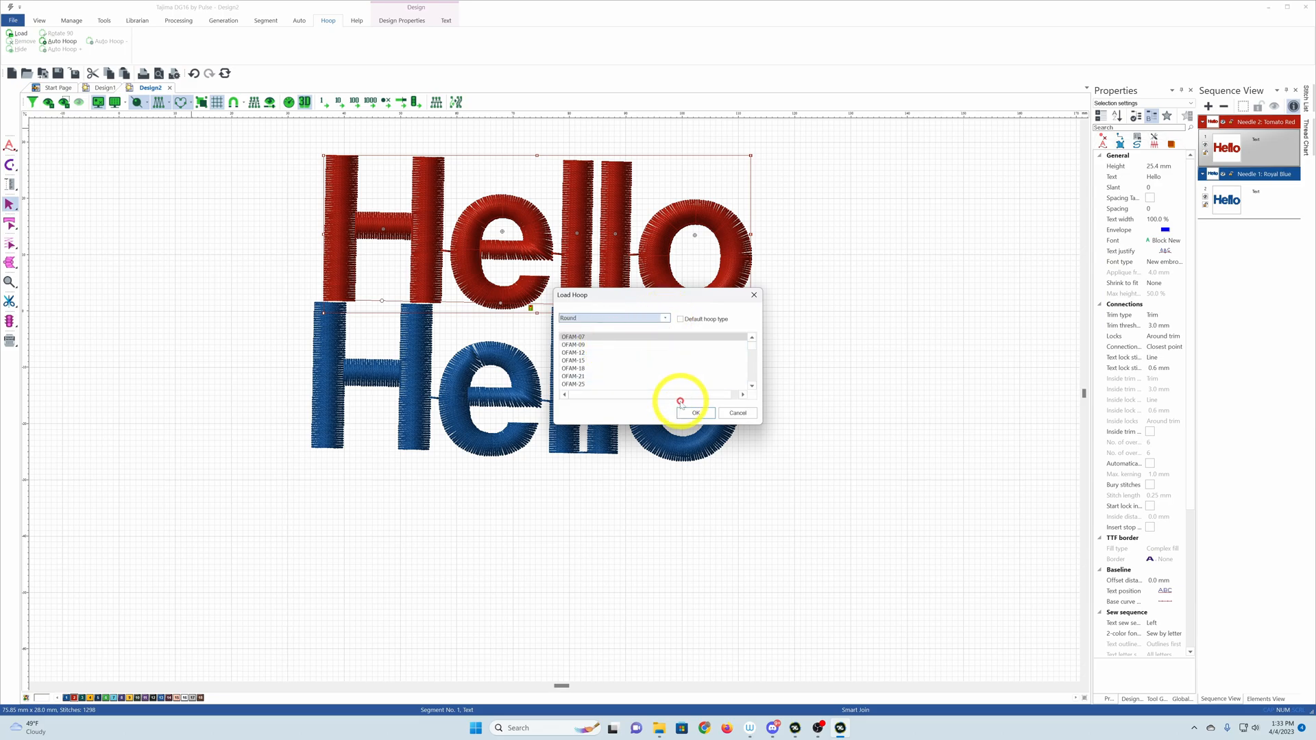
left_click(599, 354)
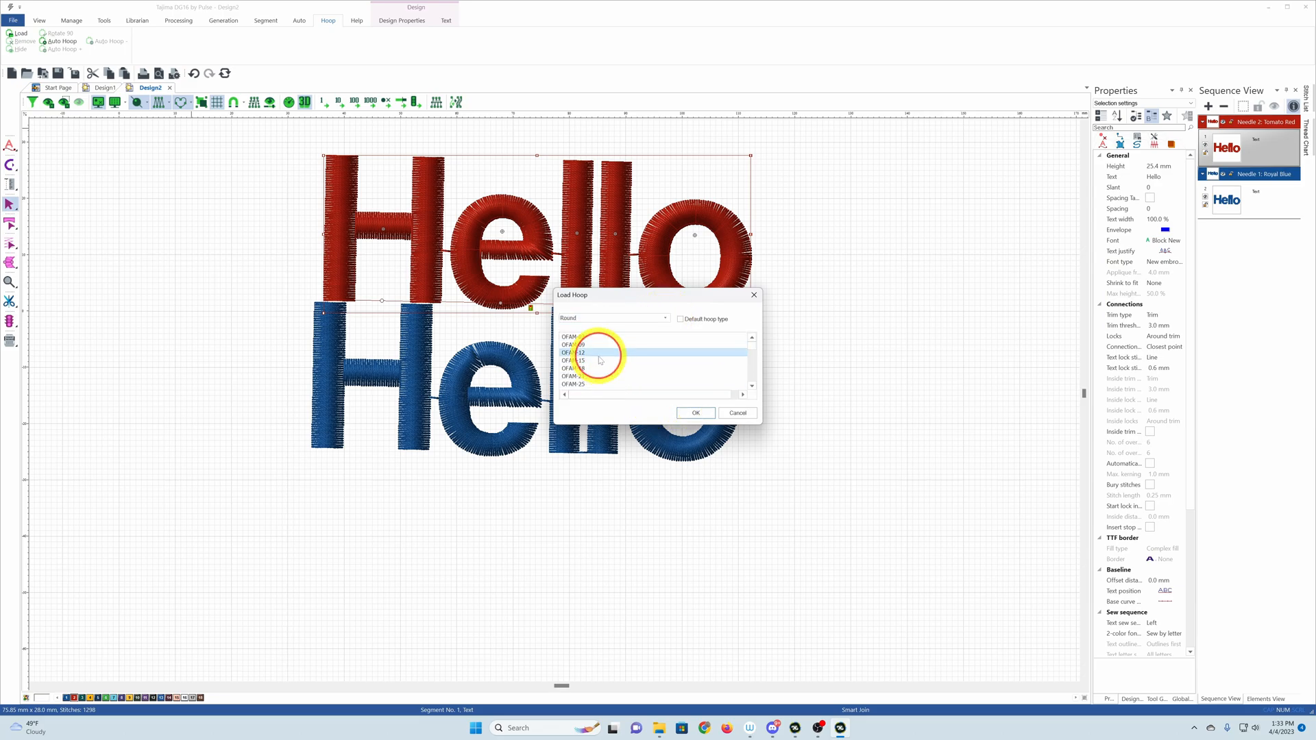
left_click(686, 412)
Select both Hello texts and move them together to the middle of the round hoop.
left_click_drag(620, 229, 788, 370)
left_click_drag(719, 294, 594, 409)
scroll(595, 411, "up", 2)
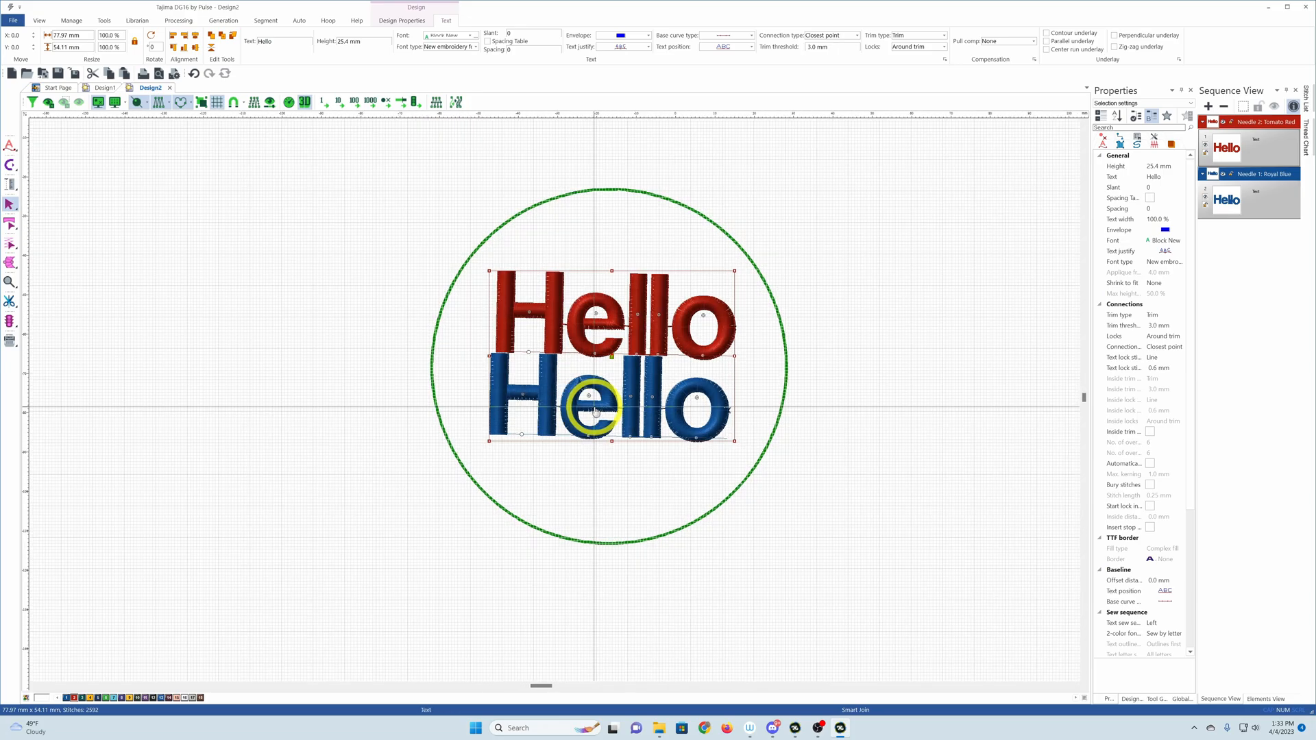
Remove the round hoop from around the two Hello texts.
scroll(595, 411, "up", 2)
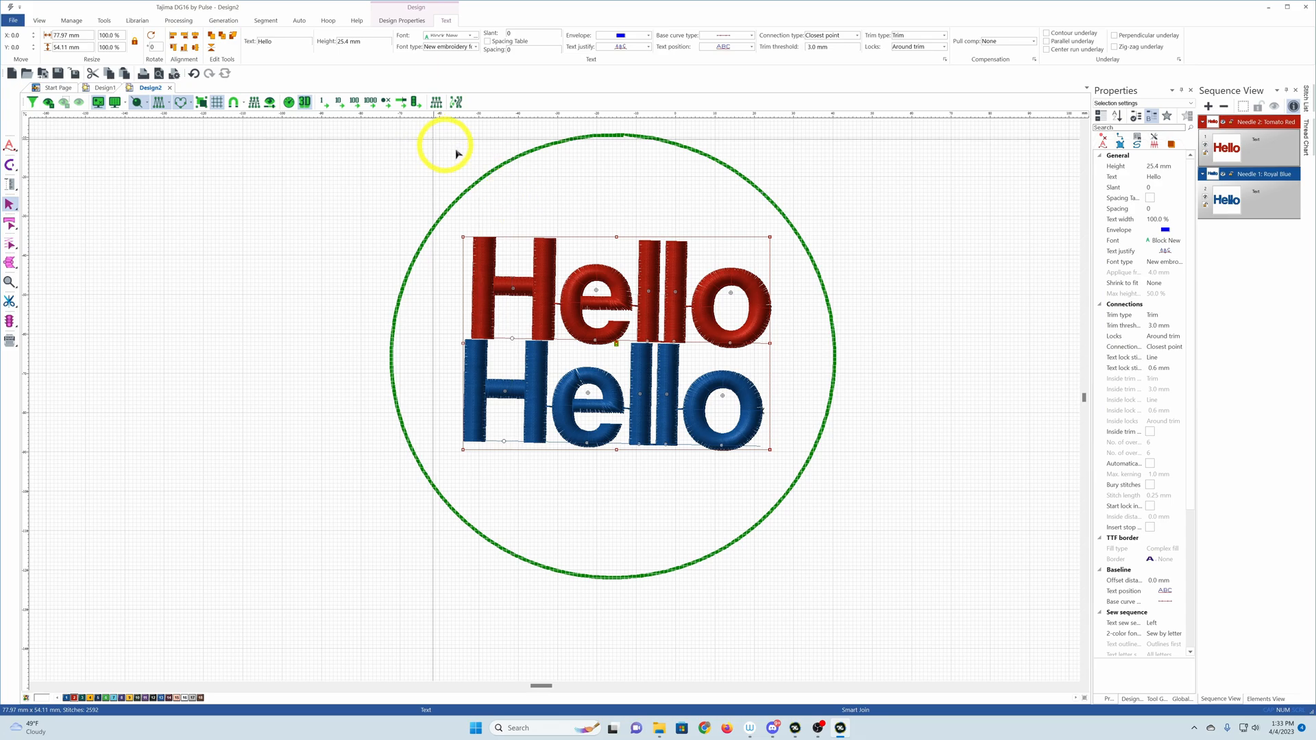
left_click(299, 20)
left_click(328, 22)
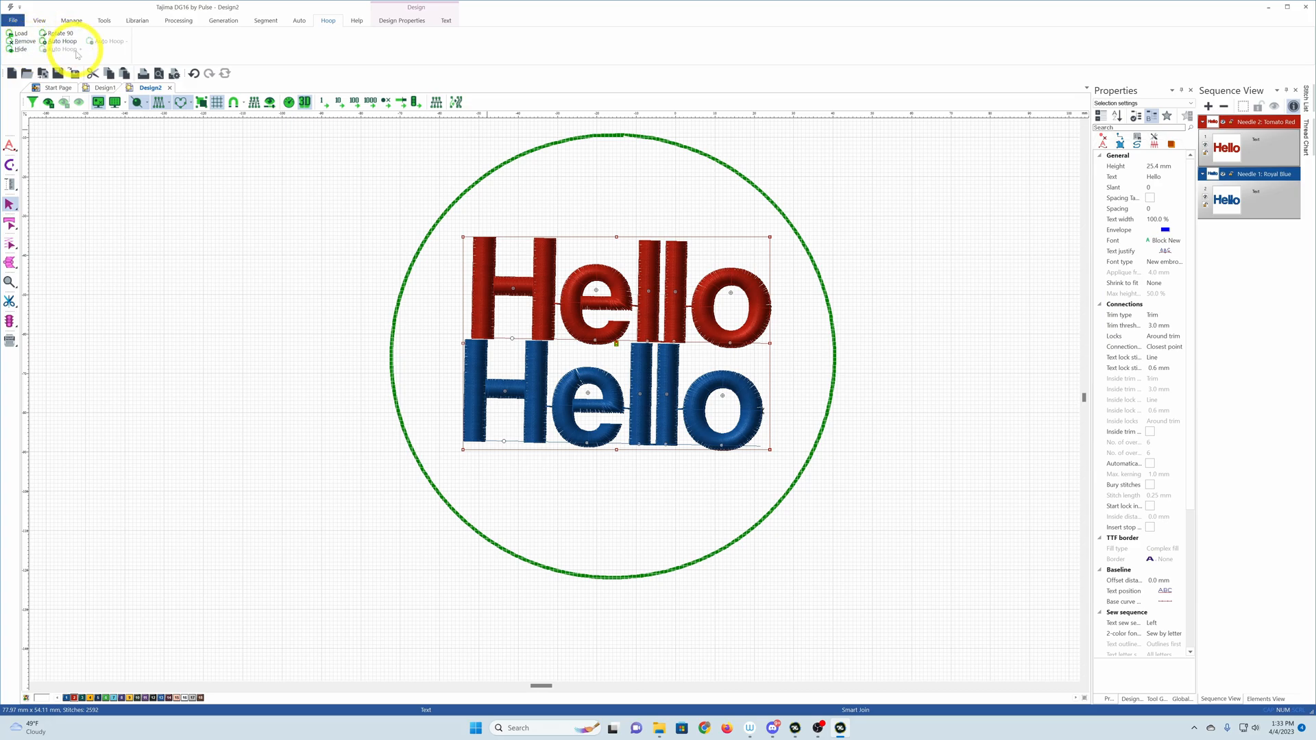
left_click(21, 50)
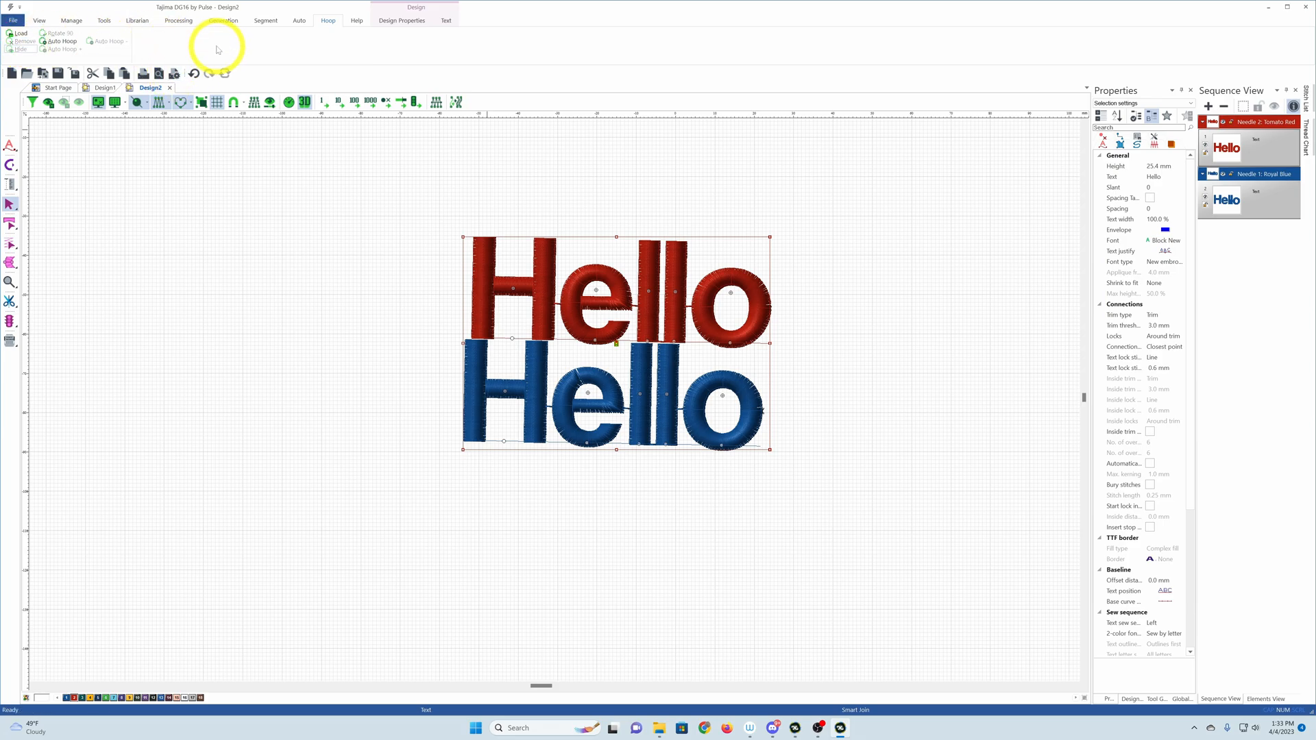
Open the software's help contents, look over the search page and close the help.
left_click(356, 20)
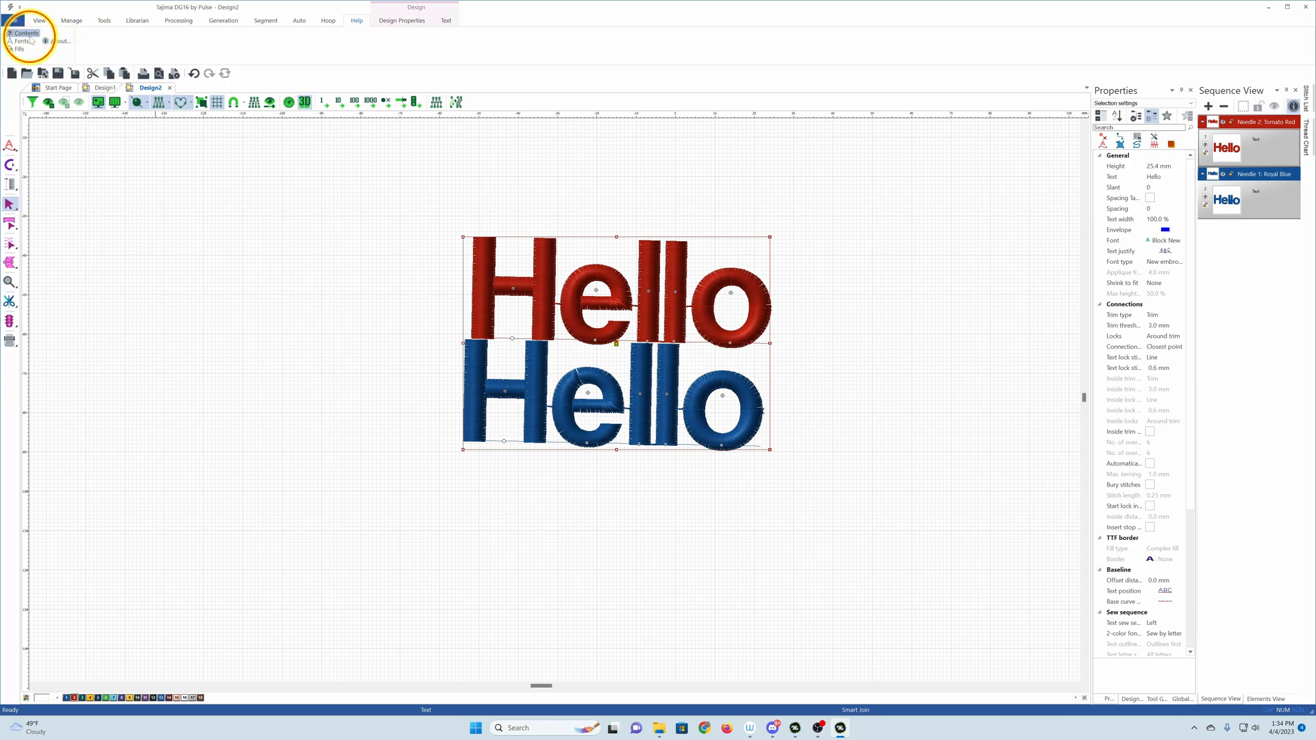
left_click(30, 37)
left_click(181, 217)
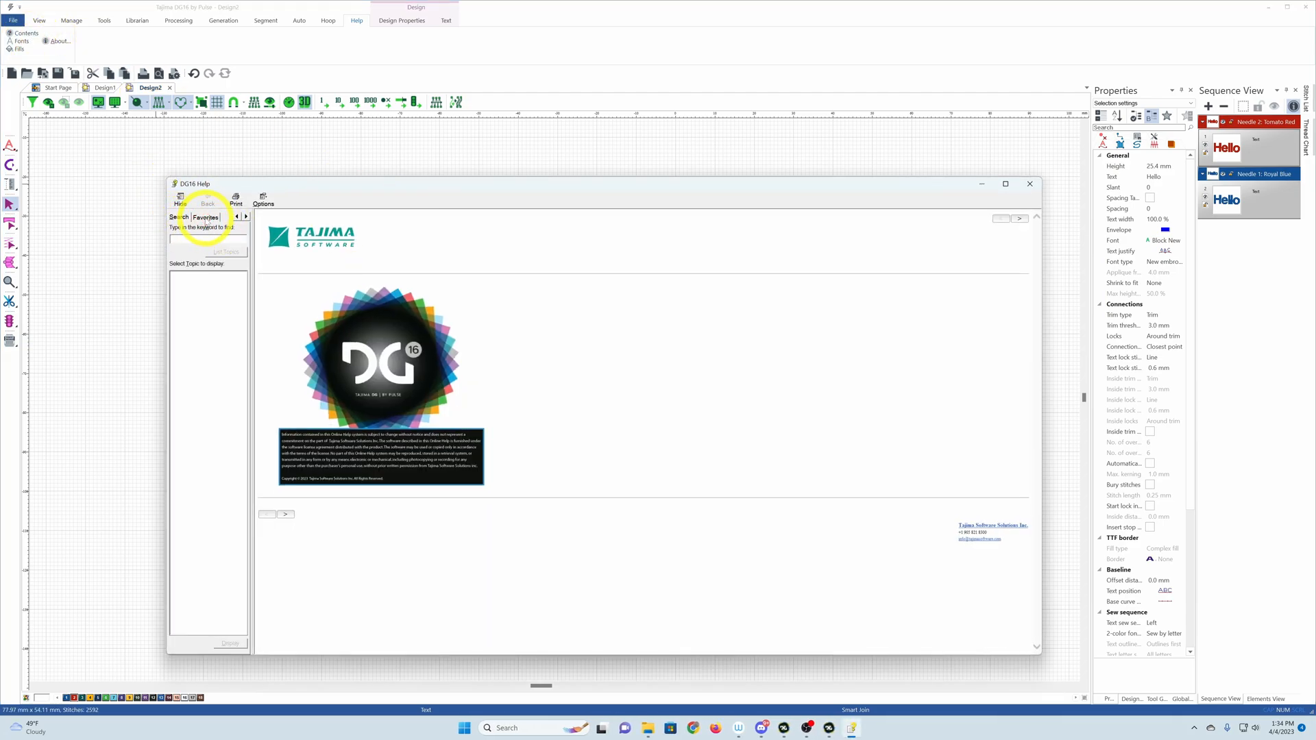
left_click(1029, 183)
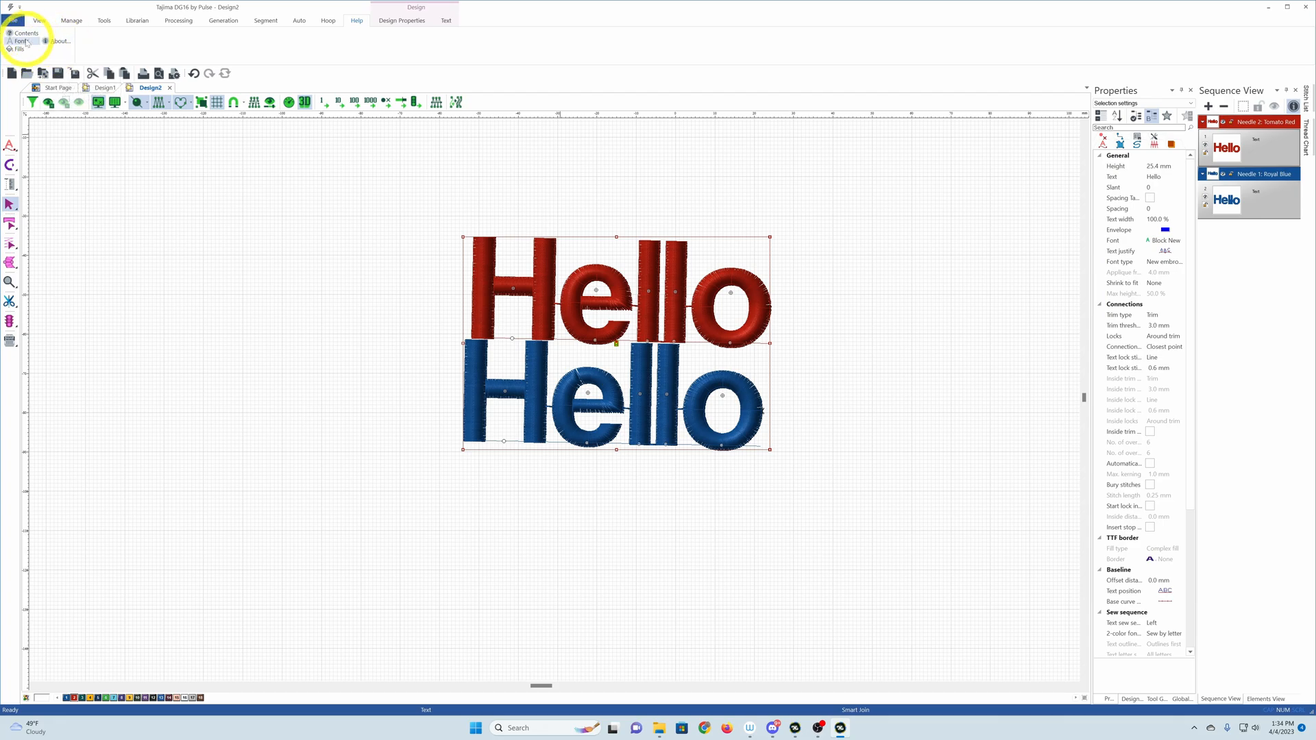
Open the font help in an enlarged window, view the Block, Small and Color Blended Fonts topics, and close it.
left_click(26, 42)
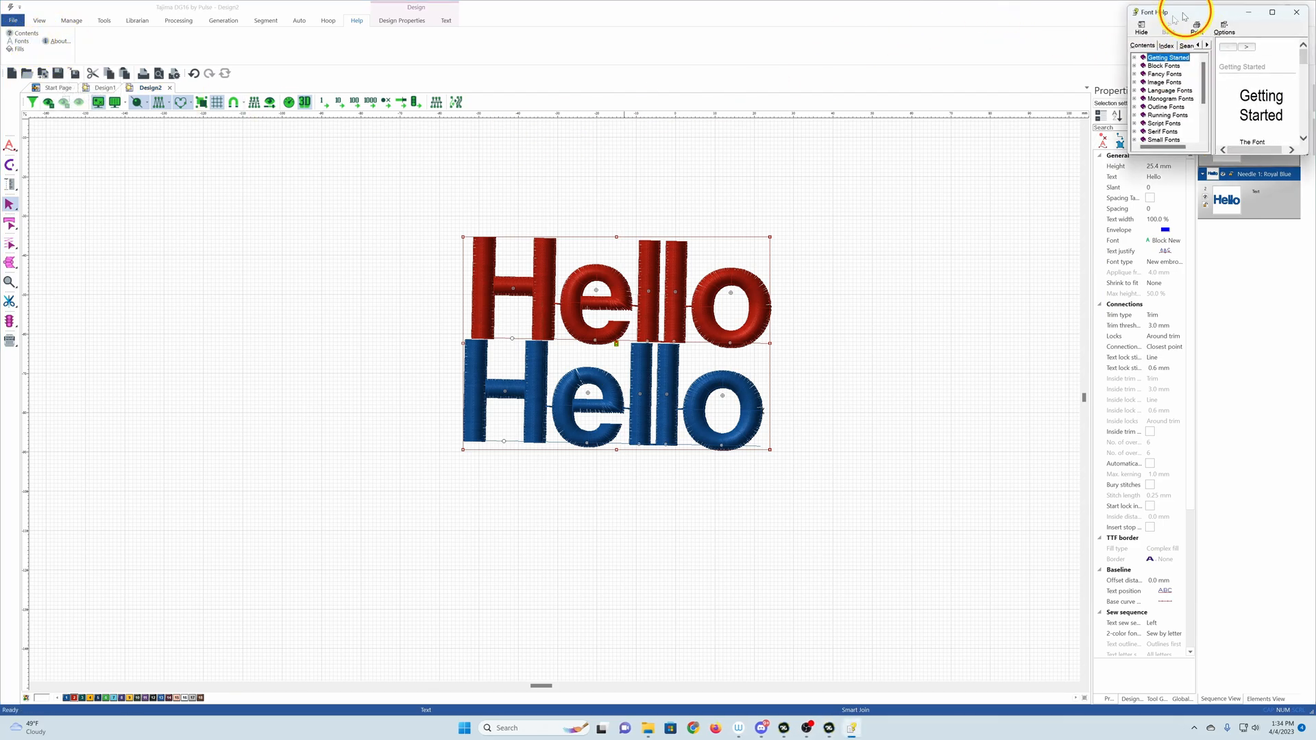
left_click_drag(1184, 16, 399, 206)
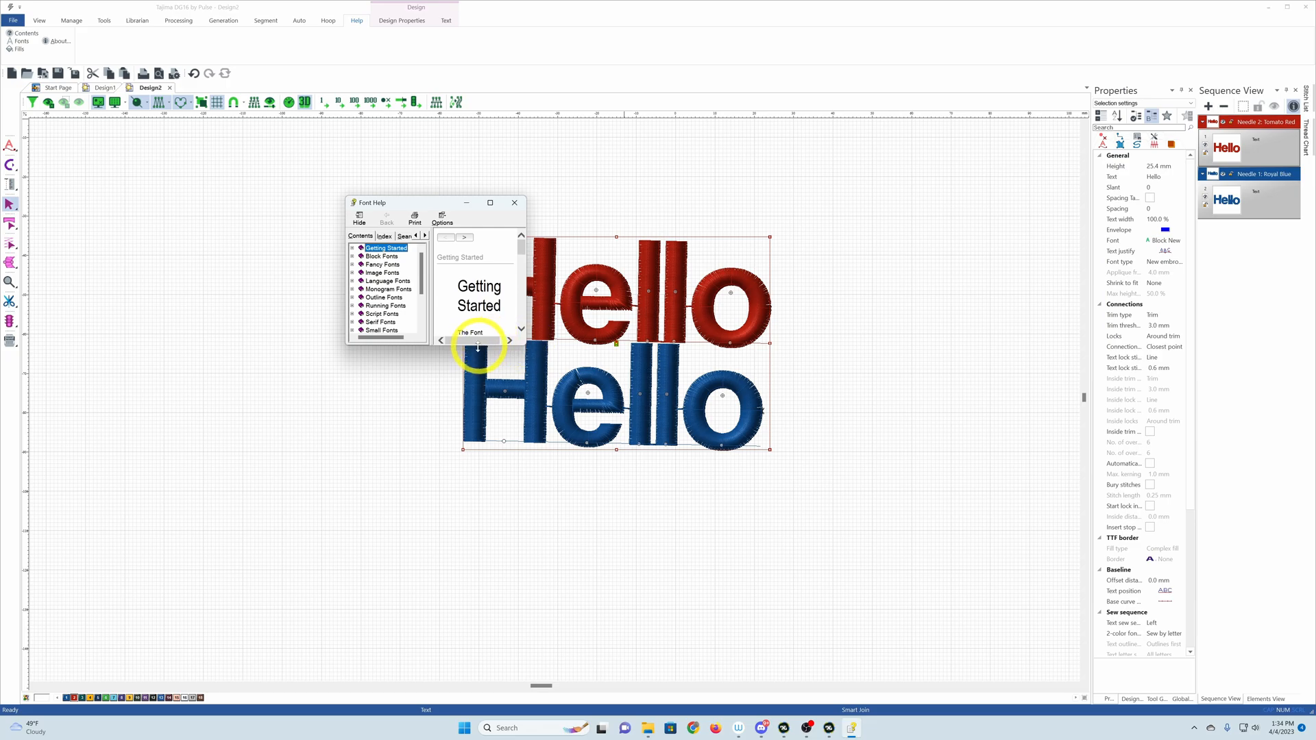
left_click_drag(476, 346, 487, 566)
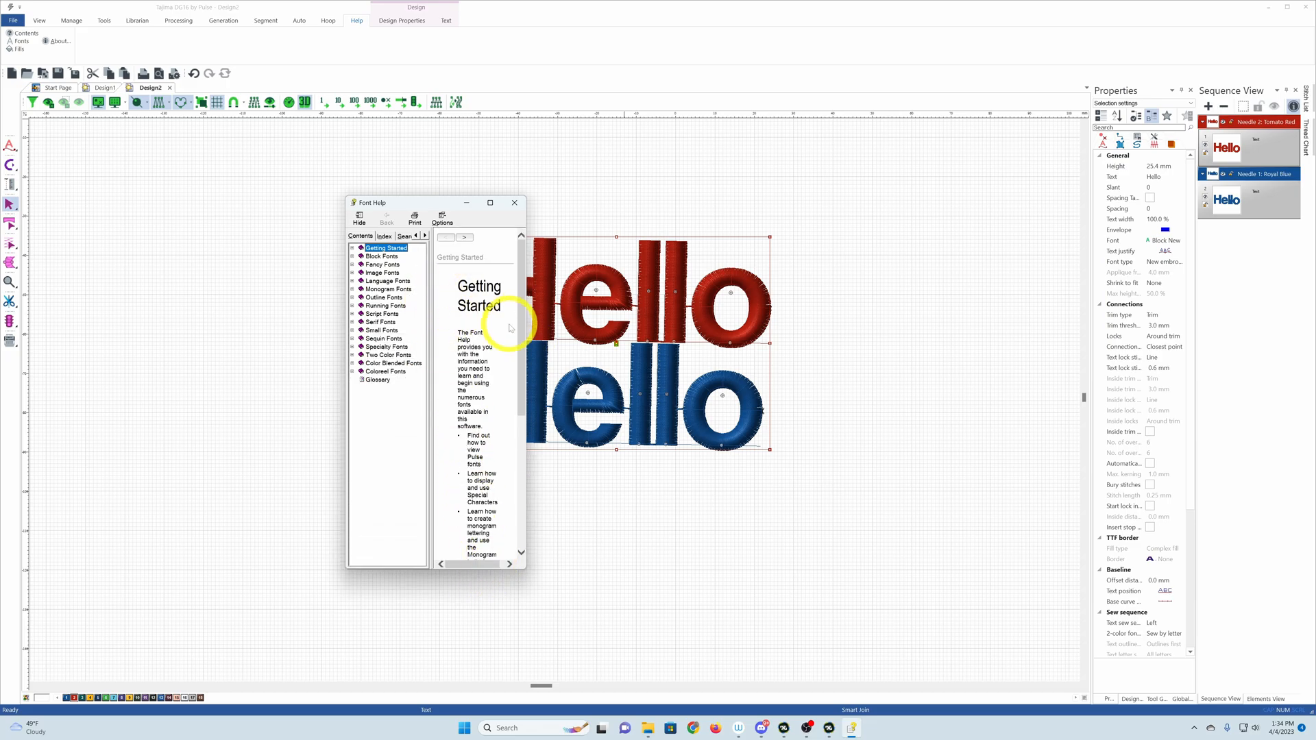
left_click_drag(524, 328, 669, 330)
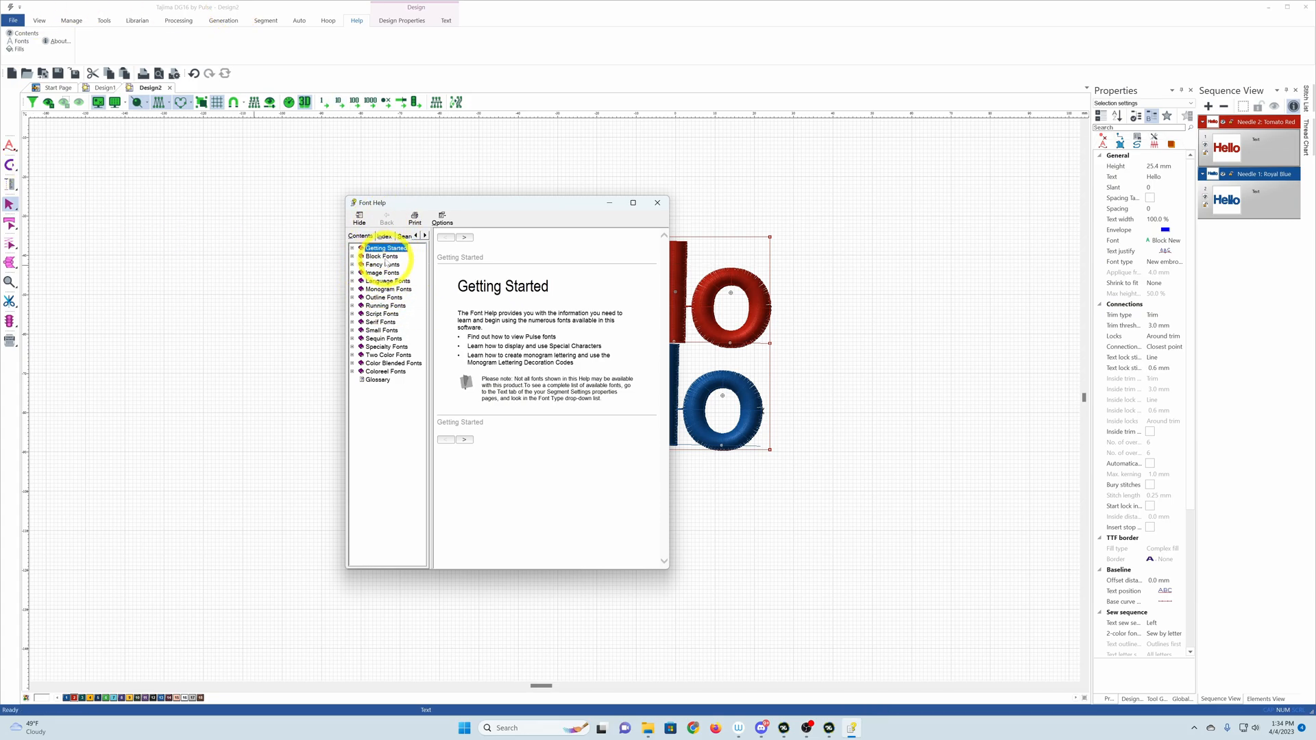
left_click(382, 256)
left_click(382, 329)
left_click(387, 362)
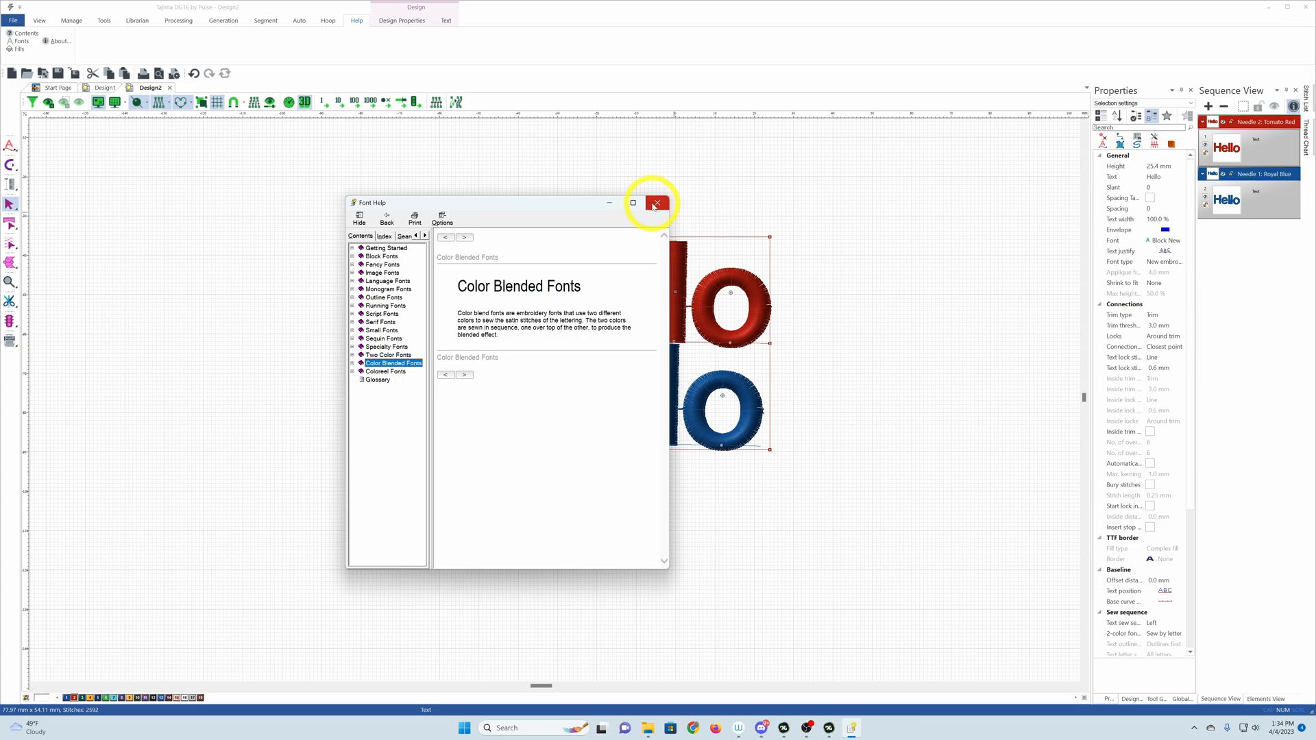
left_click(656, 204)
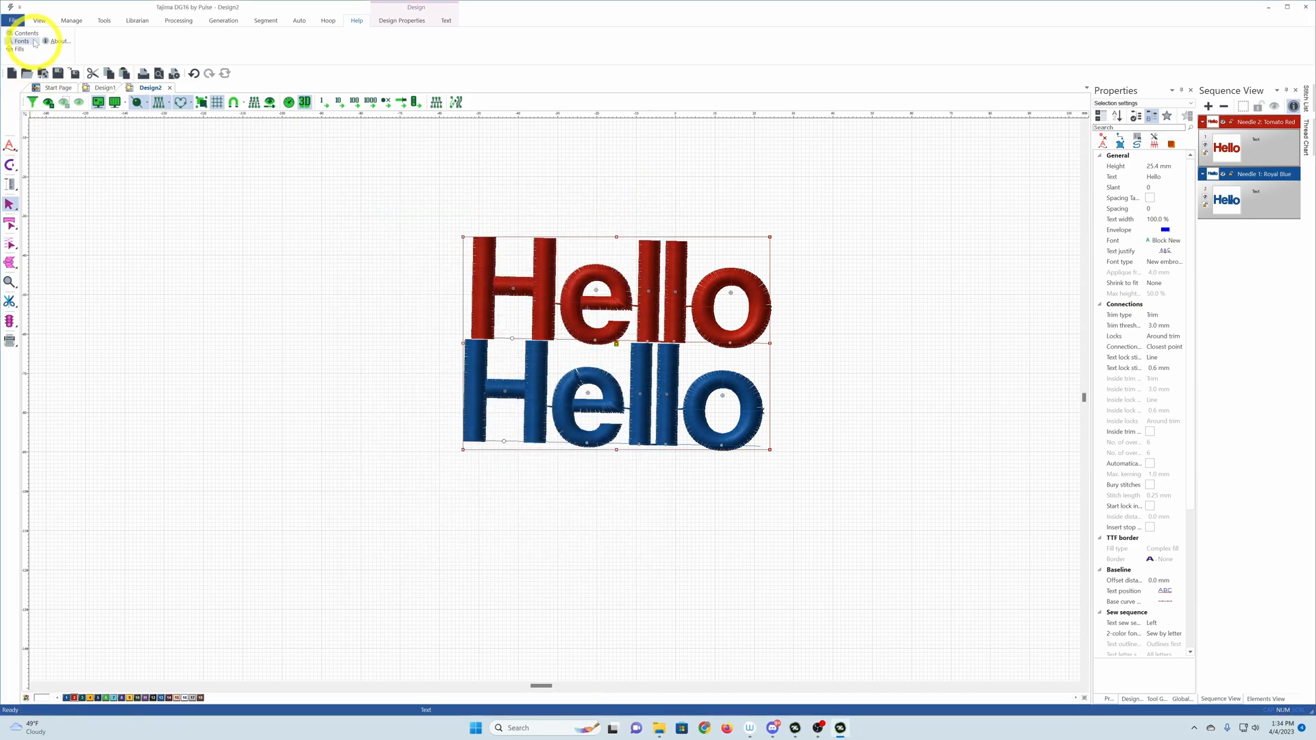
Look up the Add trim command topic in the help index, read it and close the help.
left_click(27, 34)
left_click(236, 217)
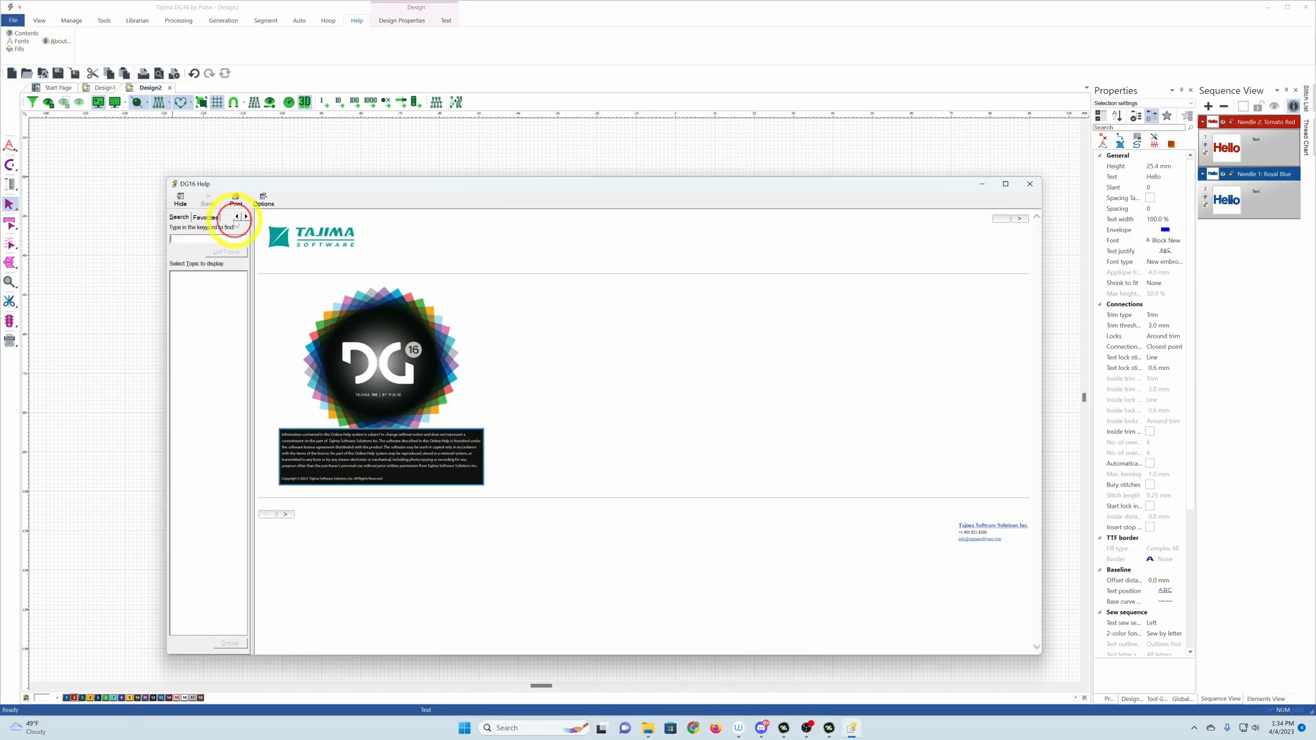
left_click(237, 217)
left_click(181, 217)
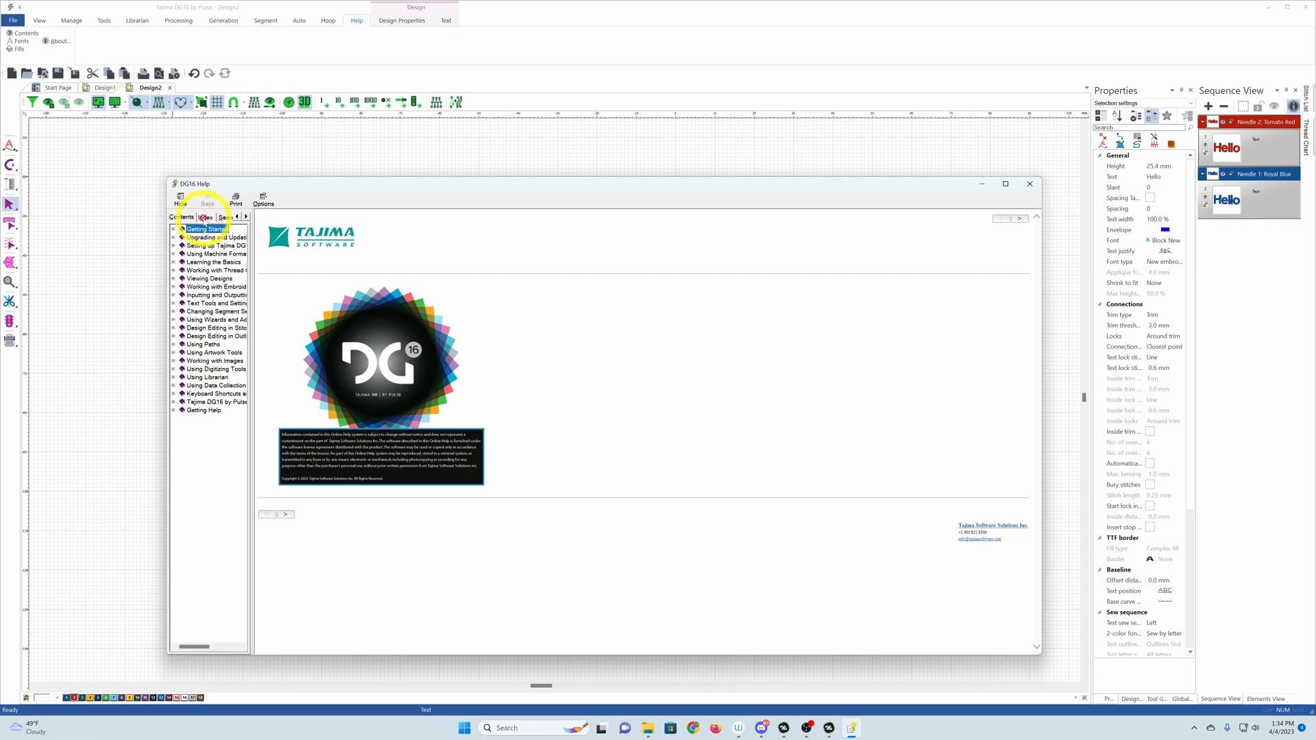
left_click(204, 218)
left_click(196, 320)
left_click(200, 343)
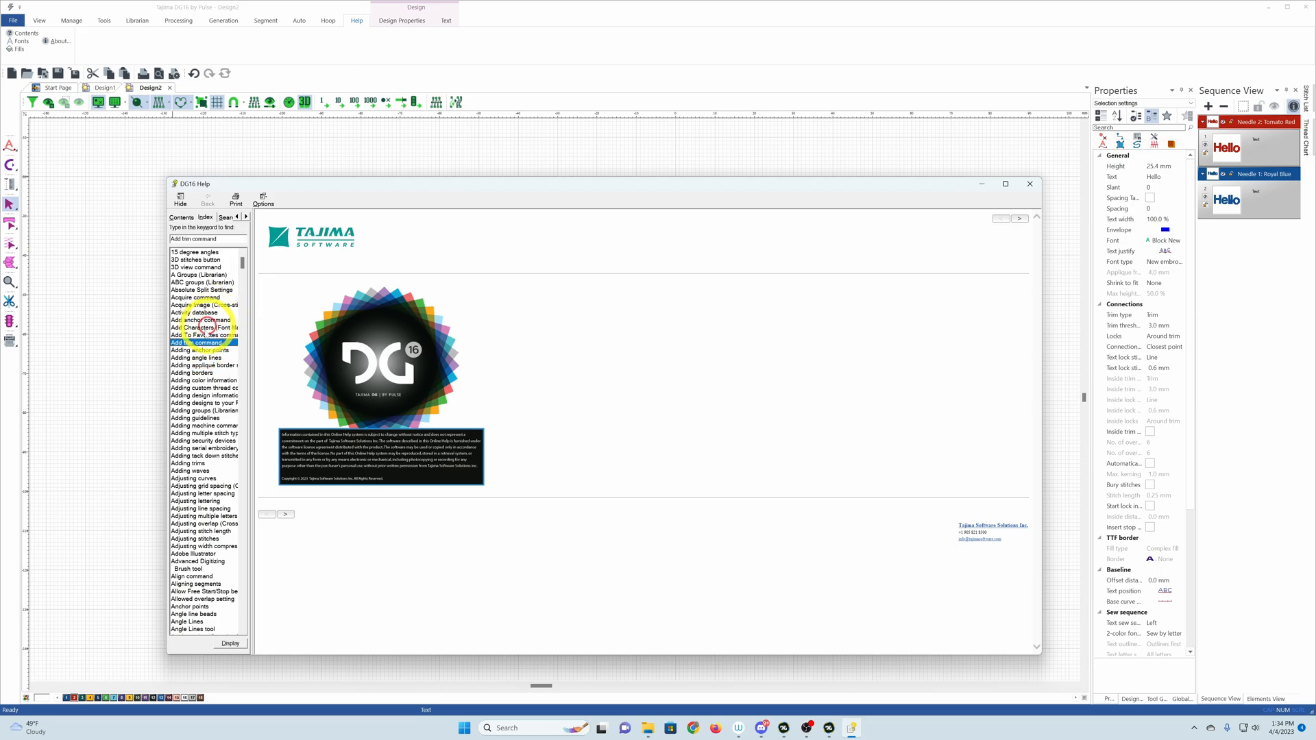
double_click(201, 343)
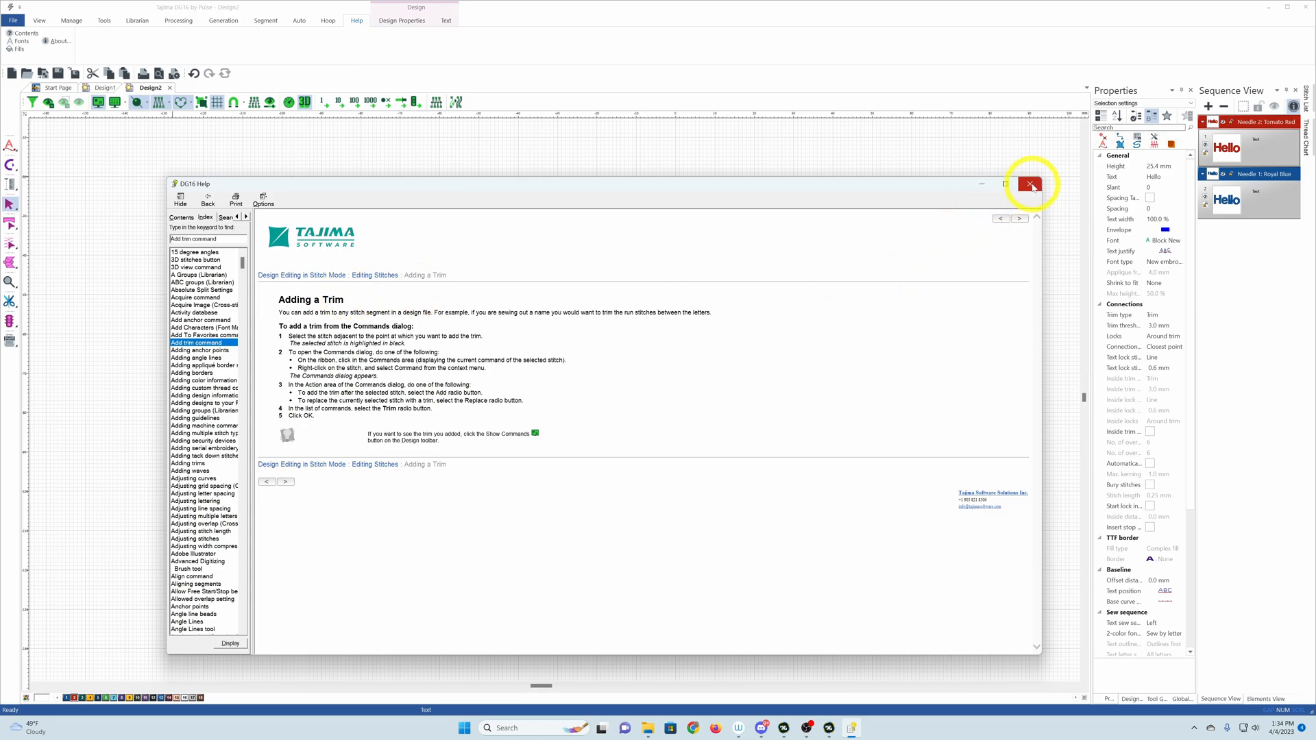
left_click(1029, 183)
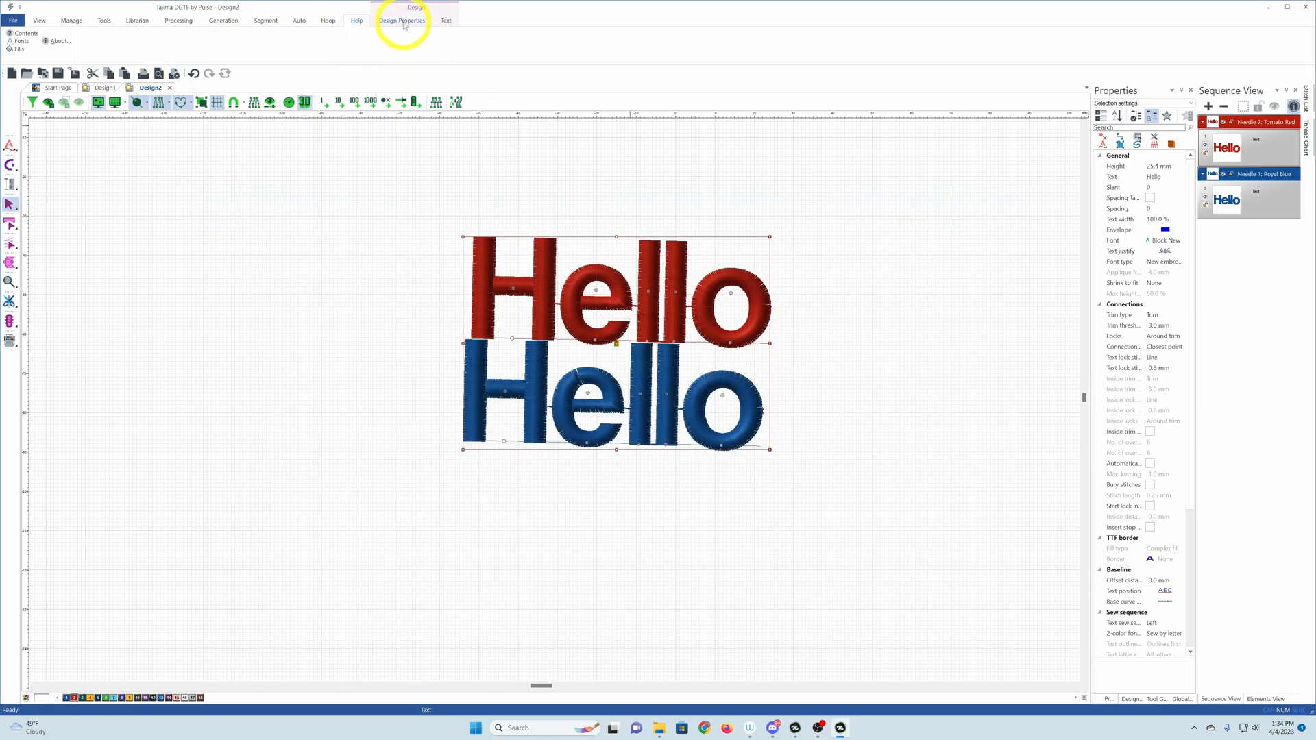
Review the hoop and frame options for the design start position and set it to None.
left_click(402, 20)
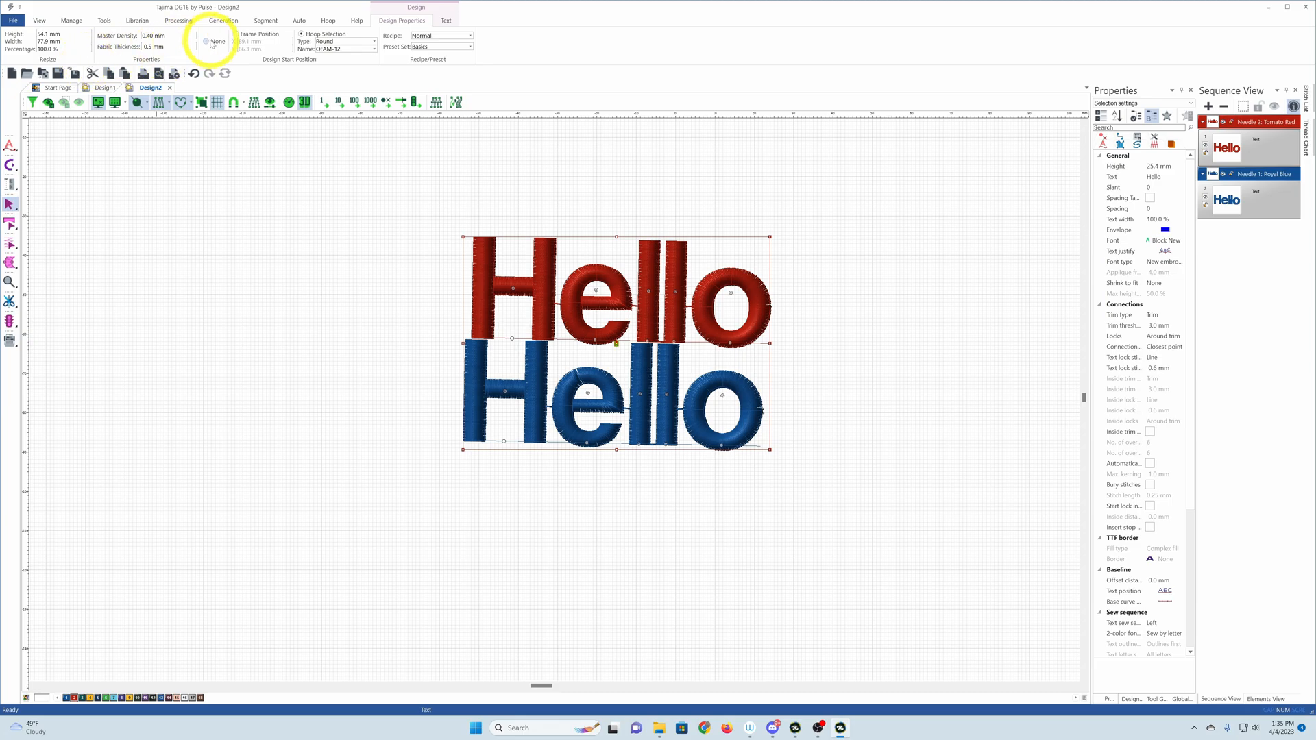
left_click(341, 41)
left_click(343, 43)
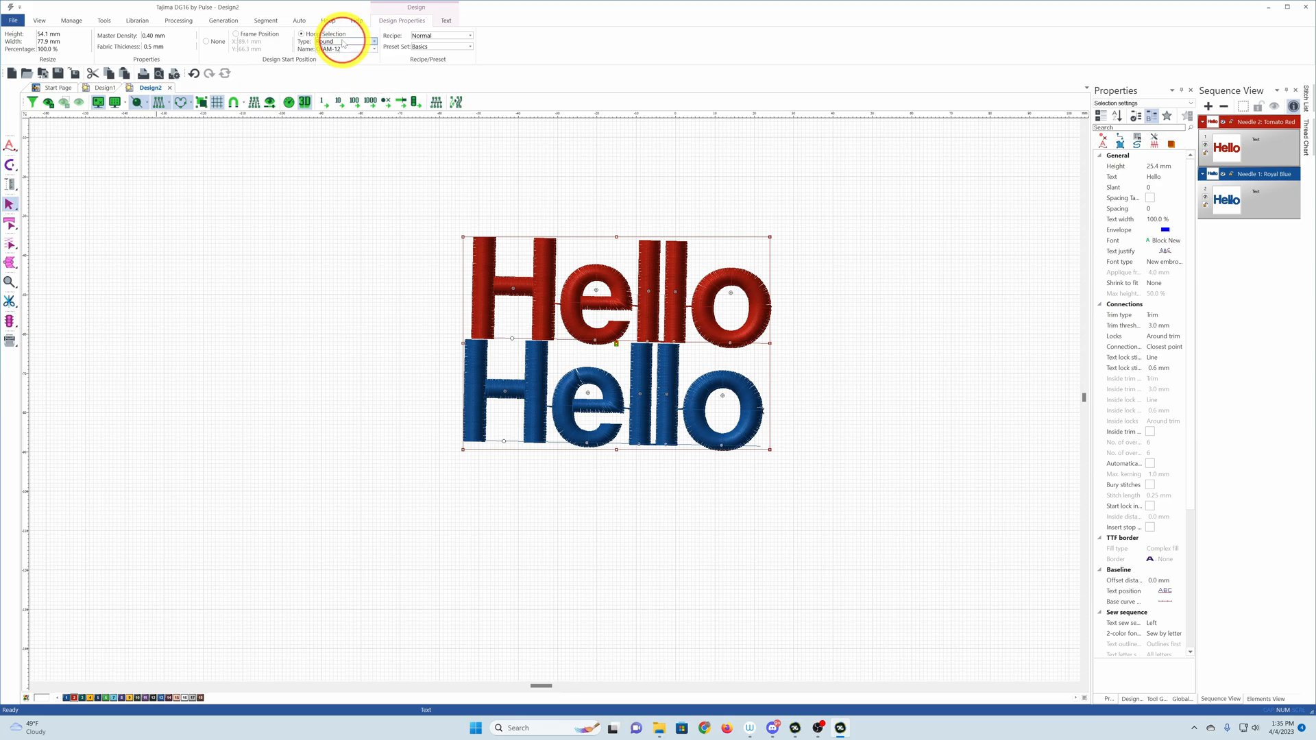
left_click(342, 50)
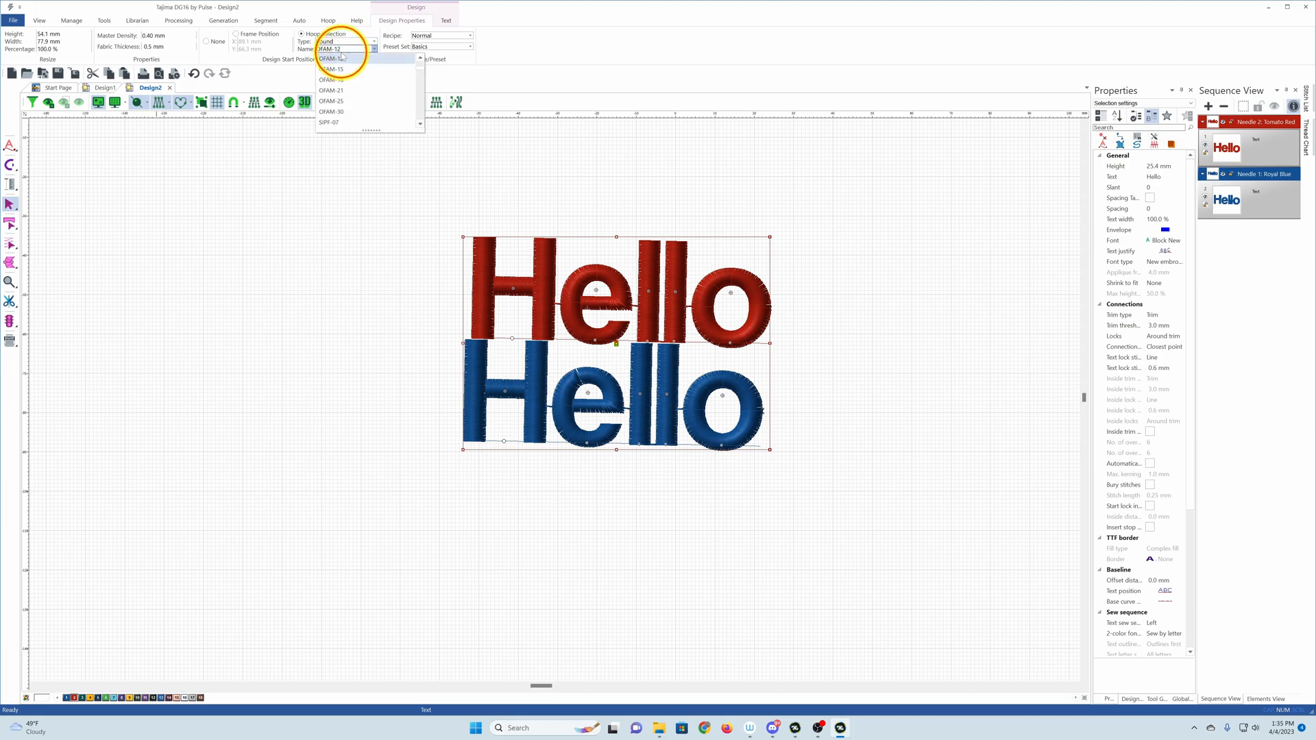
left_click(237, 52)
left_click(205, 42)
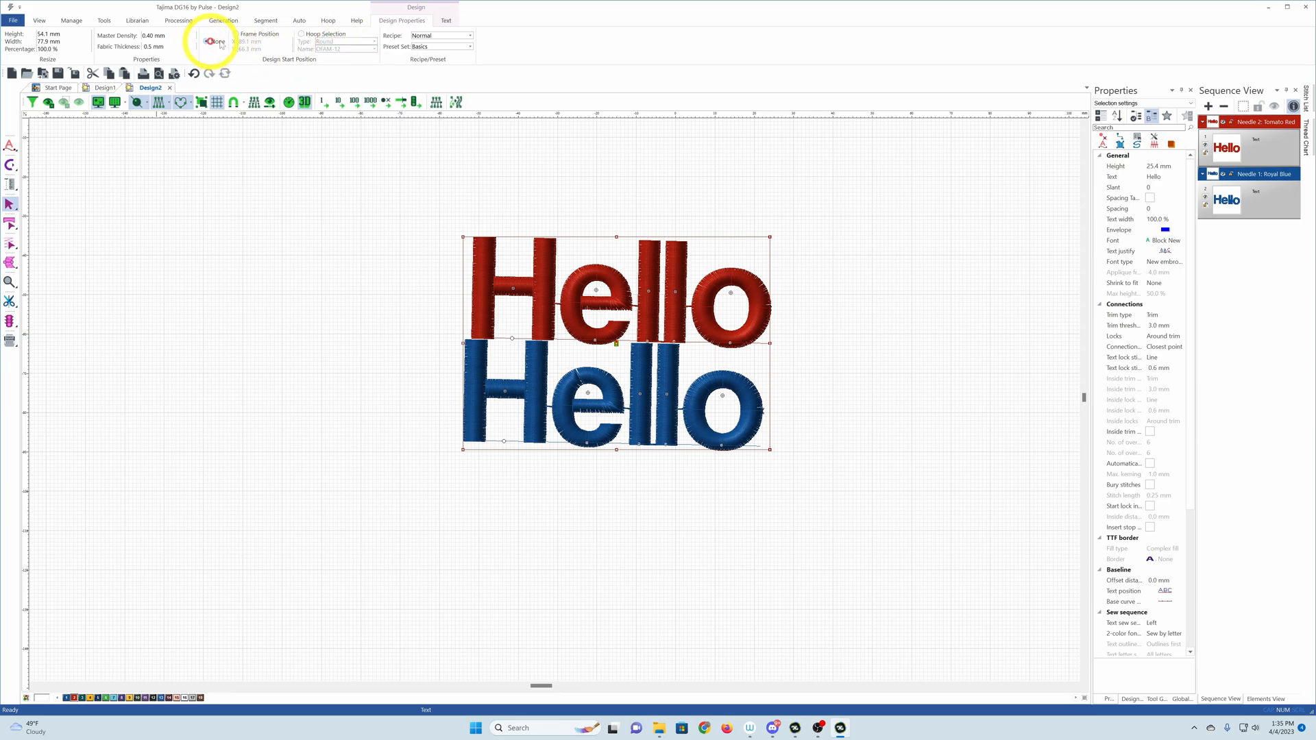
left_click(236, 34)
left_click(206, 42)
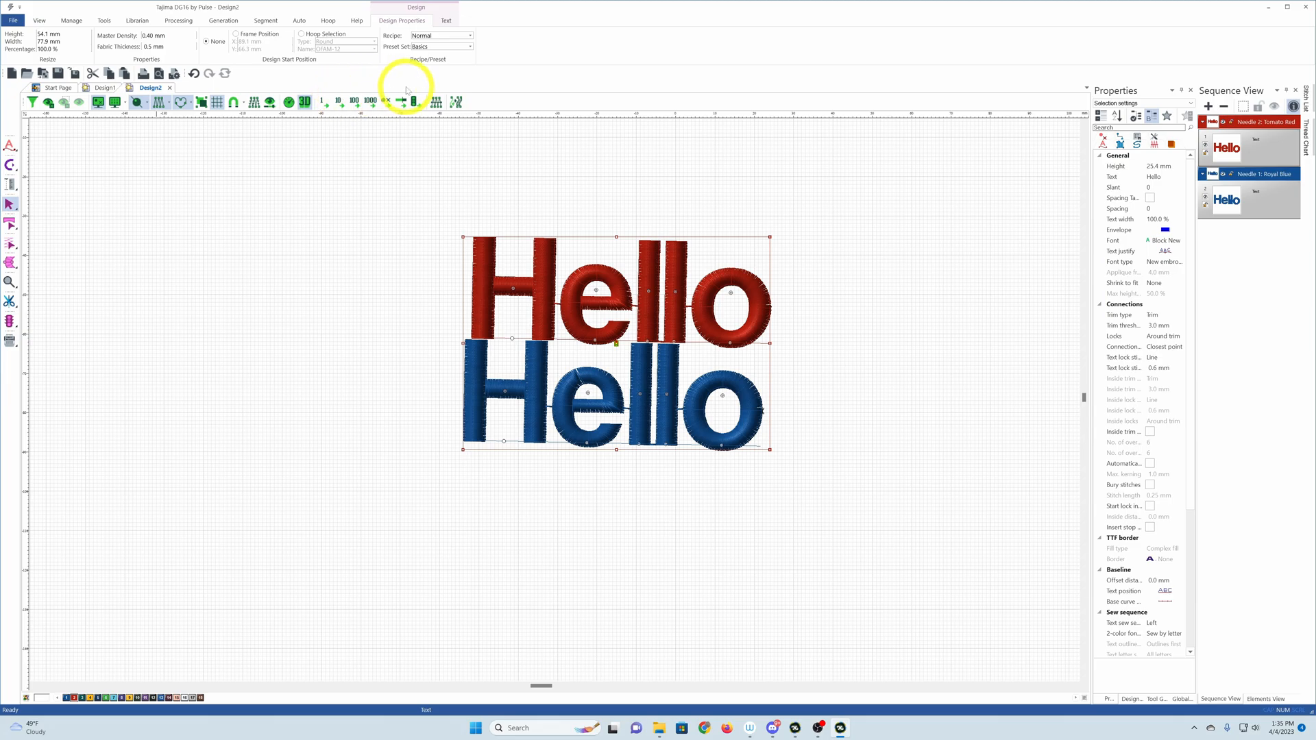
Set the design's recipe to Pullover with the Basics preset set.
left_click(432, 37)
left_click(432, 52)
left_click(442, 36)
left_click(436, 60)
left_click(438, 46)
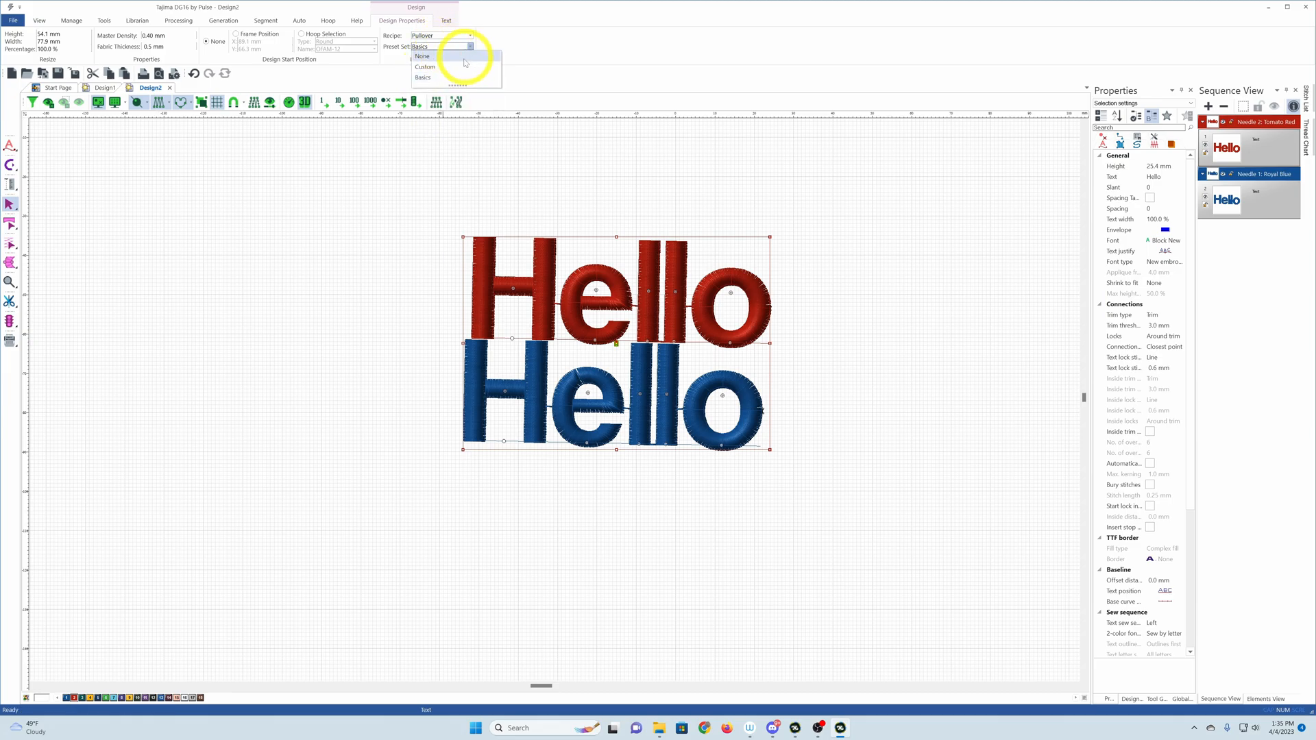
left_click(445, 77)
Select both Hello texts and set the design's recipe to Shirt Cuff.
left_click(493, 270)
left_click_drag(422, 209, 816, 449)
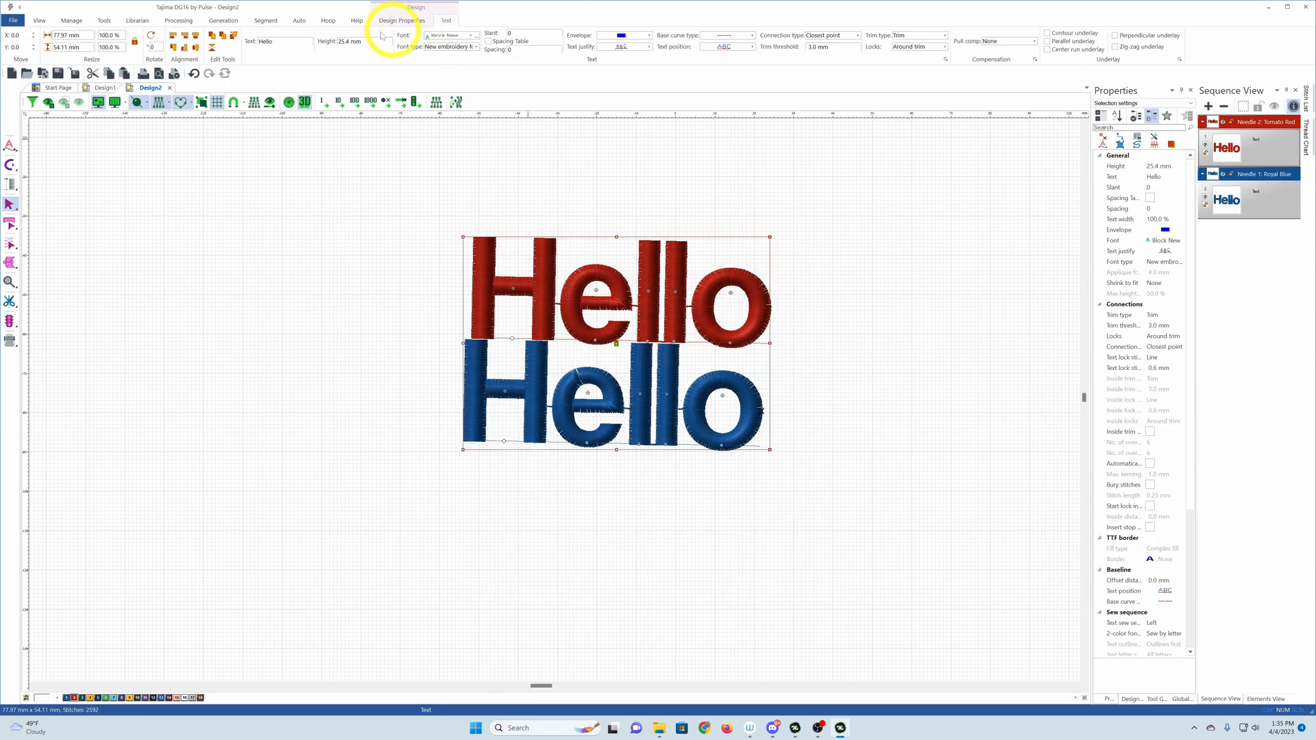
left_click(389, 22)
left_click(428, 36)
left_click(429, 39)
left_click(437, 41)
left_click(432, 61)
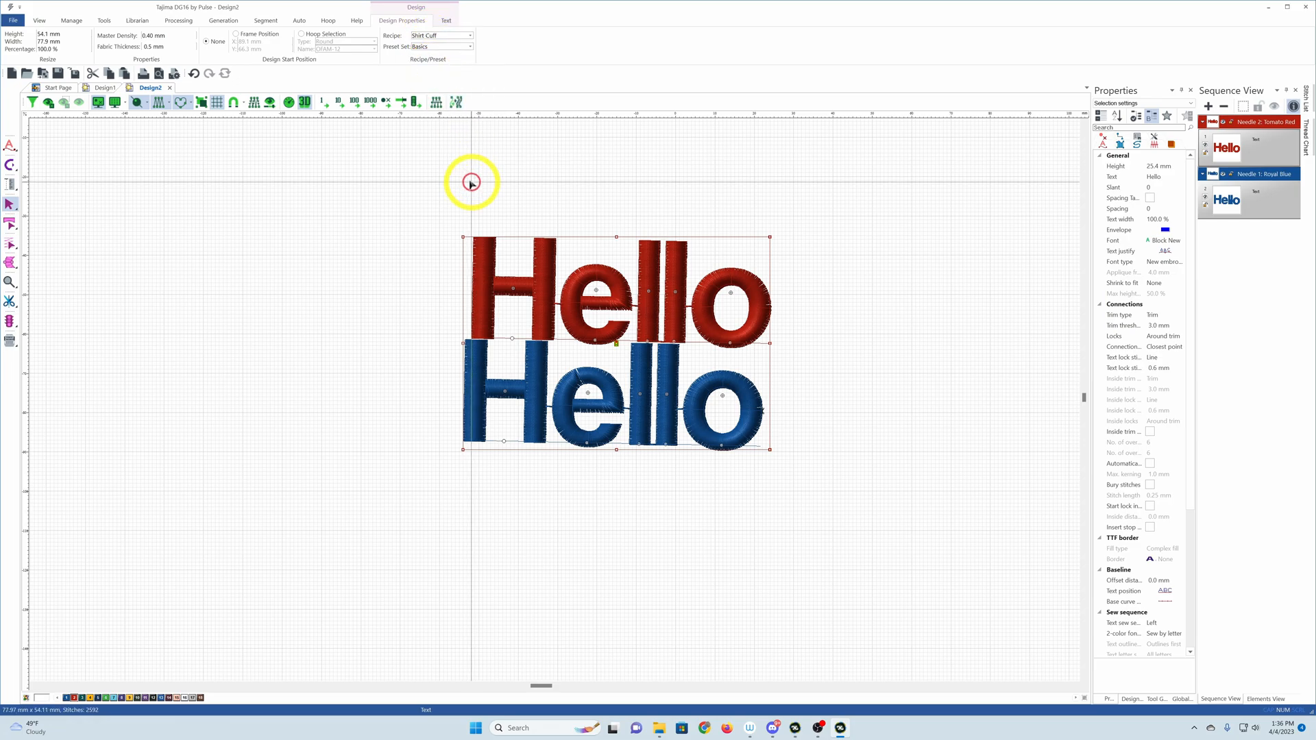
Select only the red Hello text and review its available font types without changing the type.
left_click(449, 26)
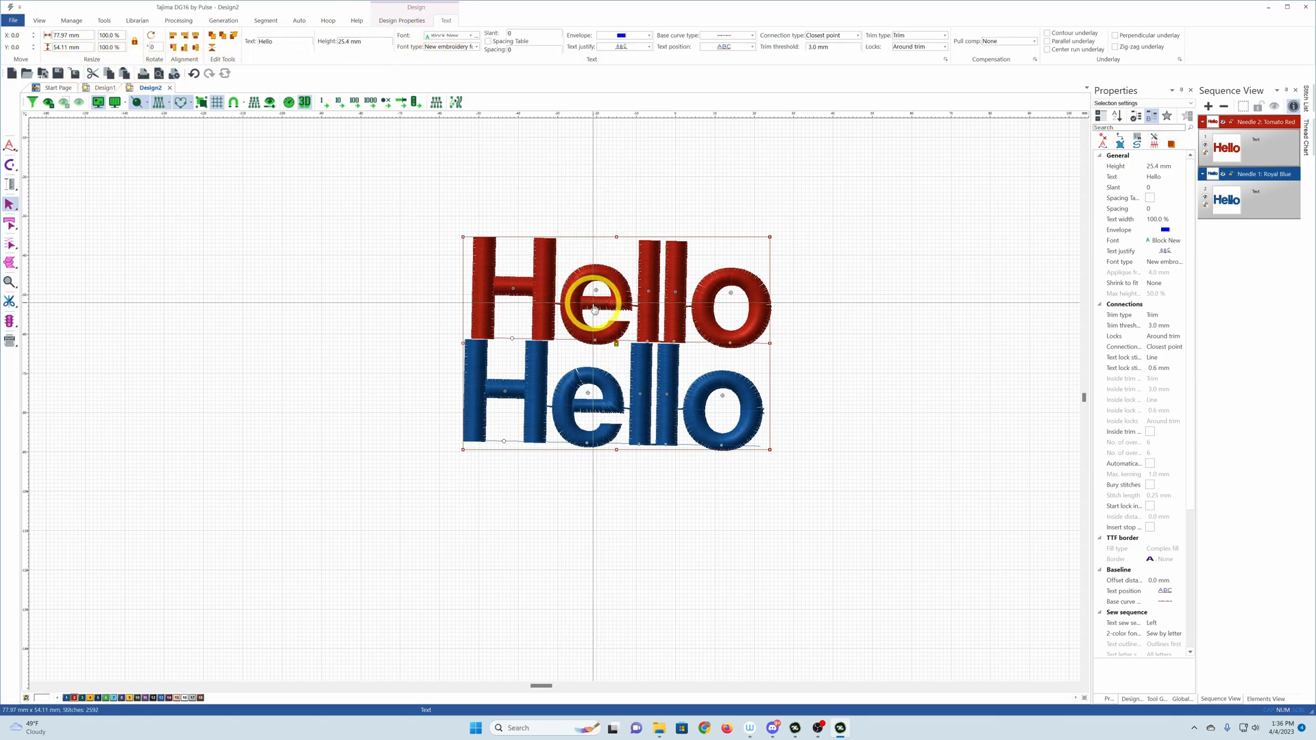
left_click(314, 279)
left_click(586, 295)
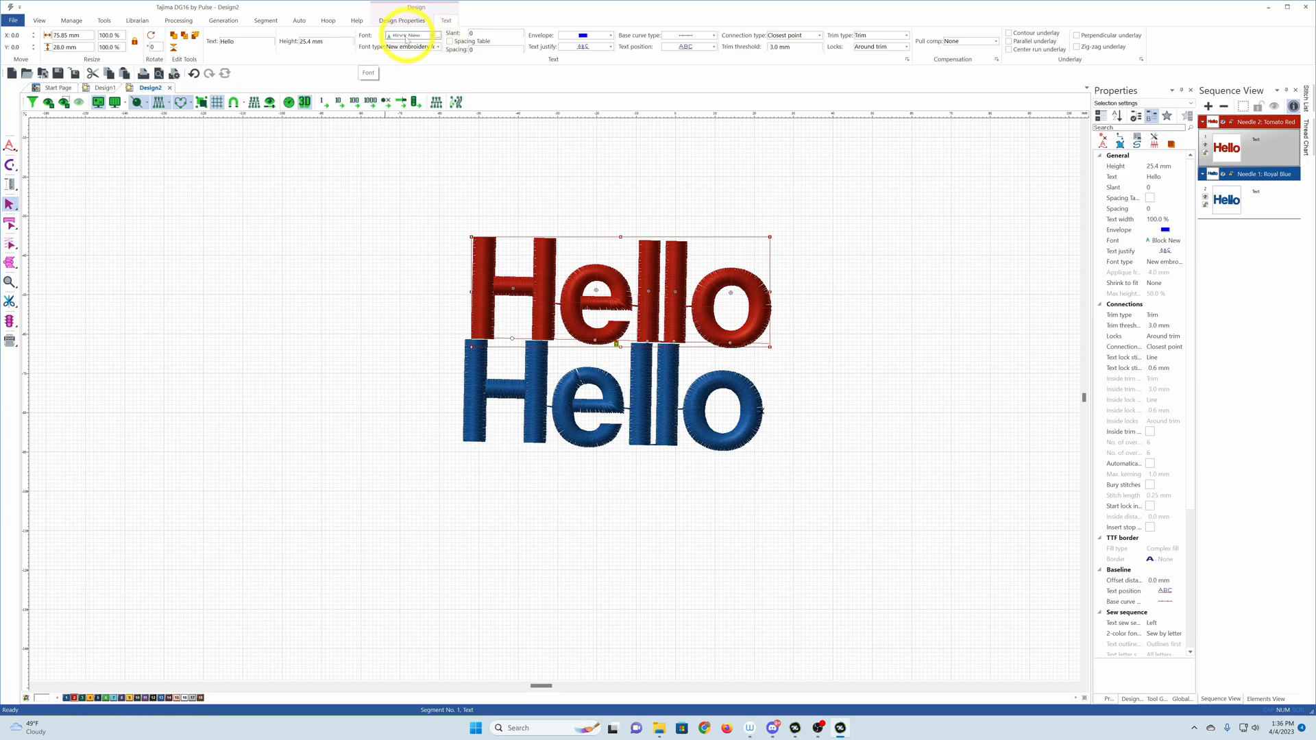
left_click(431, 47)
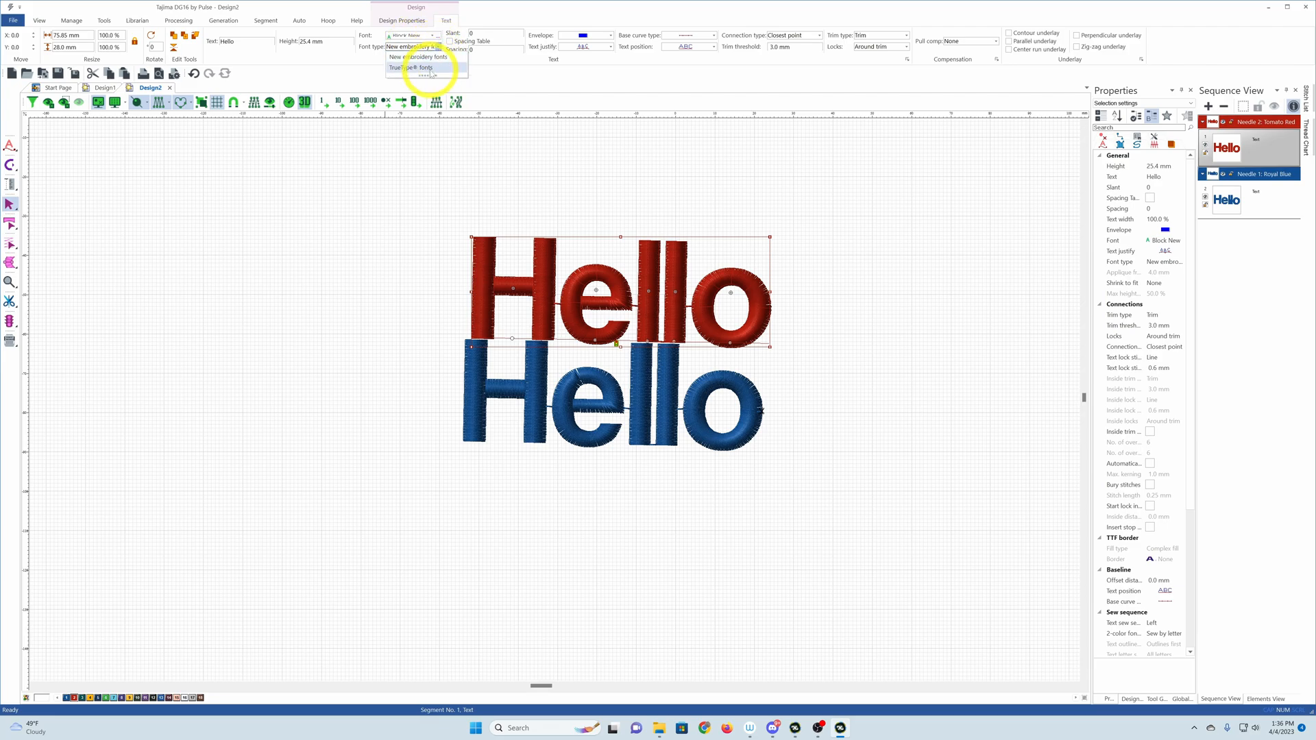
left_click(435, 48)
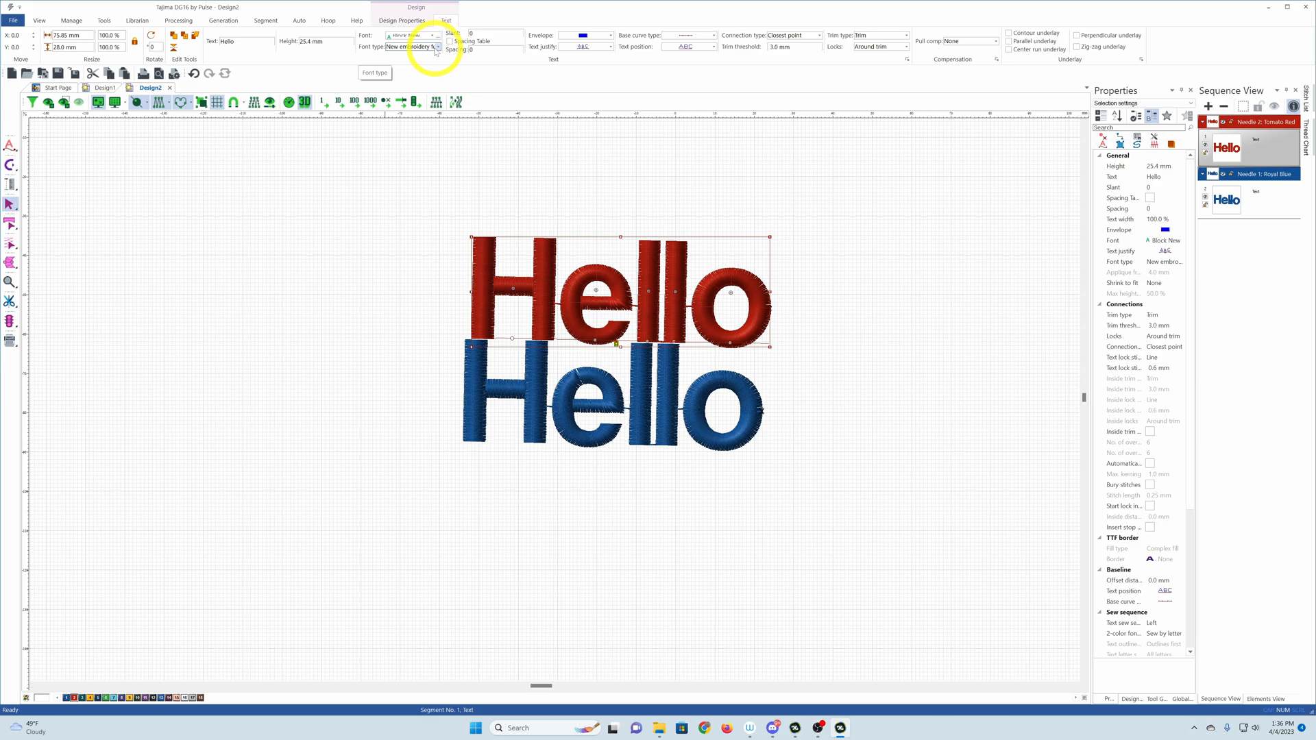
Set the red Hello text's slant to 15 and its letter spacing to 10.
left_click(491, 34)
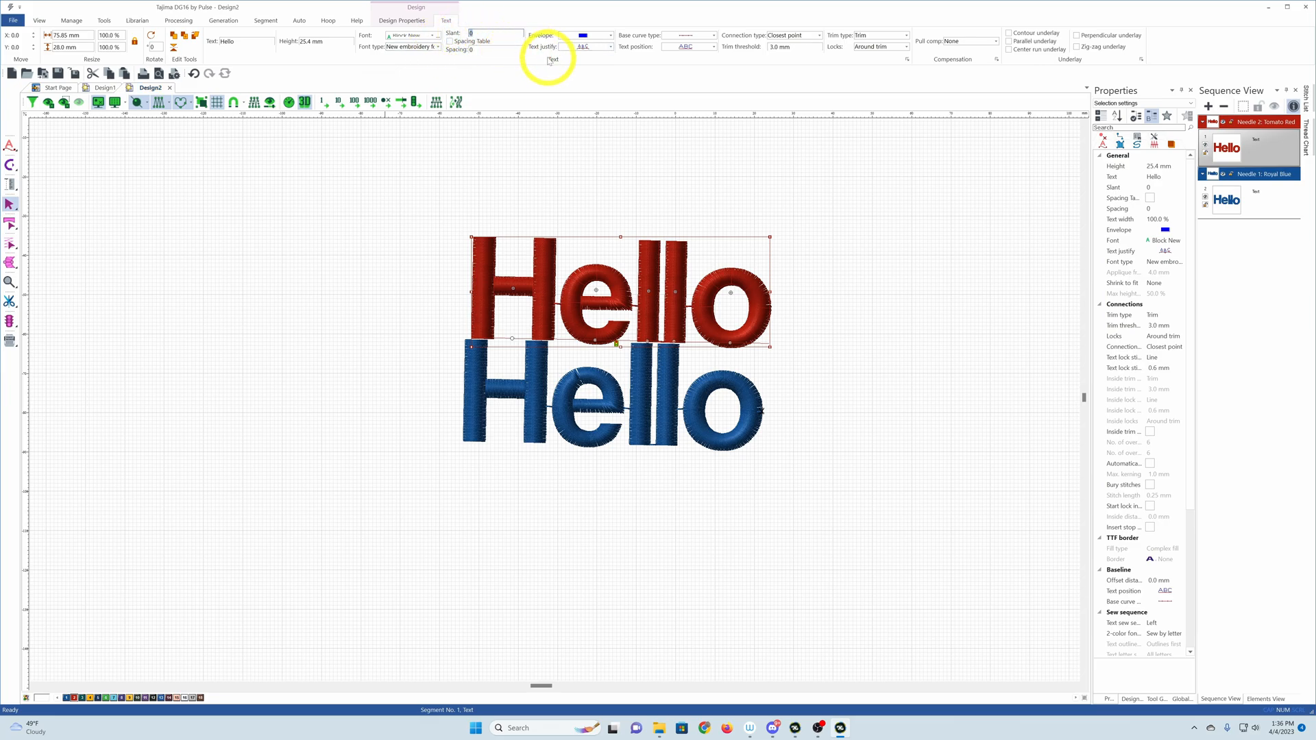
left_click(505, 50)
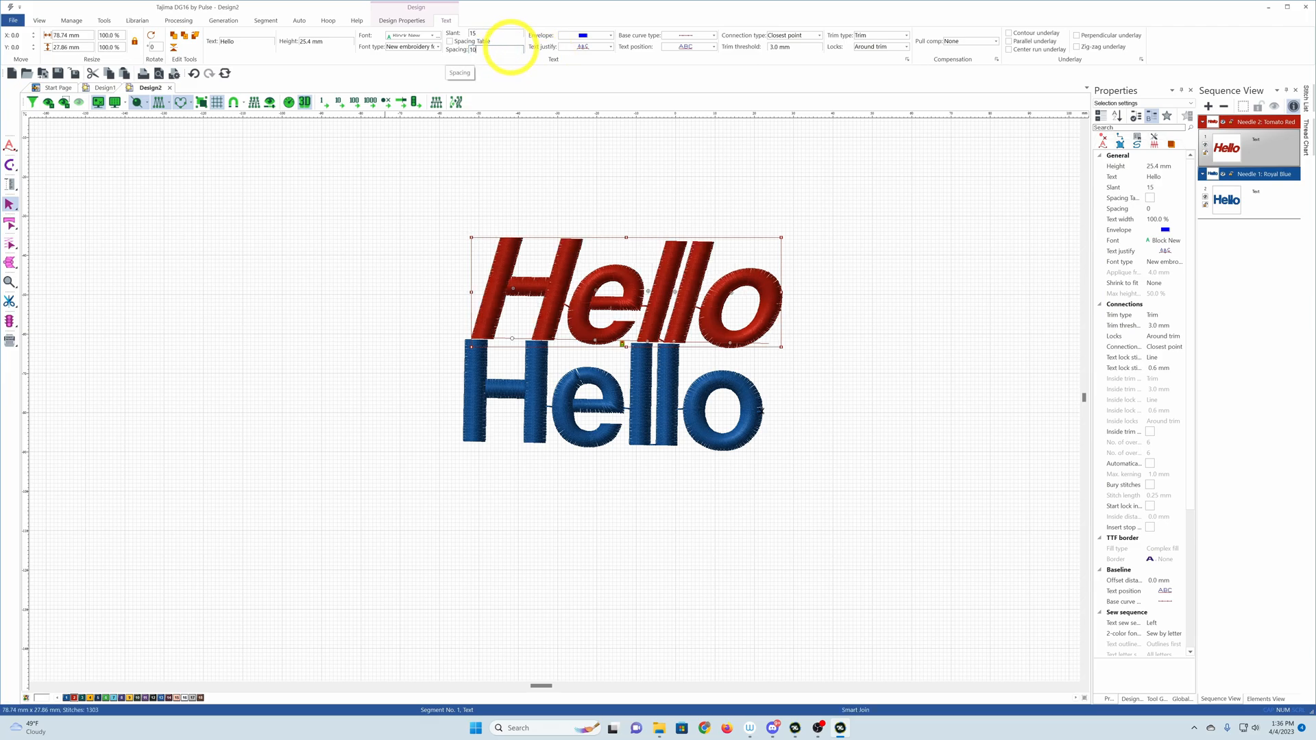
key("Return")
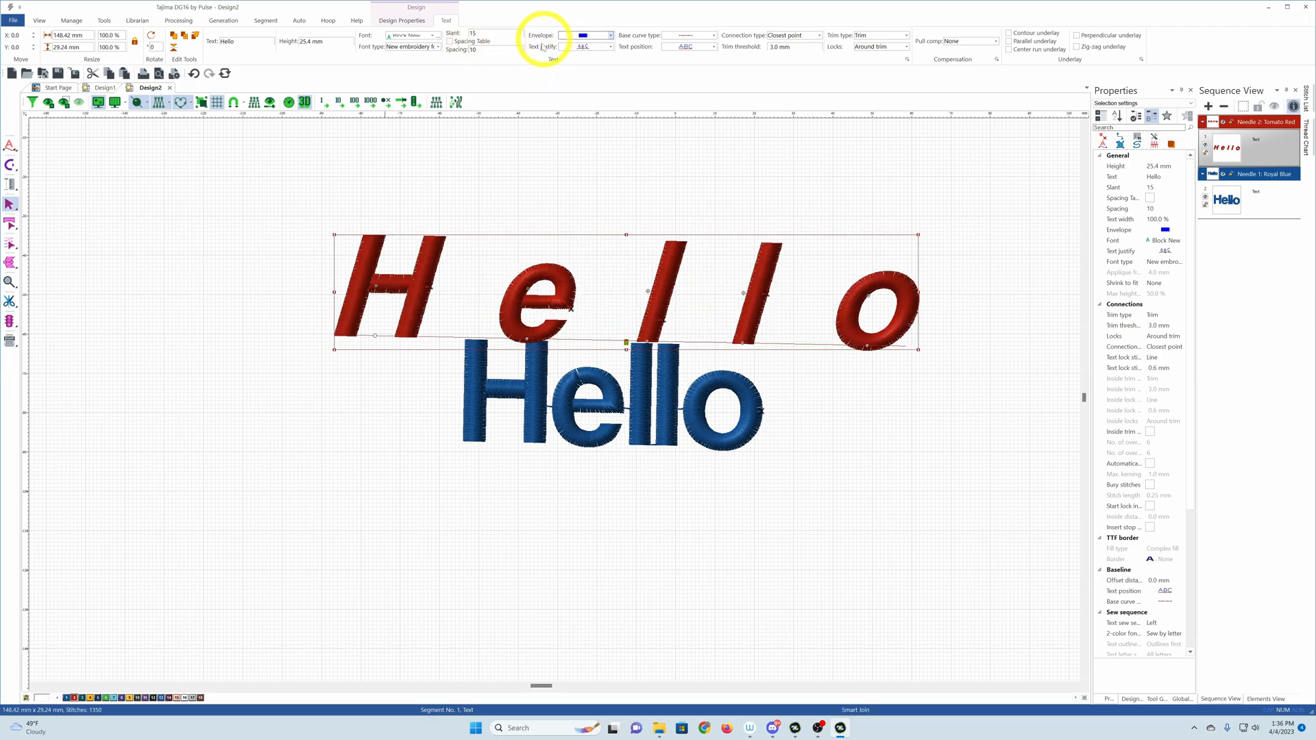
left_click(493, 50)
left_click_drag(493, 49, 459, 54)
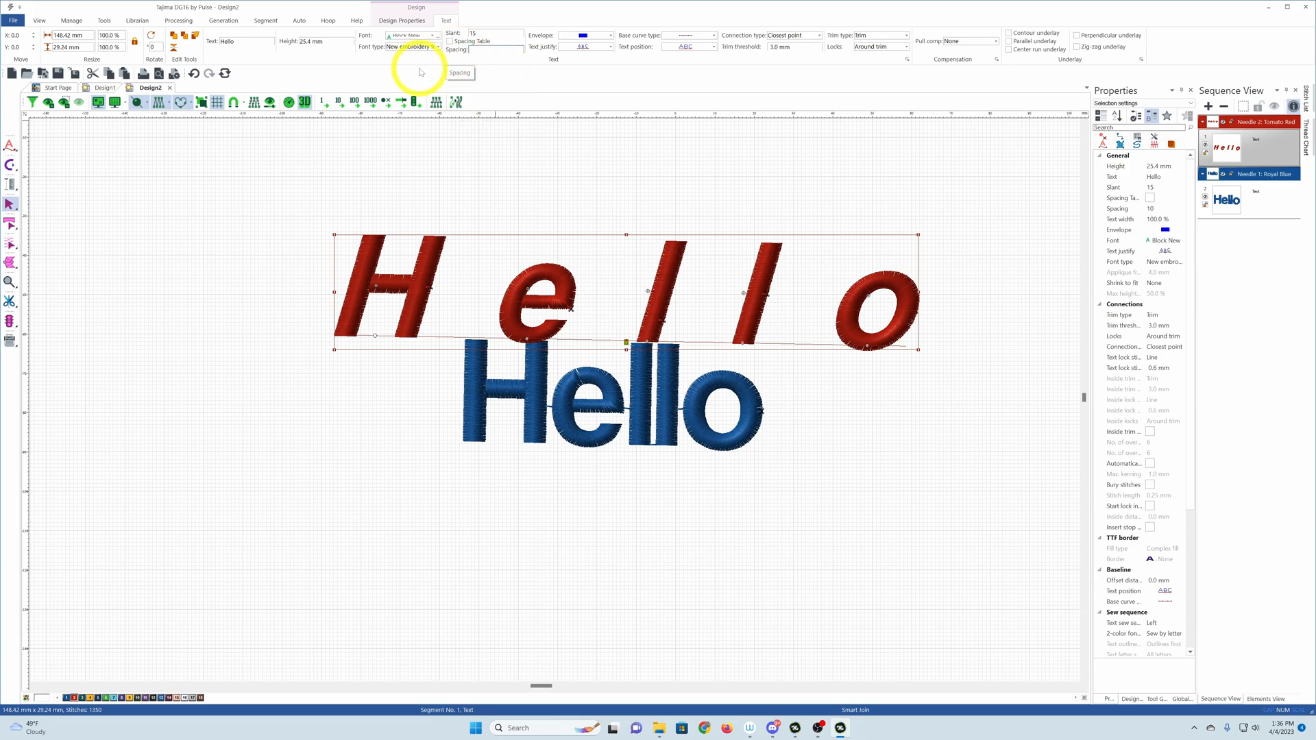
Apply the second envelope shape, with the dipped upper edge, to the red Hello text.
left_click(593, 37)
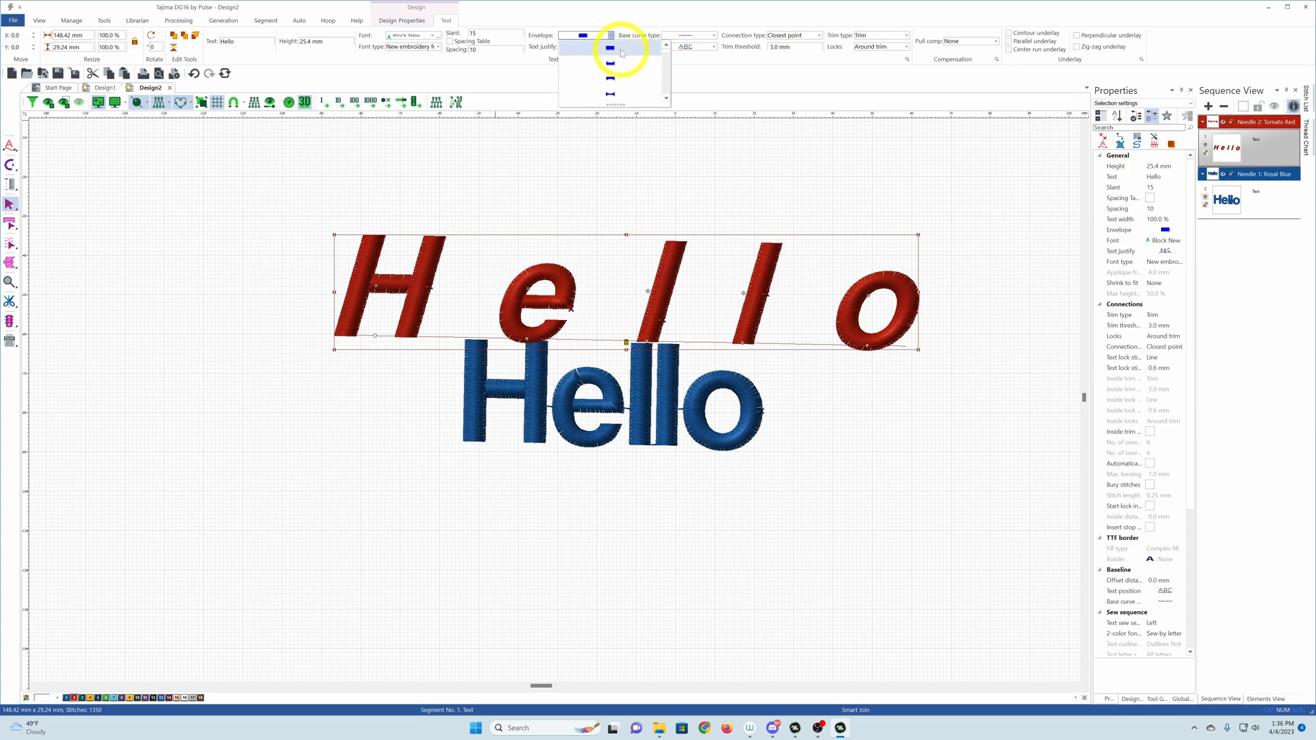
left_click(610, 63)
mouse_move(626, 240)
left_mouse_down()
mouse_move(625, 269)
mouse_move(622, 250)
left_mouse_up()
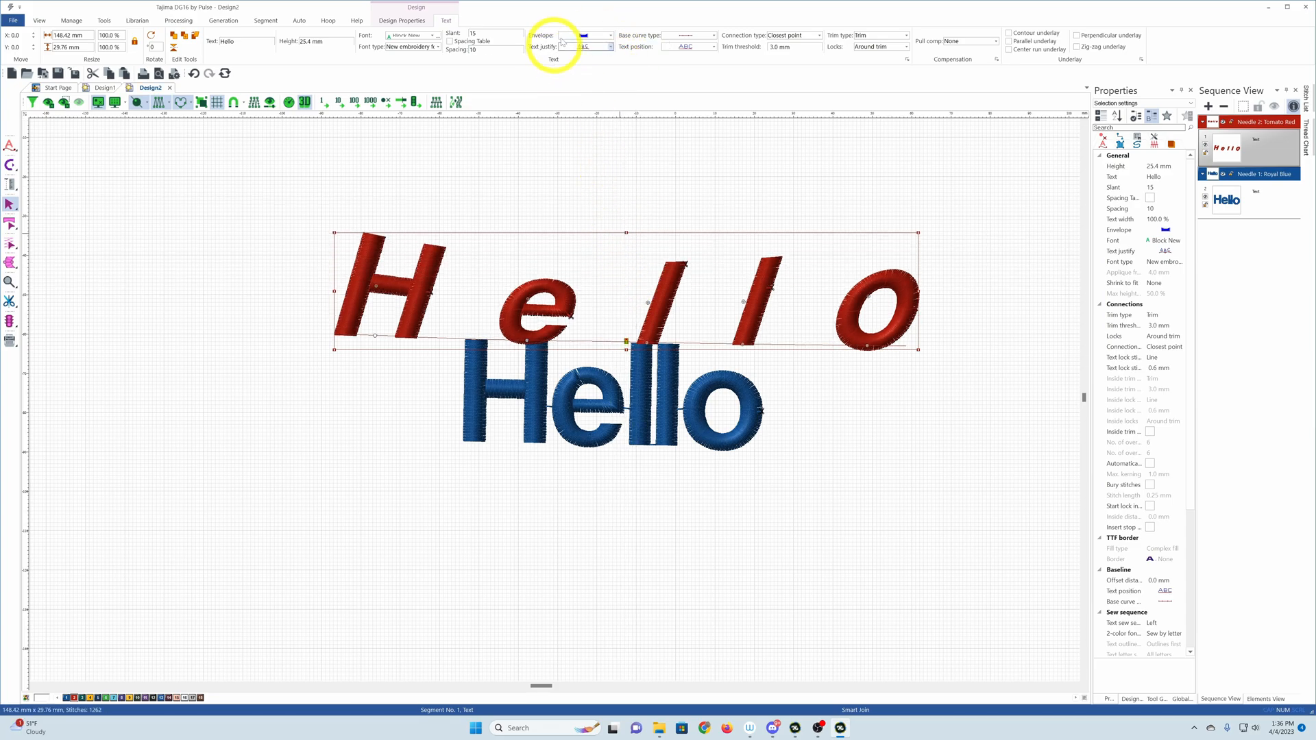
Return the red Hello text to the plain rectangular envelope and review its text justification options without changing the justification.
left_click(586, 35)
left_click(610, 47)
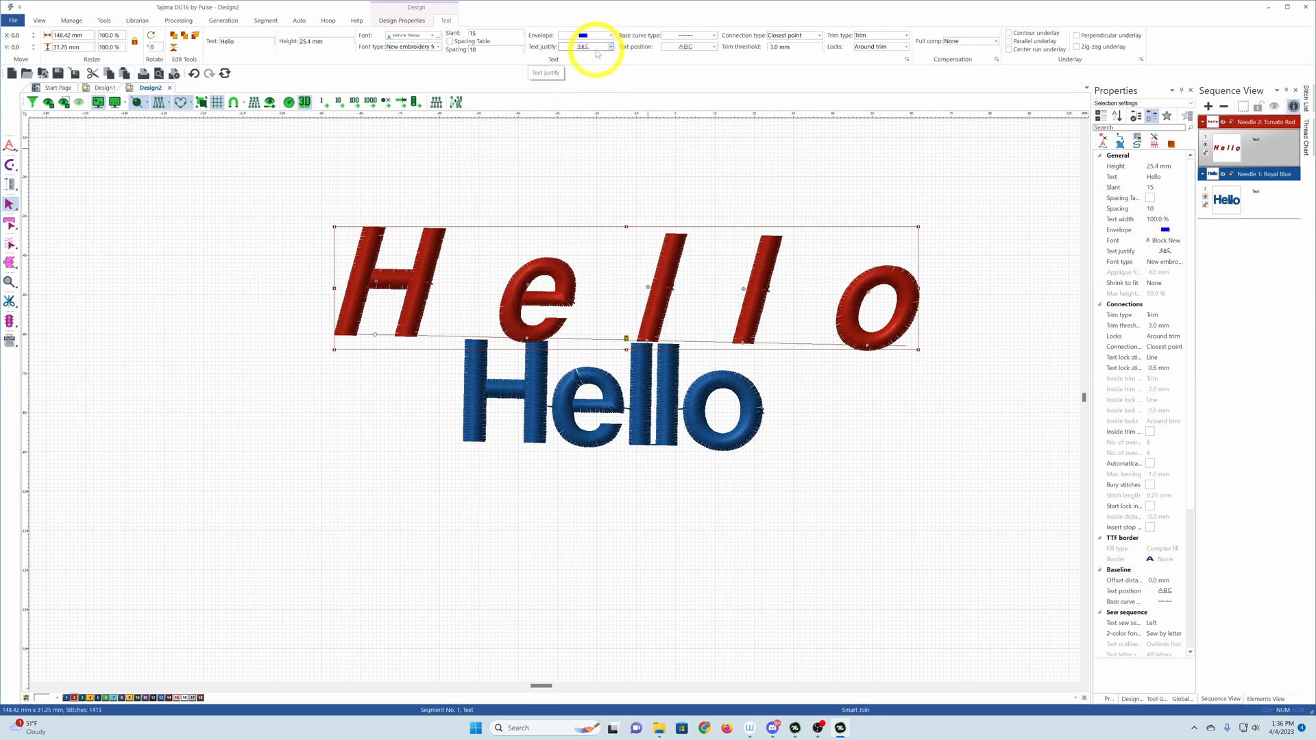
left_click(598, 46)
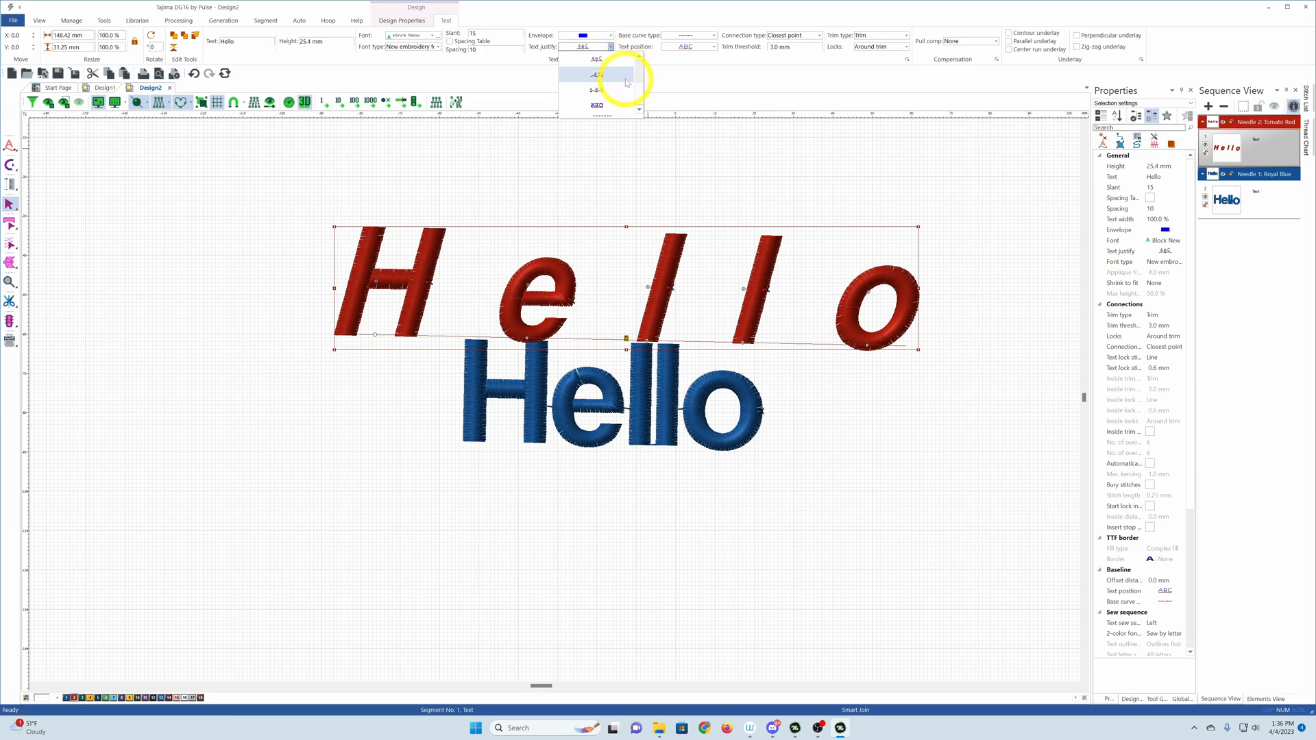
left_click(620, 110)
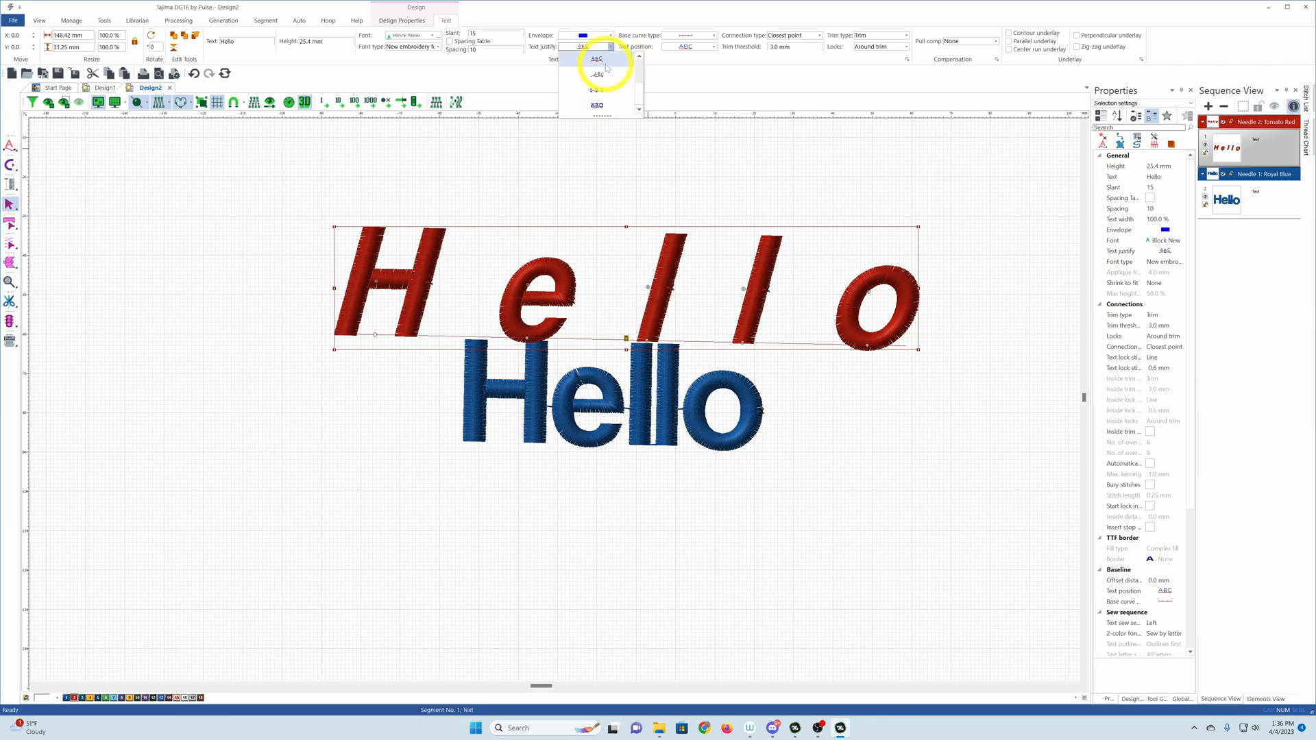
Try the arc and circle base curves on the red Hello text and return it to the straight line base curve.
left_click(681, 38)
left_click(708, 59)
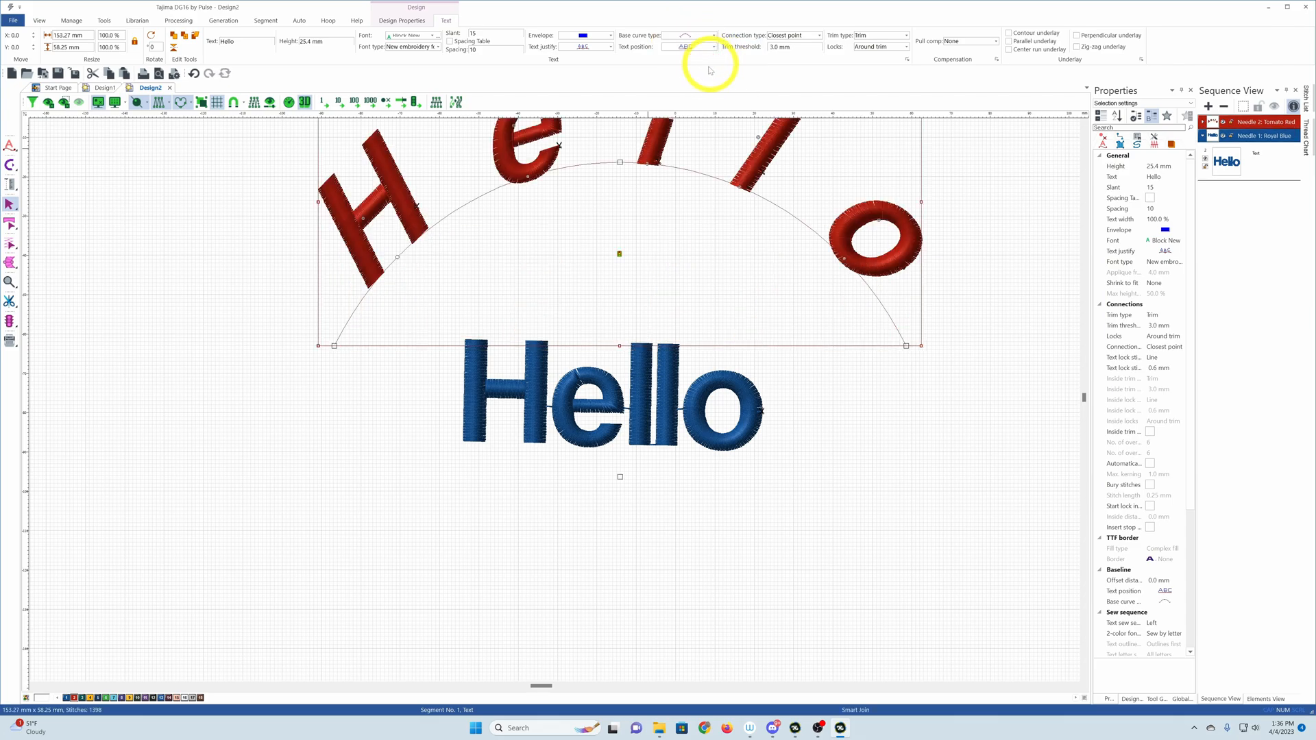
left_click(713, 35)
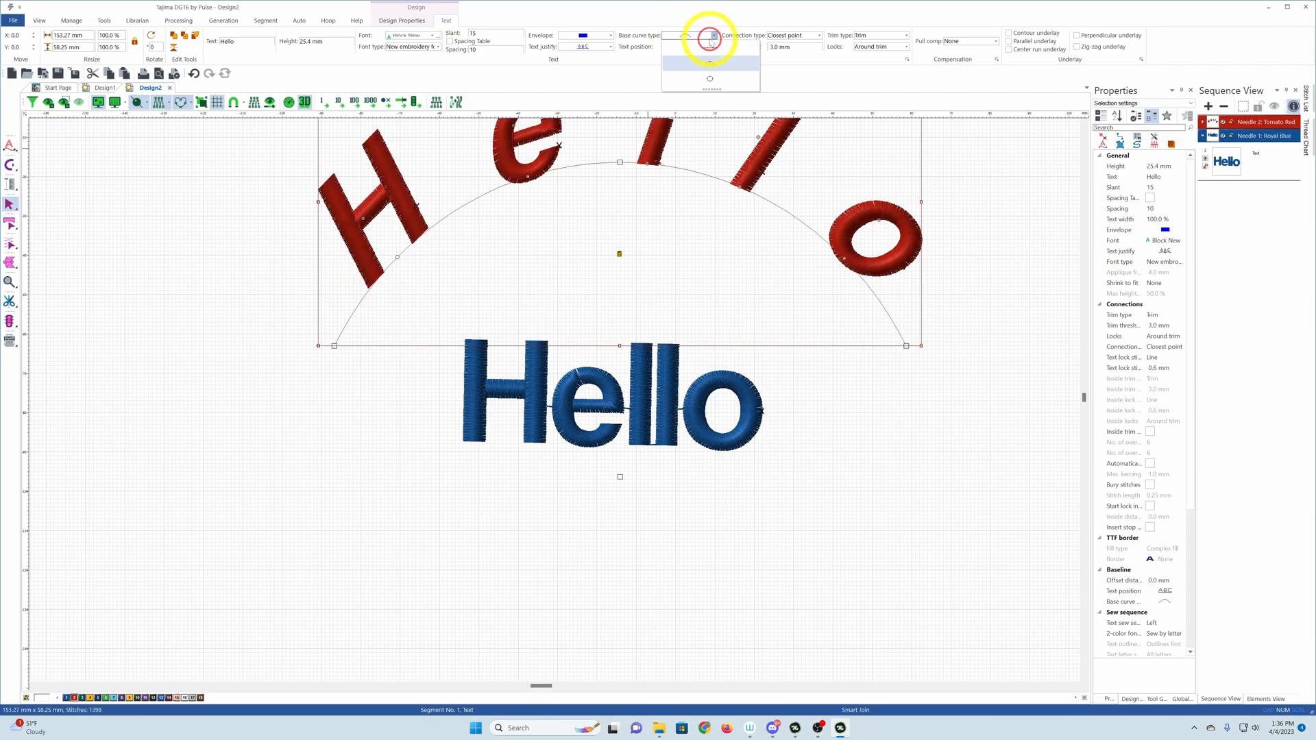
left_click(714, 76)
left_click(726, 38)
left_click(726, 48)
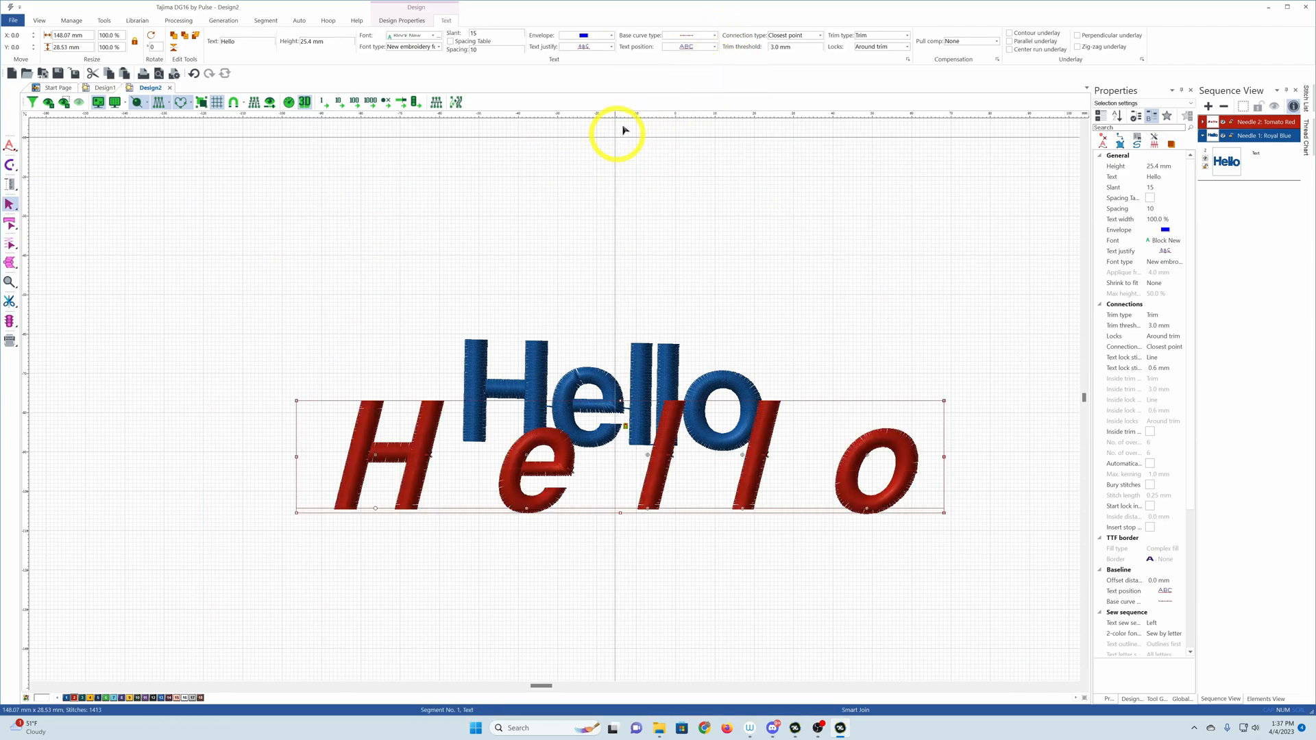
Try the text position centred on the baseline for the red Hello text and set it to hang below the baseline.
left_click(693, 45)
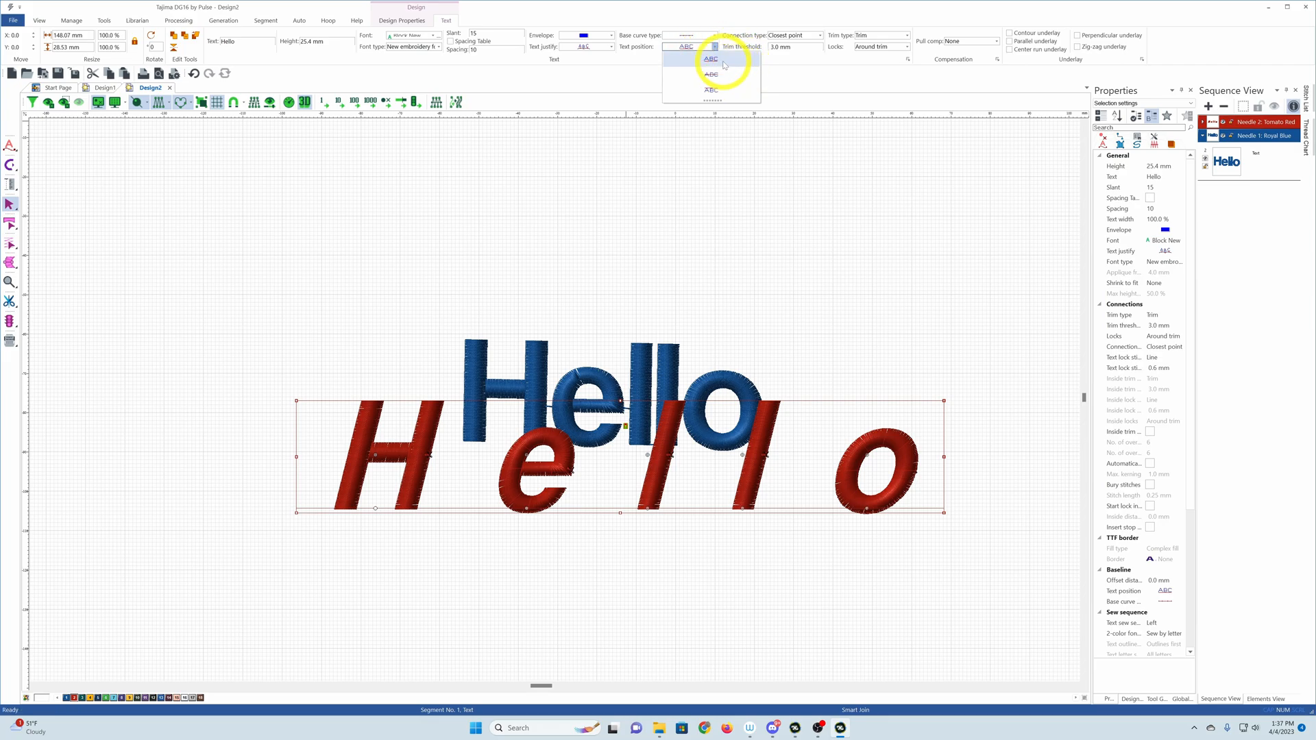
left_click(719, 73)
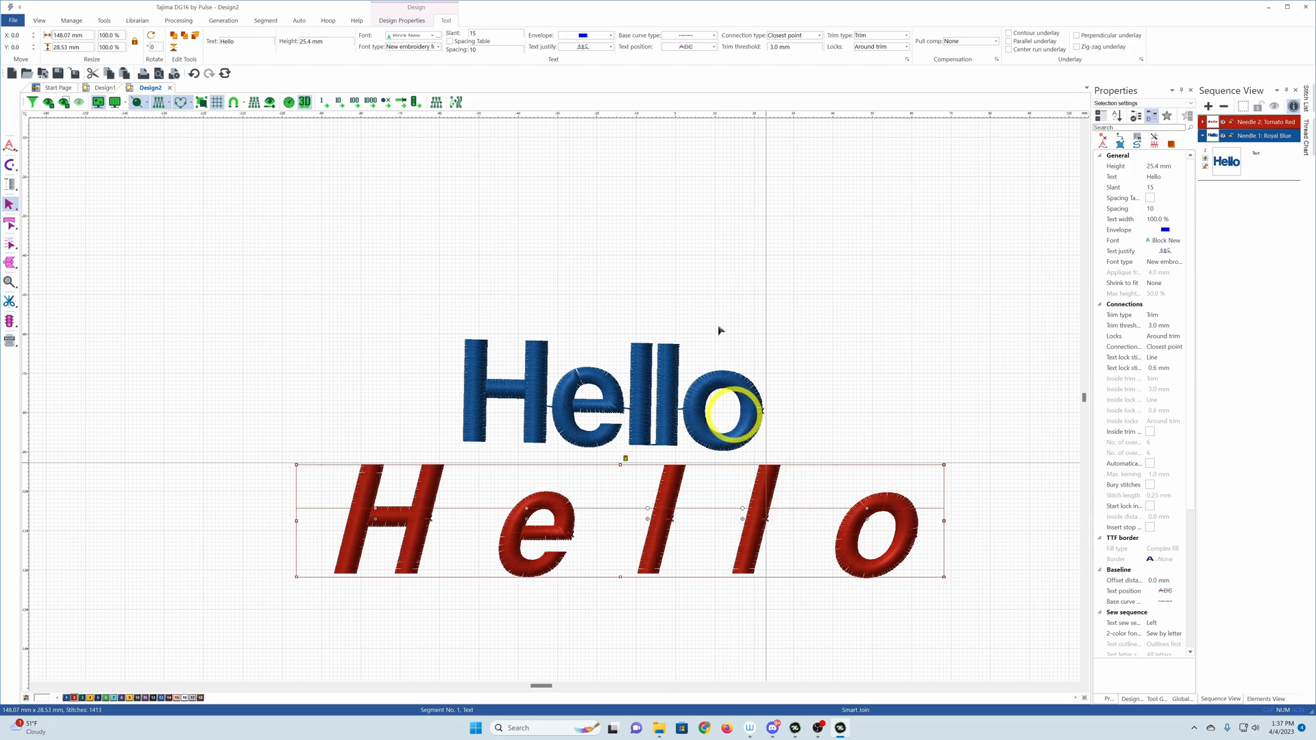
left_click(696, 46)
left_click(712, 94)
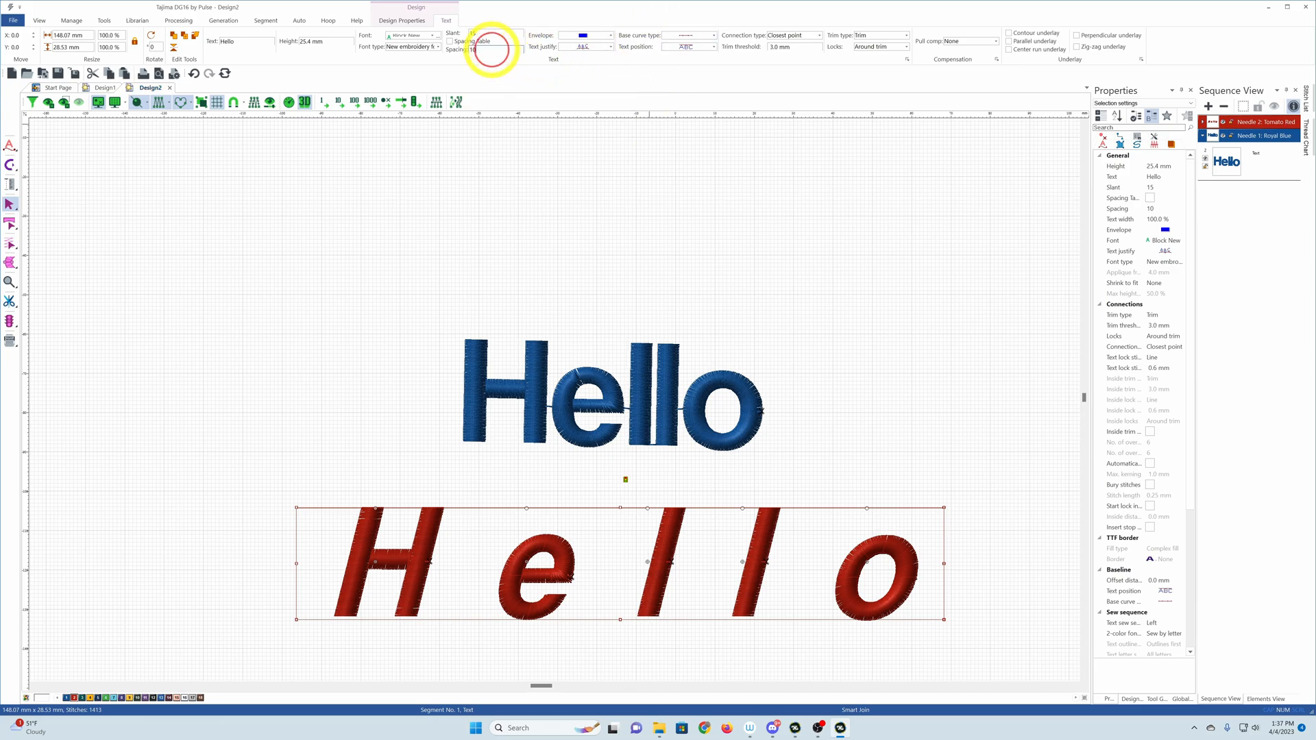
Set the red Hello text's letter spacing to 0 and move it above the blue Hello.
left_click_drag(491, 50, 471, 49)
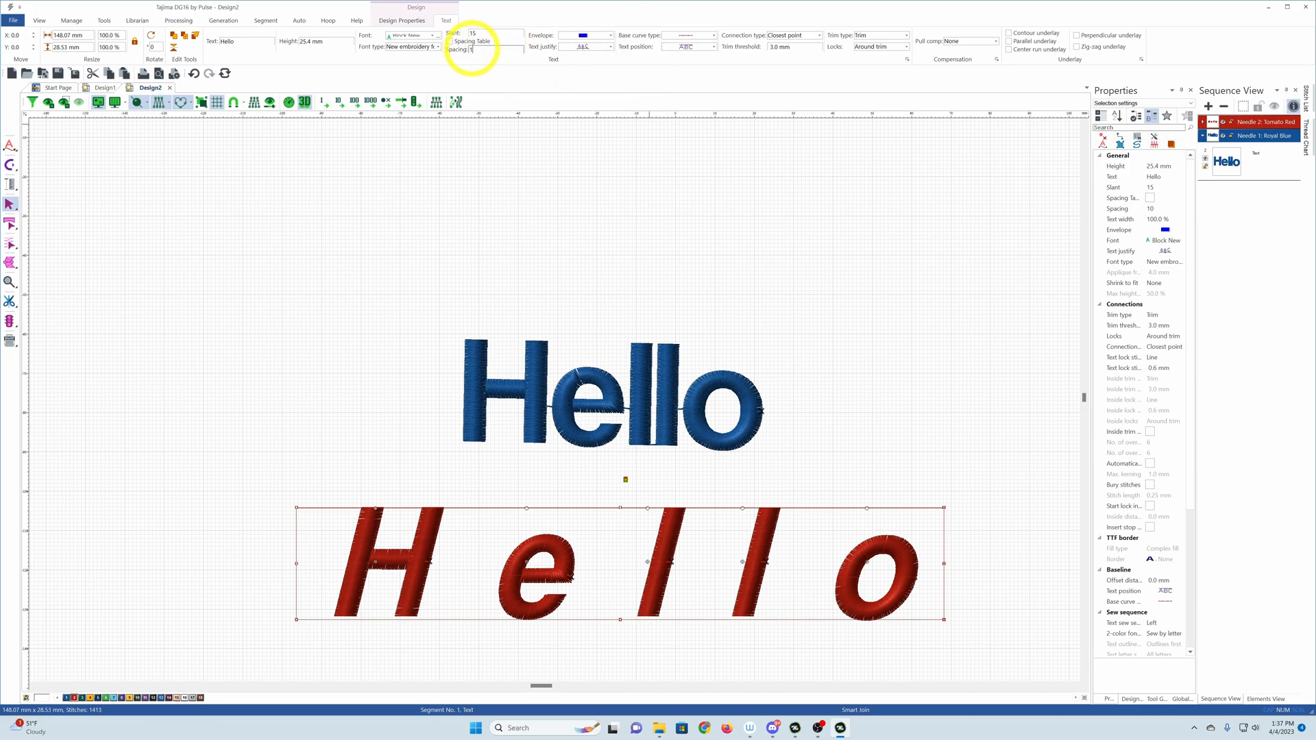
type("0")
key("Return")
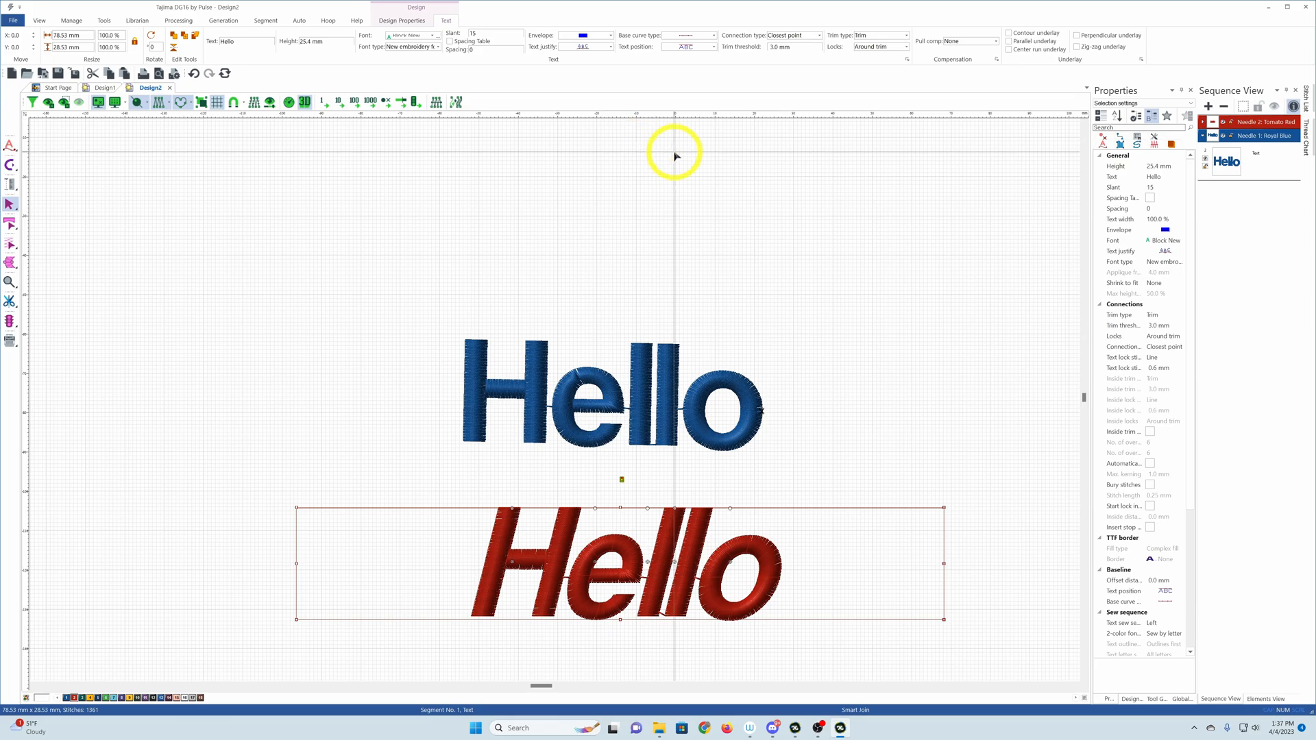
left_click_drag(603, 584, 579, 274)
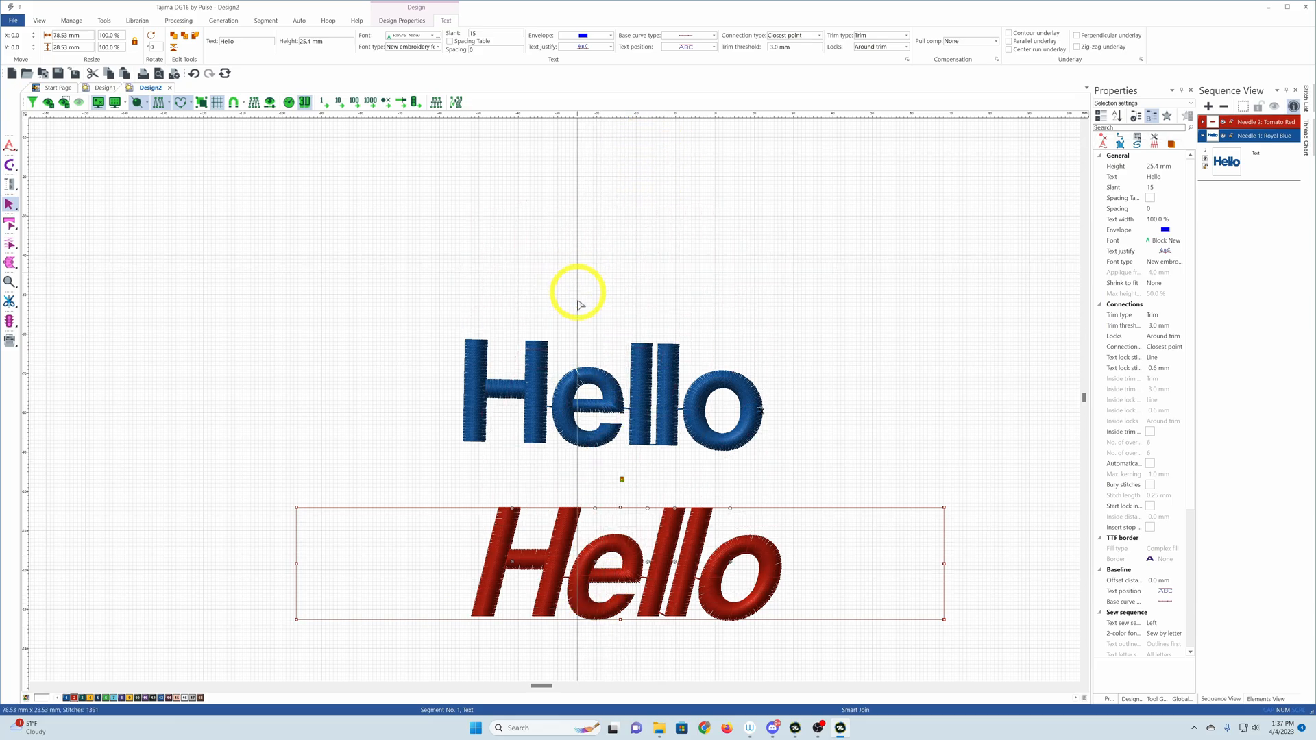
Try the As digitized and Furthest point connection types on the red Hello text, returning it to Closest point after each.
left_click(788, 35)
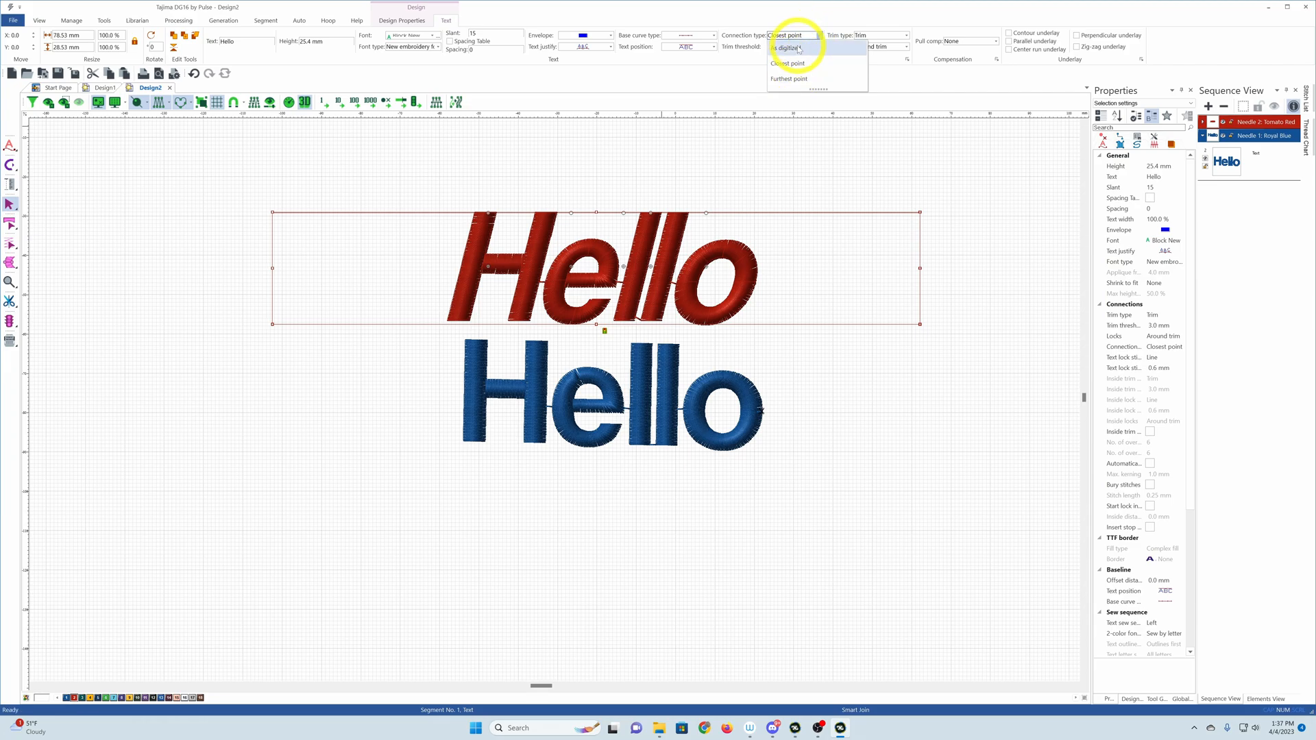
left_click(795, 48)
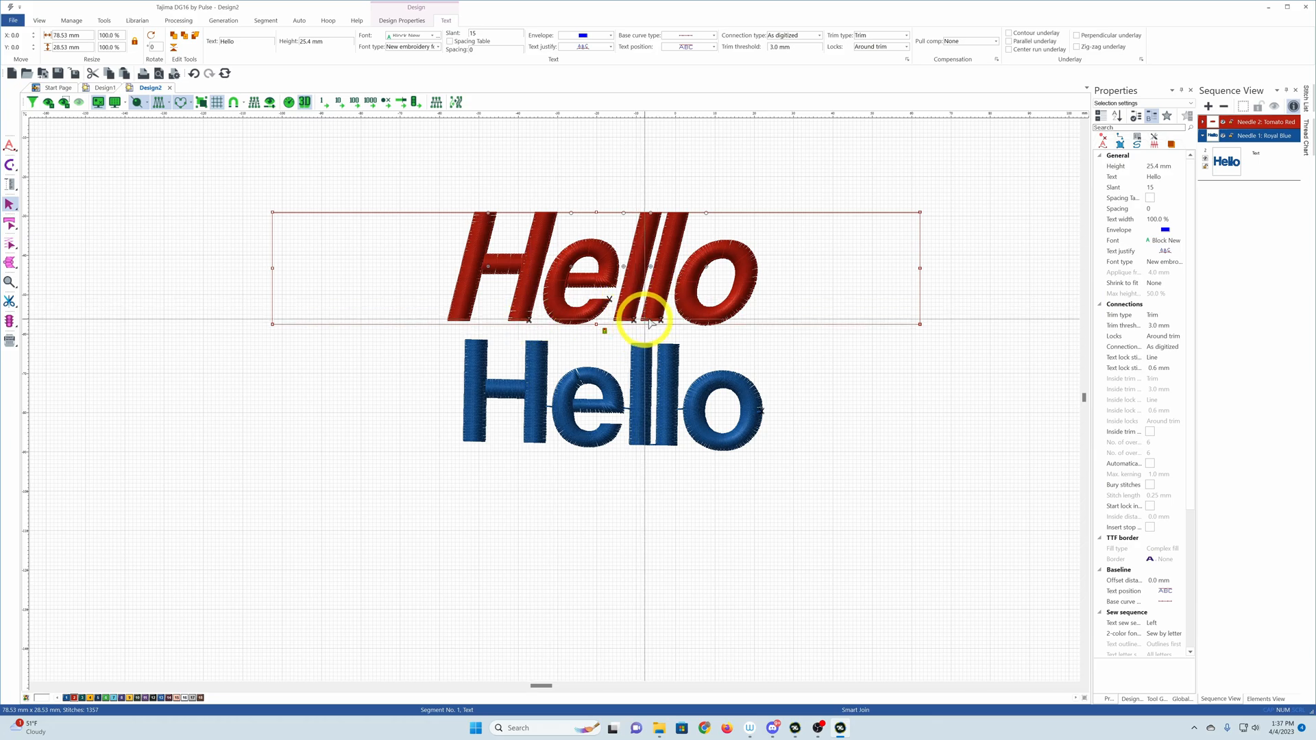
left_click(819, 36)
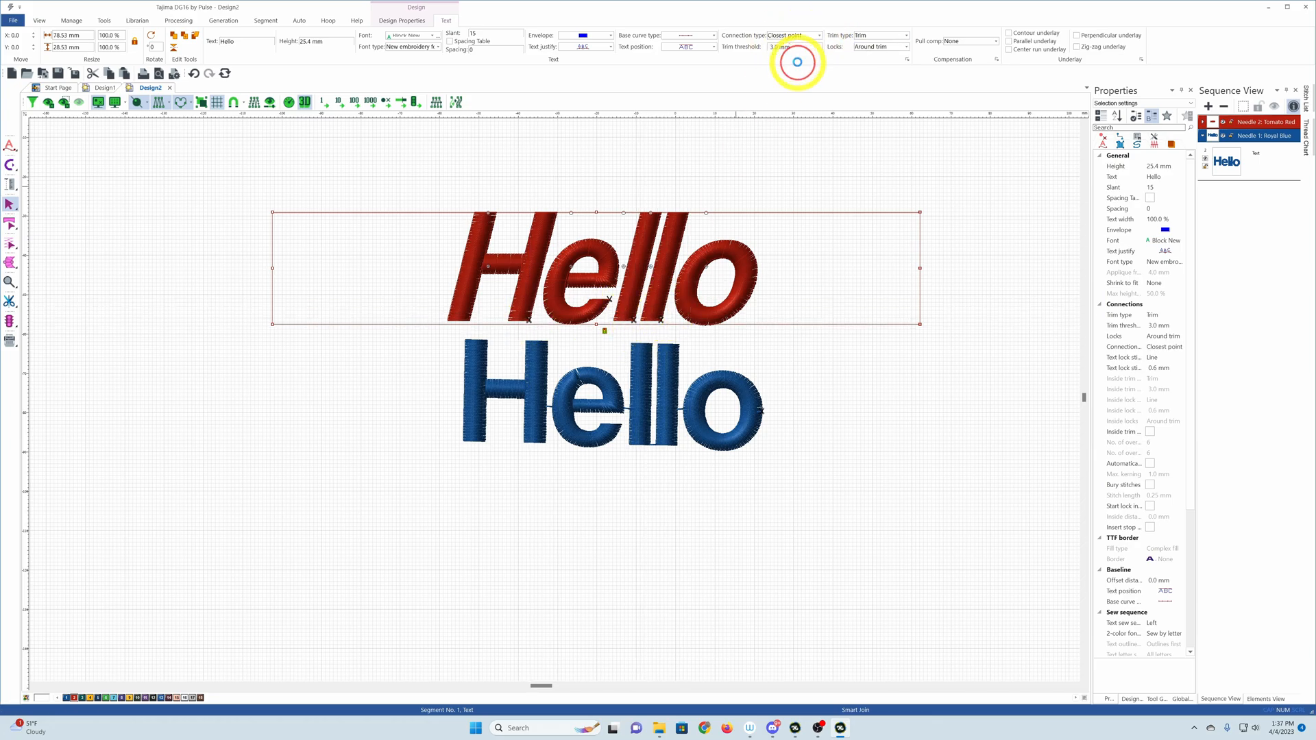
left_click(793, 64)
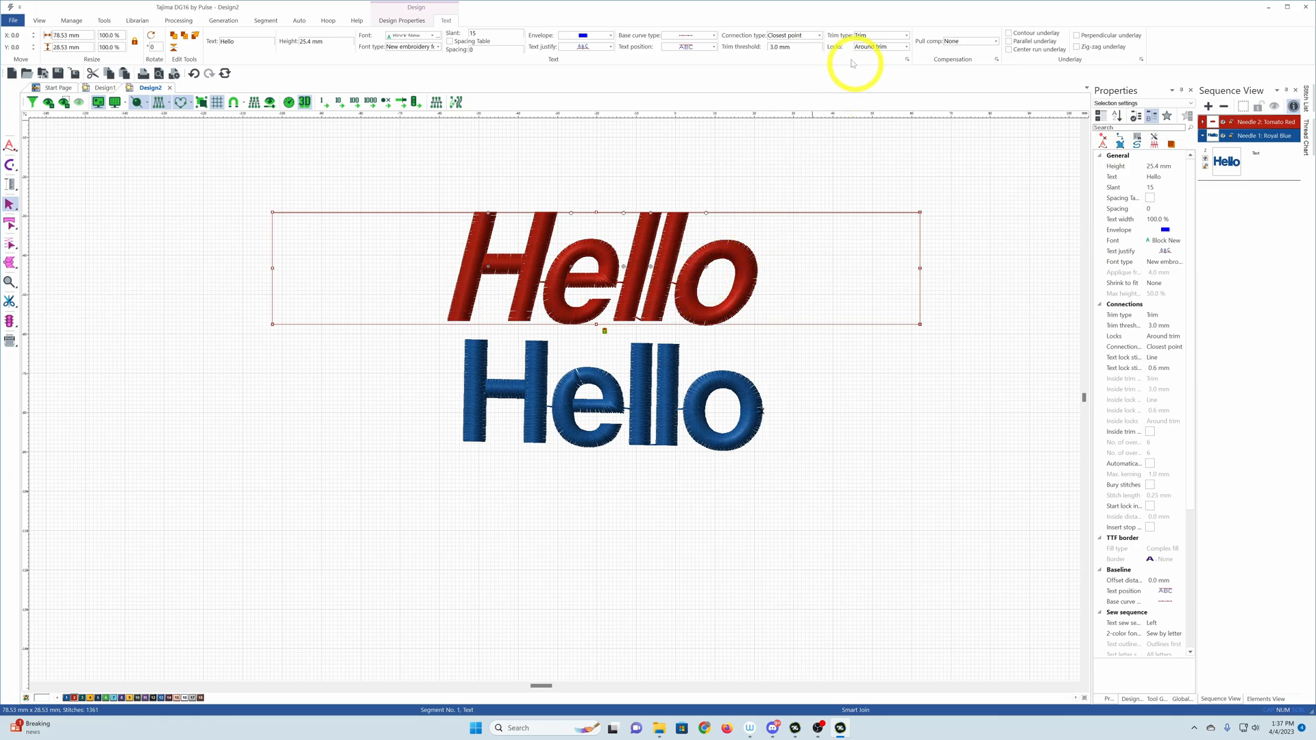
left_click(818, 35)
left_click(790, 79)
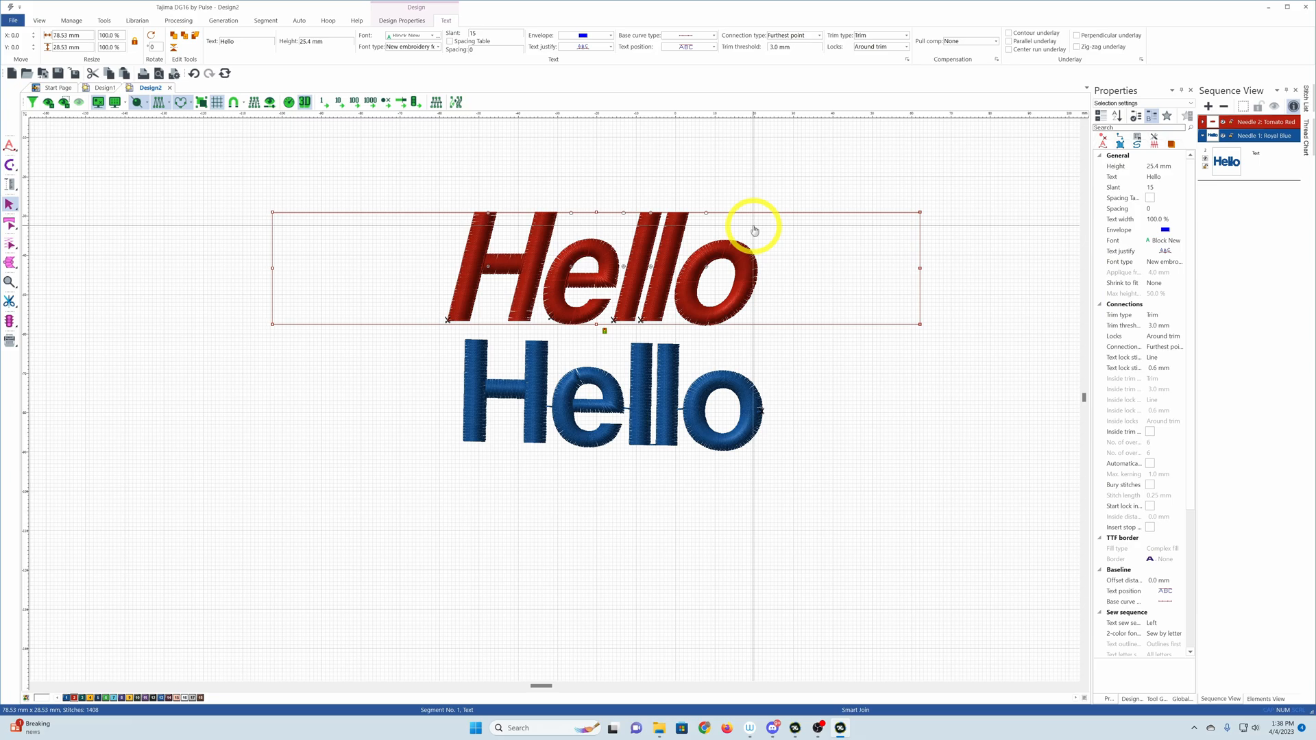
left_click(796, 35)
left_click(799, 64)
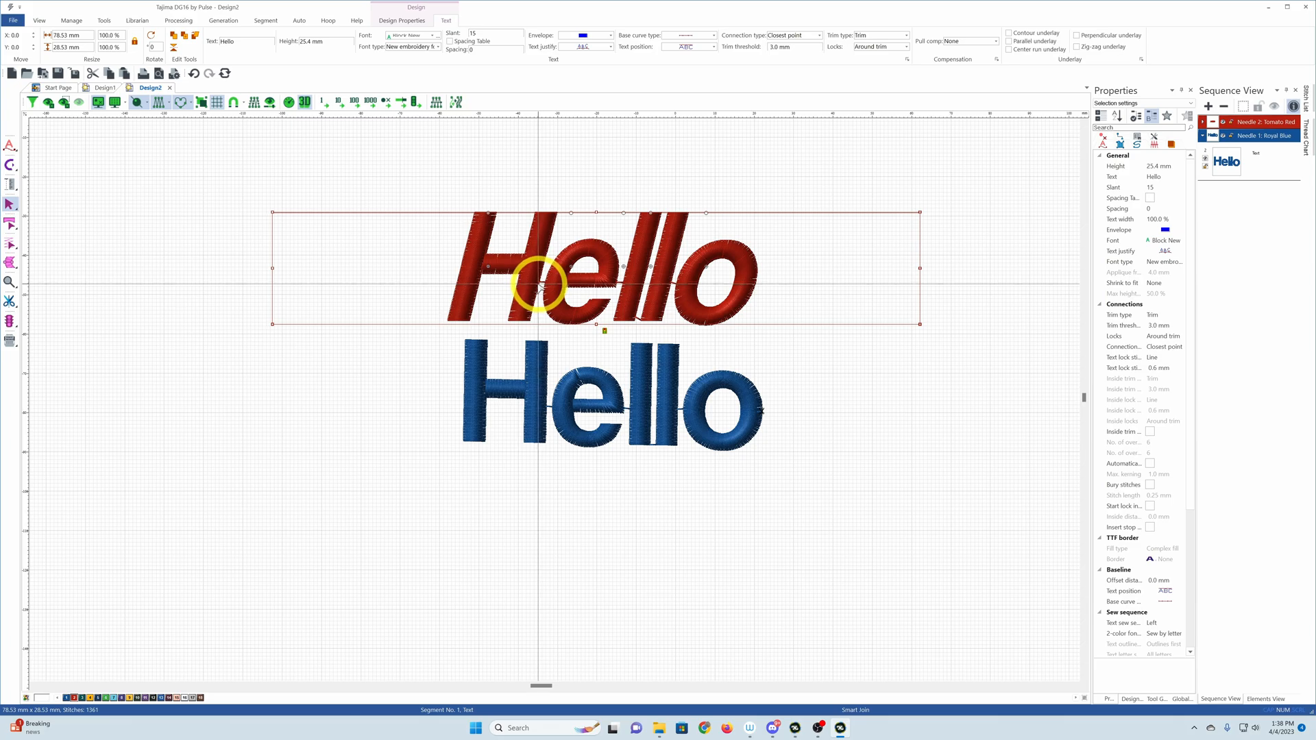
Try a trim threshold of 1.0 mm on the red Hello text and restore it to 3.0 mm.
left_click(774, 48)
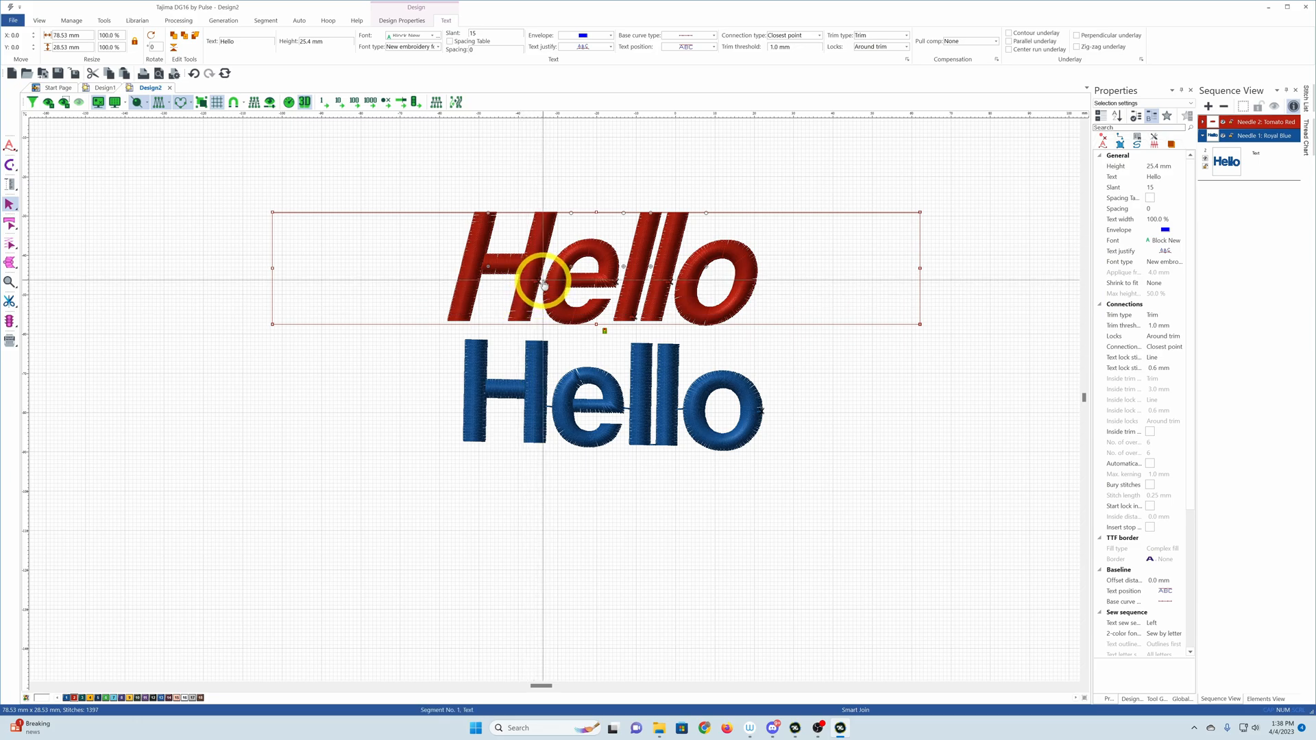
left_click(803, 46)
type("3")
key("Return")
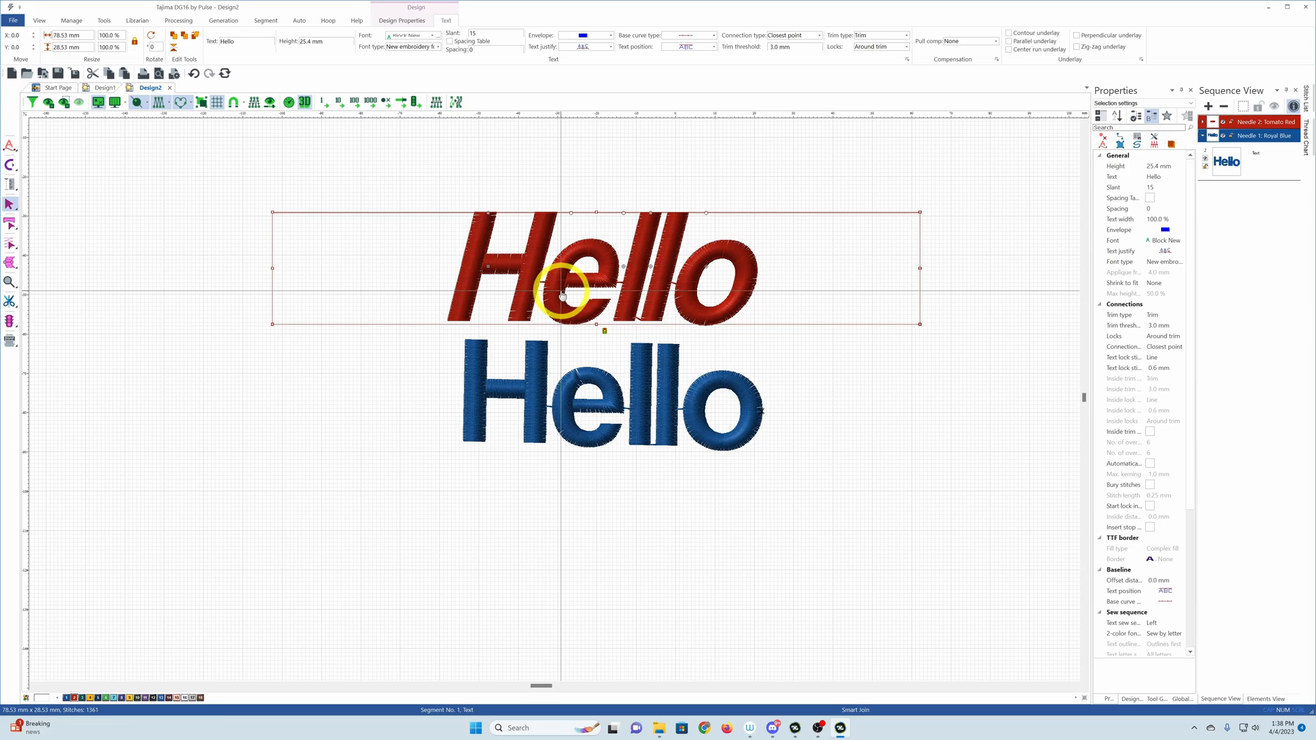
Switch the red Hello text's connection type to As digitized once more and return it to Closest point.
left_click(807, 36)
left_click(806, 48)
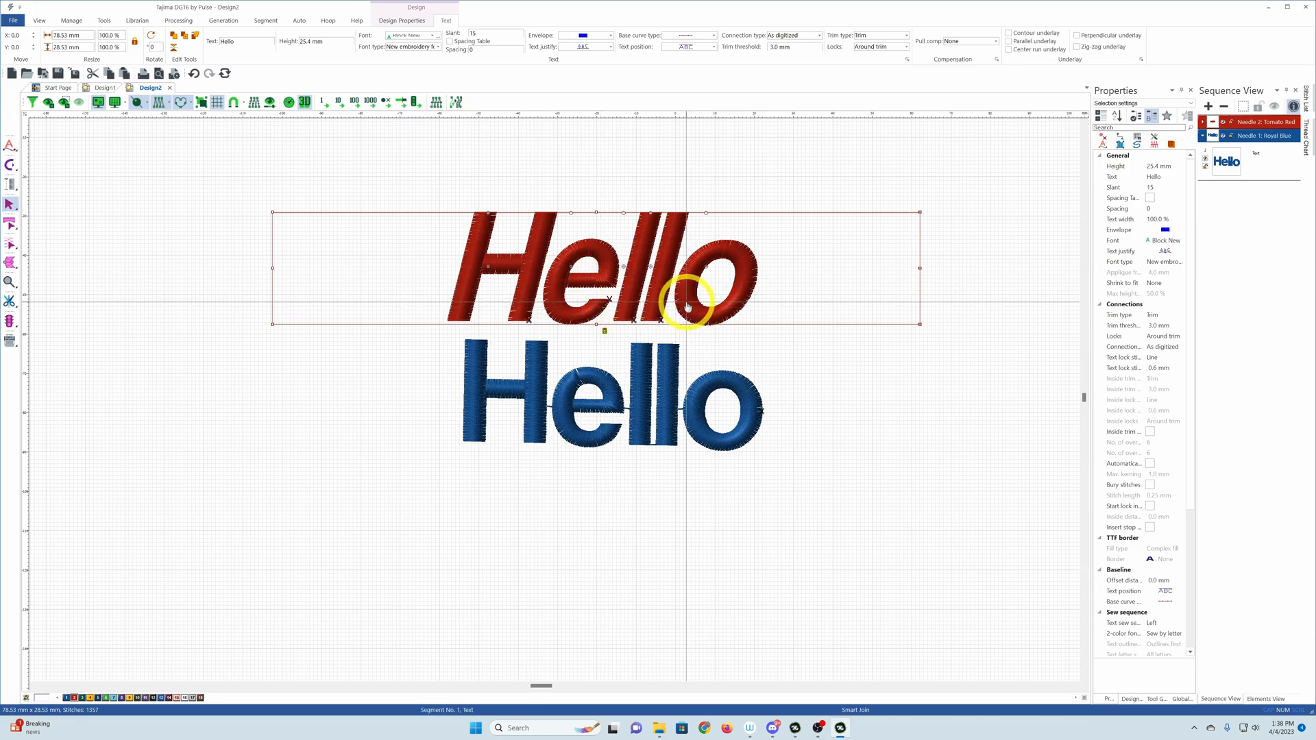
left_click(814, 36)
left_click(803, 53)
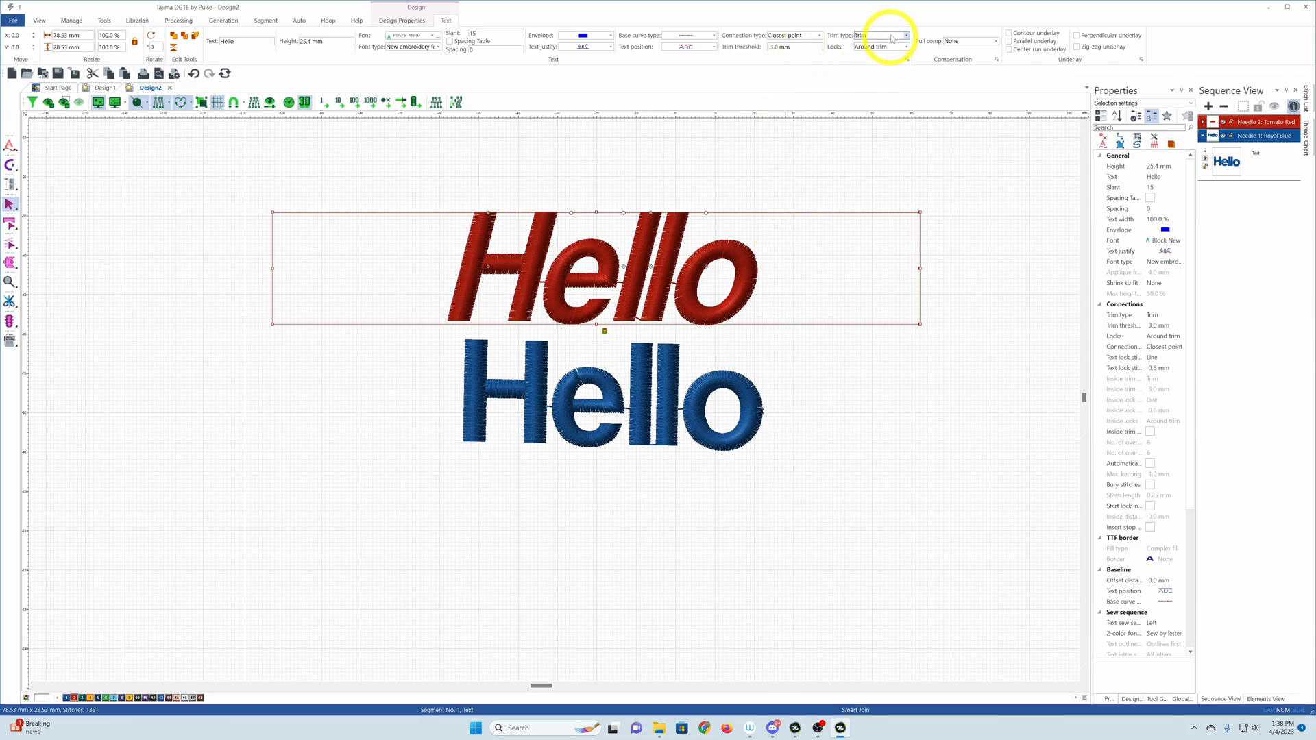
Review the red Hello text's trim type and locks options, keeping Trim and Around trim.
left_click(906, 36)
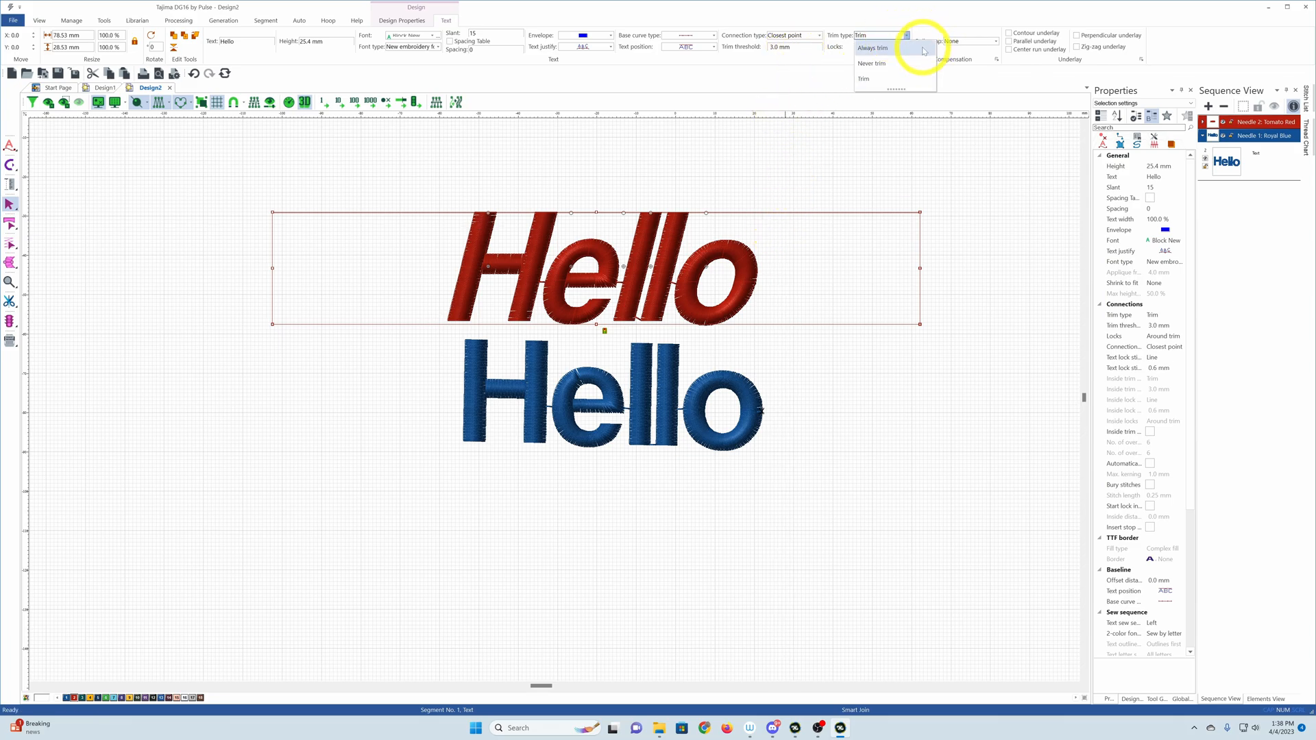
left_click(903, 77)
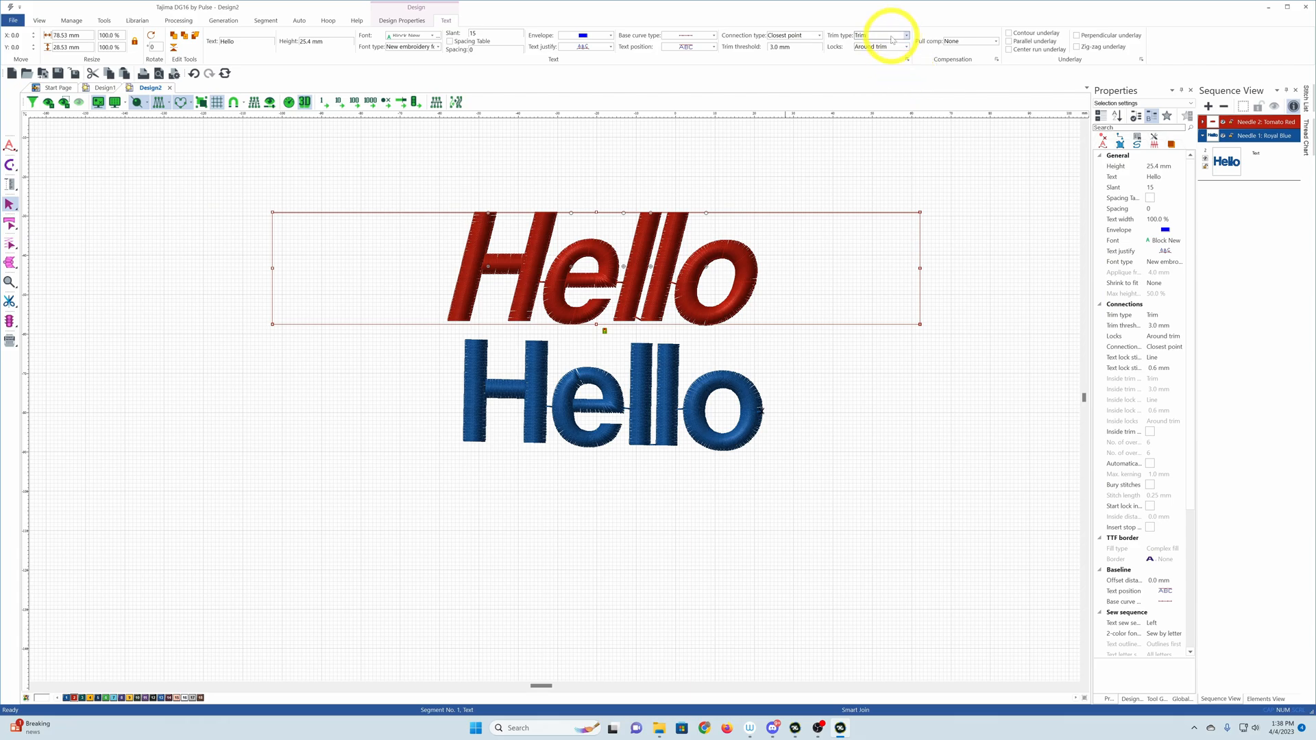
left_click(893, 48)
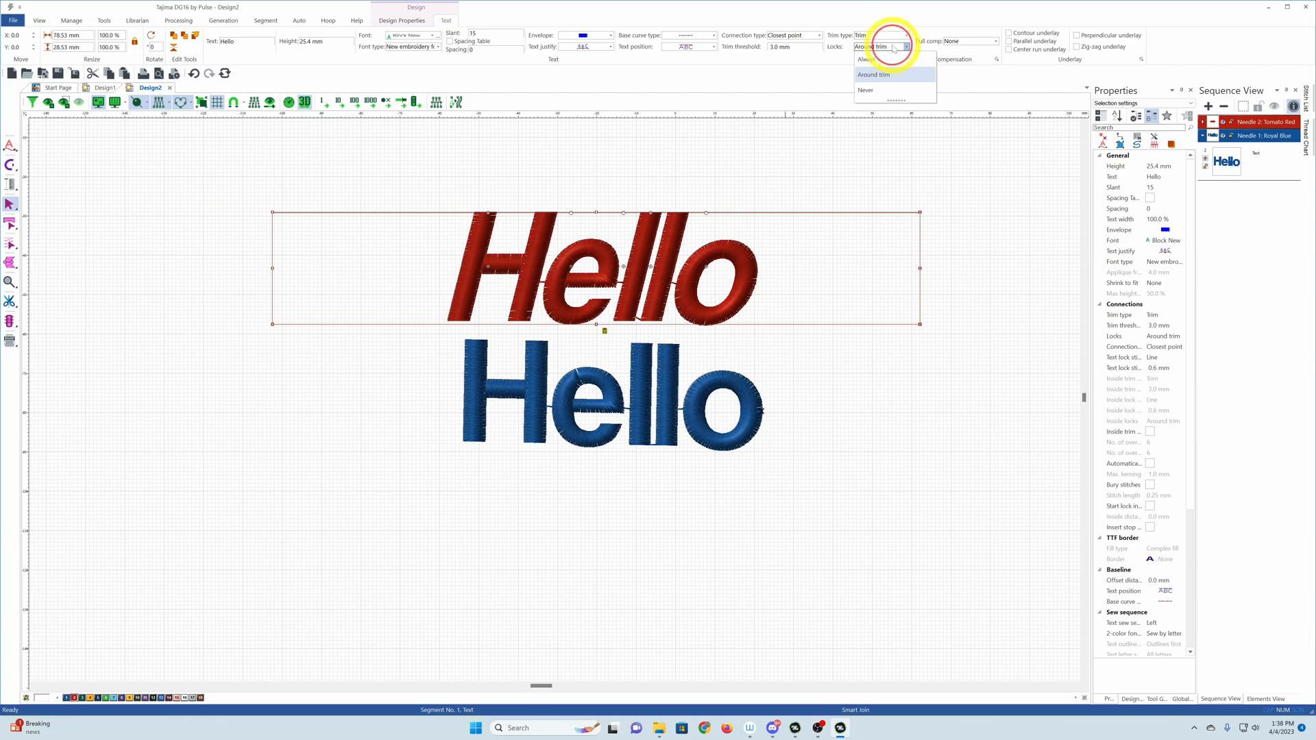
left_click(892, 76)
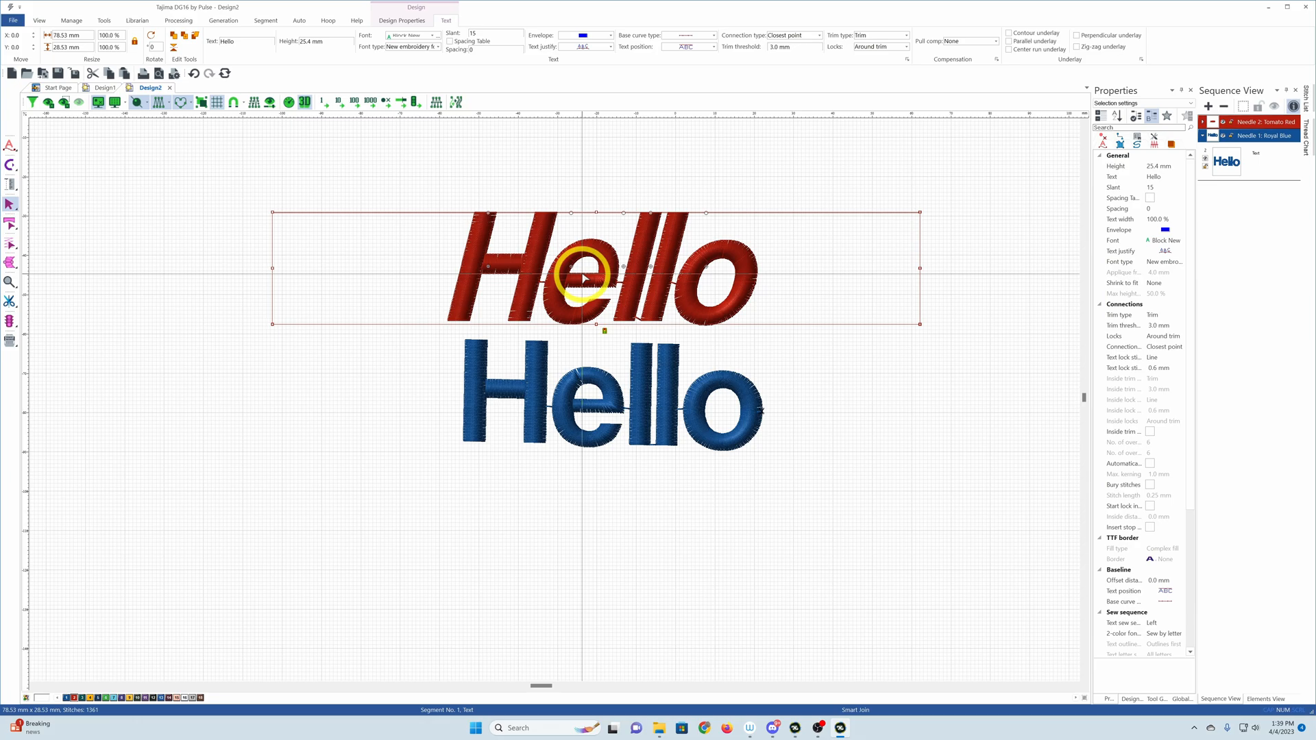
left_click(882, 49)
left_click(882, 51)
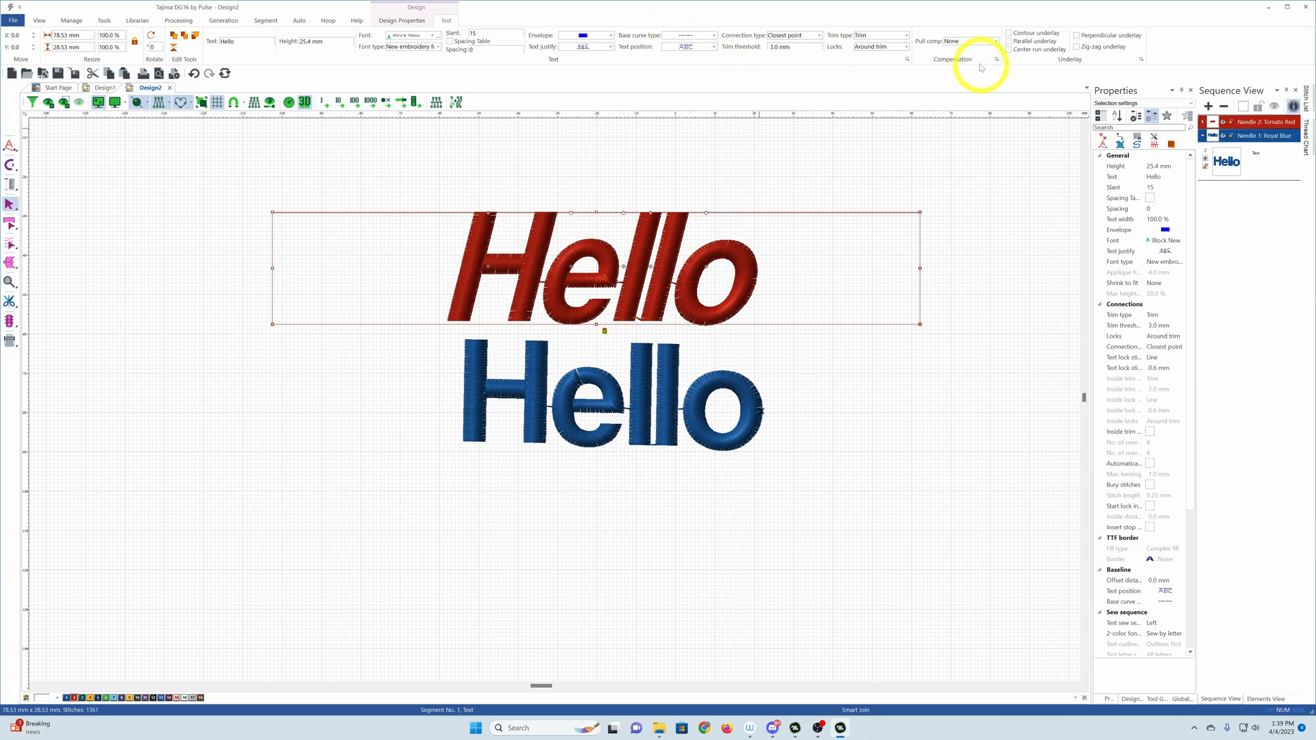
Try Percentage and Absolute pull compensation on the red Hello text and set it back to None.
left_click(987, 42)
left_click(987, 43)
left_click(985, 41)
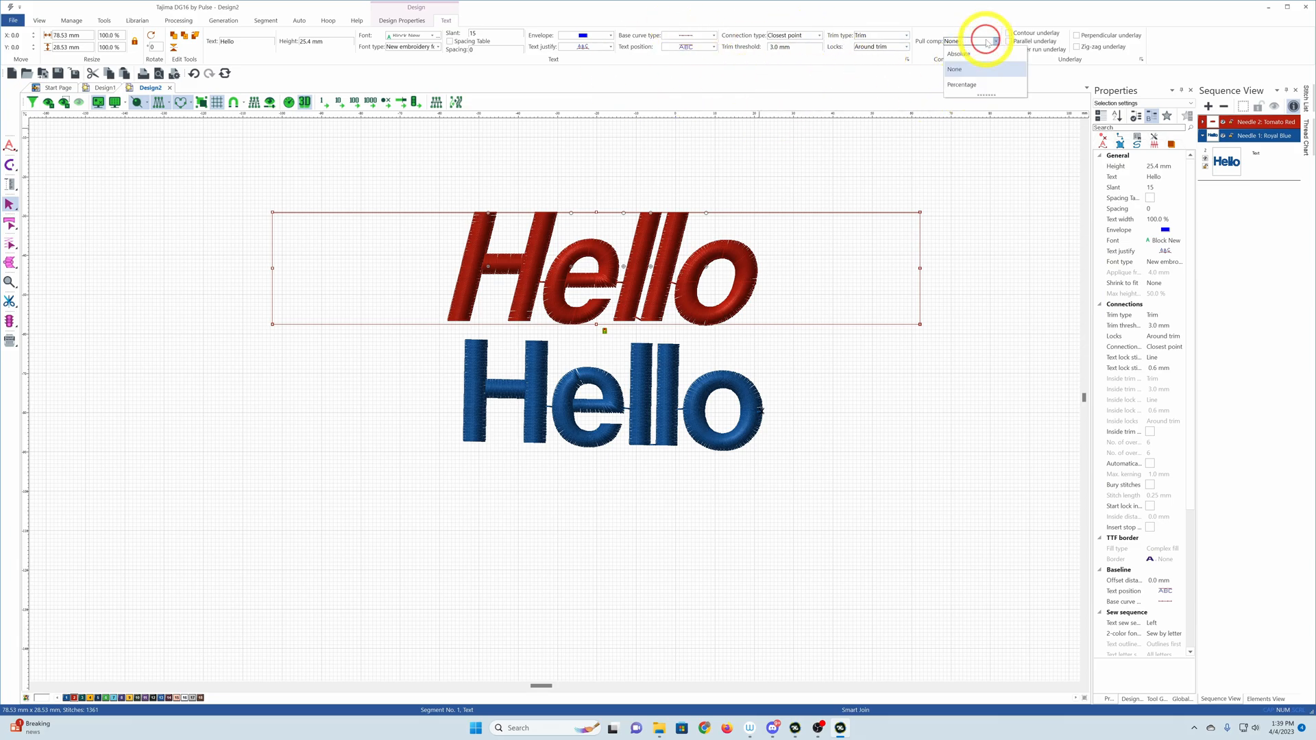
left_click(968, 85)
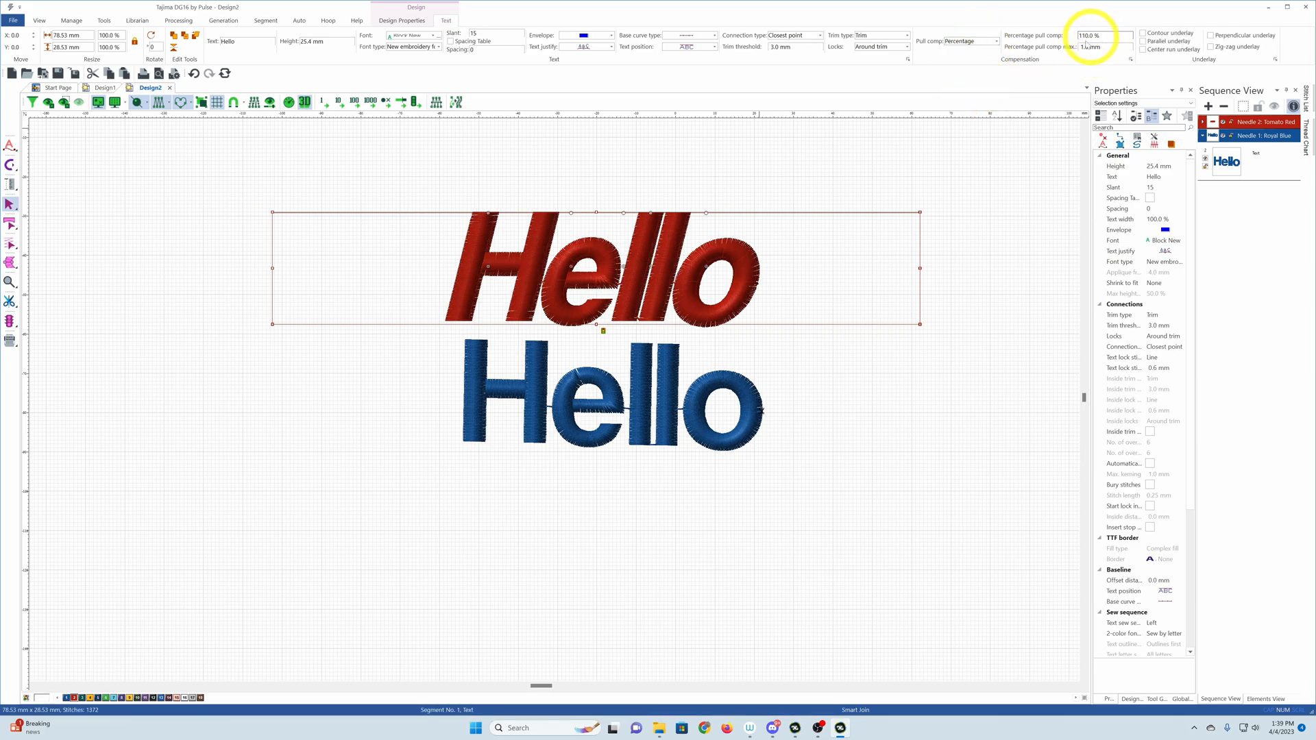
left_click(969, 42)
left_click(972, 52)
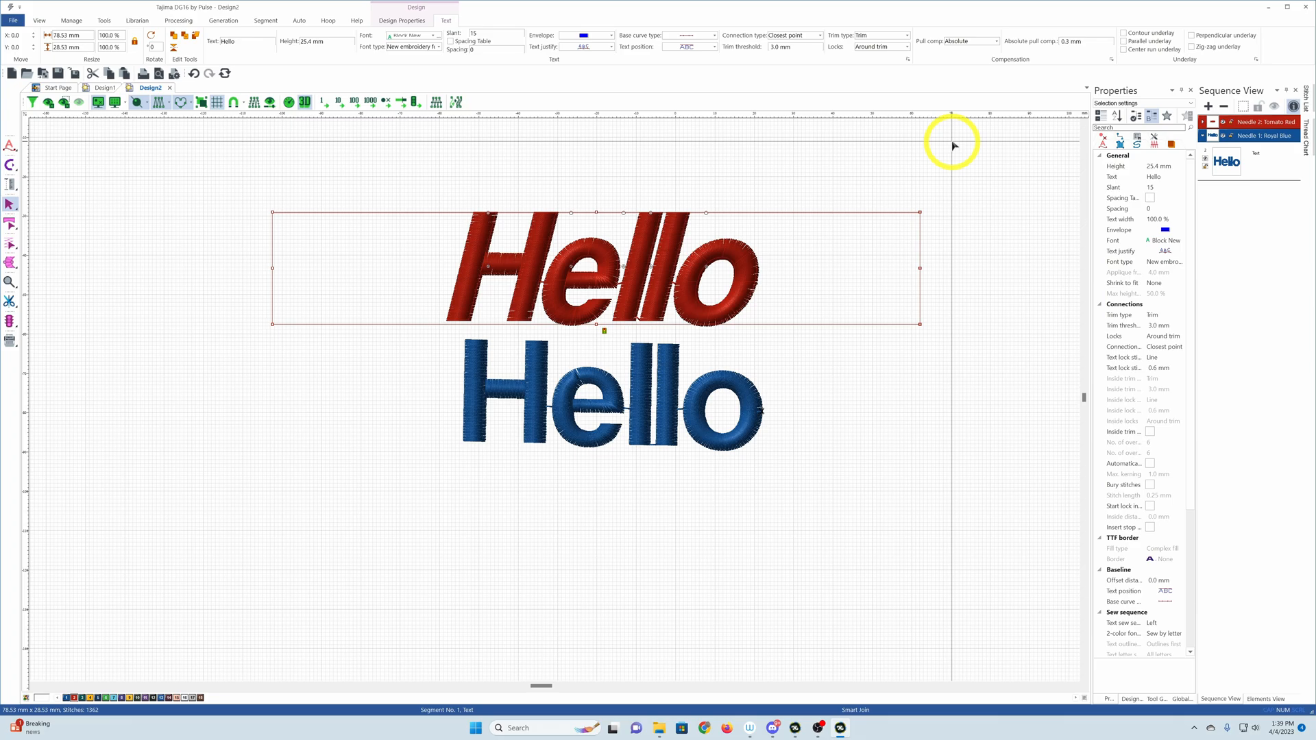
left_click(980, 40)
left_click(978, 63)
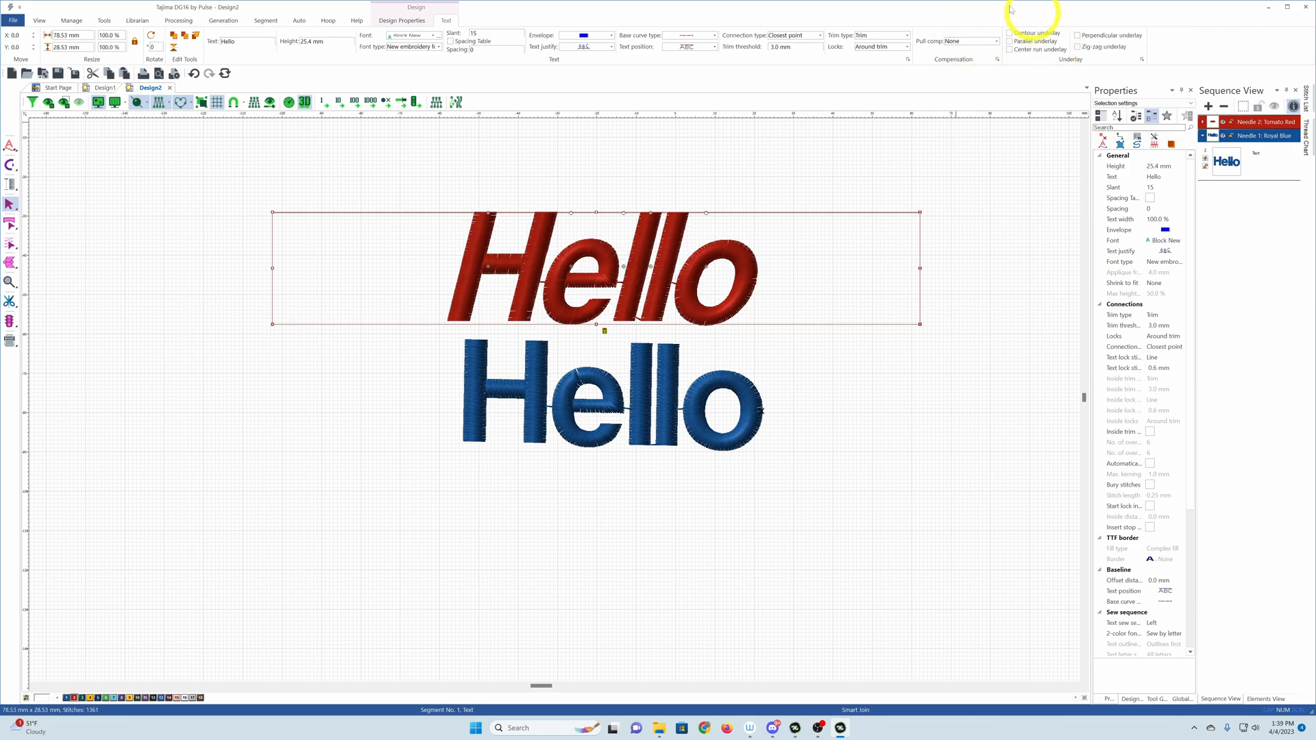
Enable contour, parallel and center run underlay for the red Hello text and turn off the 3D stitch view.
left_click(1009, 33)
left_click(1009, 41)
left_click(1008, 50)
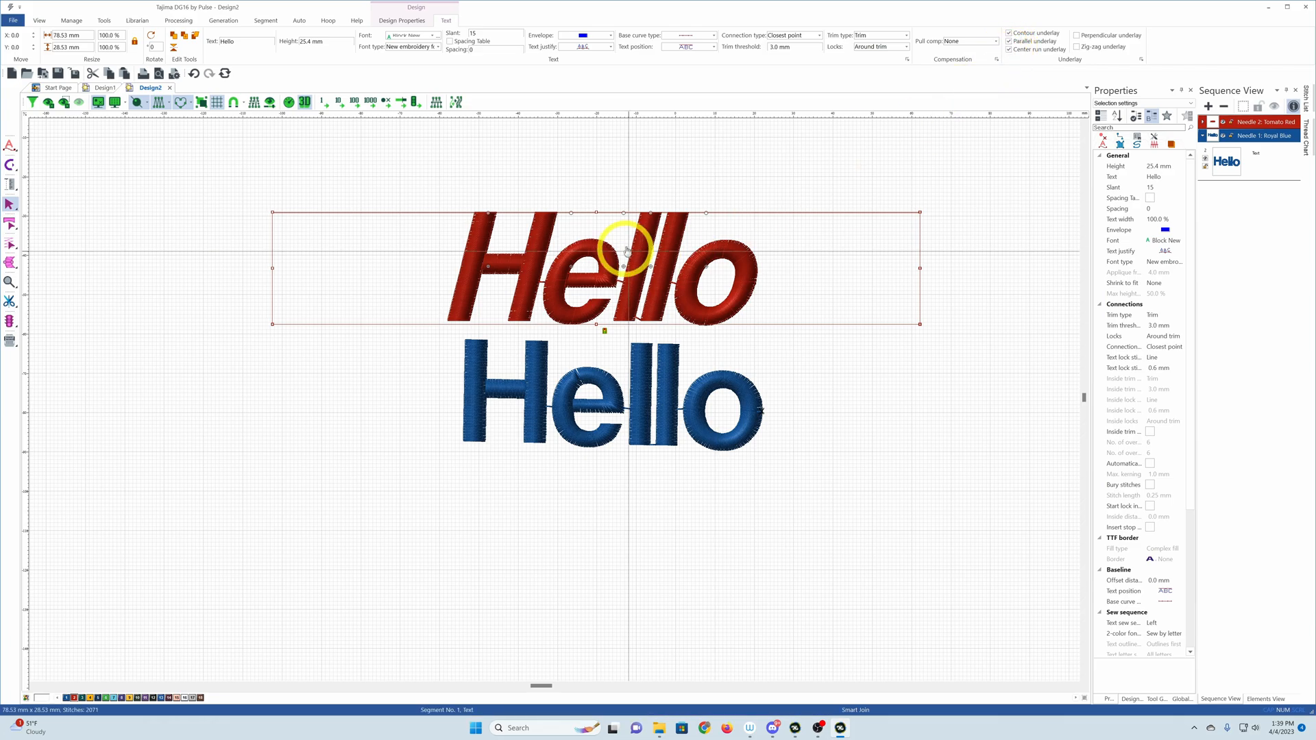
left_click(303, 103)
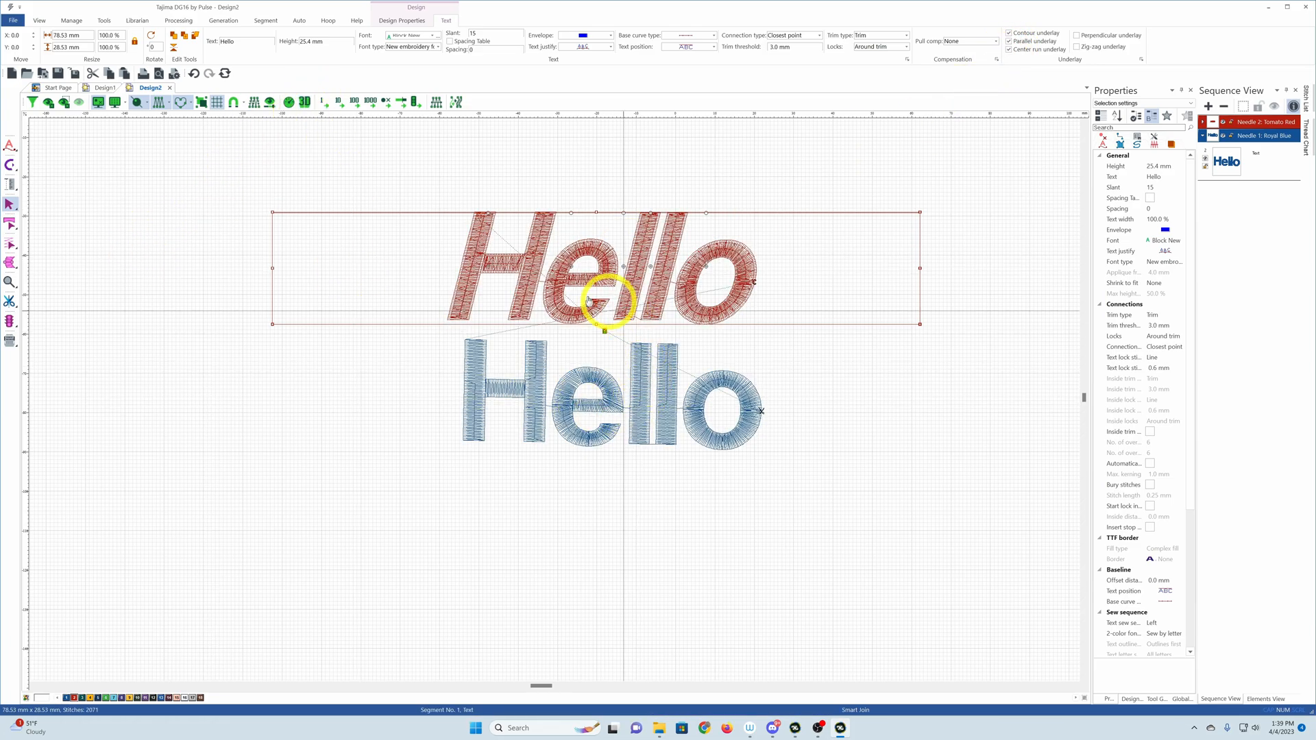
Turn off the red Hello text's contour, parallel and center run underlays and select both Hello texts.
left_click(1009, 49)
left_click(1009, 41)
left_click(1009, 34)
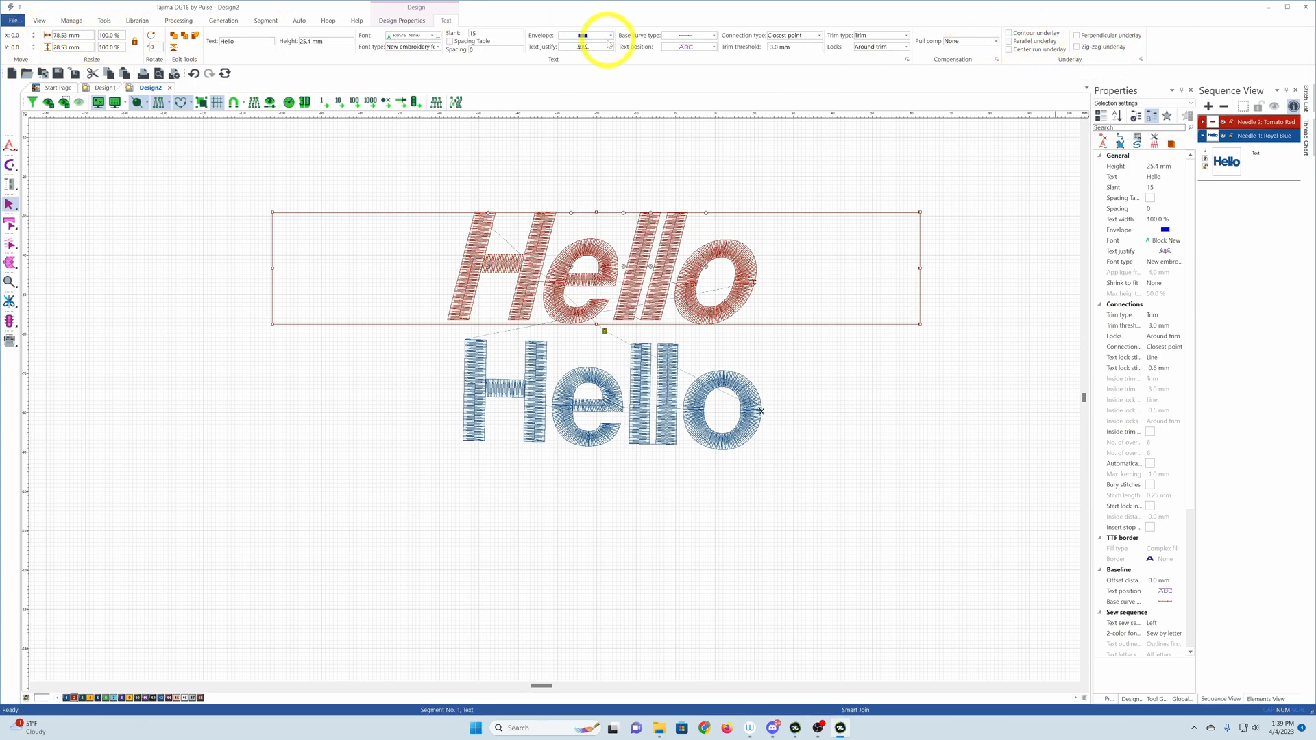
left_click(215, 288)
left_click_drag(274, 165, 804, 511)
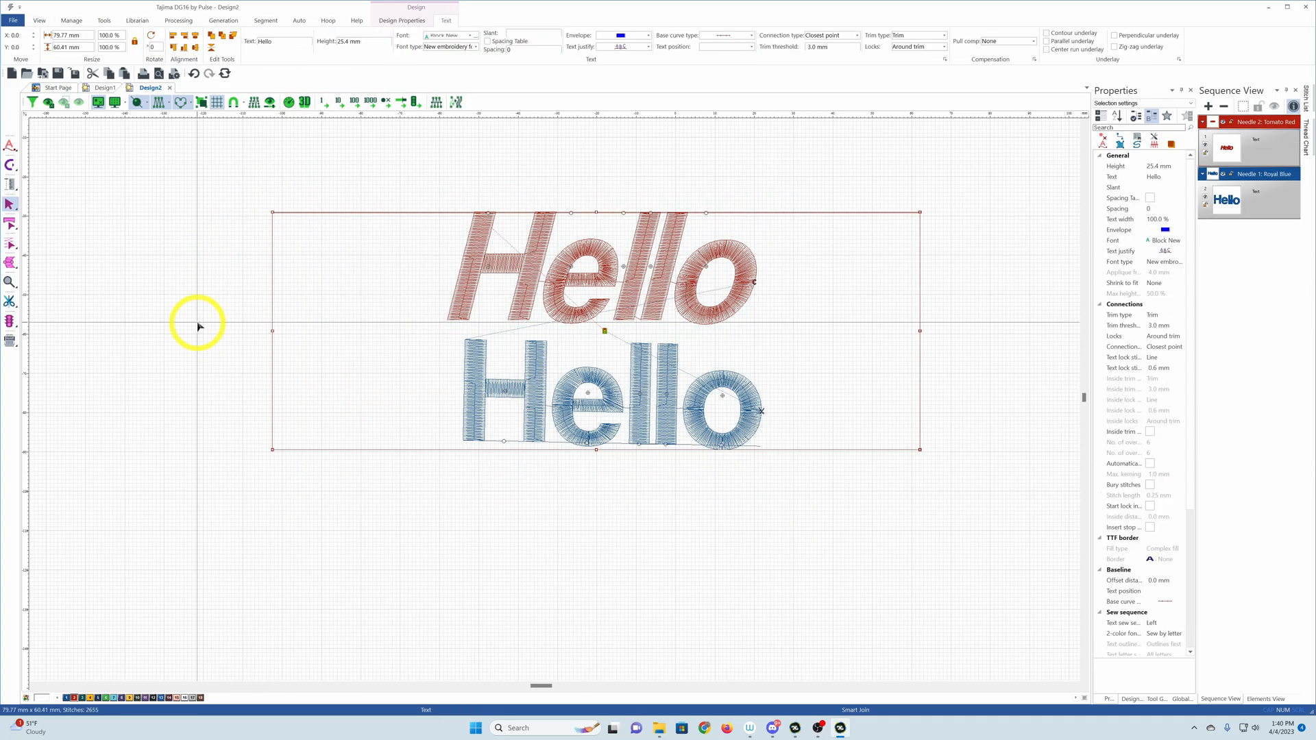
Clear the selection and try a segment filter that hides thread 1, the blue Hello text.
left_click(195, 325)
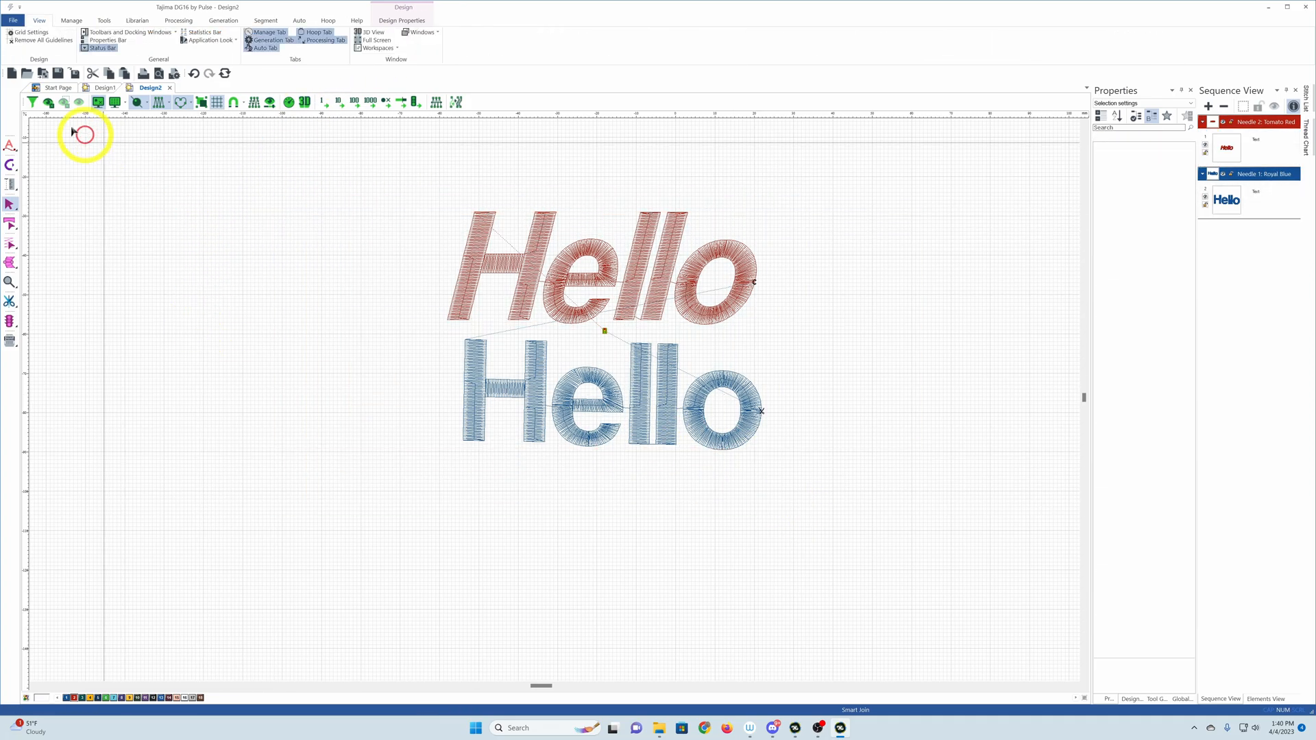
left_click(33, 104)
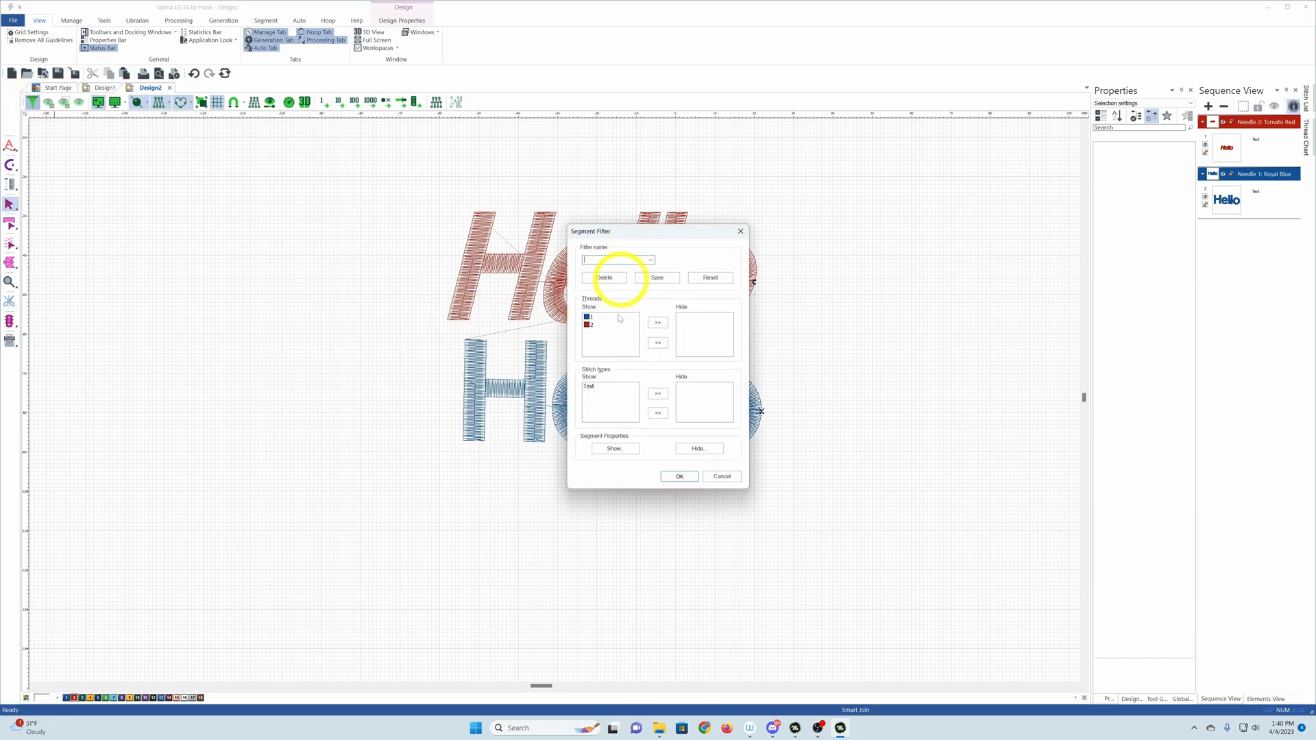
left_click(589, 388)
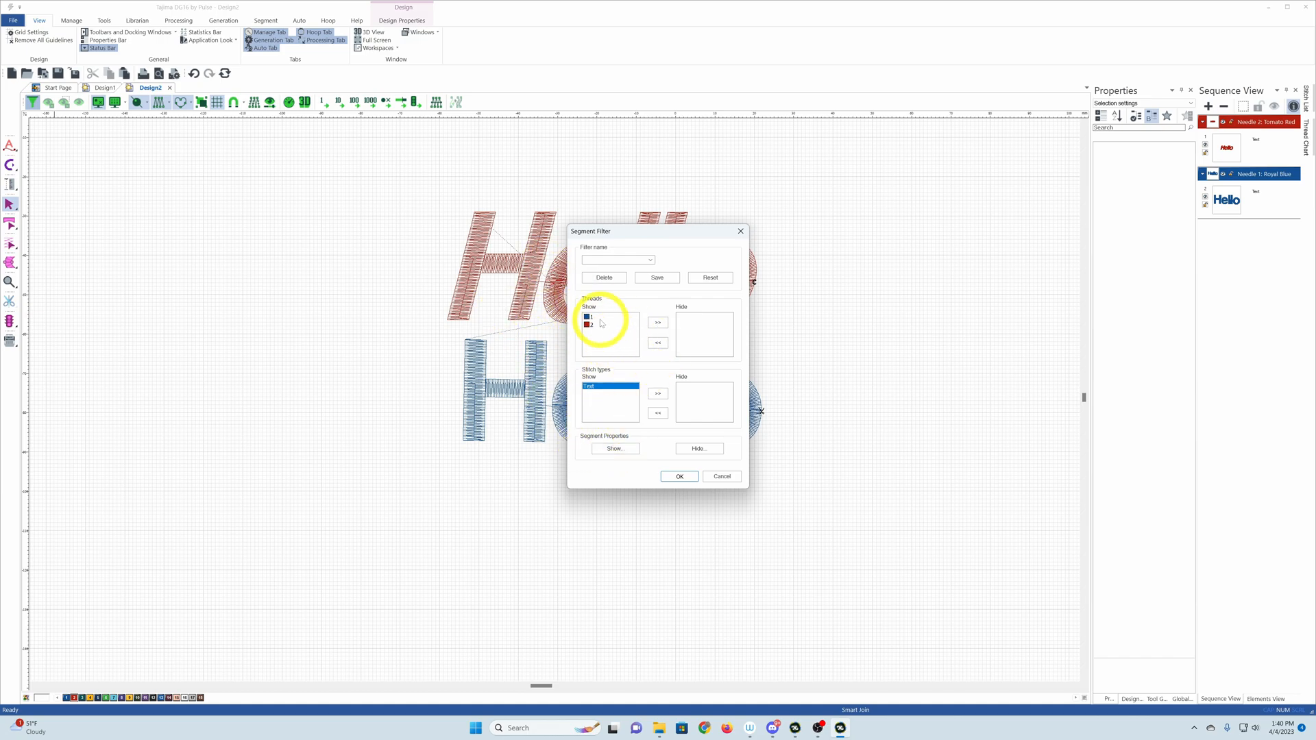
left_click(589, 317)
left_click(658, 322)
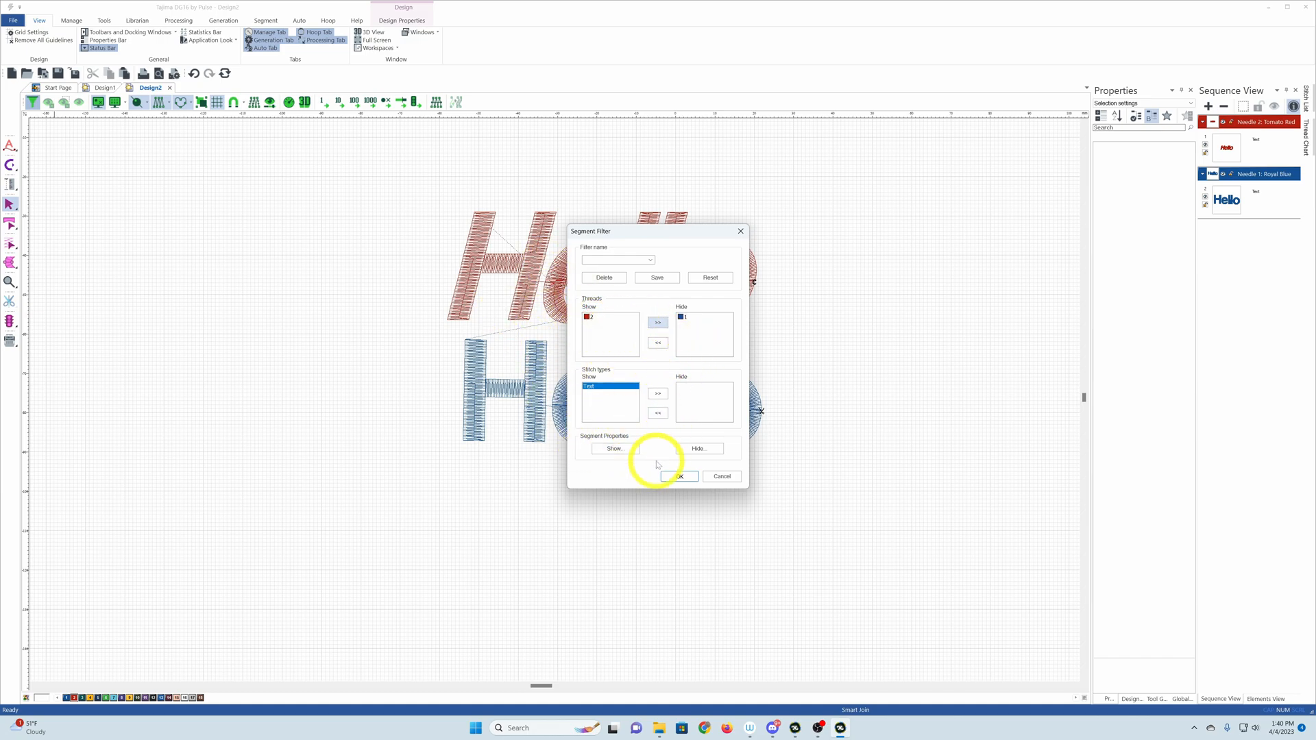
left_click(680, 477)
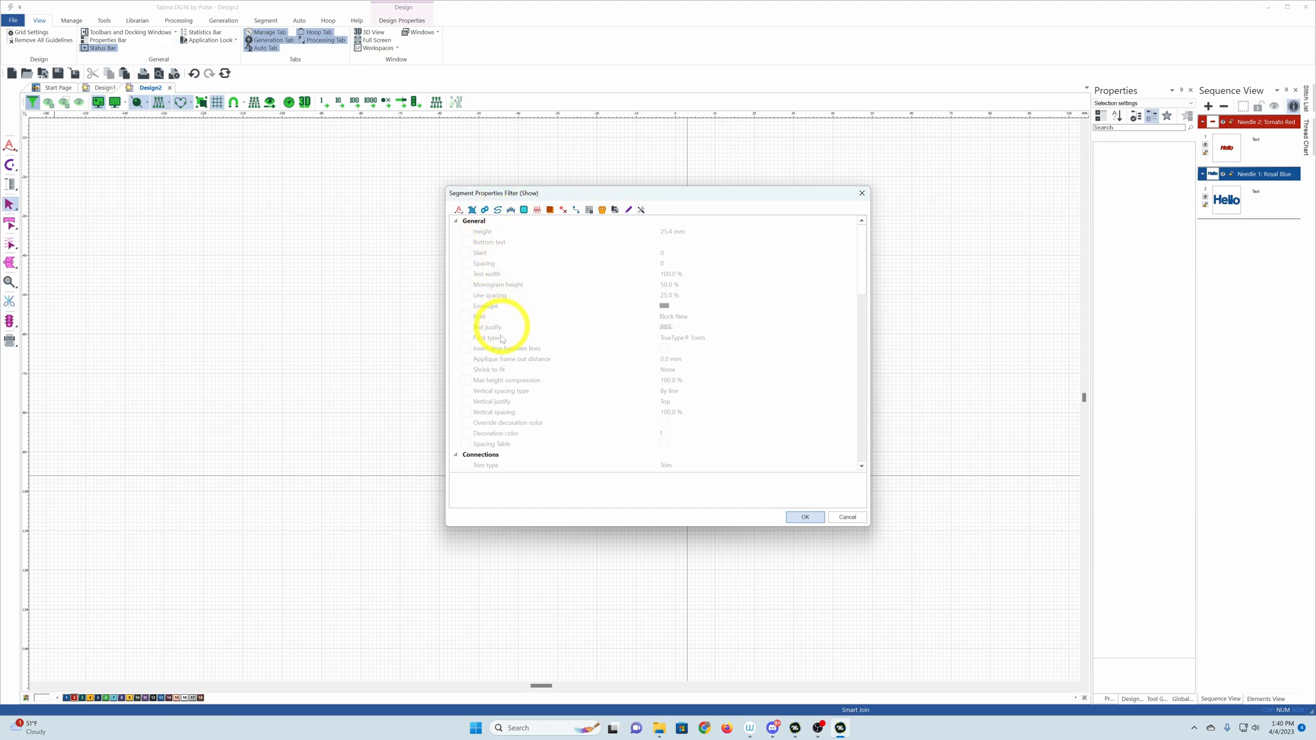
Look through the text, stitch and fill property categories of the segment properties filter and cancel both filter dialogs.
left_click(472, 210)
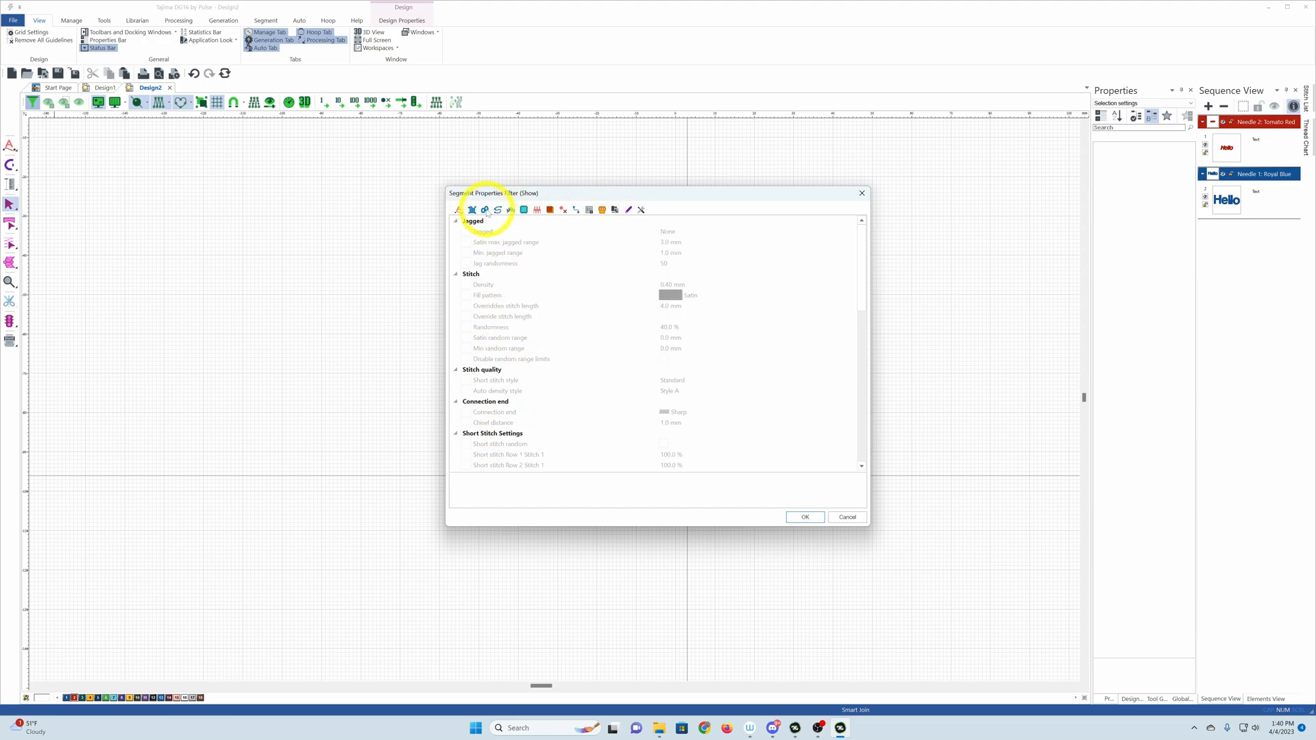
left_click(497, 211)
left_click(511, 211)
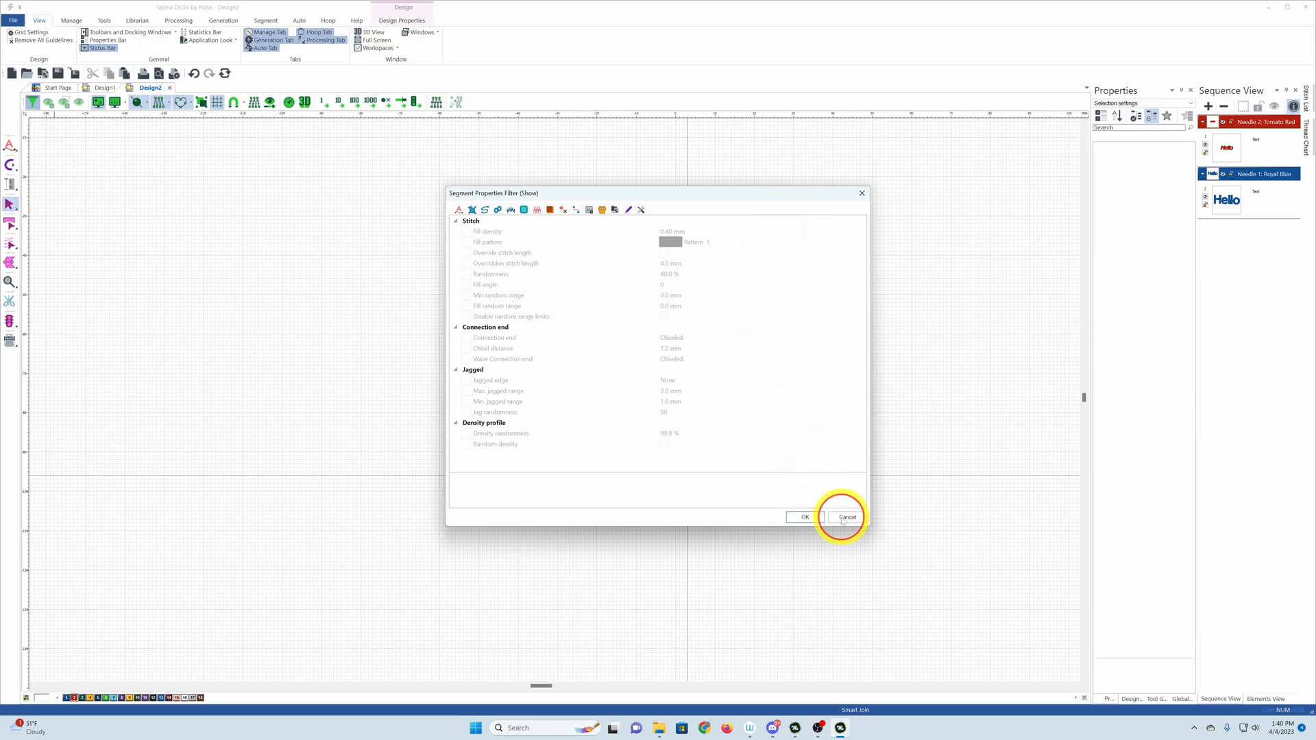
left_click(843, 519)
left_click(716, 475)
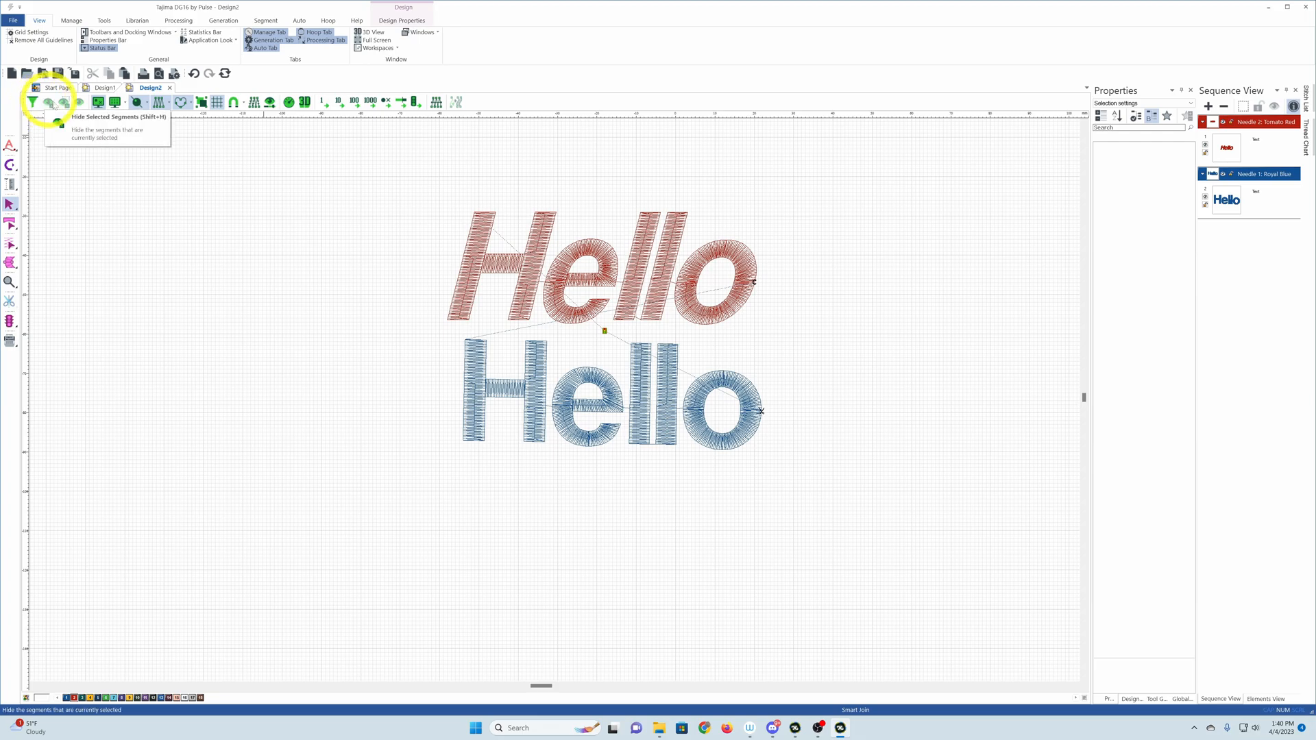
Select both Hello texts, try hiding the selected segments and show all segments again.
left_click_drag(405, 192, 847, 356)
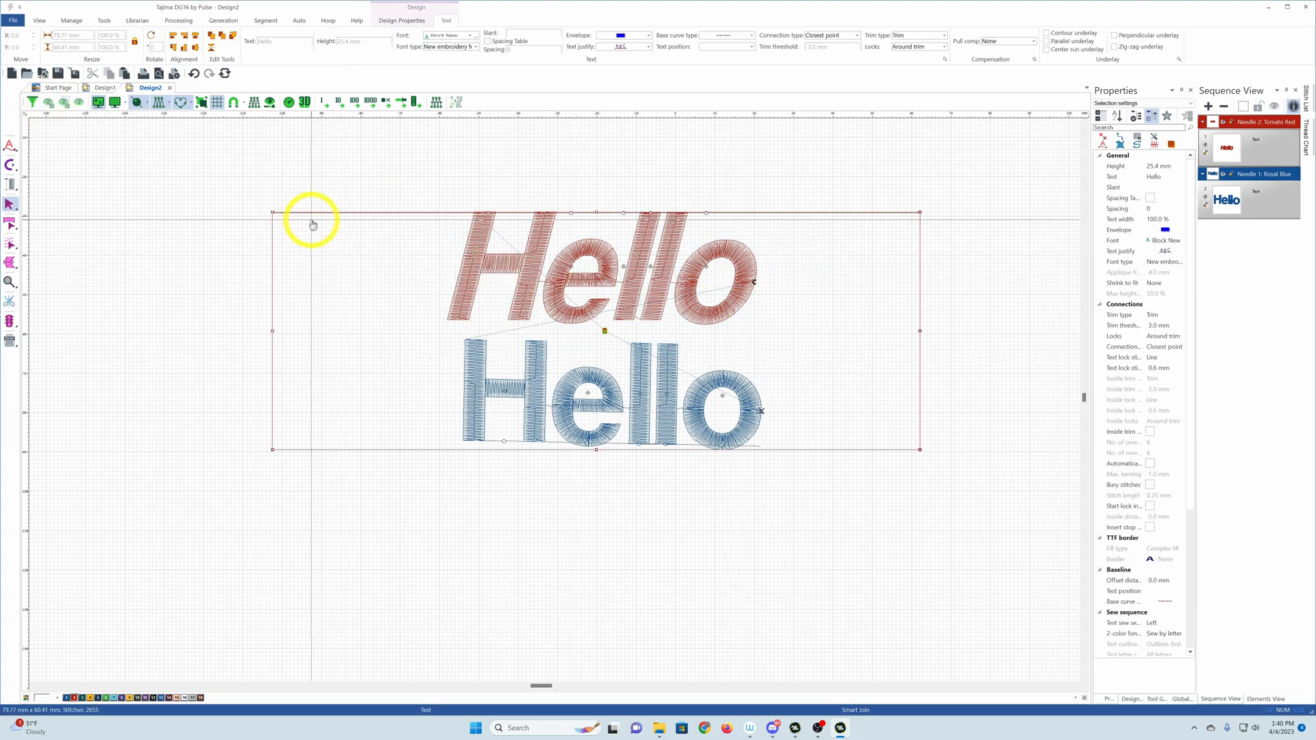
left_click(49, 103)
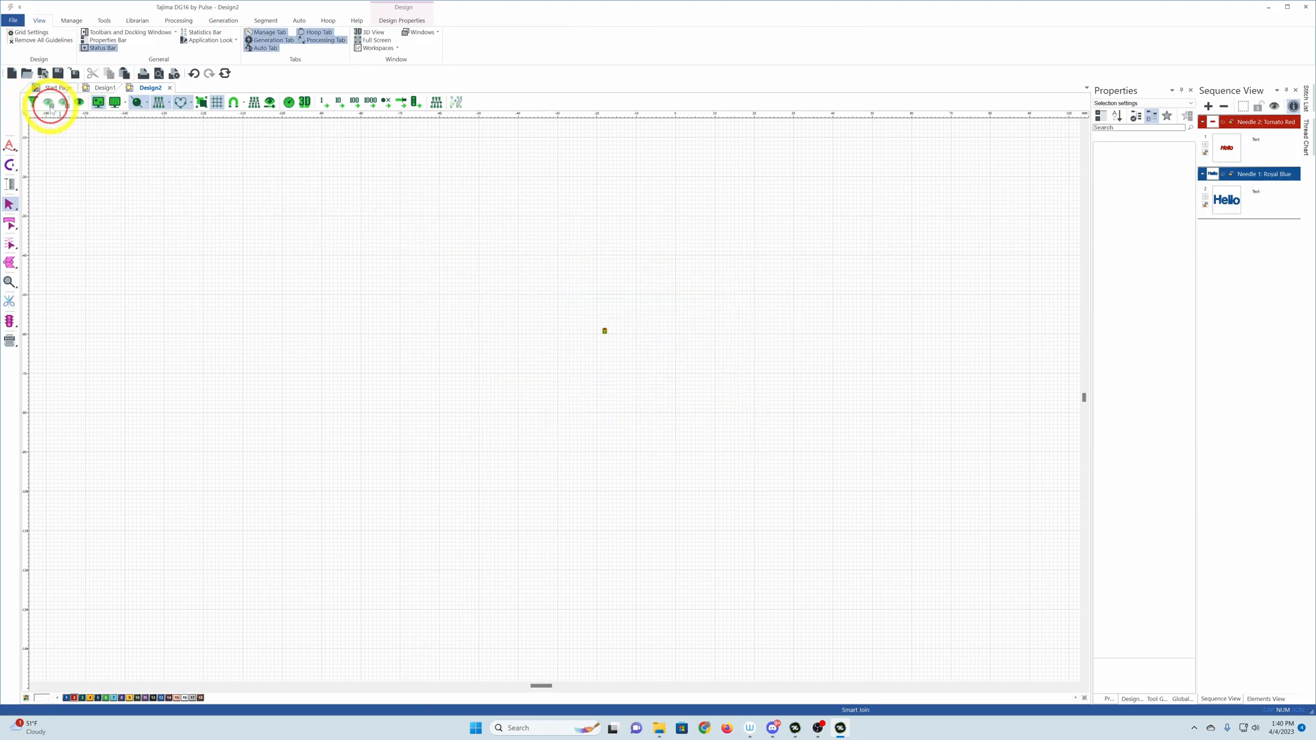
left_click(79, 103)
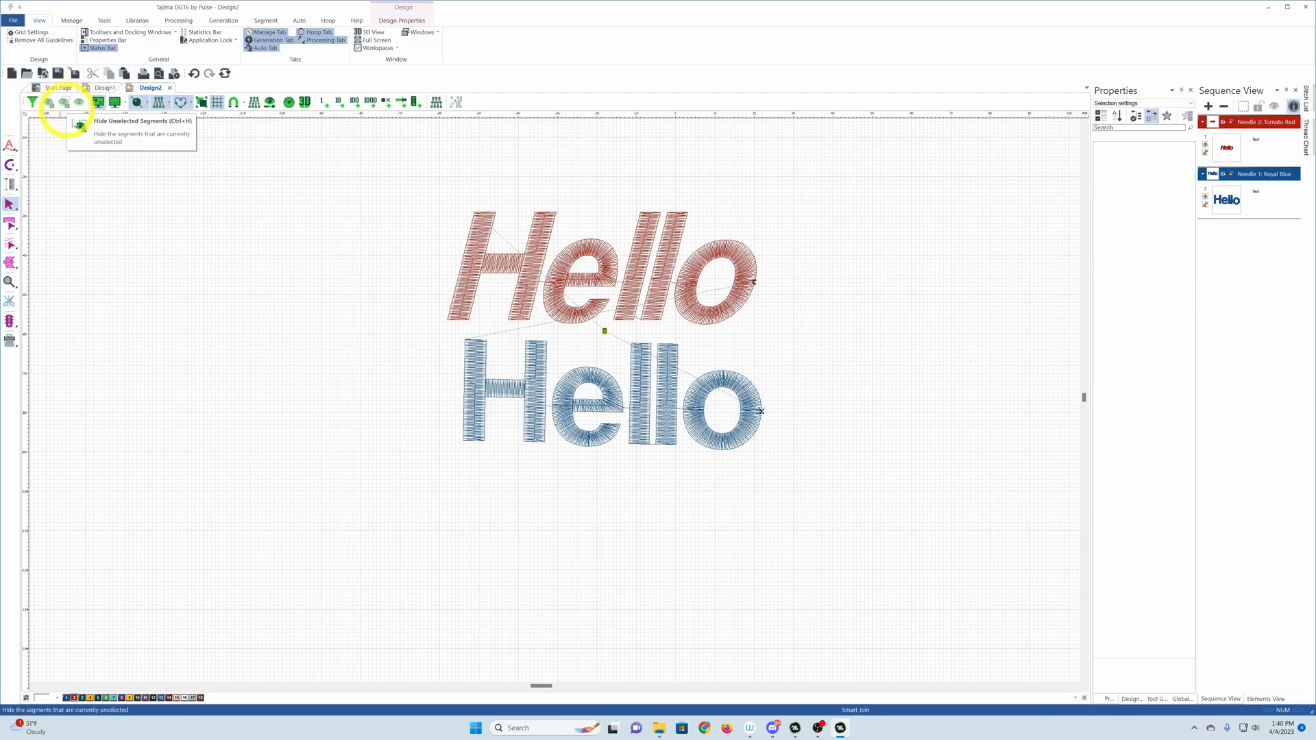
Select the red Hello text, hide the unselected segments and show all segments again.
left_click(1219, 151)
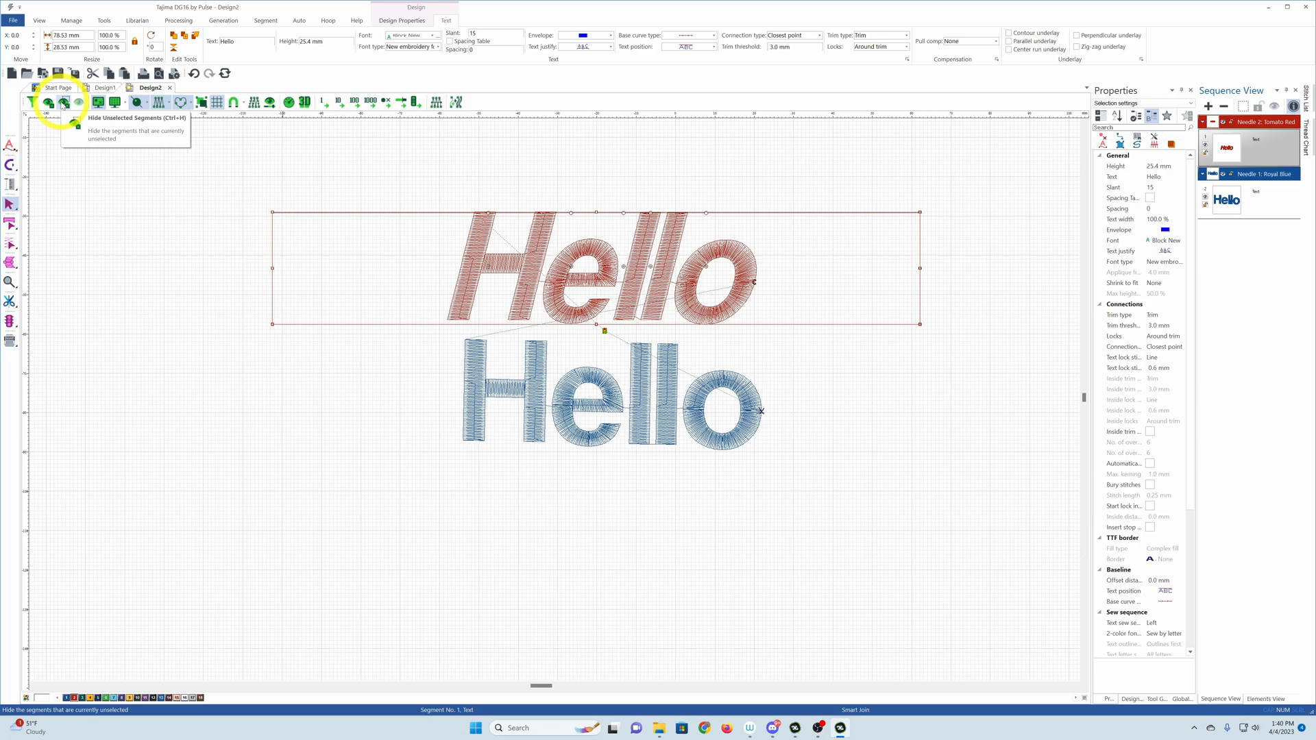
left_click(63, 103)
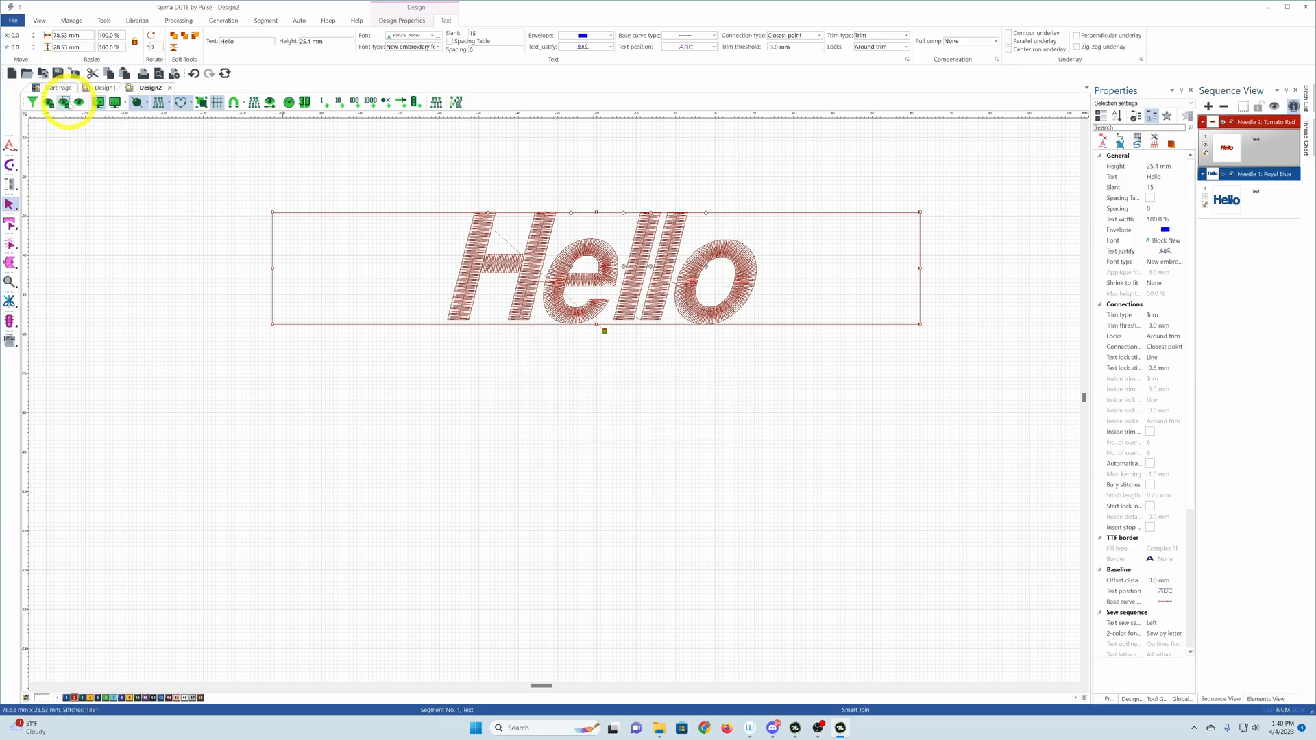
left_click(79, 103)
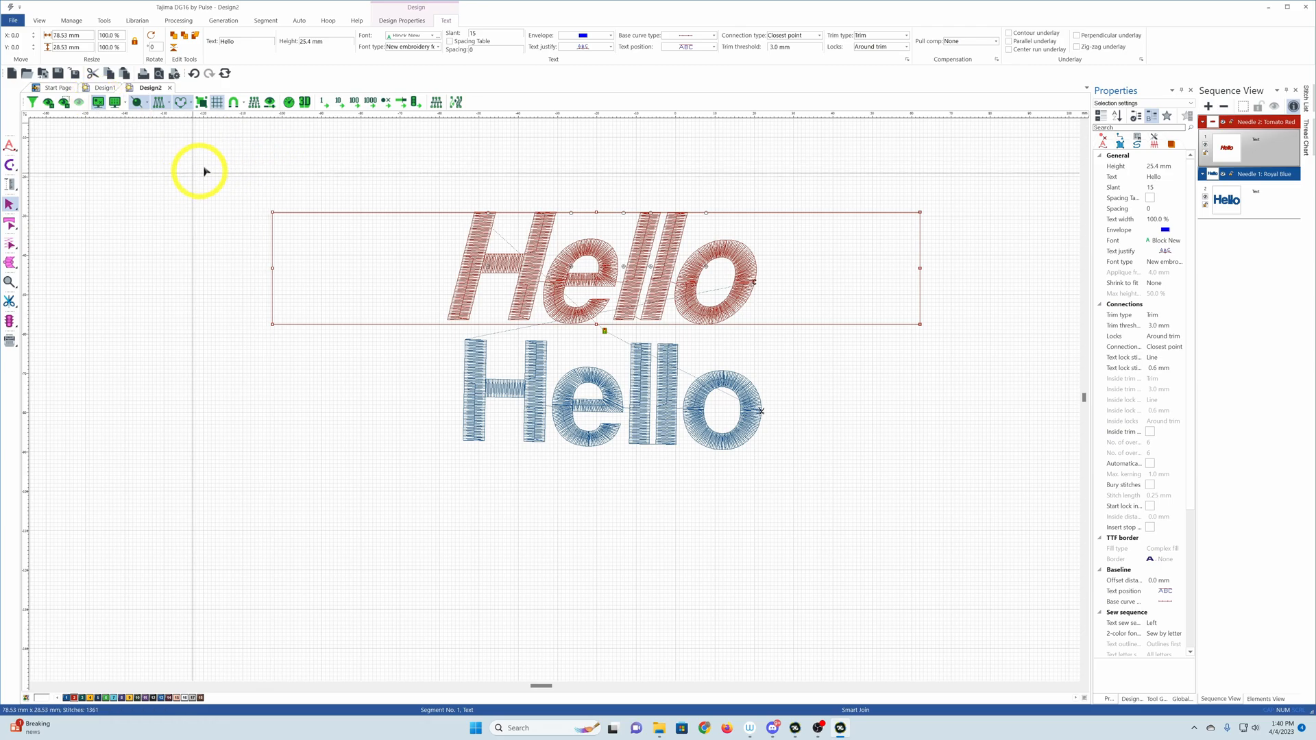
Turn on the 3D stitch view and set the red Hello text's trim type to Always trim.
left_click(304, 102)
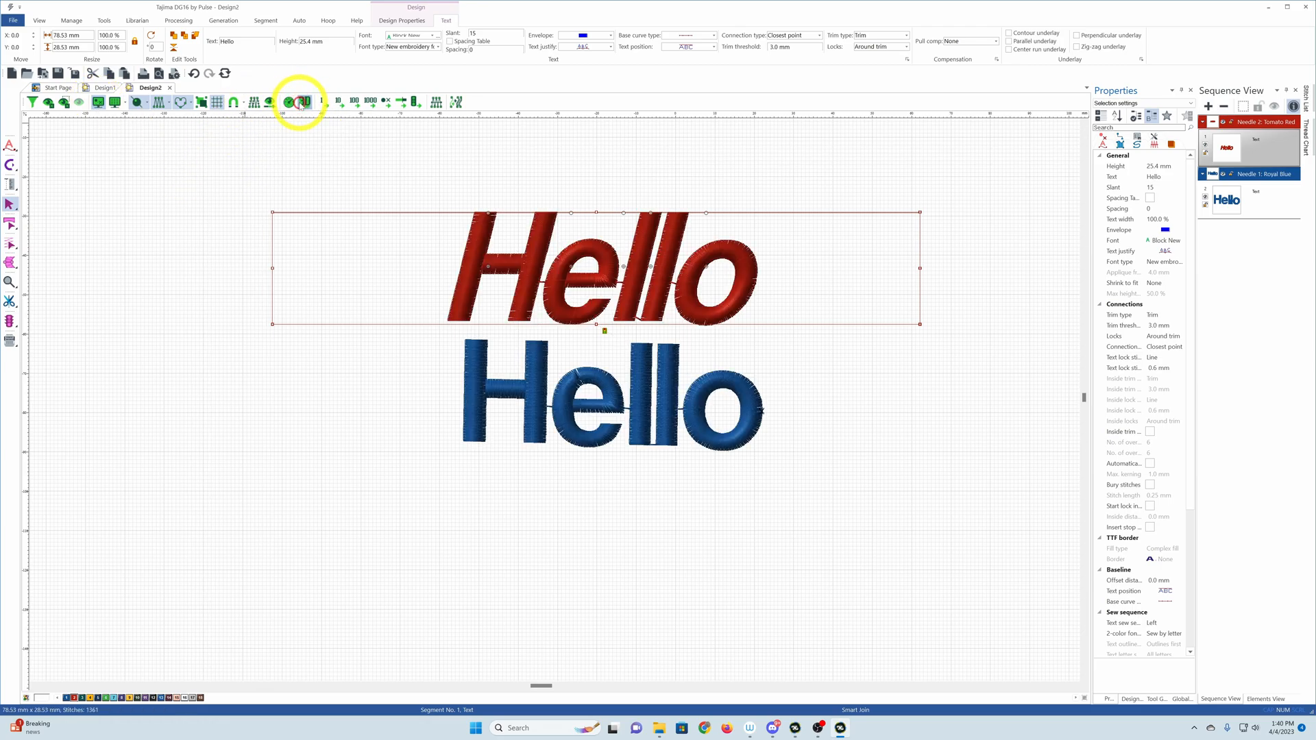
left_click(884, 47)
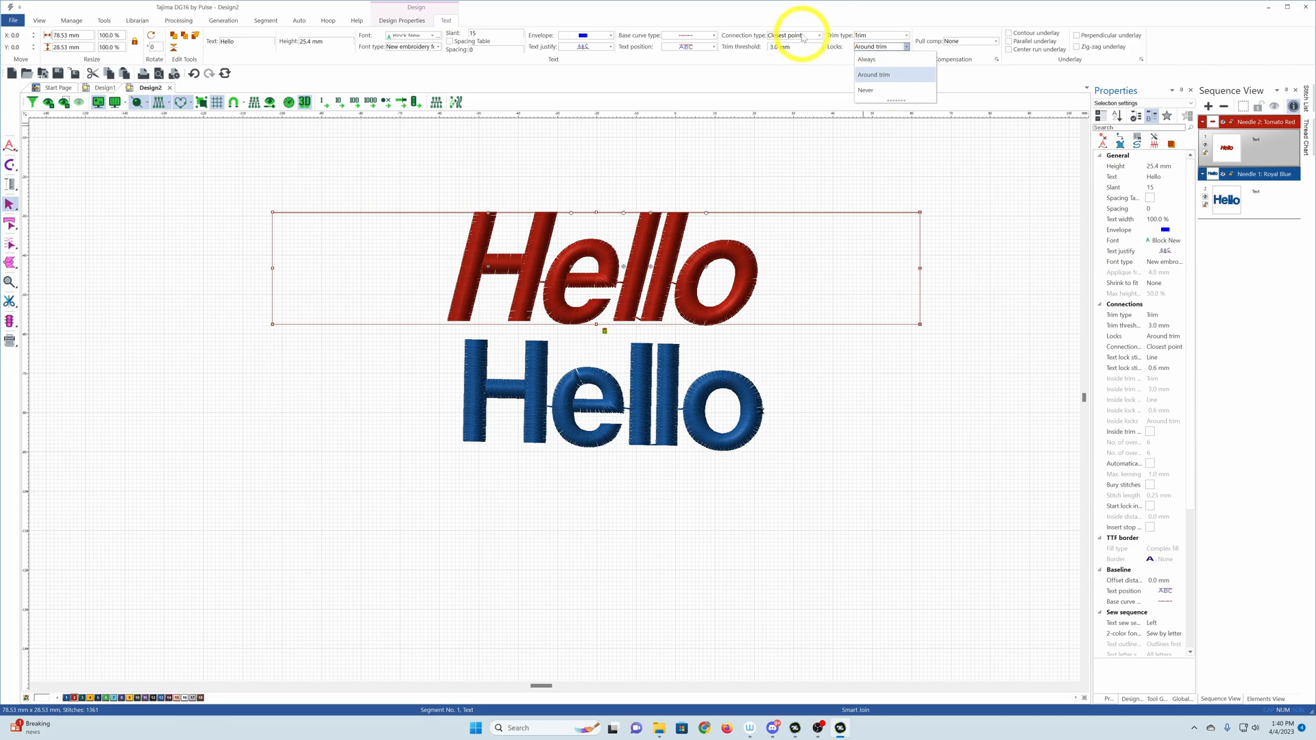
left_click(884, 35)
left_click(889, 48)
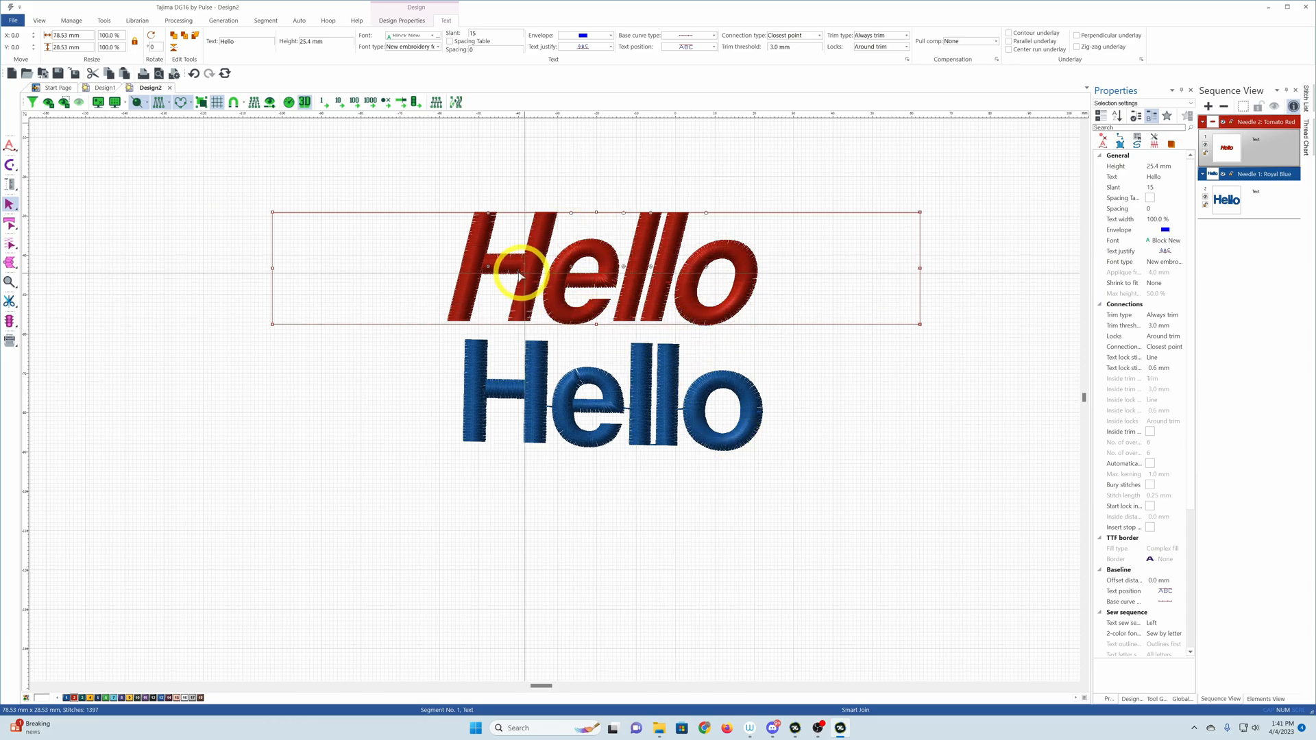
Inspect the stitch points of both Hello texts up close with the 3D stitch view turned off, and hide the points.
left_click(98, 102)
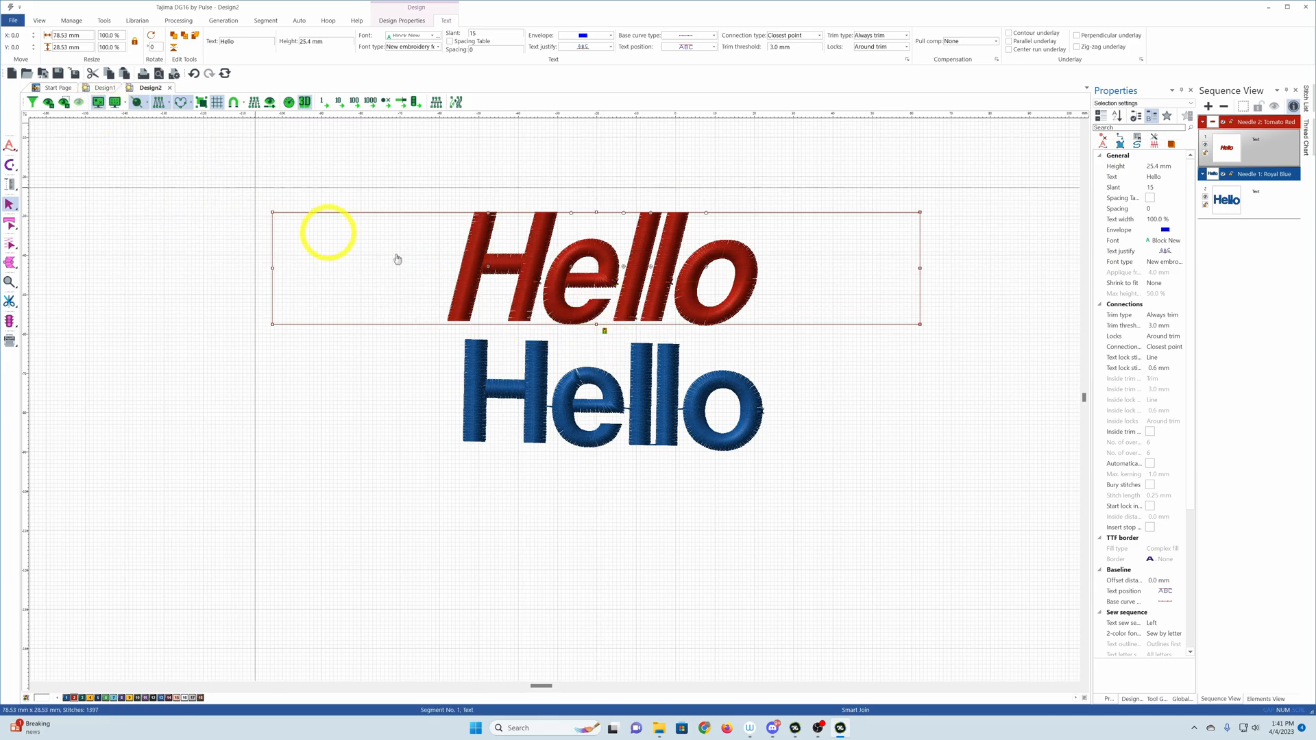
left_click(115, 102)
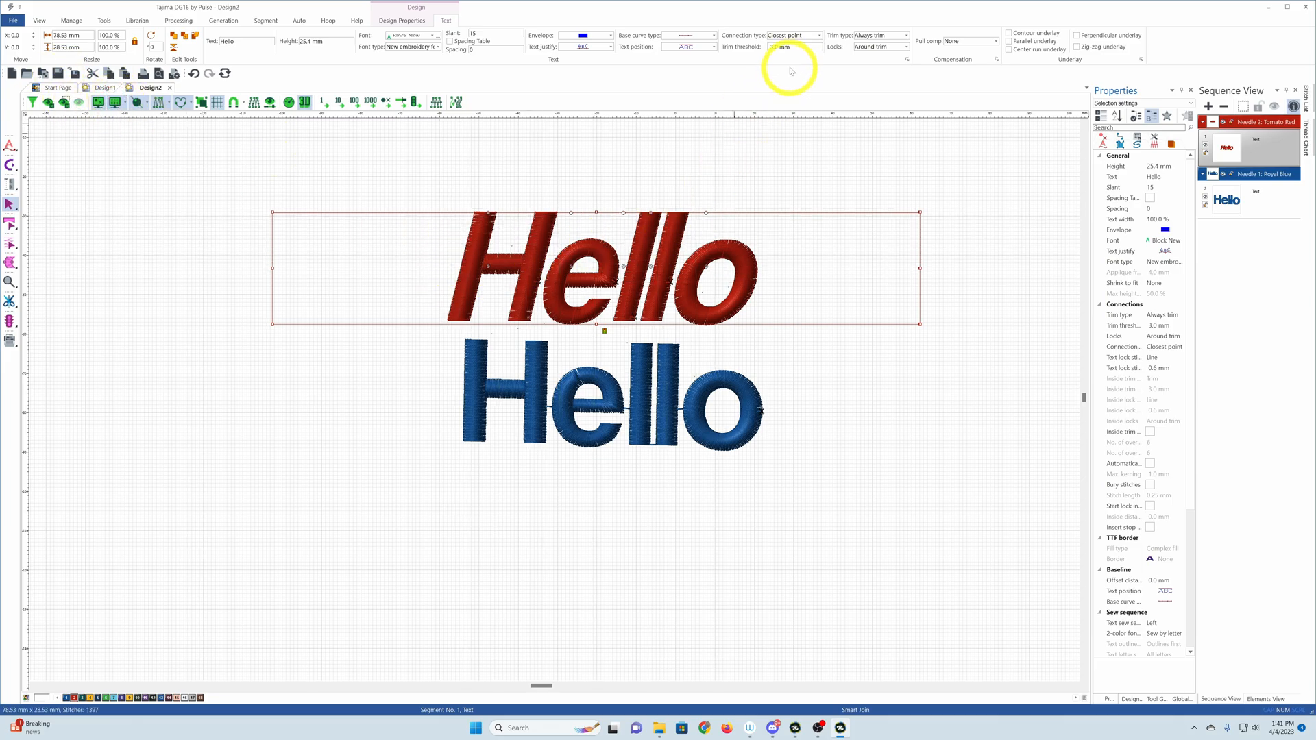
scroll(583, 295, "up", 5)
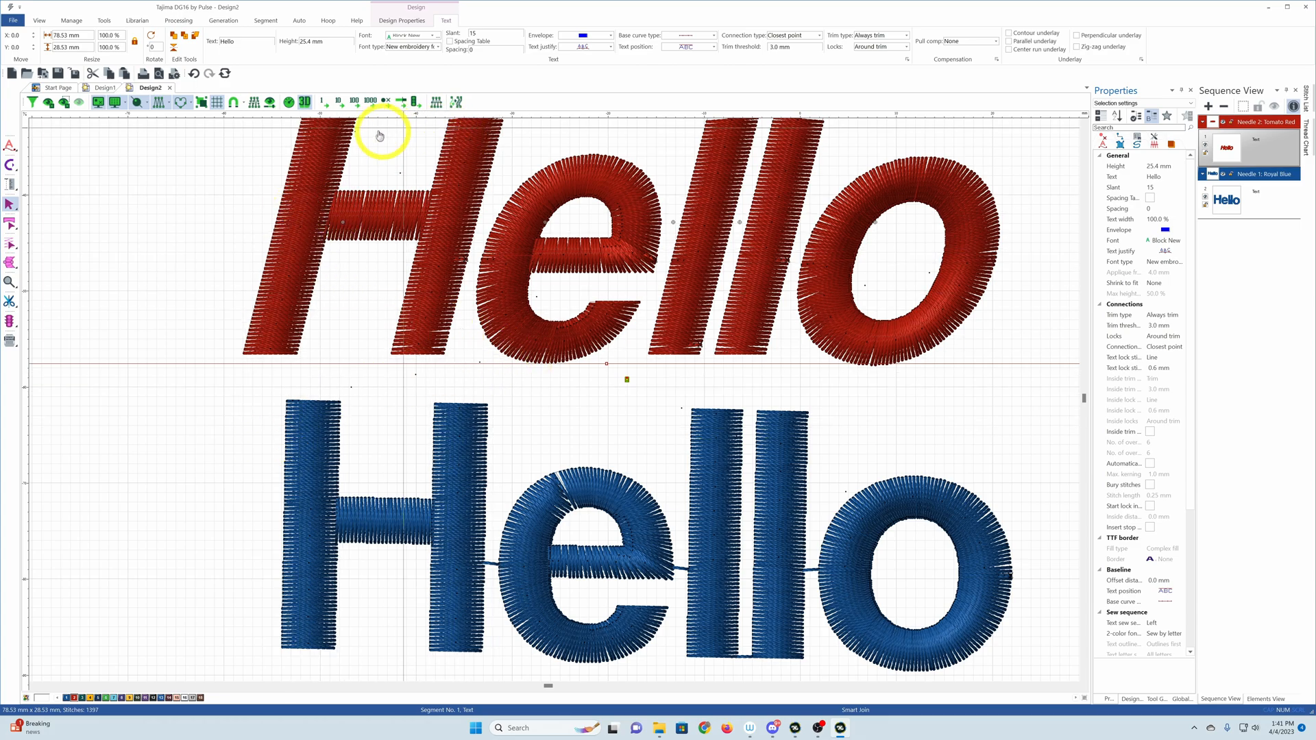
left_click(304, 102)
left_click(306, 193)
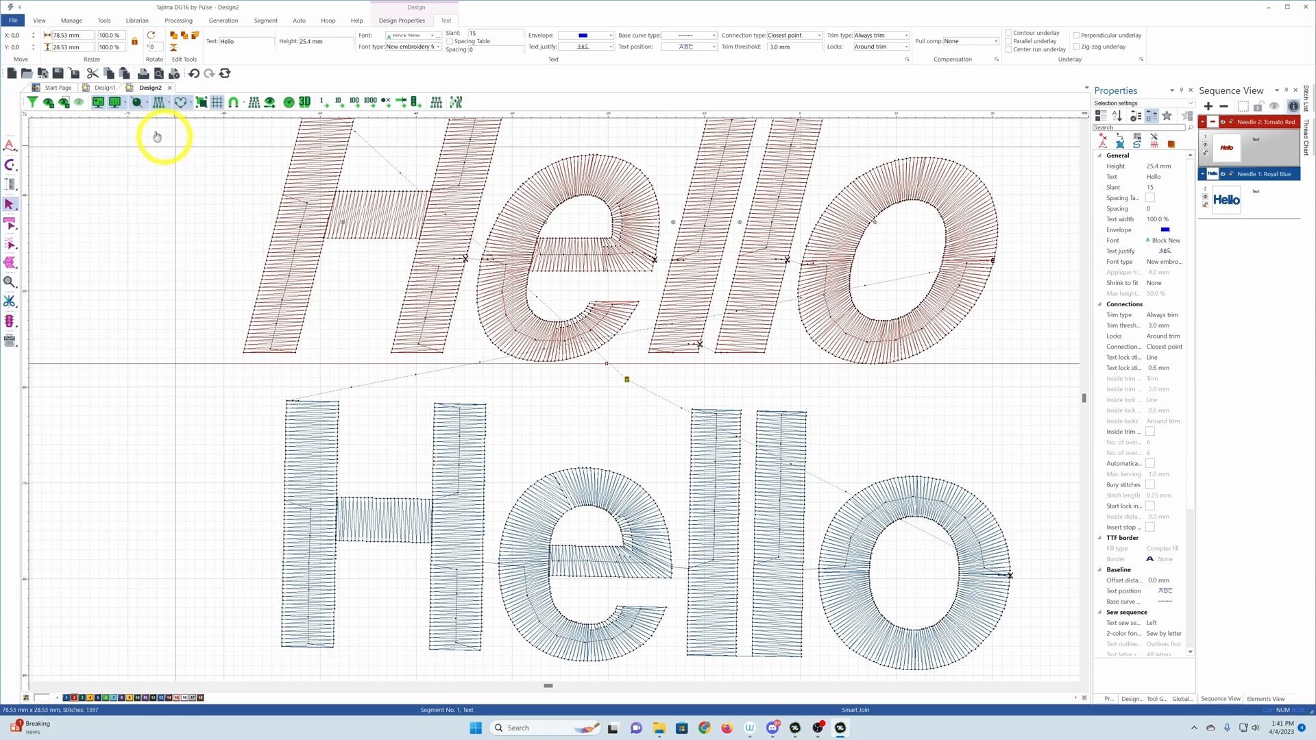
left_click(115, 104)
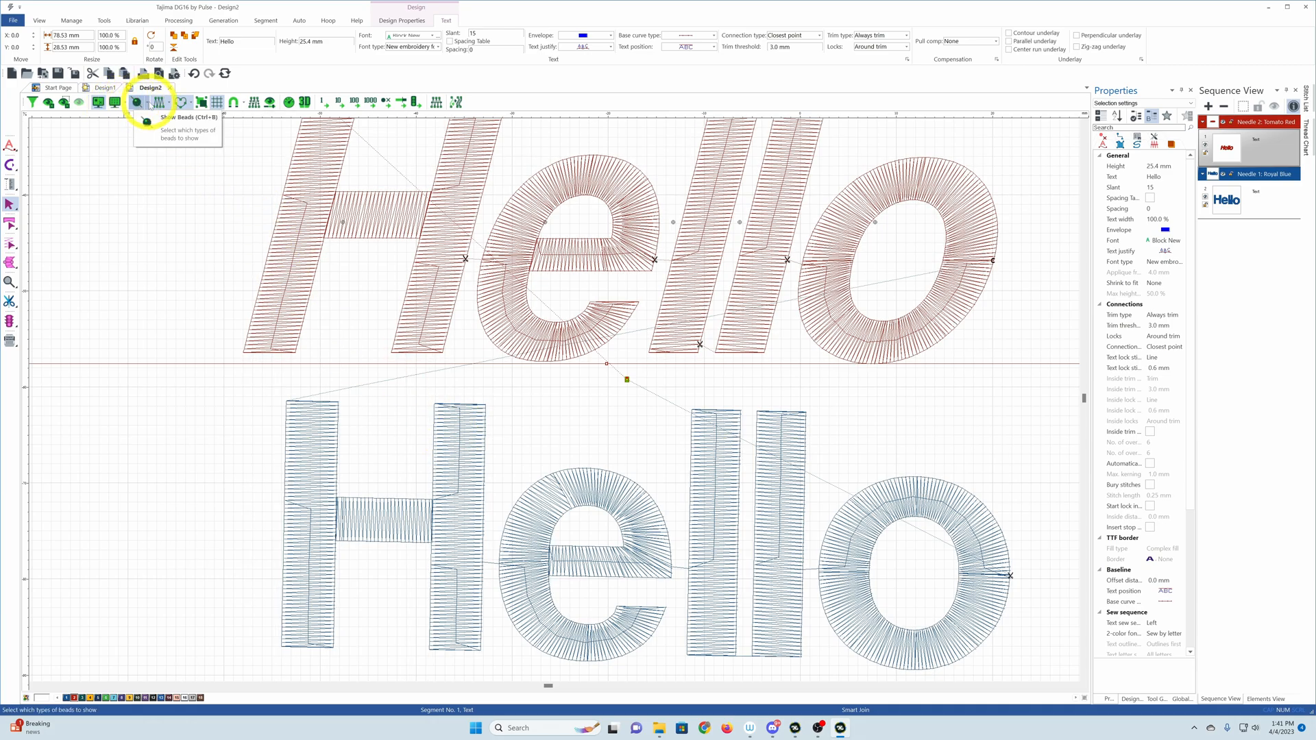
Review which bead types can be shown, including start, stop, angle line, corner and letter beads.
left_click(146, 105)
left_click(147, 105)
left_click(140, 103)
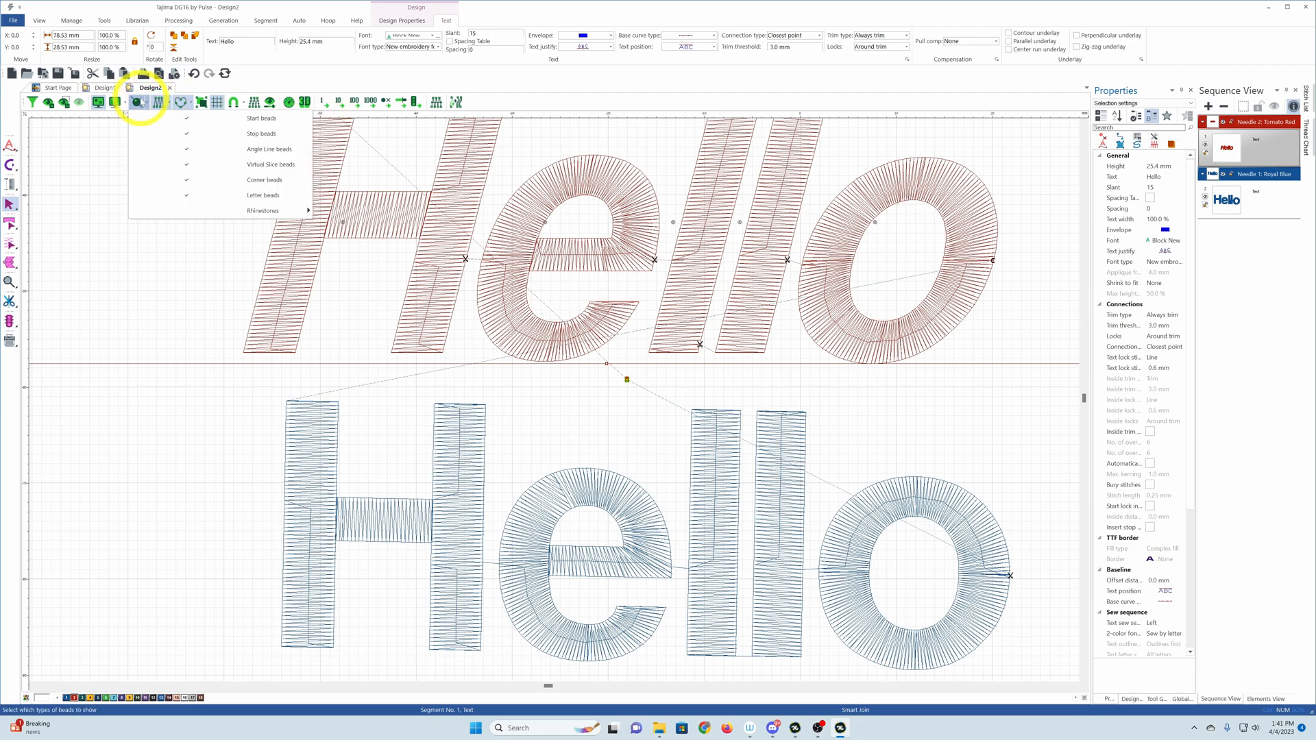
left_click(140, 104)
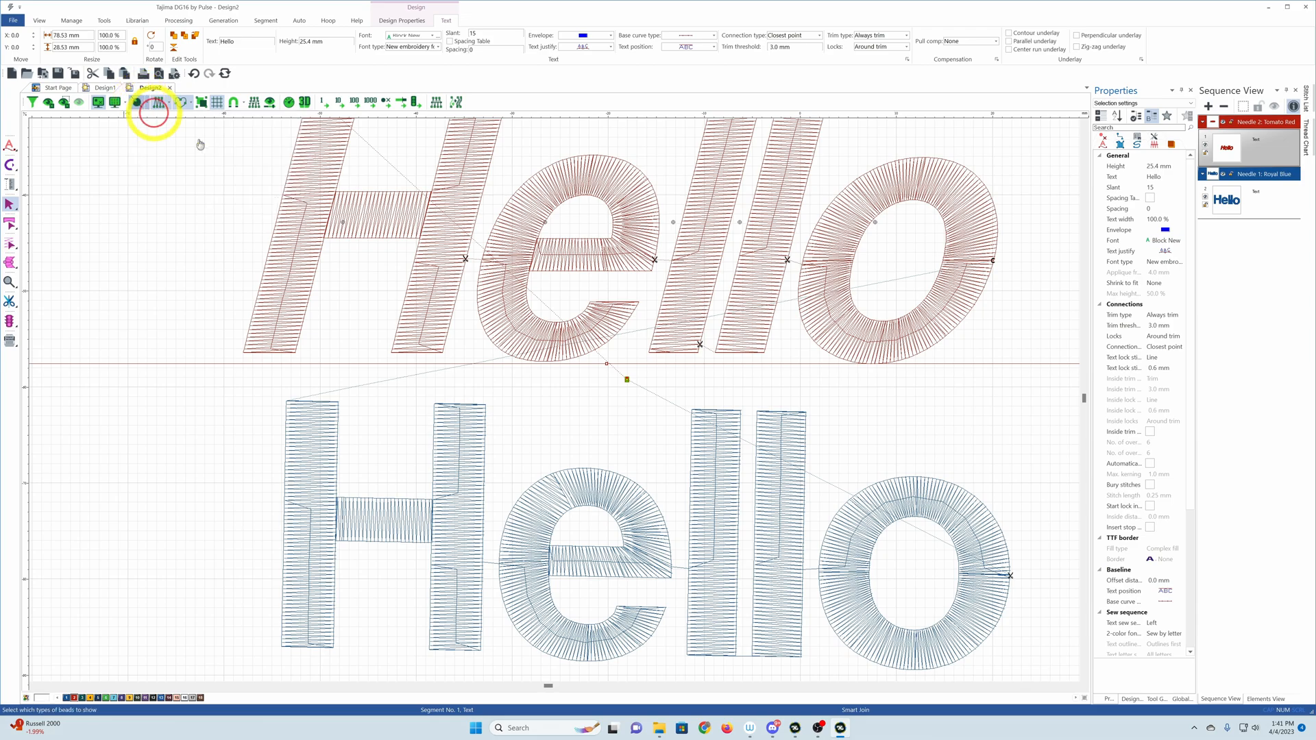
scroll(478, 332, "down", 2)
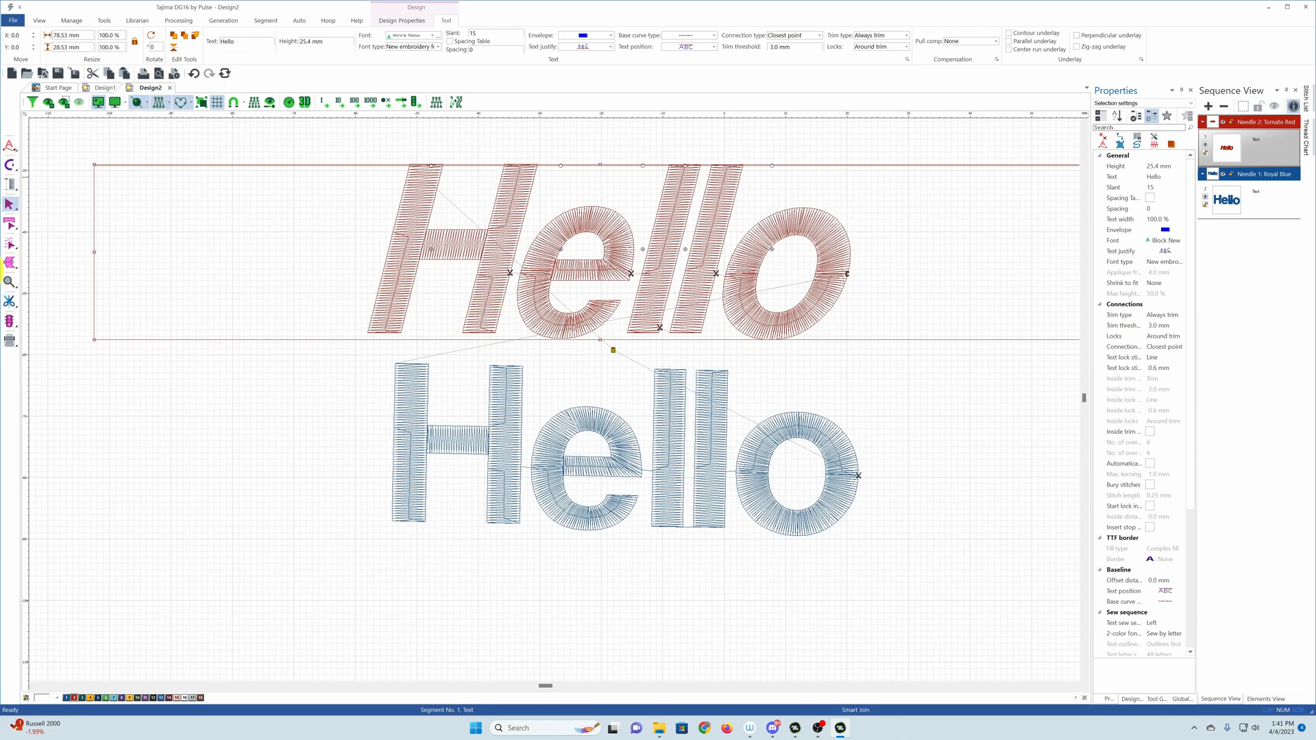
Switch to the vertex selection tool and turn off the display of beads.
left_click(11, 223)
left_click(57, 222)
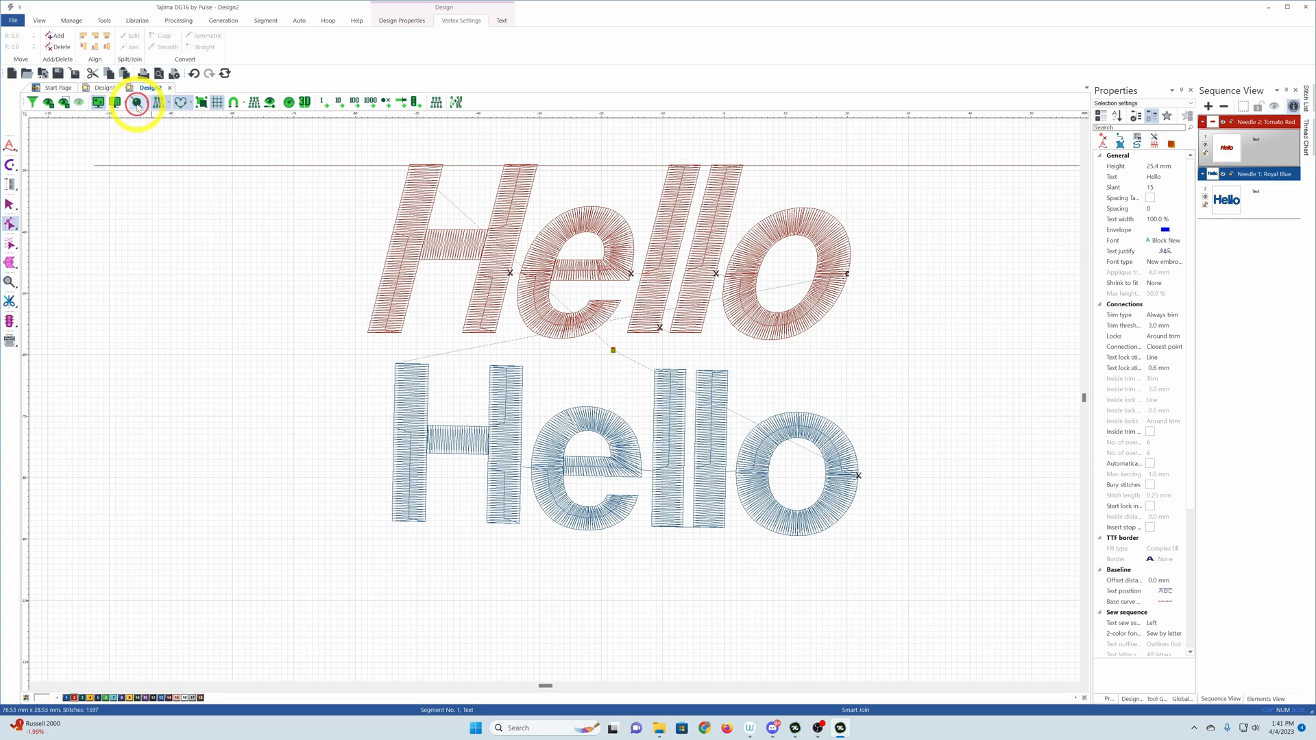
left_click(146, 104)
Review the display options for sequins and applique fabric, keeping transparent sequins and filled fabric.
left_click(159, 104)
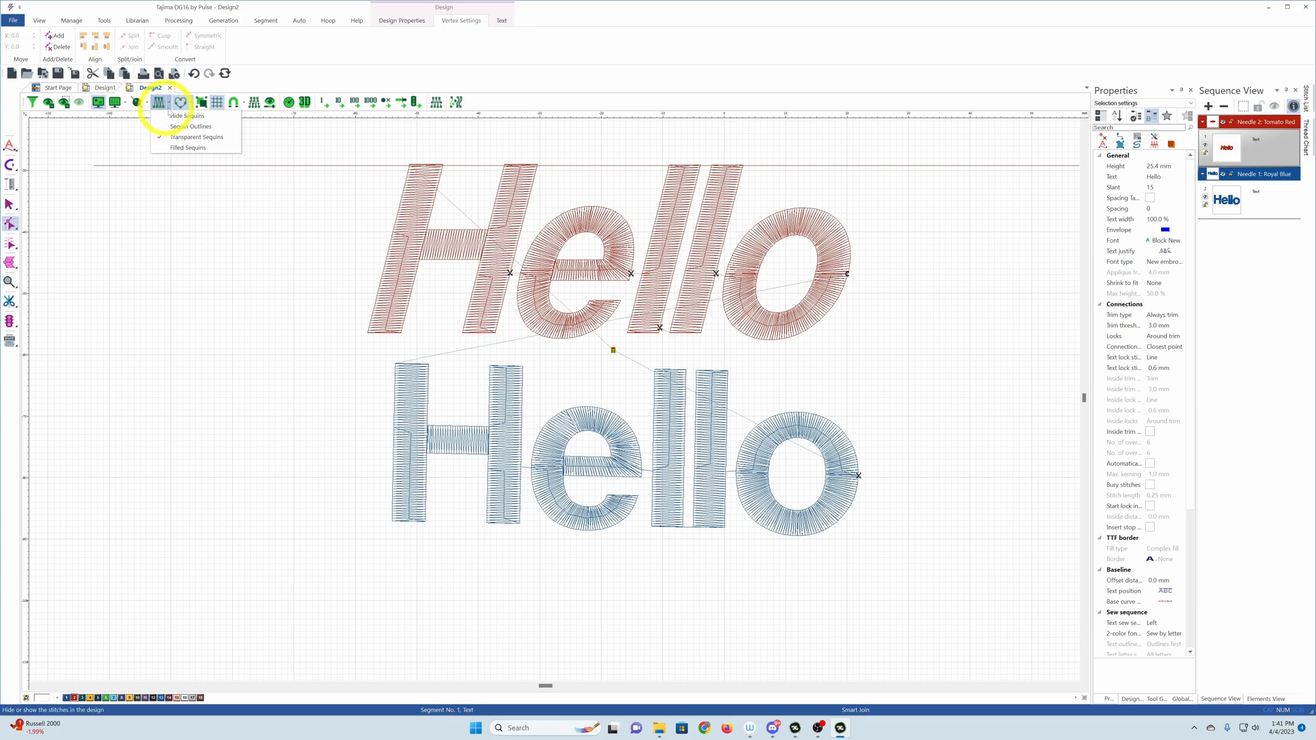
left_click(191, 103)
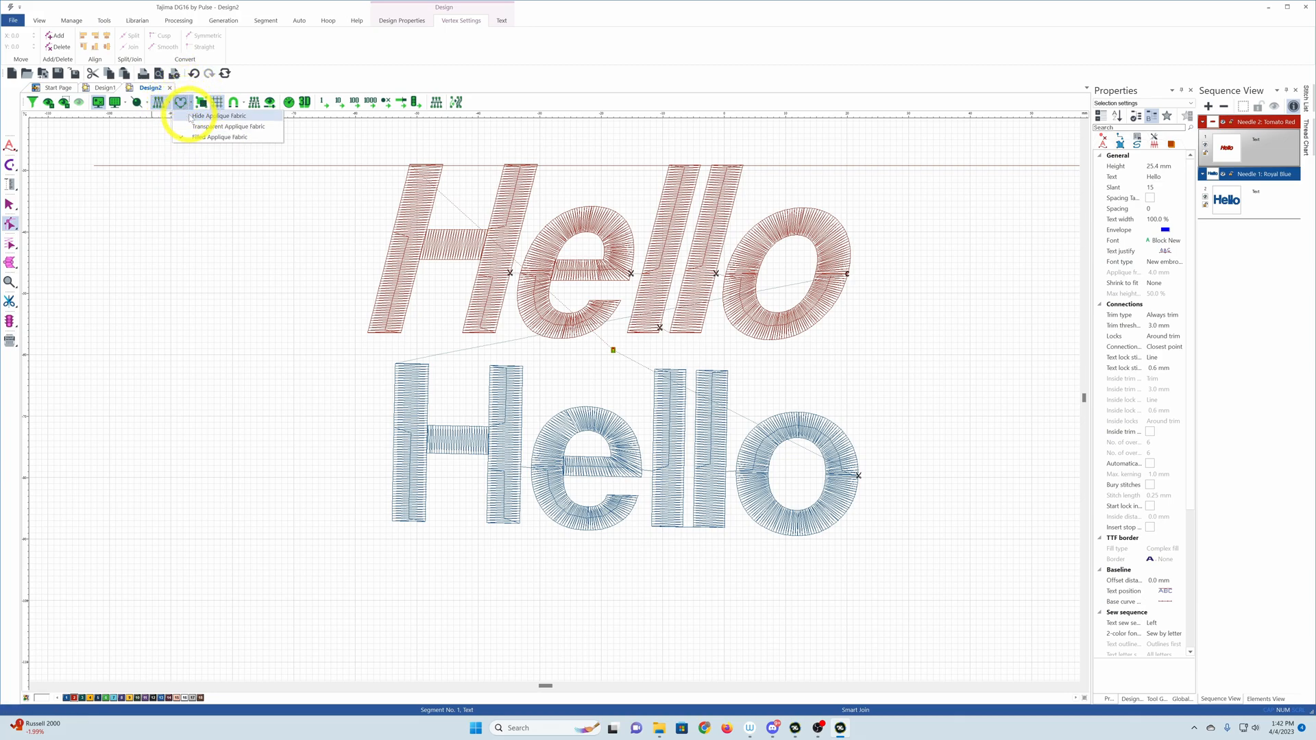
left_click(266, 202)
left_click(10, 164)
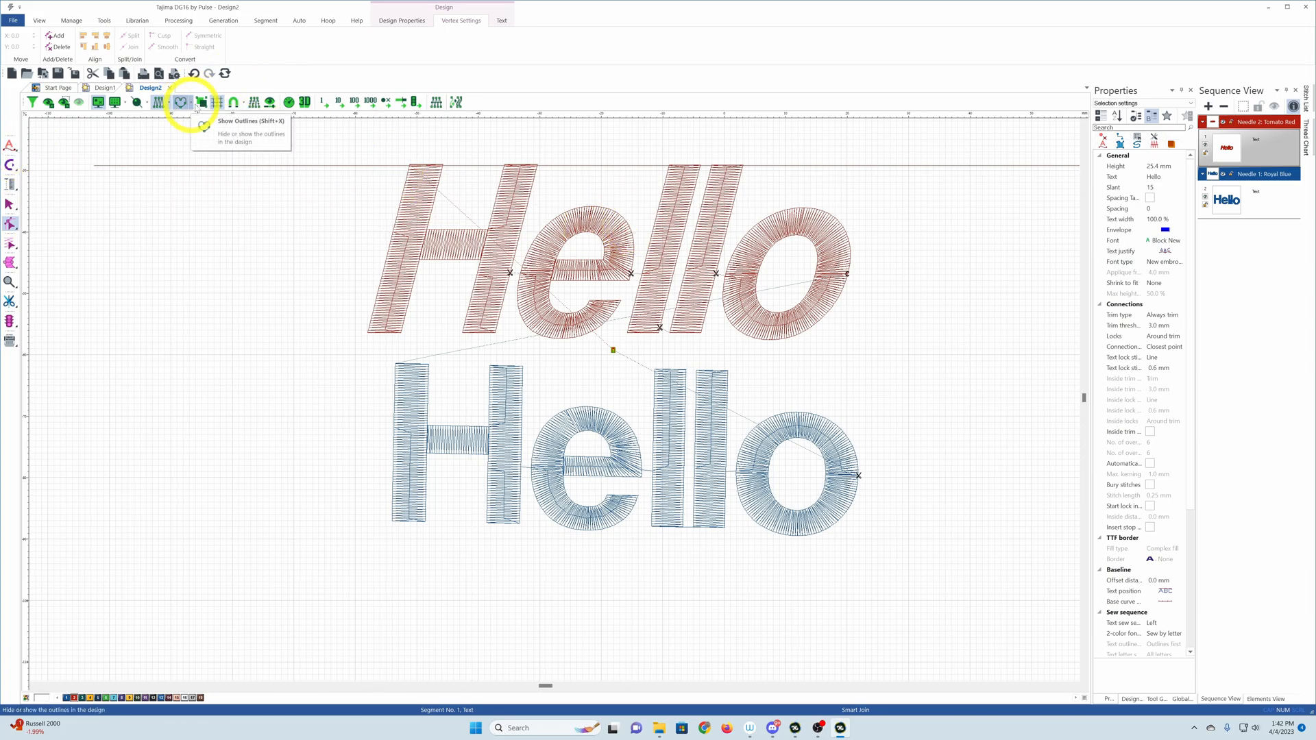
left_click(183, 103)
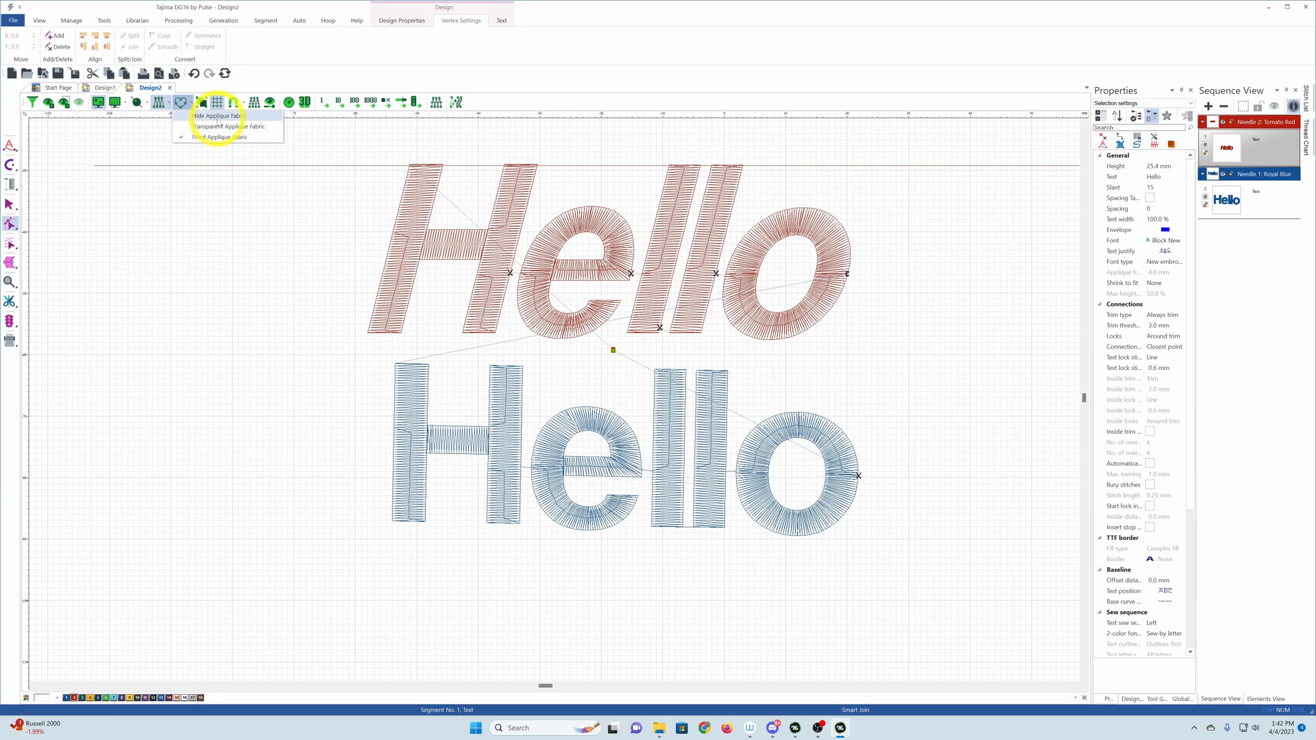
Try showing only the active group's stitches on the red Hello, and select the blue Hello with the full stitch display restored.
left_click(200, 105)
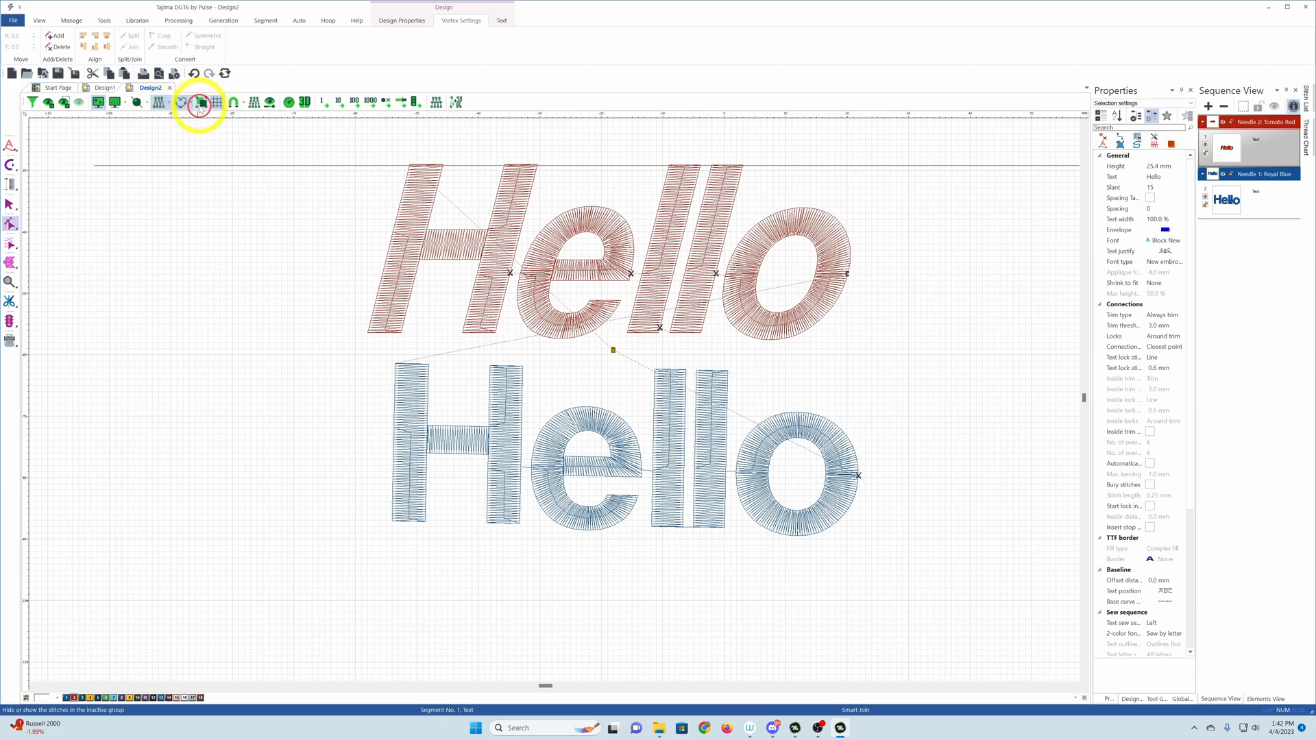
left_click(203, 105)
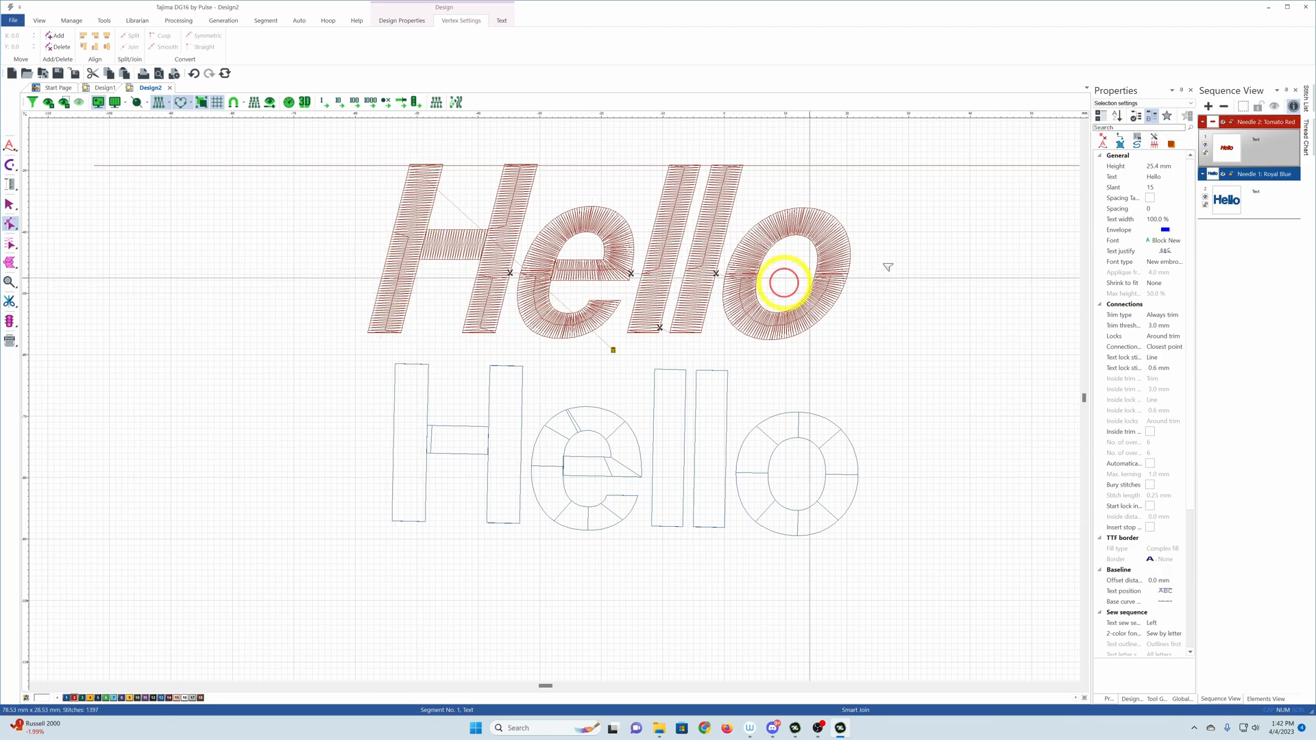
left_click(1236, 194)
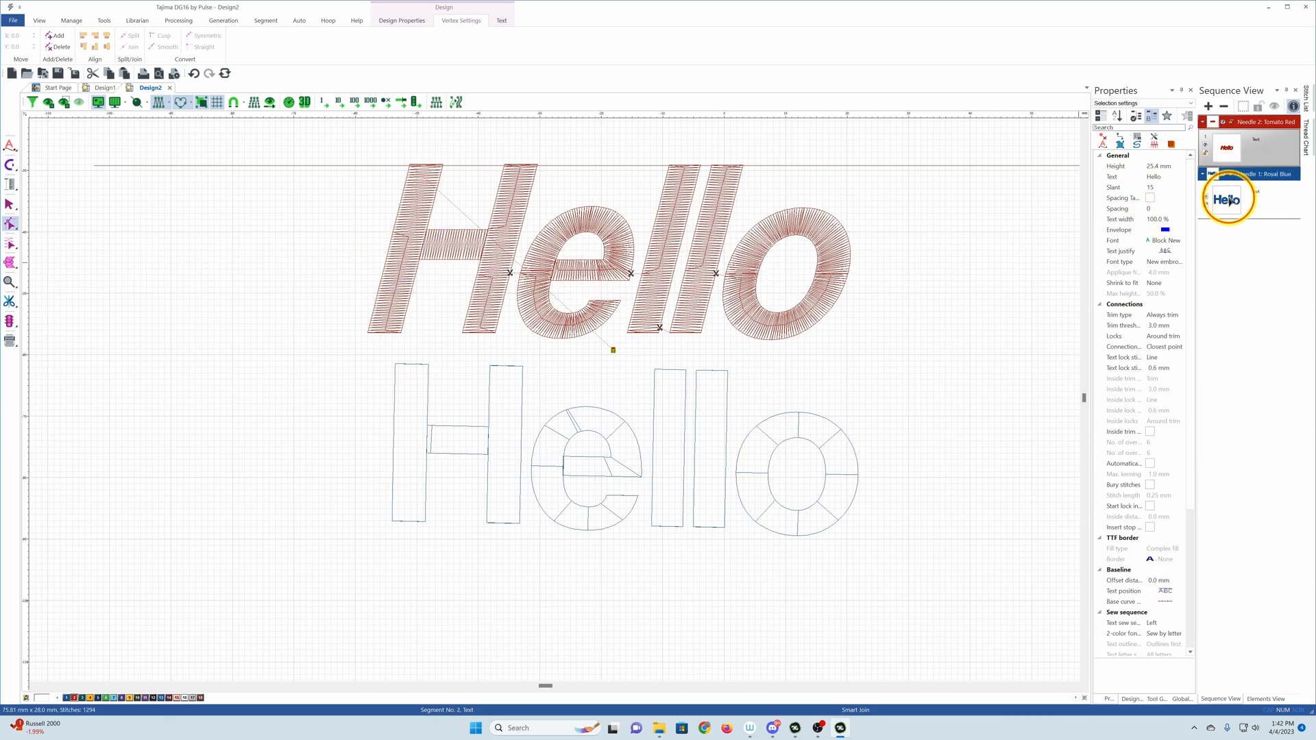
left_click(1236, 198)
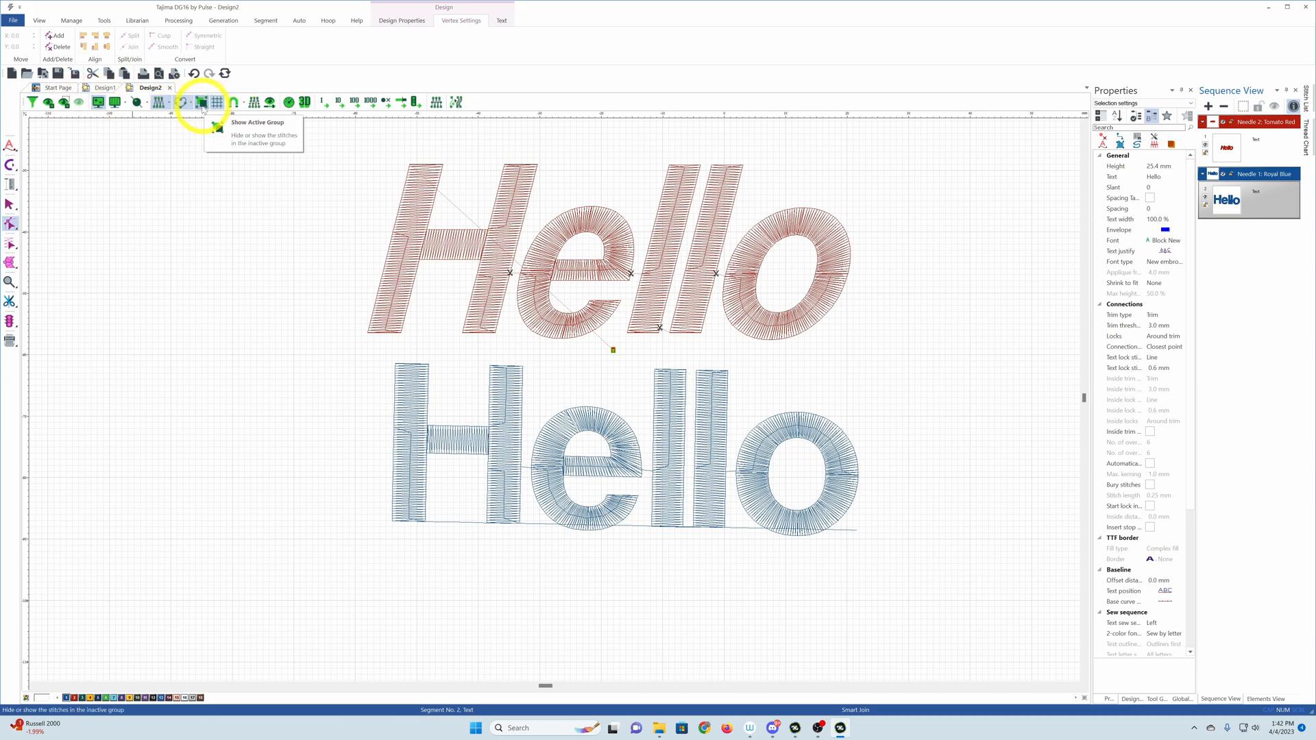
left_click(203, 104)
left_click_drag(373, 372, 866, 596)
left_click(666, 320)
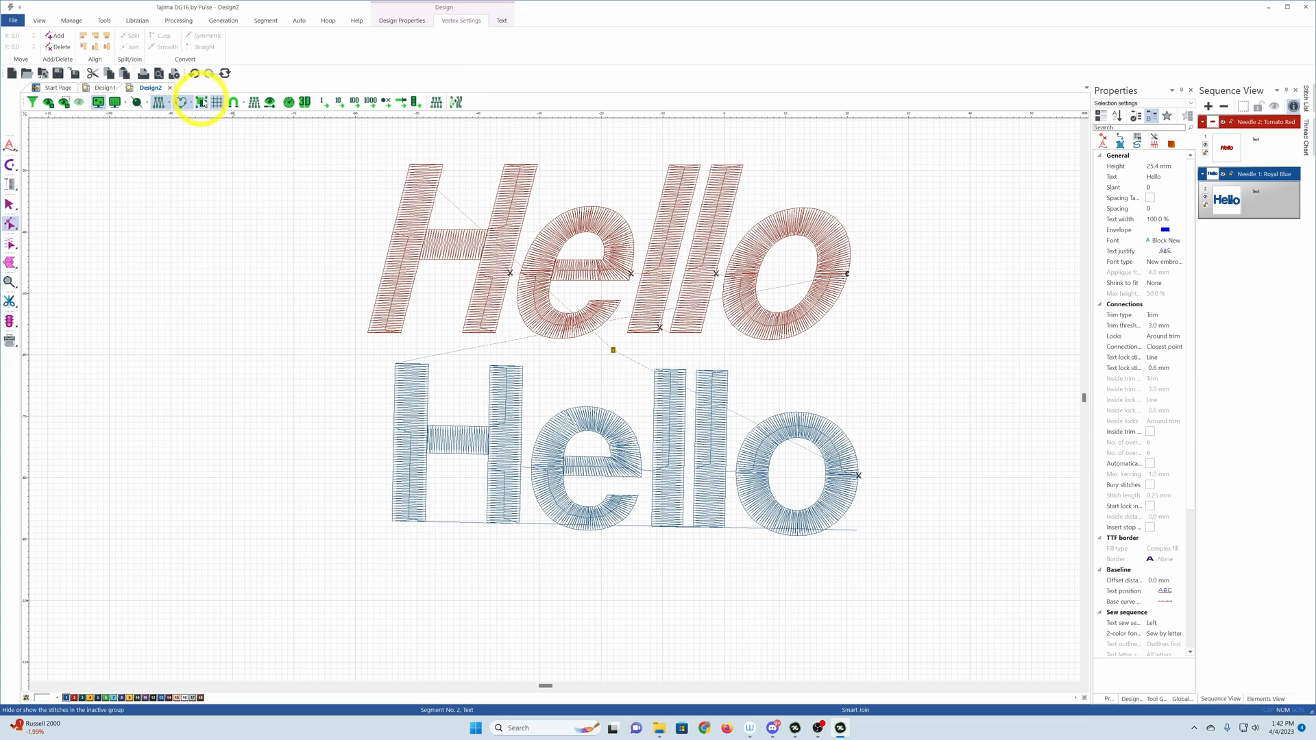
Try hiding the inactive group's stitches and the grid, restoring each one after checking its effect.
left_click(202, 103)
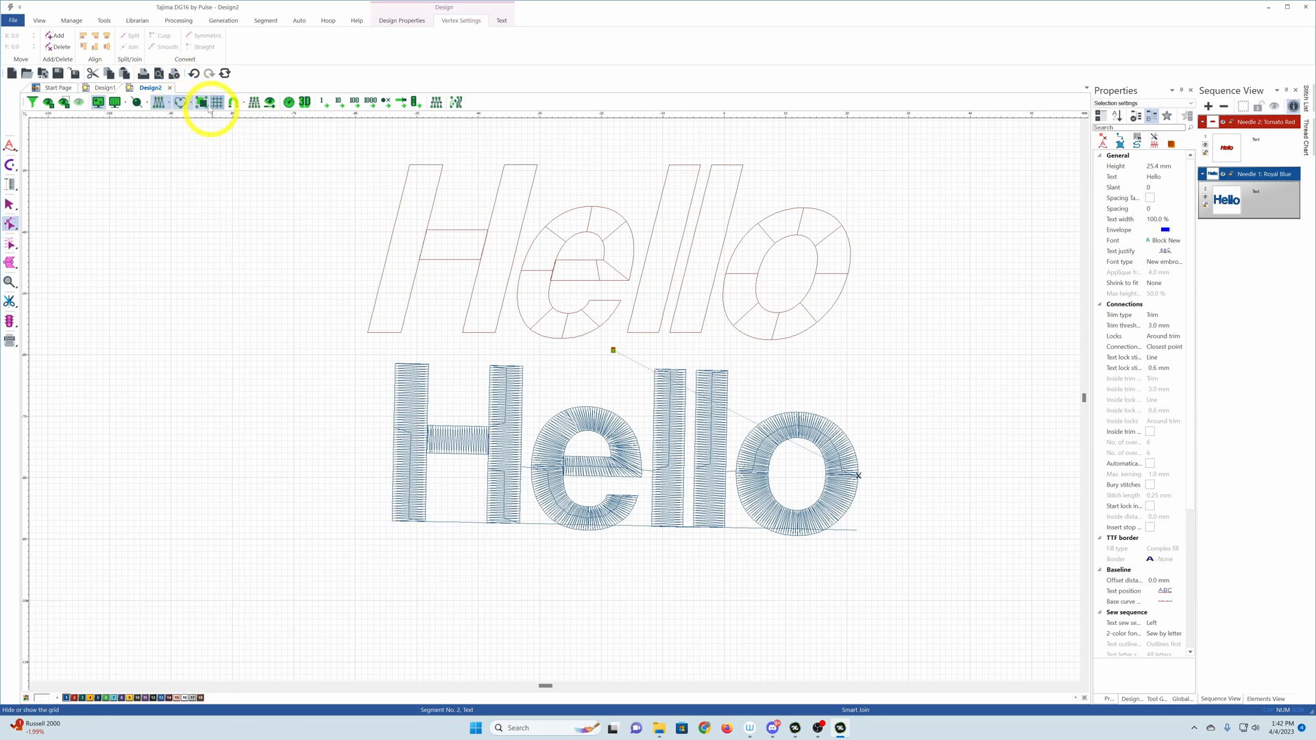
left_click(201, 102)
left_click(218, 103)
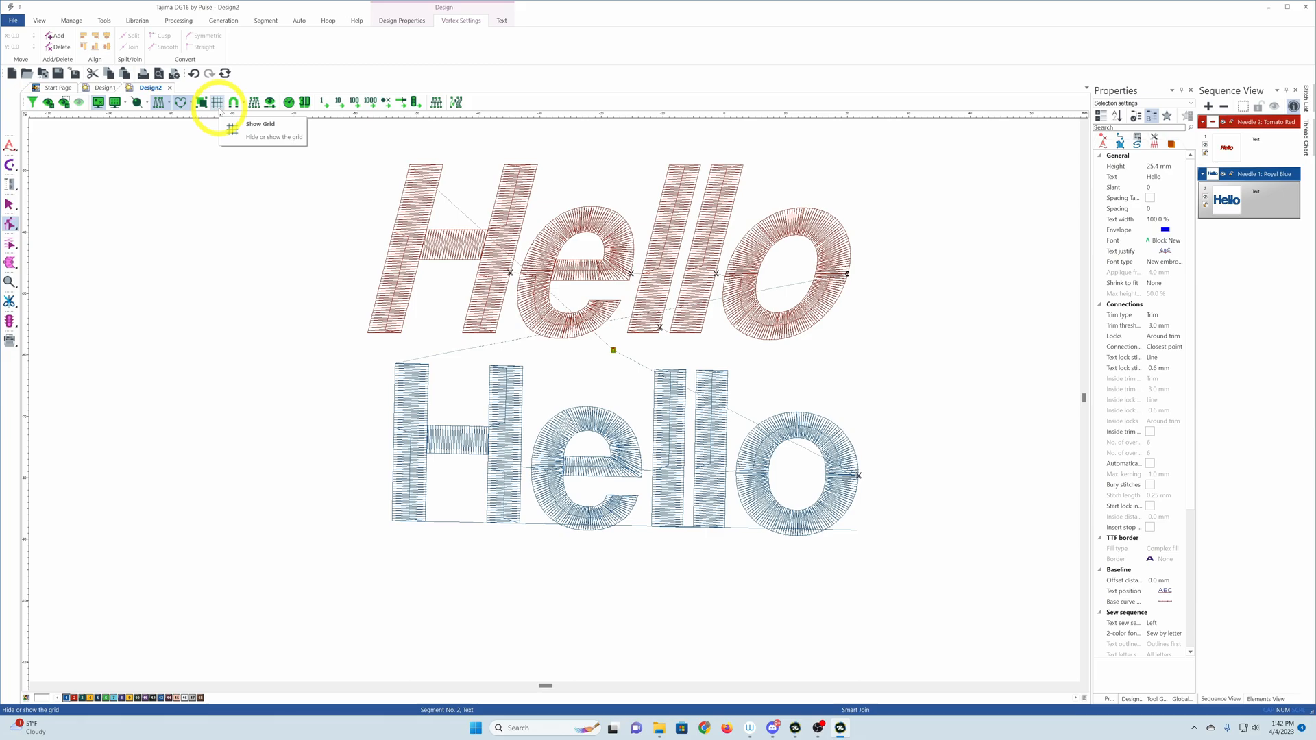
left_click(220, 108)
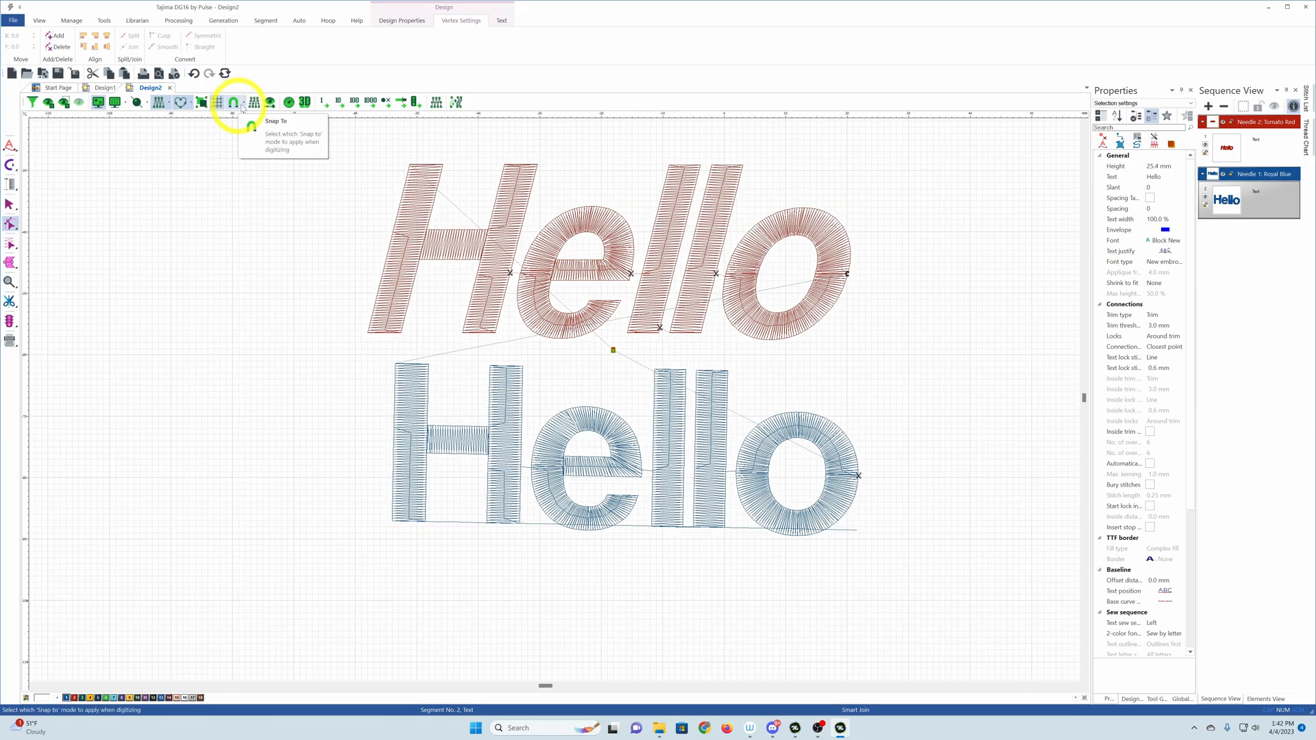
Turn on Snap to Grid and add another blue Hello text, placing it to the left of the red Hello.
left_click(243, 106)
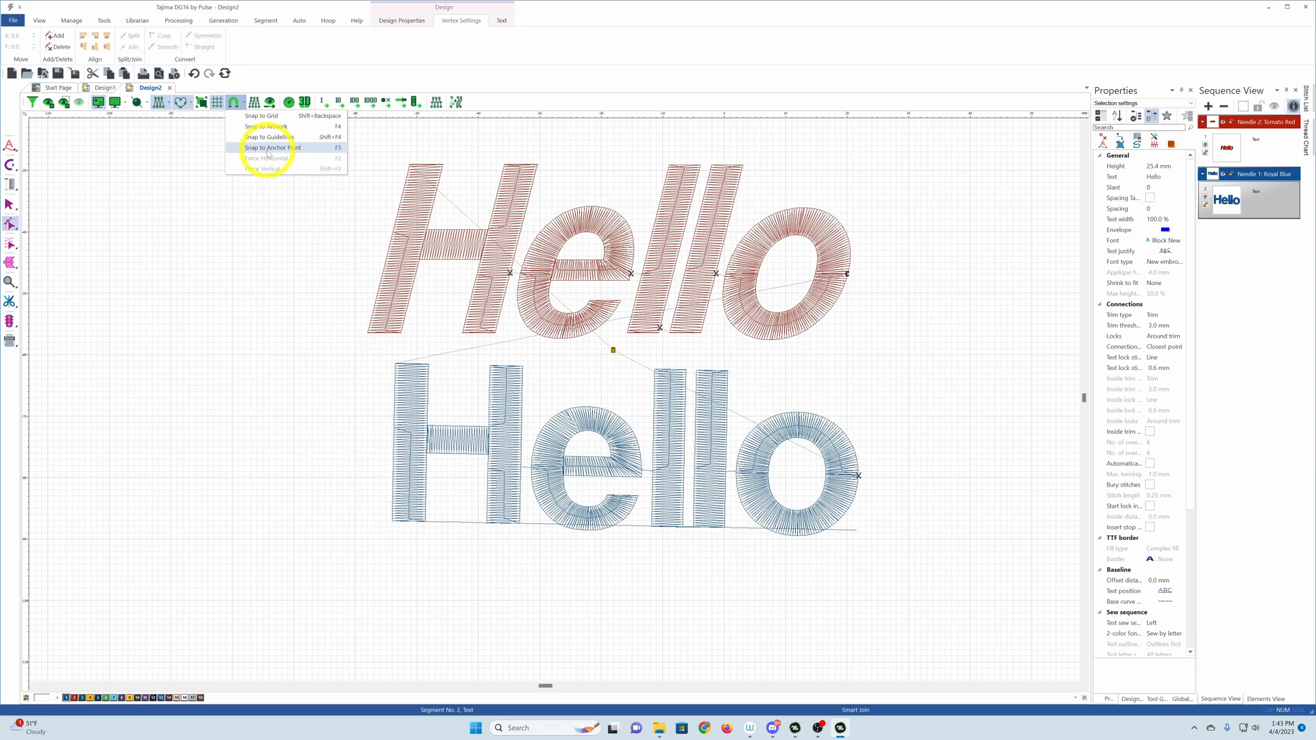
left_click(263, 118)
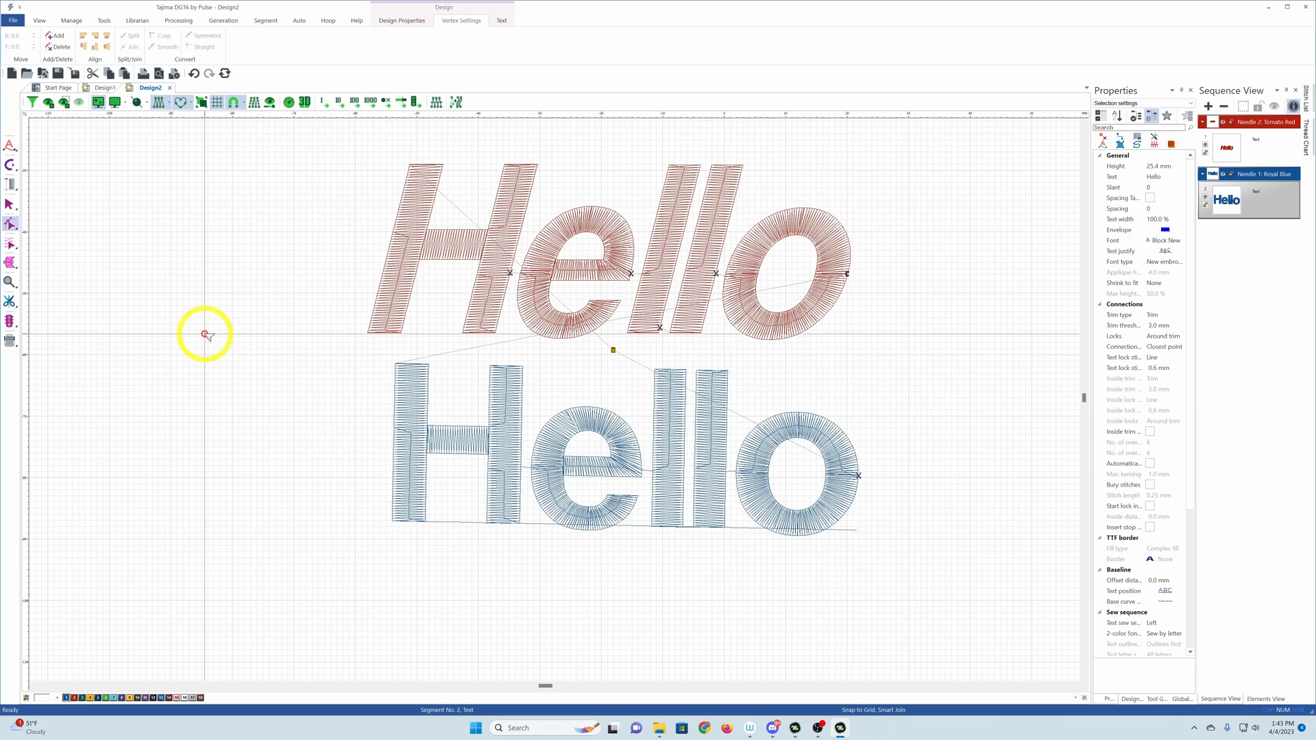
left_click(10, 146)
left_click(165, 213)
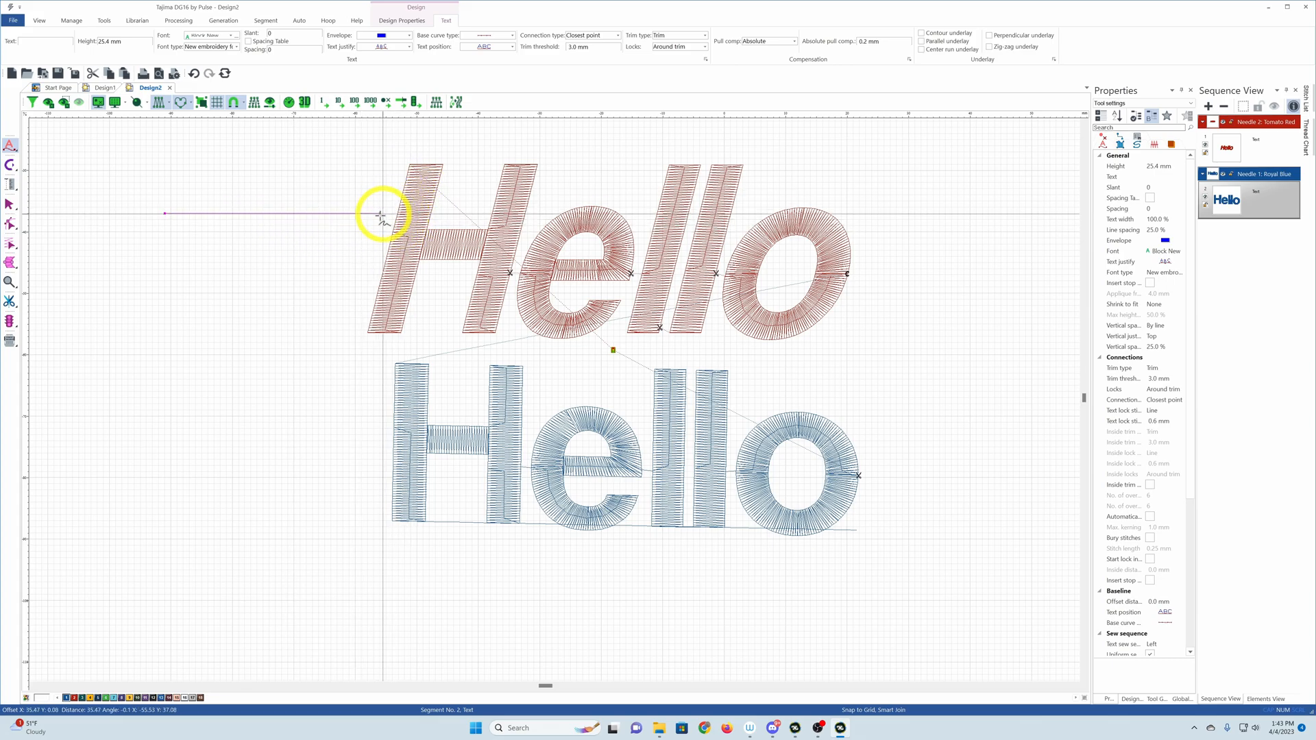
right_click(374, 213)
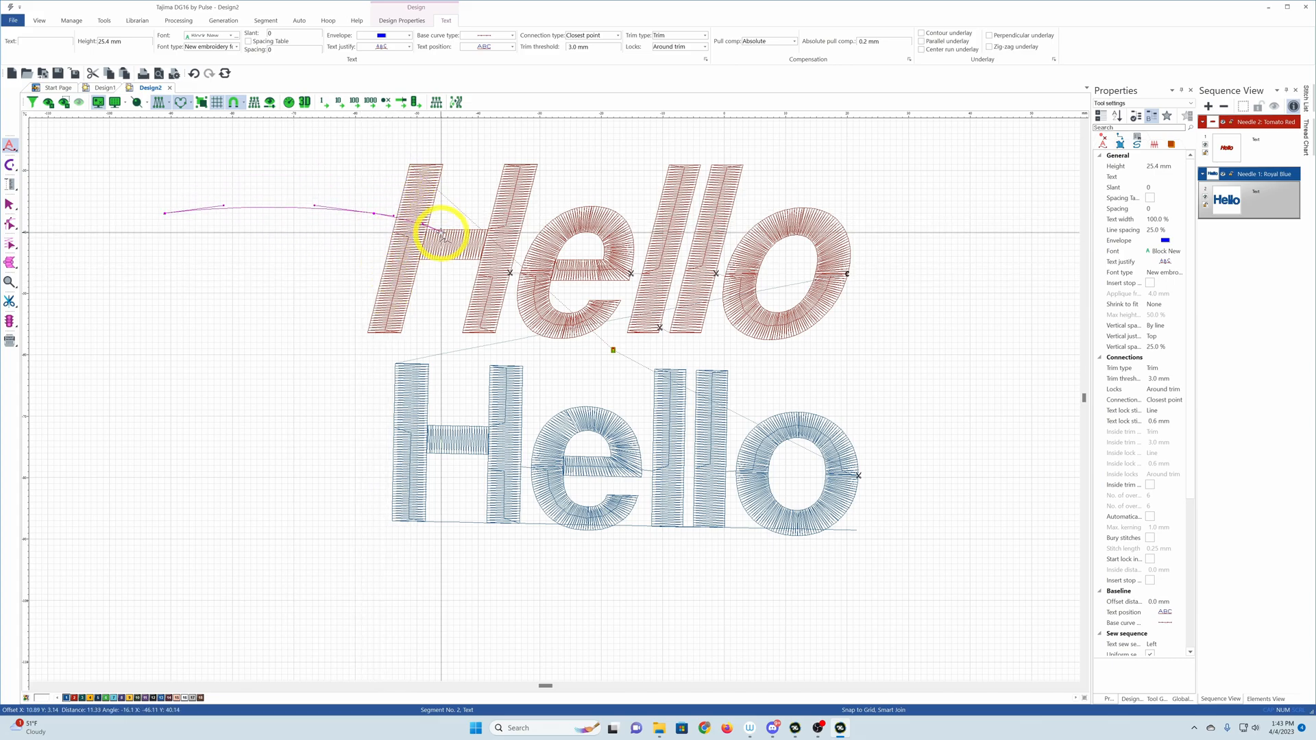
key("Return")
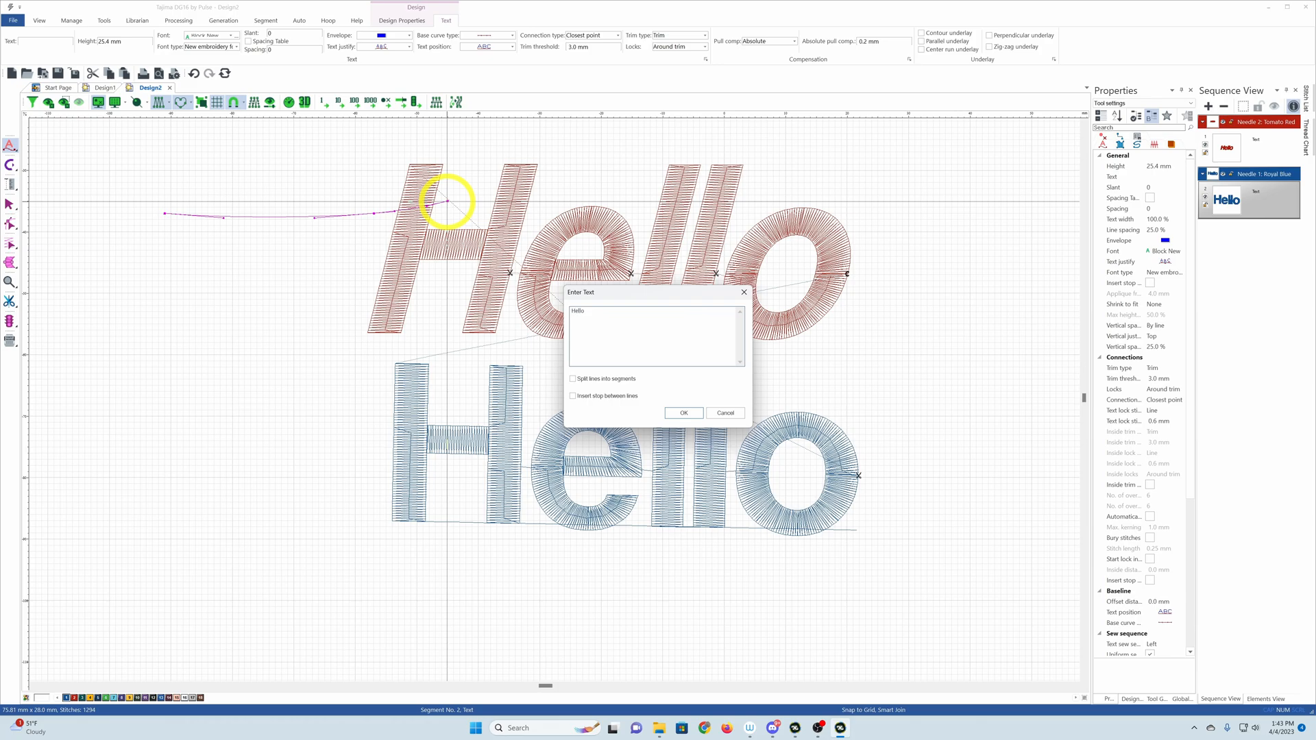
left_click(683, 413)
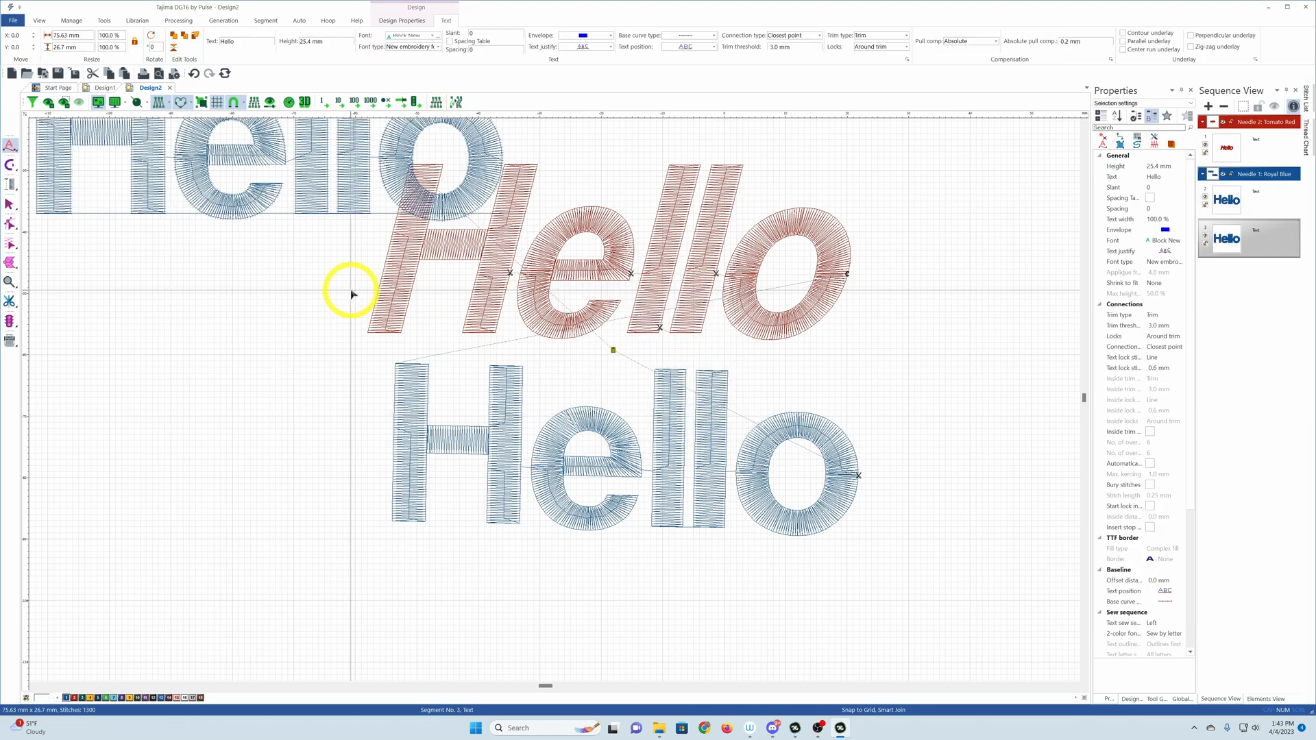
scroll(346, 291, "down", 2)
left_click_drag(468, 245, 304, 275)
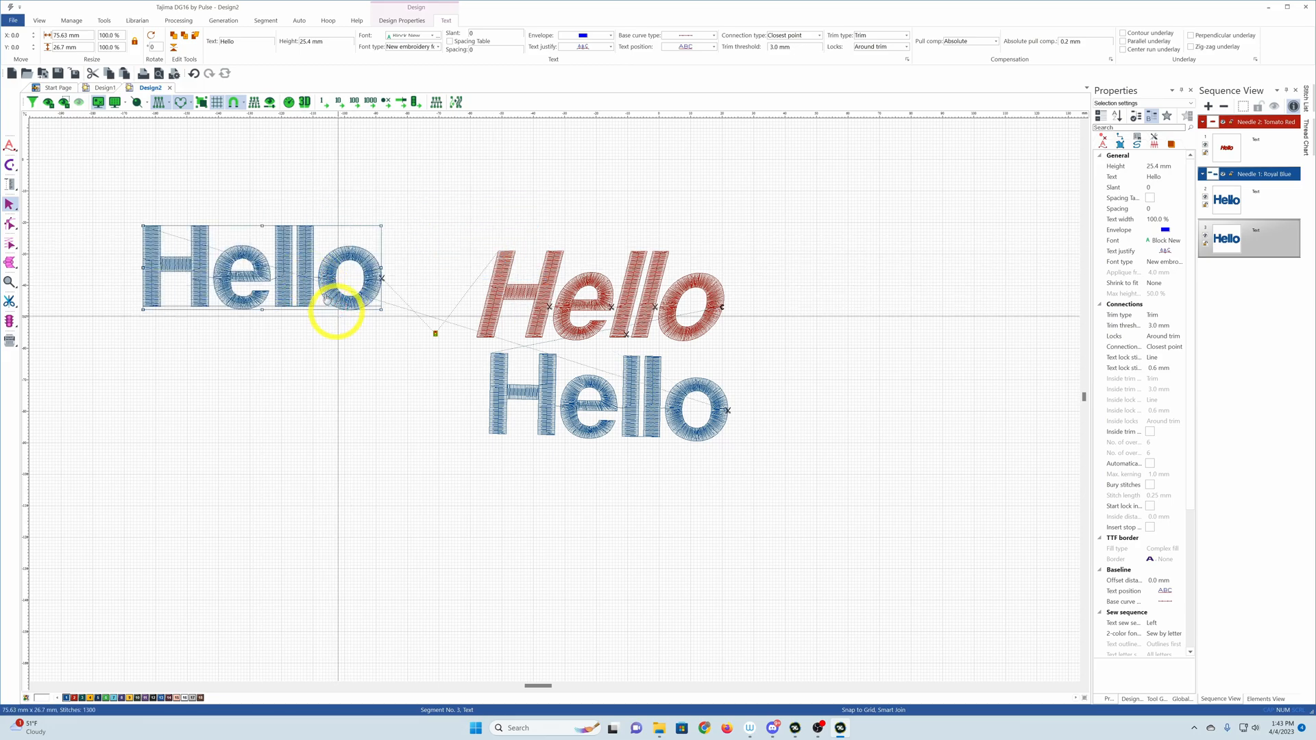
Review the available Snap To modes and the option for showing stitch exceptions.
left_click(235, 103)
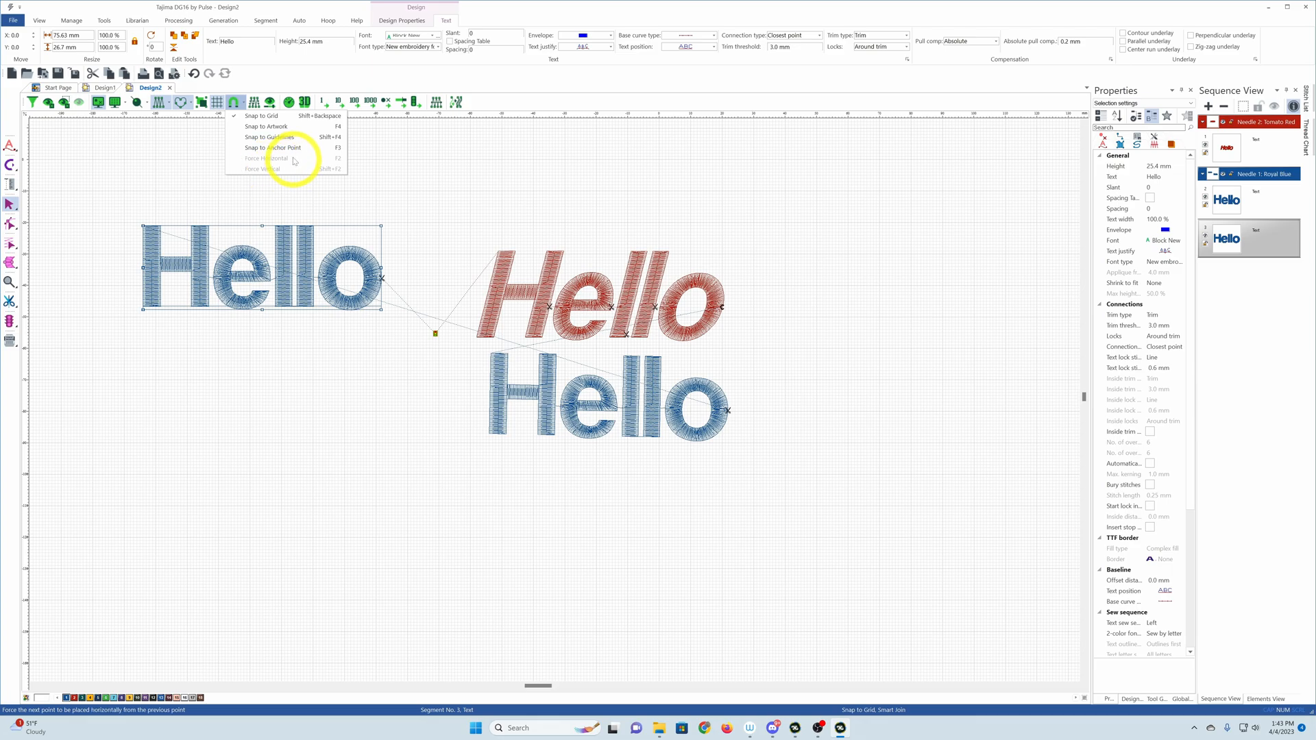
left_click(234, 105)
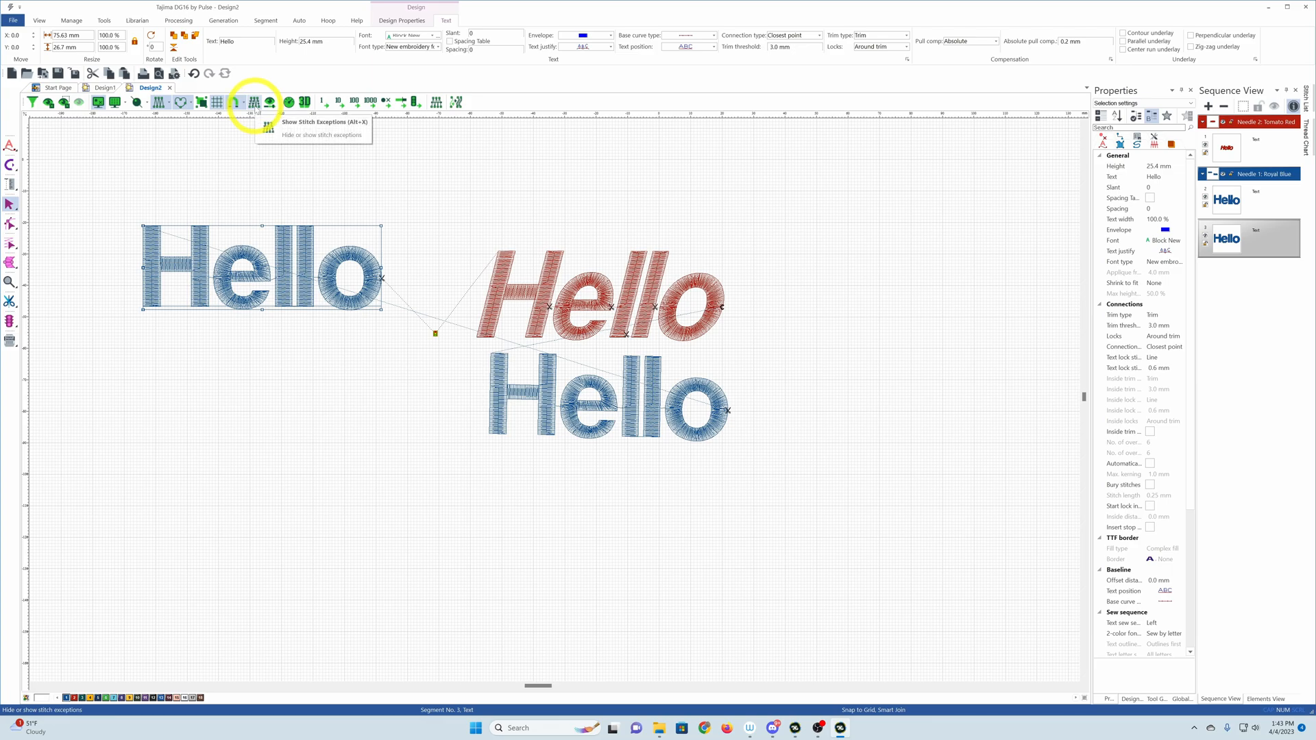
left_click(258, 111)
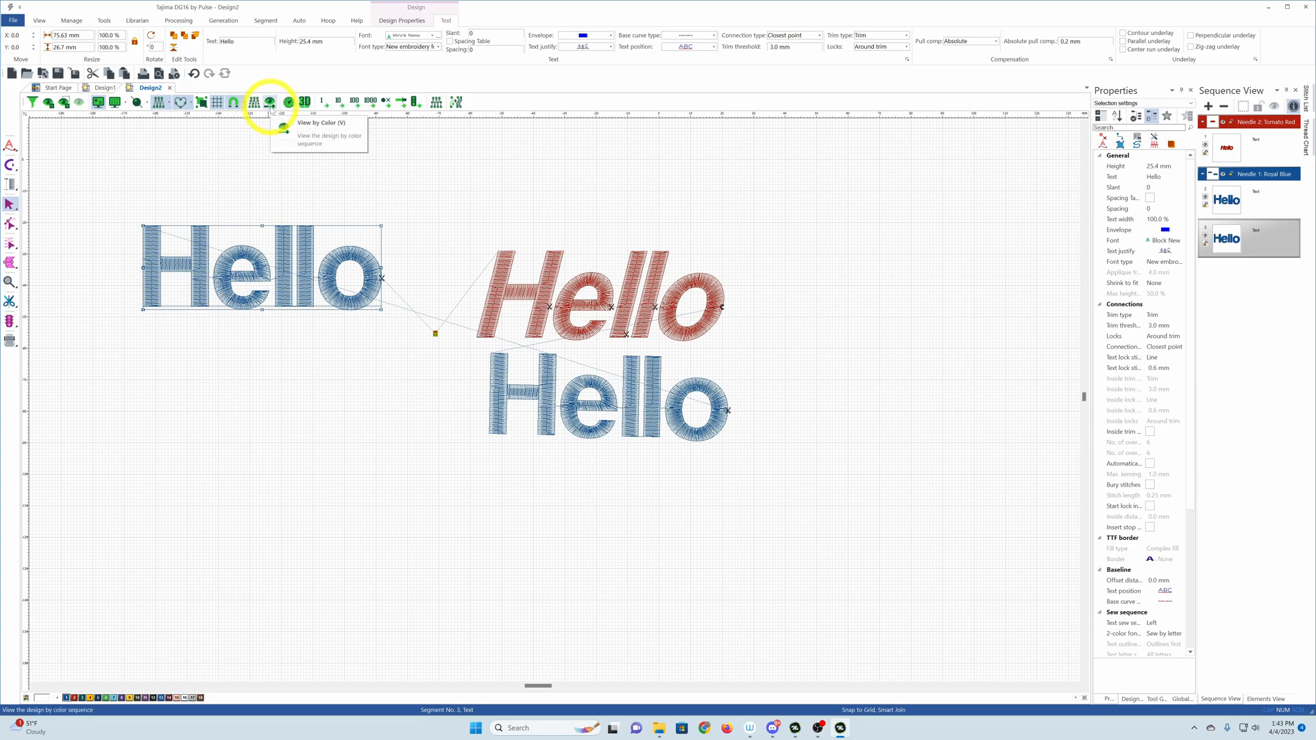
View the design by color sequence, select each Hello text in turn, and return to the full stitch display.
left_click(270, 102)
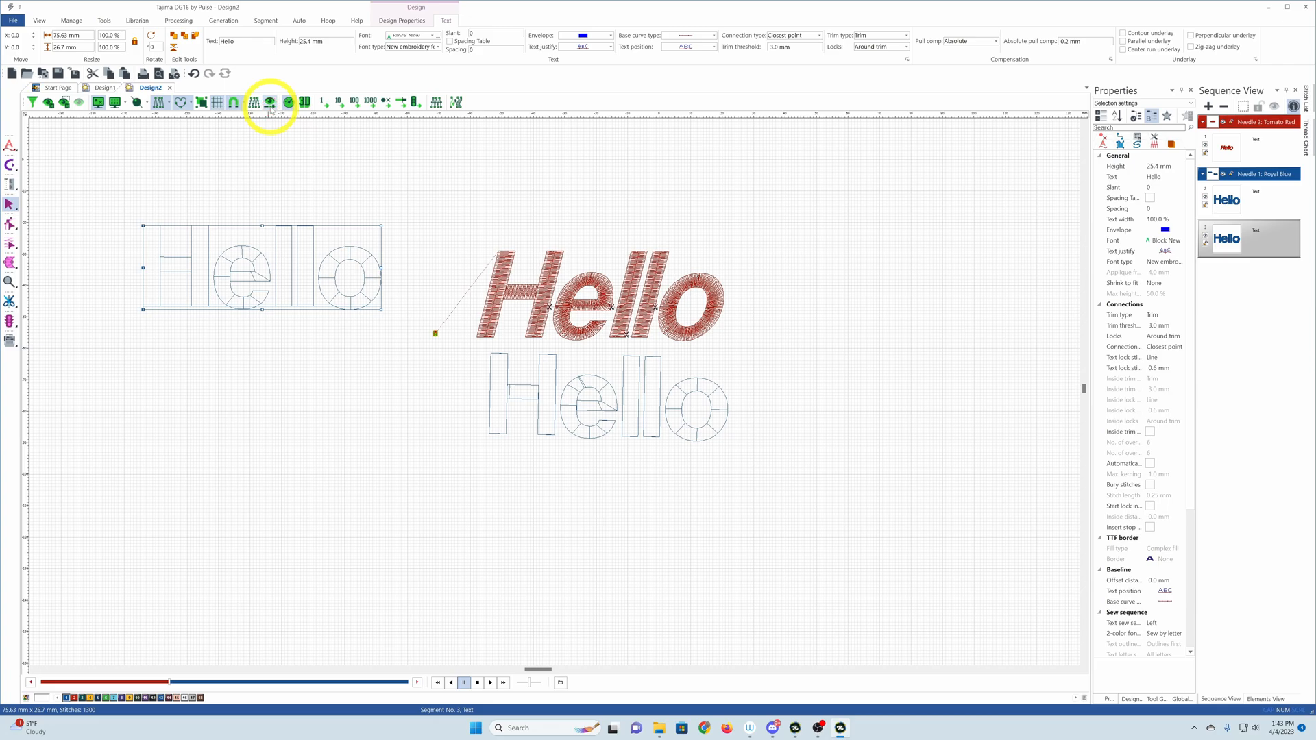
left_click(1228, 145)
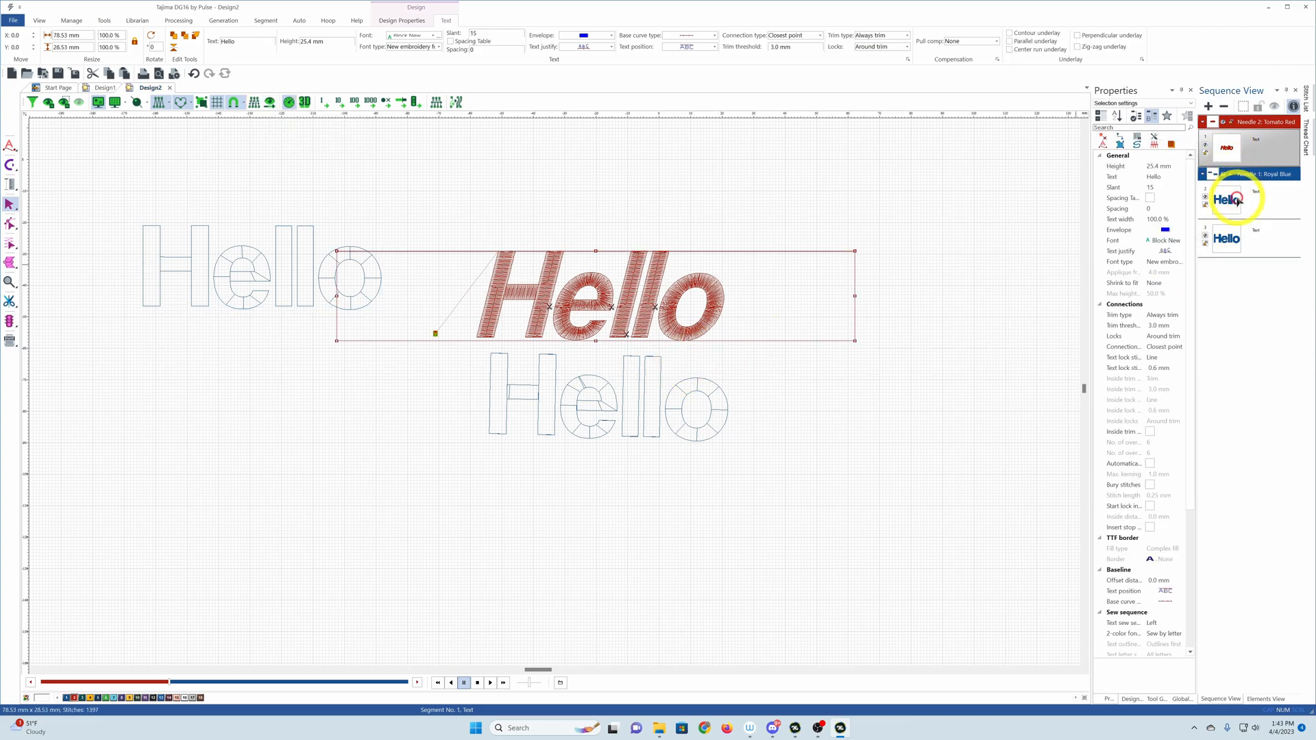
left_click(1227, 199)
left_click(1235, 240)
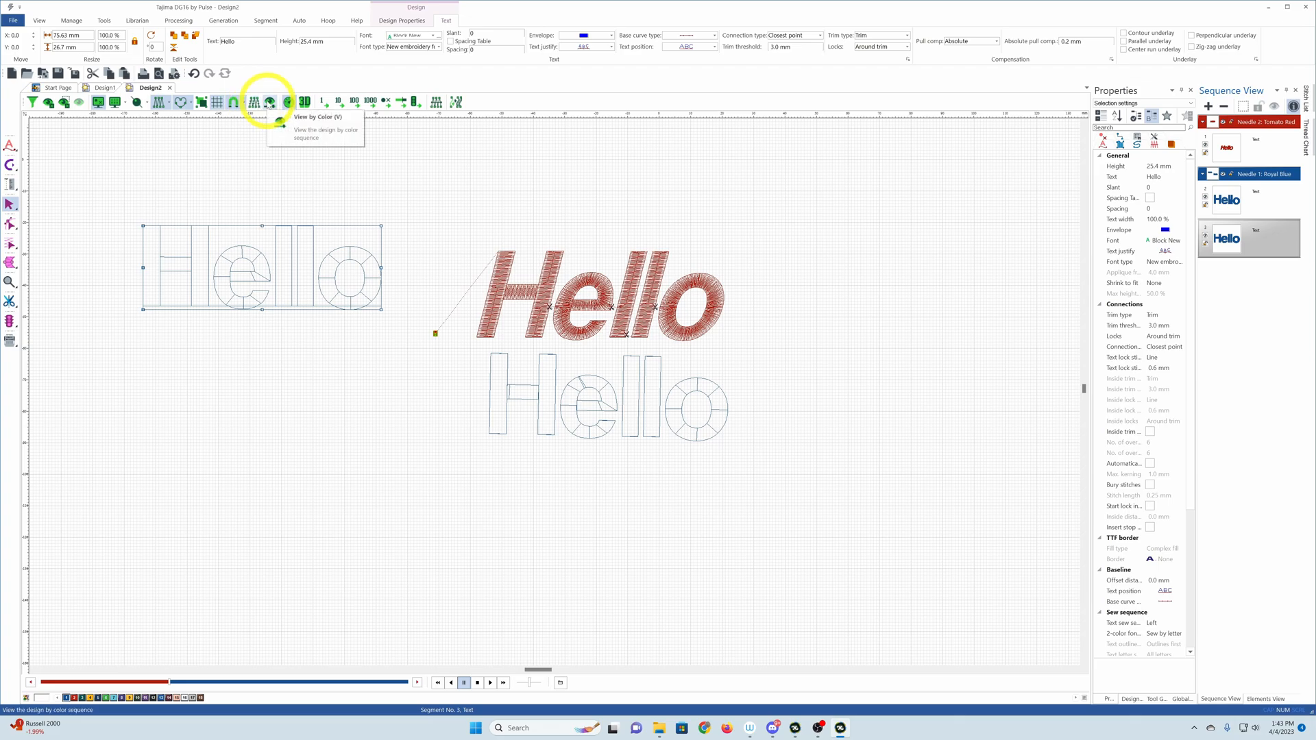
left_click(270, 102)
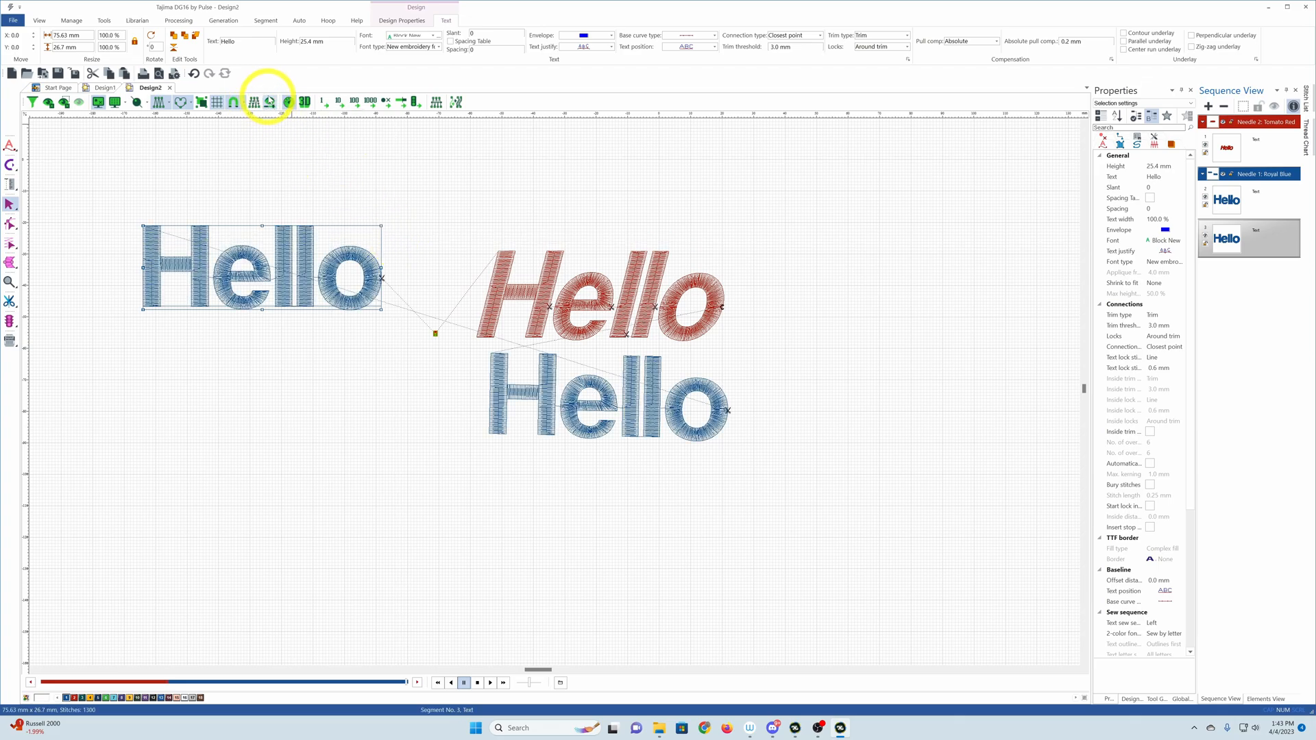
left_click(289, 103)
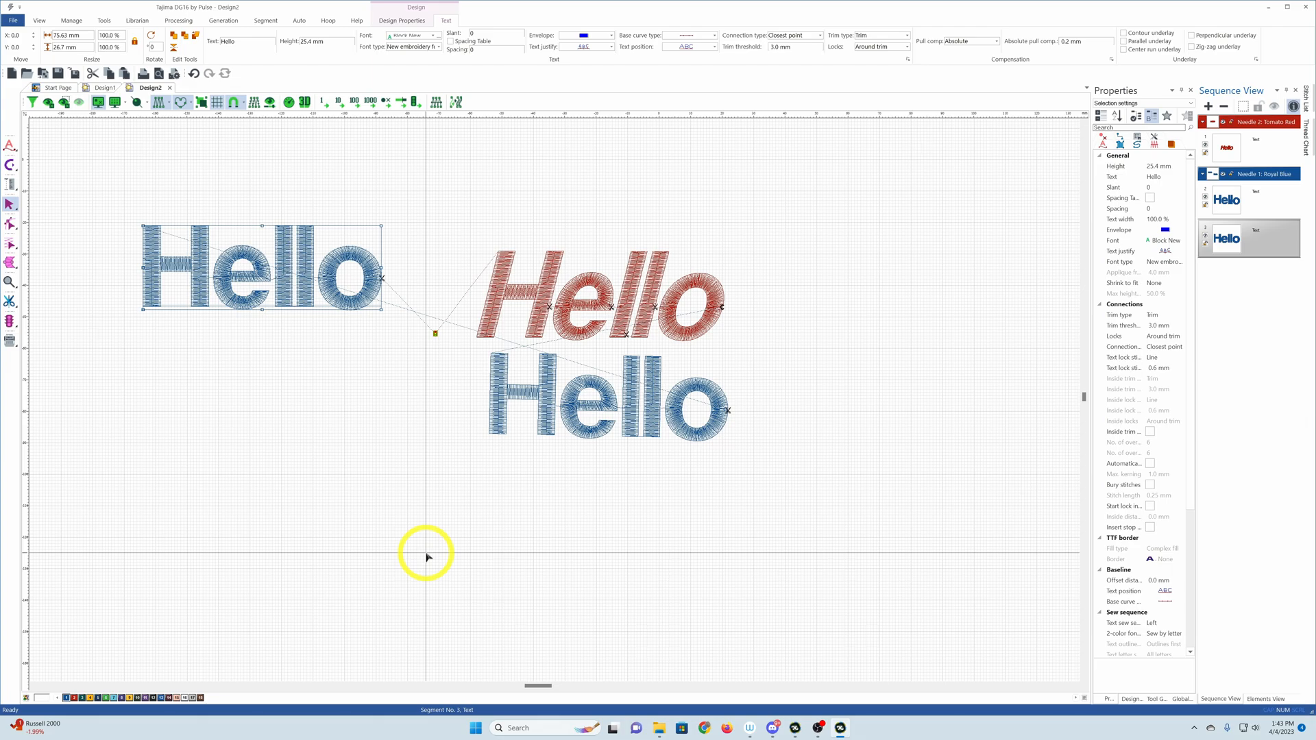
Preview the stitching from the color sequence by playing it and scrubbing along its timeline, then close the preview.
left_click(269, 103)
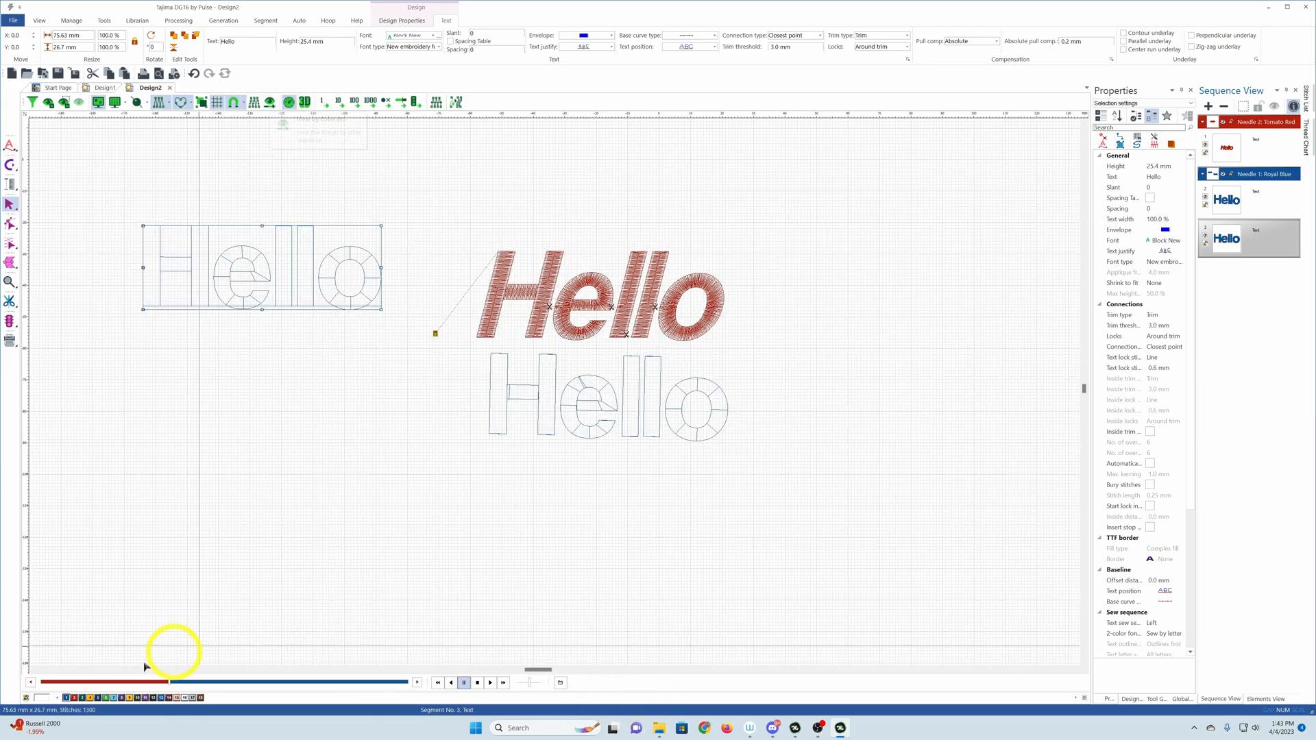
left_click(490, 684)
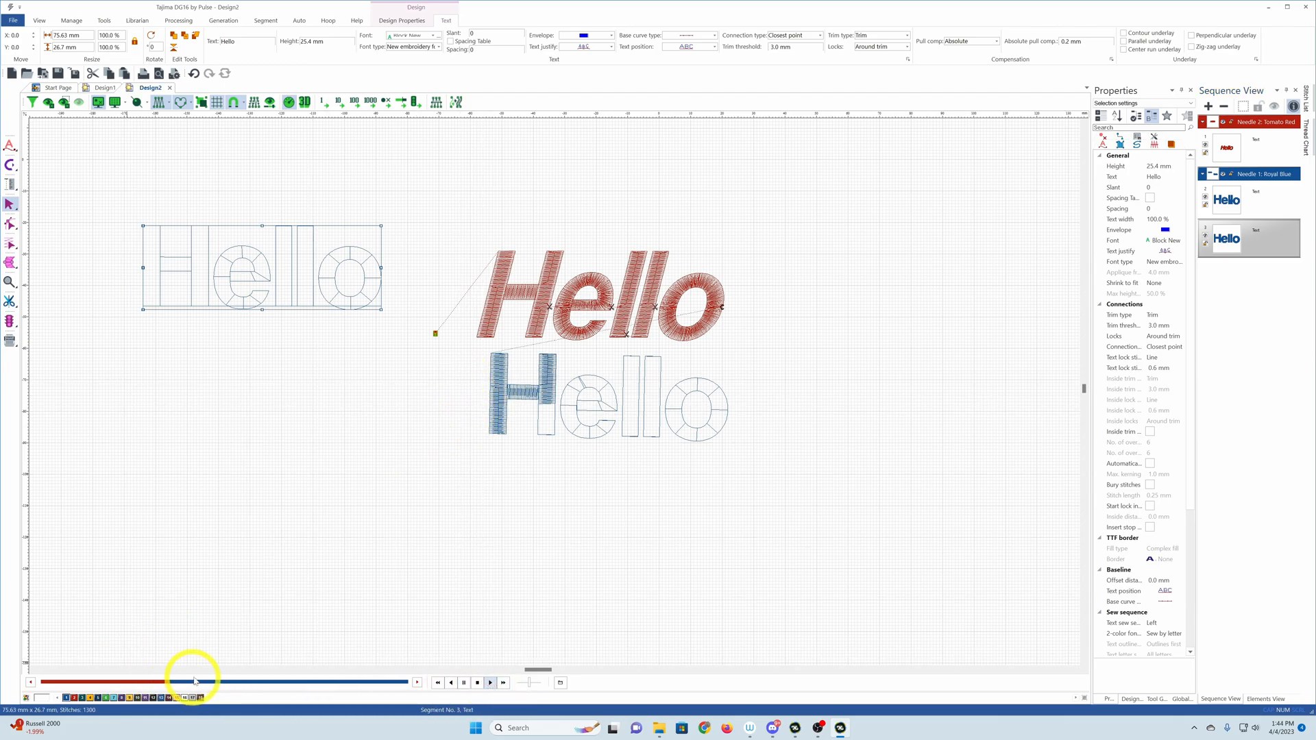
mouse_move(199, 685)
left_mouse_down()
mouse_move(30, 686)
mouse_move(174, 684)
mouse_move(341, 634)
mouse_move(429, 643)
mouse_move(552, 693)
mouse_move(472, 291)
left_mouse_up()
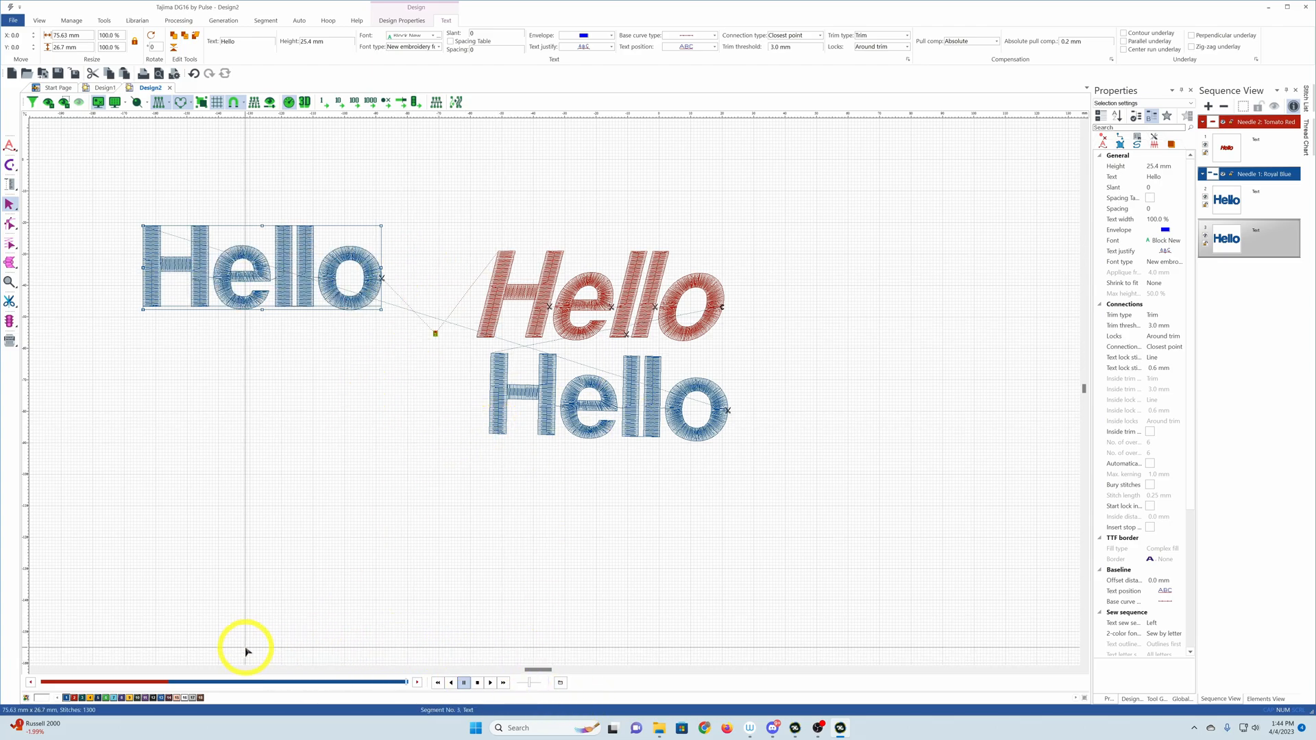
left_click(288, 103)
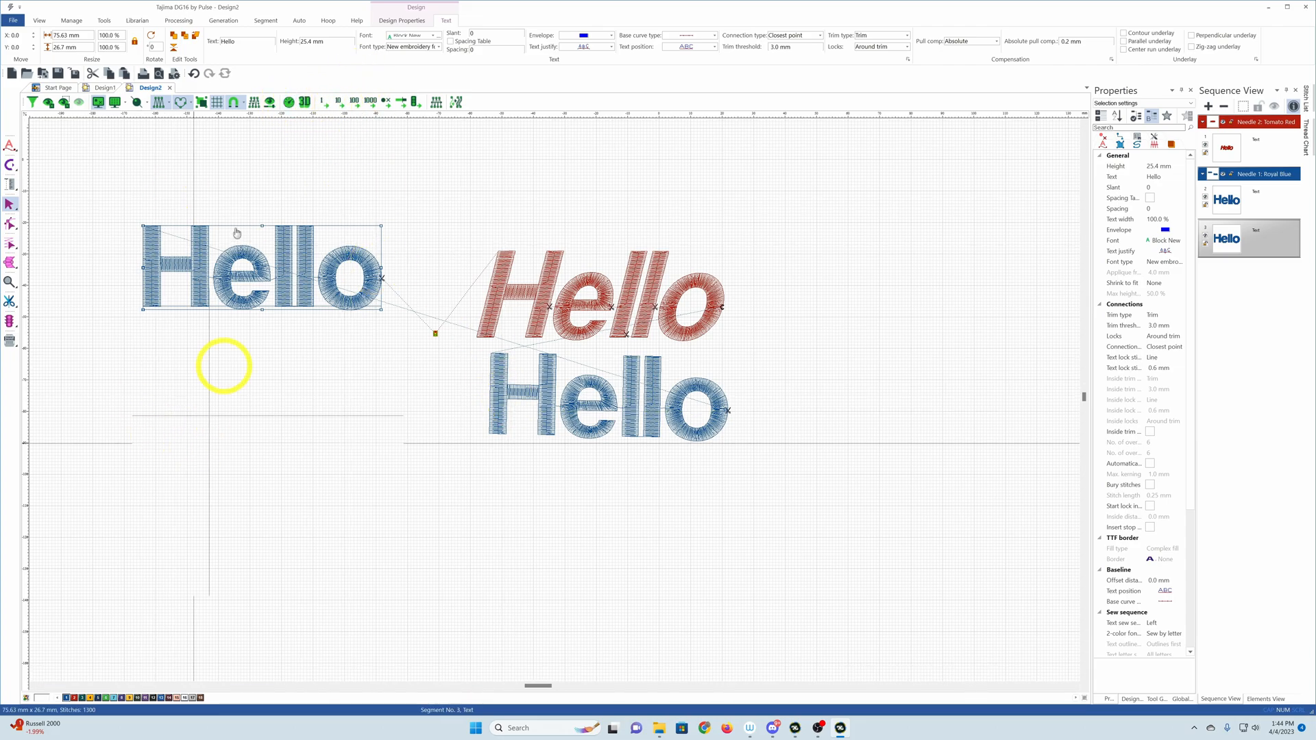
Try the 3D display of the Hello texts and return to the plain stitch view.
left_click(305, 102)
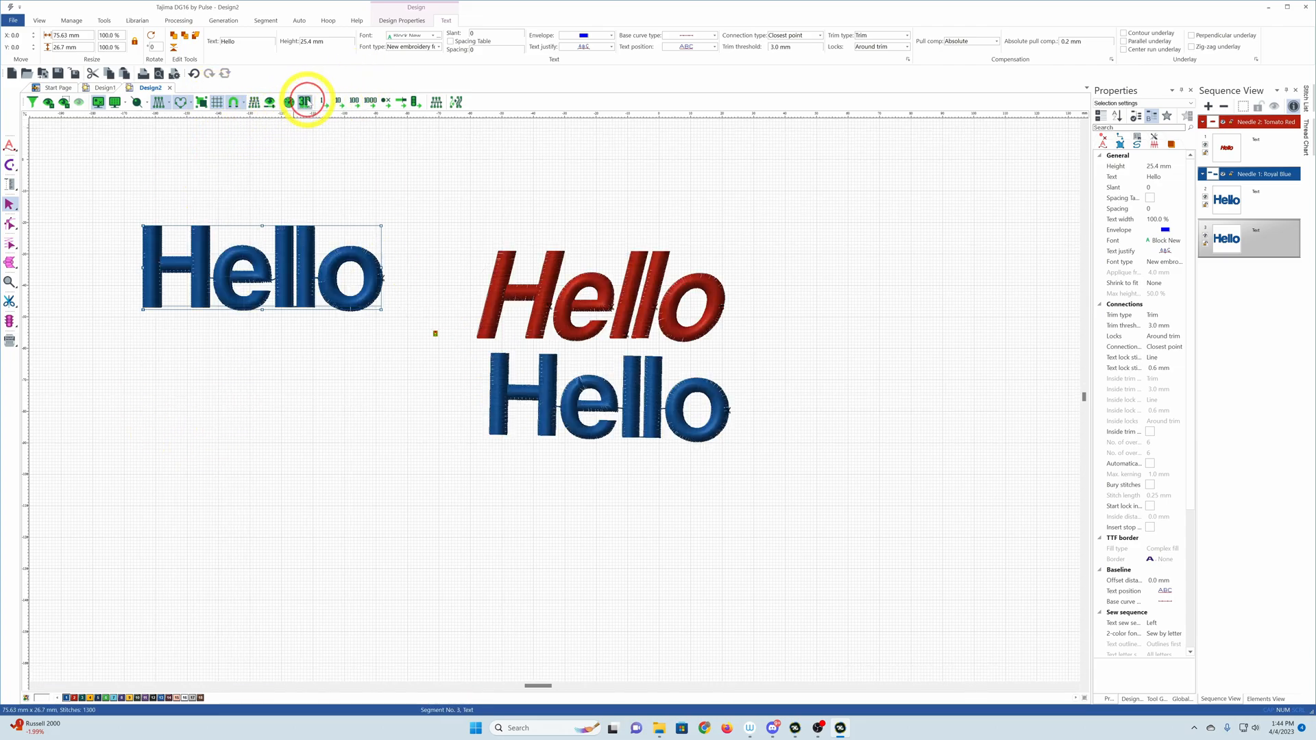
left_click(306, 102)
left_click(305, 102)
left_click(305, 102)
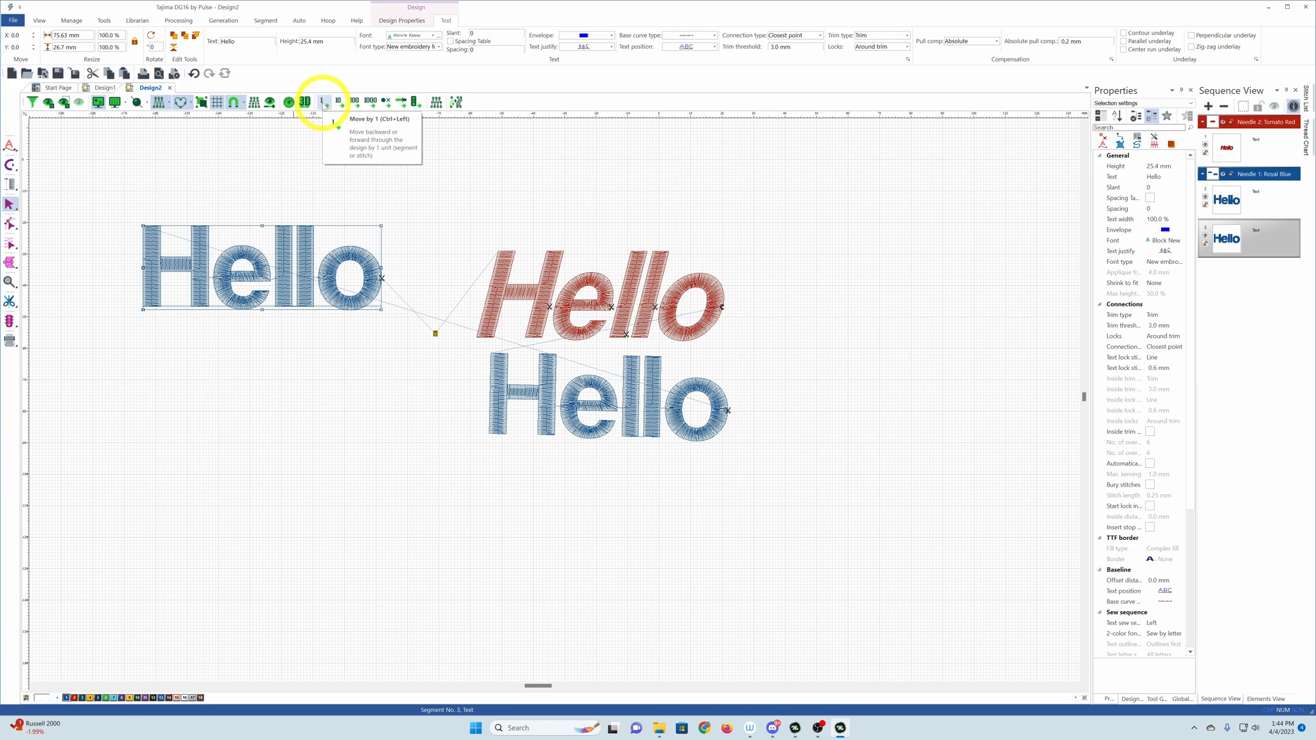
Move backward through the design by one segment, then jump to its start, including from the lower blue Hello.
left_click(325, 103)
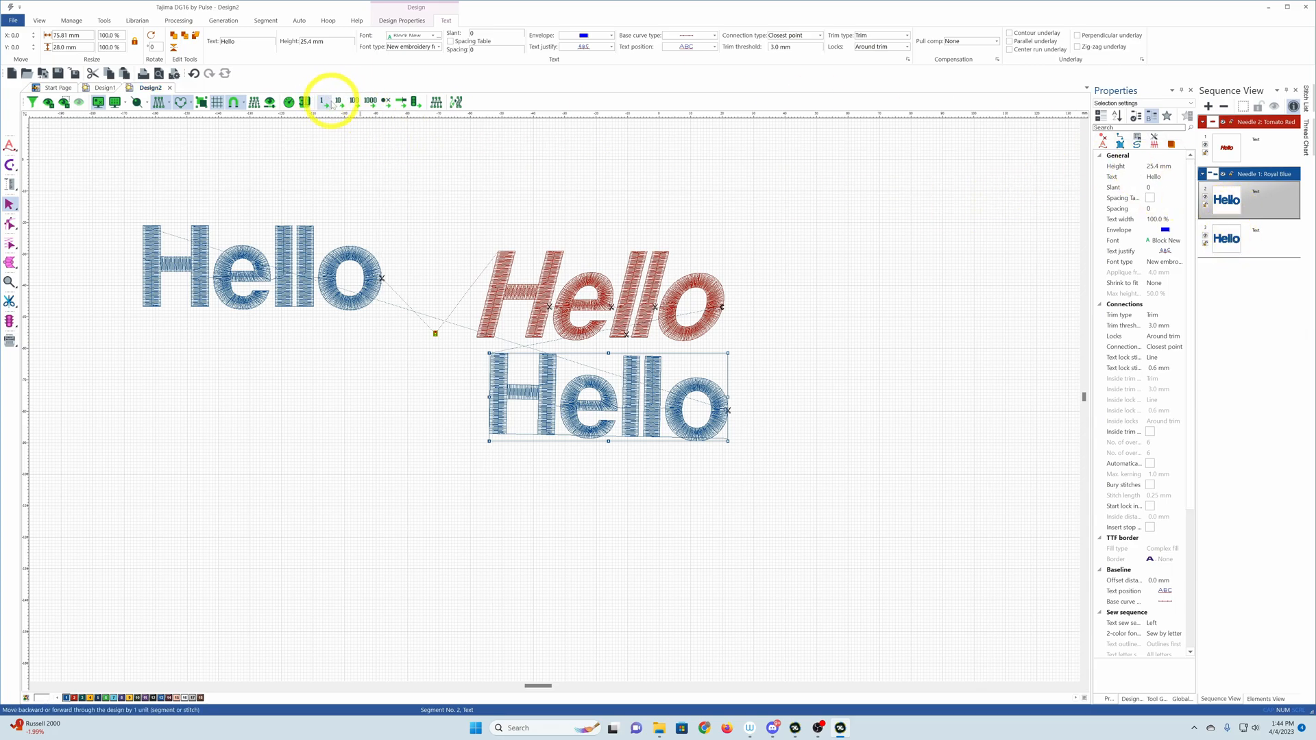
left_click(404, 102)
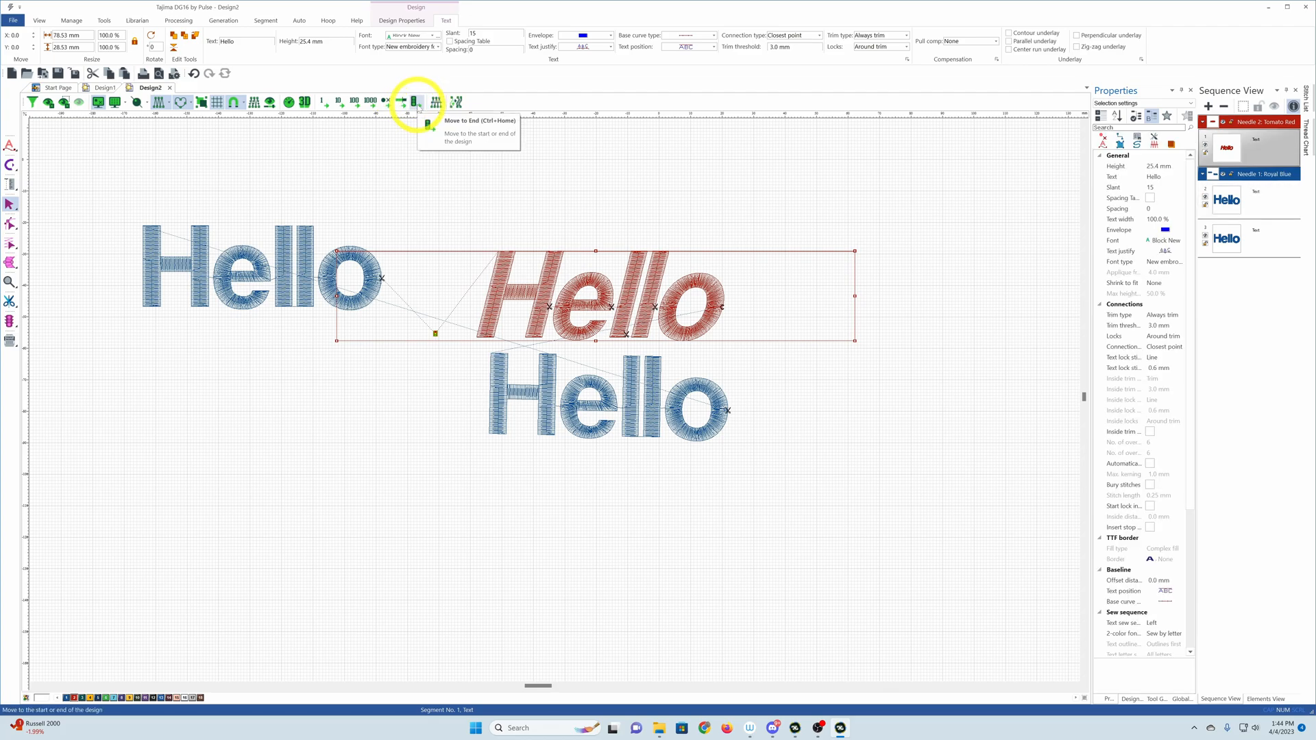
left_click(416, 102)
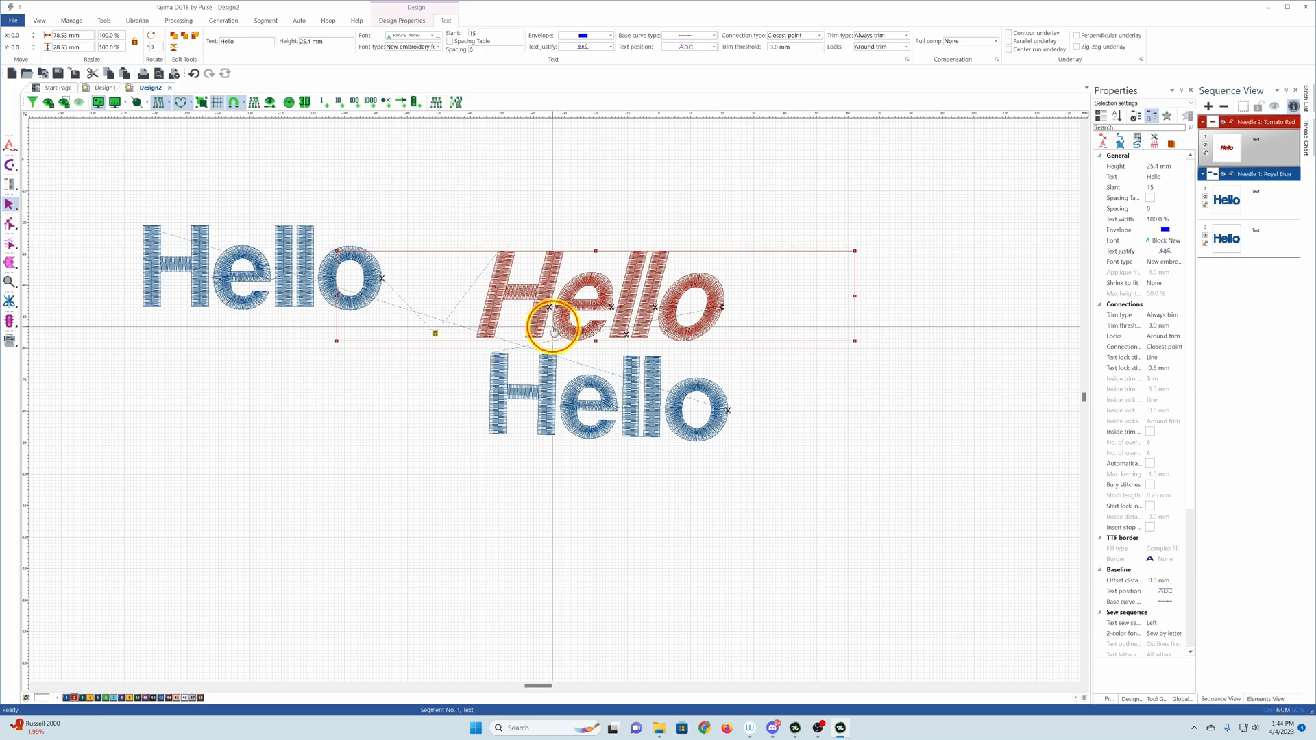
left_click(414, 103)
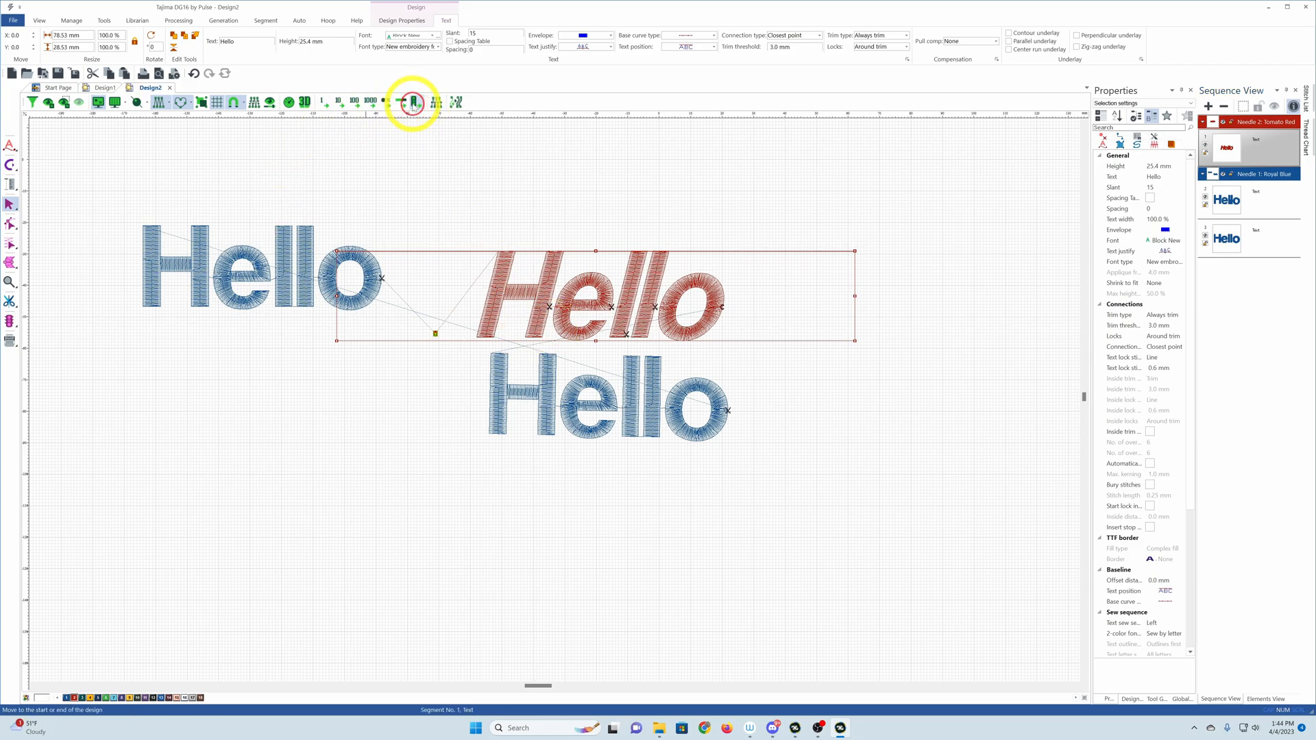
left_click(1227, 200)
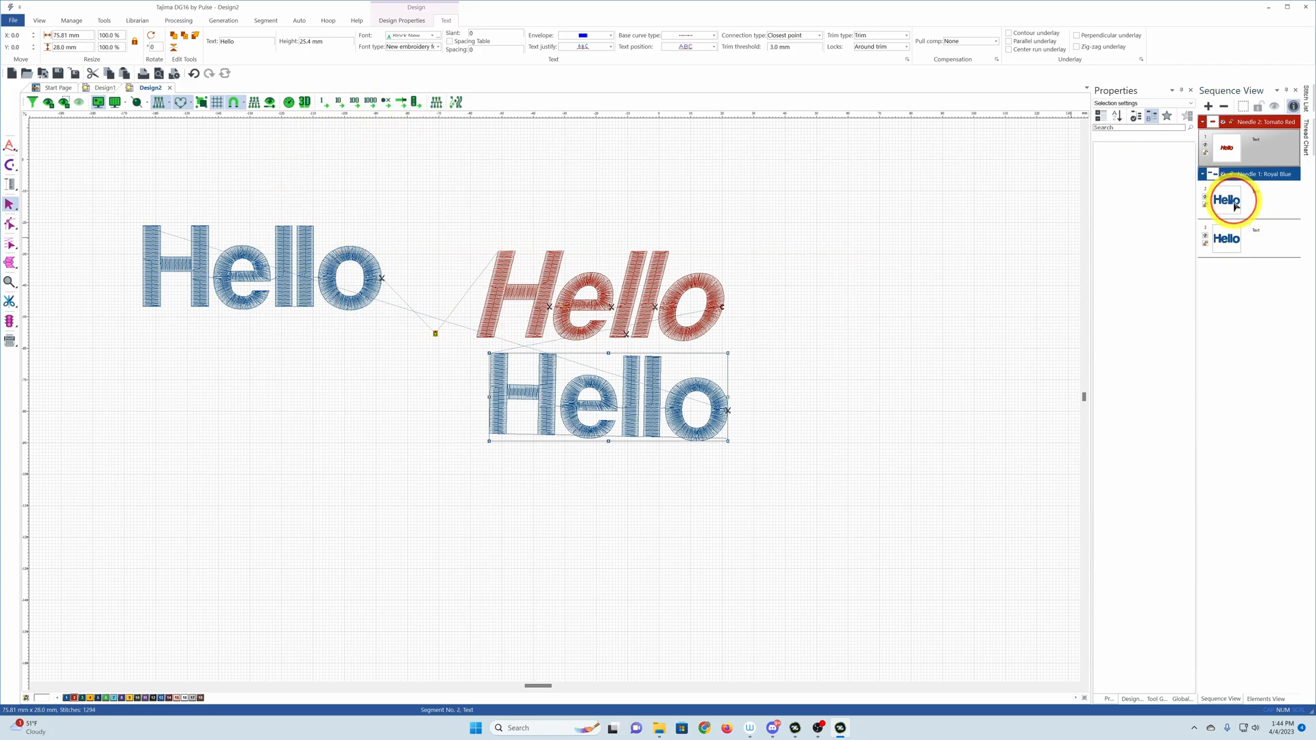
left_click(416, 103)
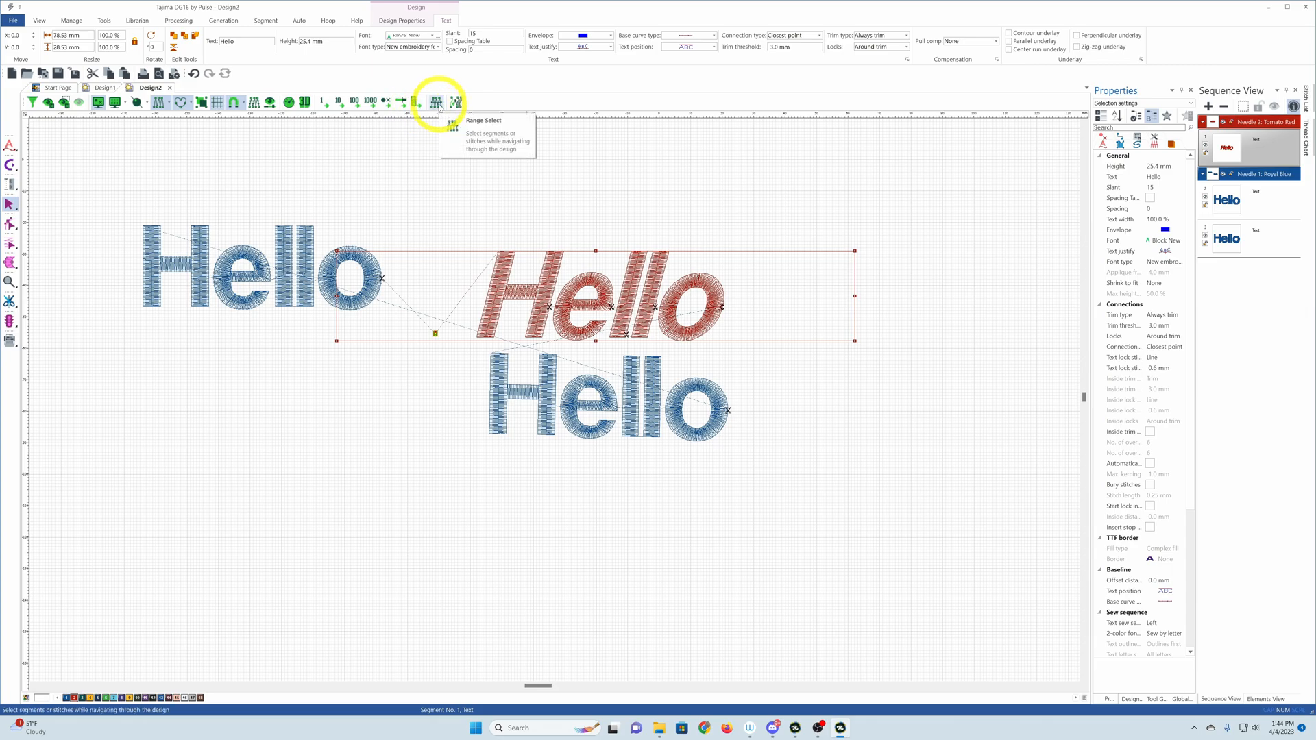
Turn on Range Select and convert the red Hello from text to segments.
left_click(436, 103)
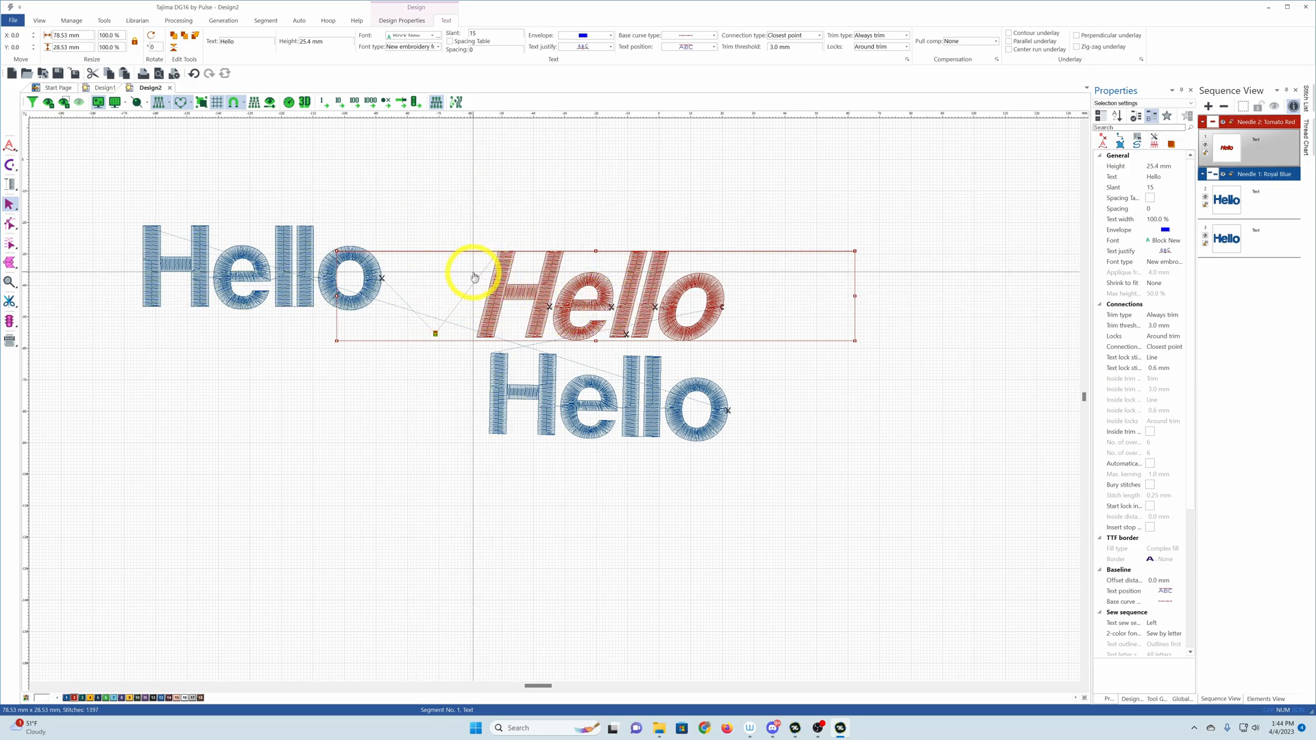
left_click(455, 103)
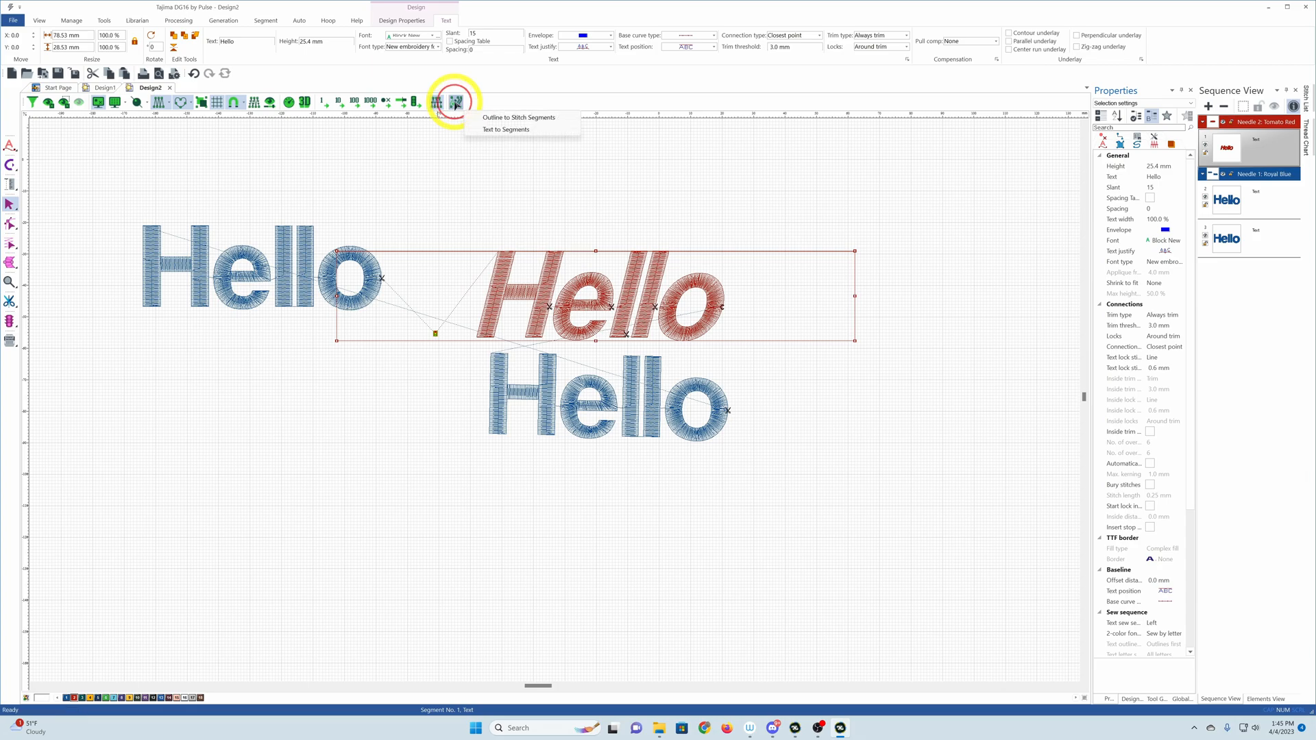
left_click(519, 130)
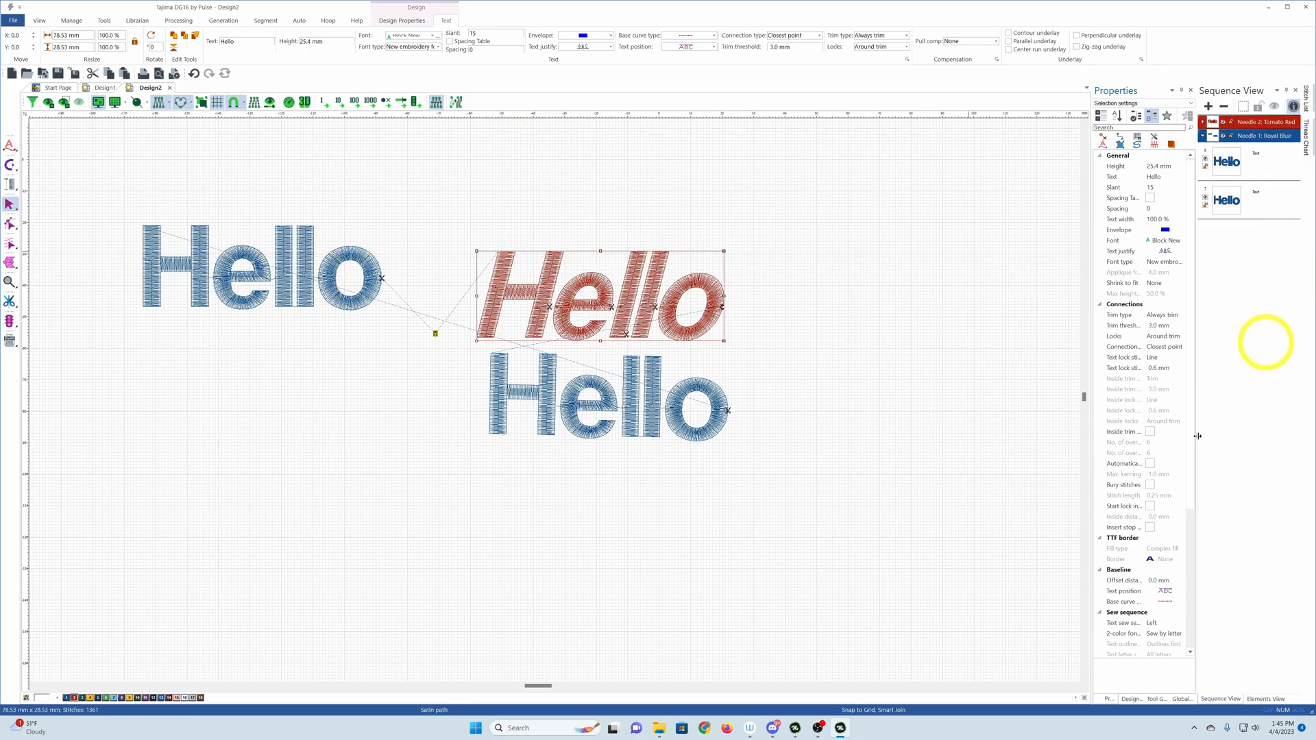
Expand the Tomato Red needle's sequence and select the e and then the first l as individual satin segments.
left_click(1202, 122)
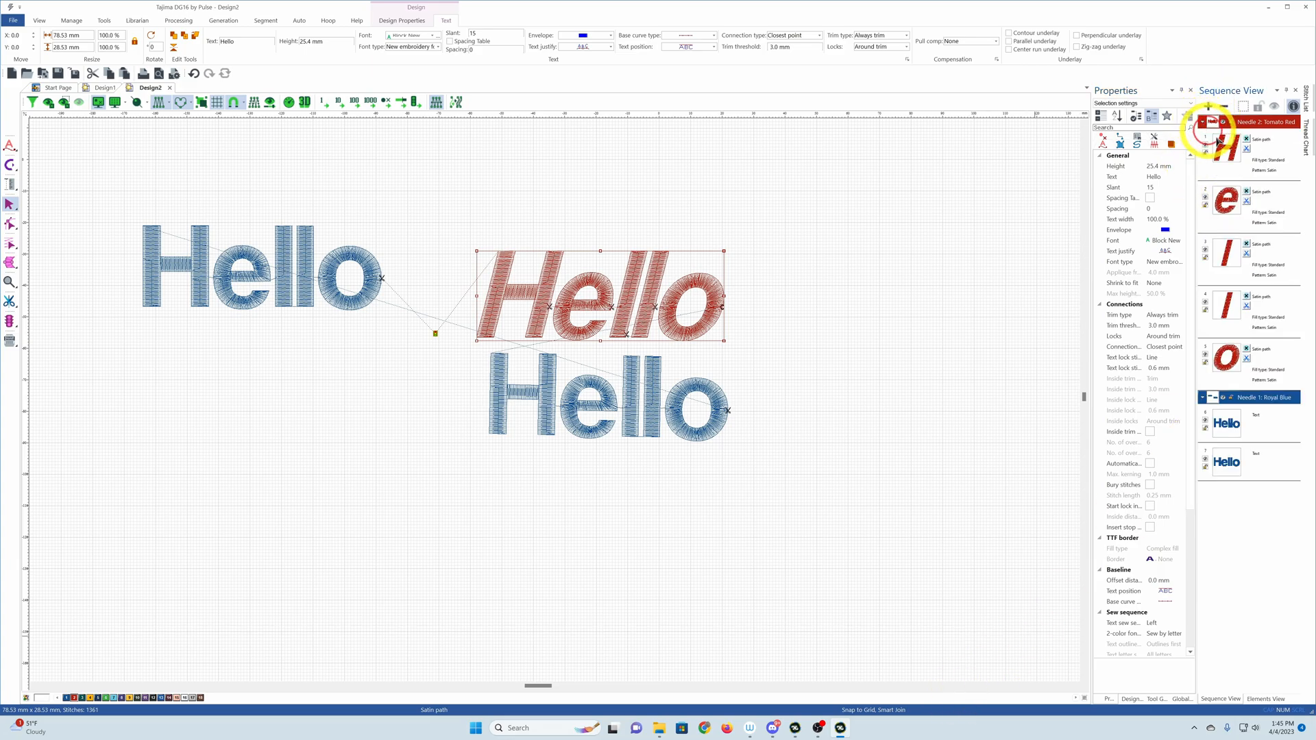
left_click(1226, 199)
left_click(1237, 259)
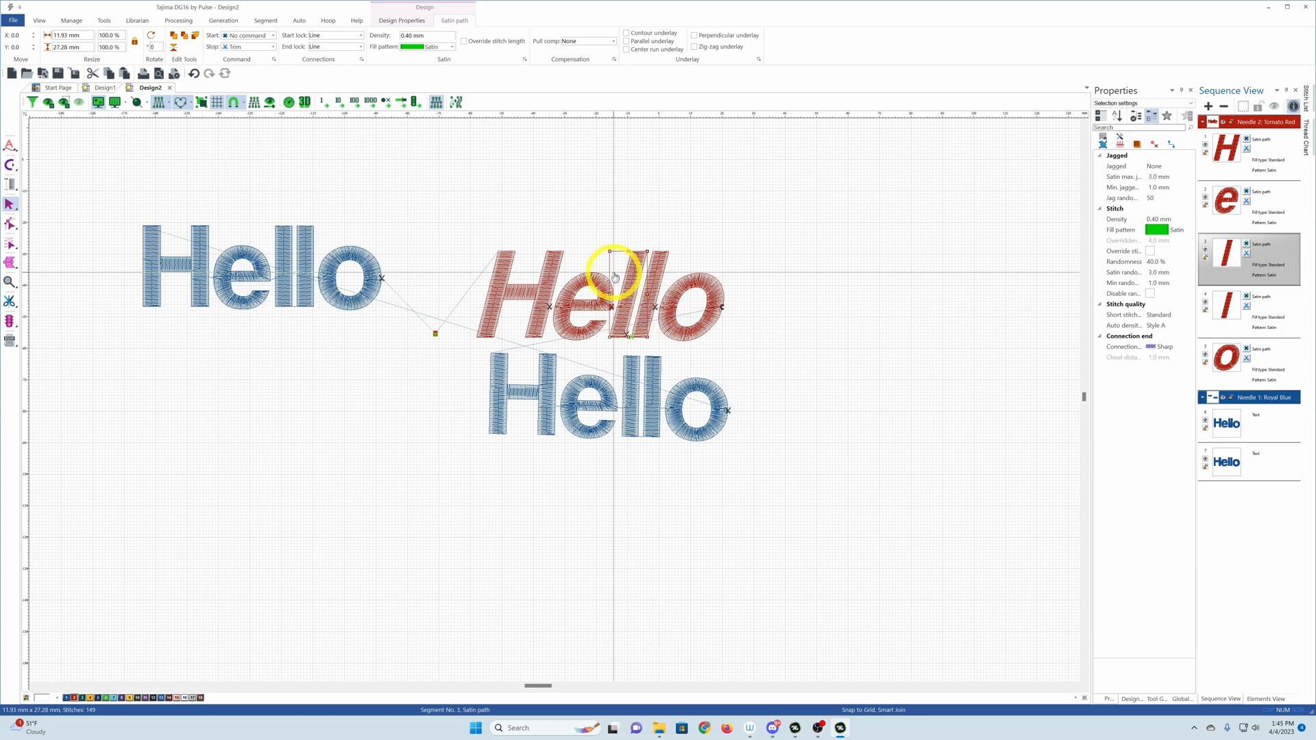
right_click(560, 302)
key("Escape")
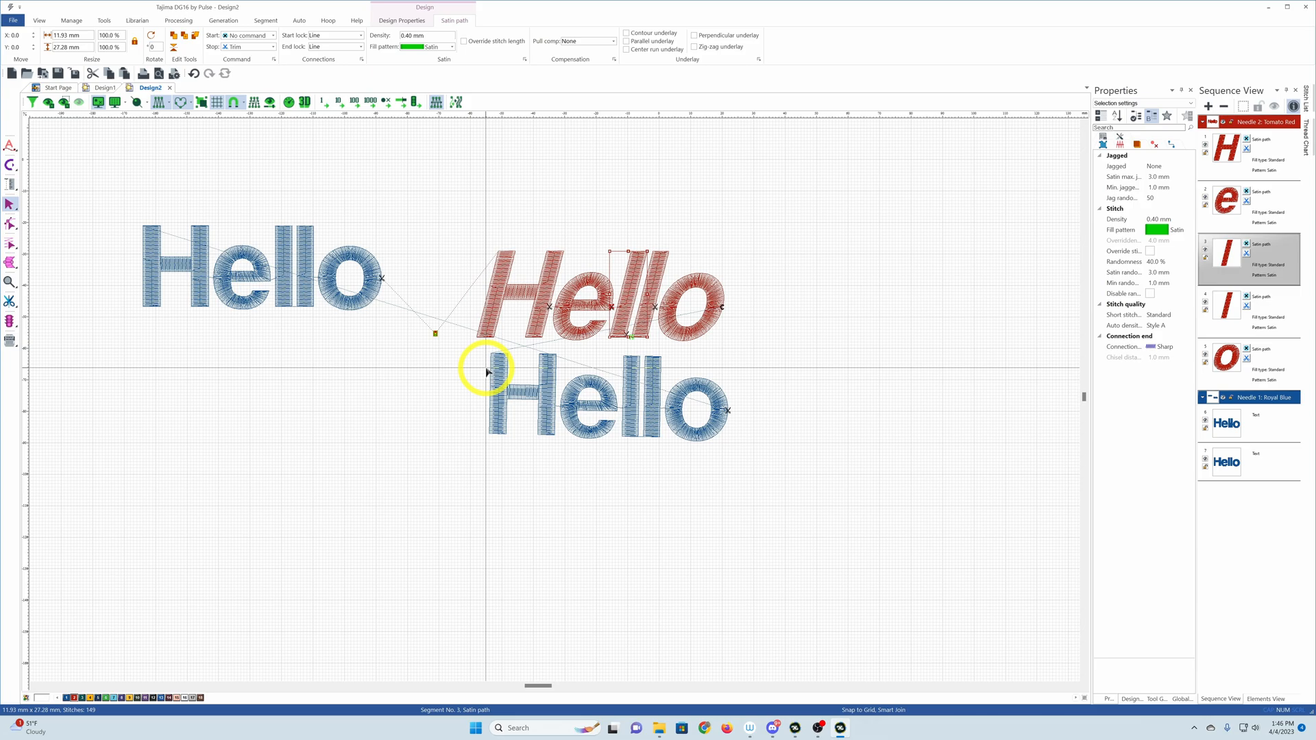
Display the commands for user, workspace and machine settings.
left_click(100, 20)
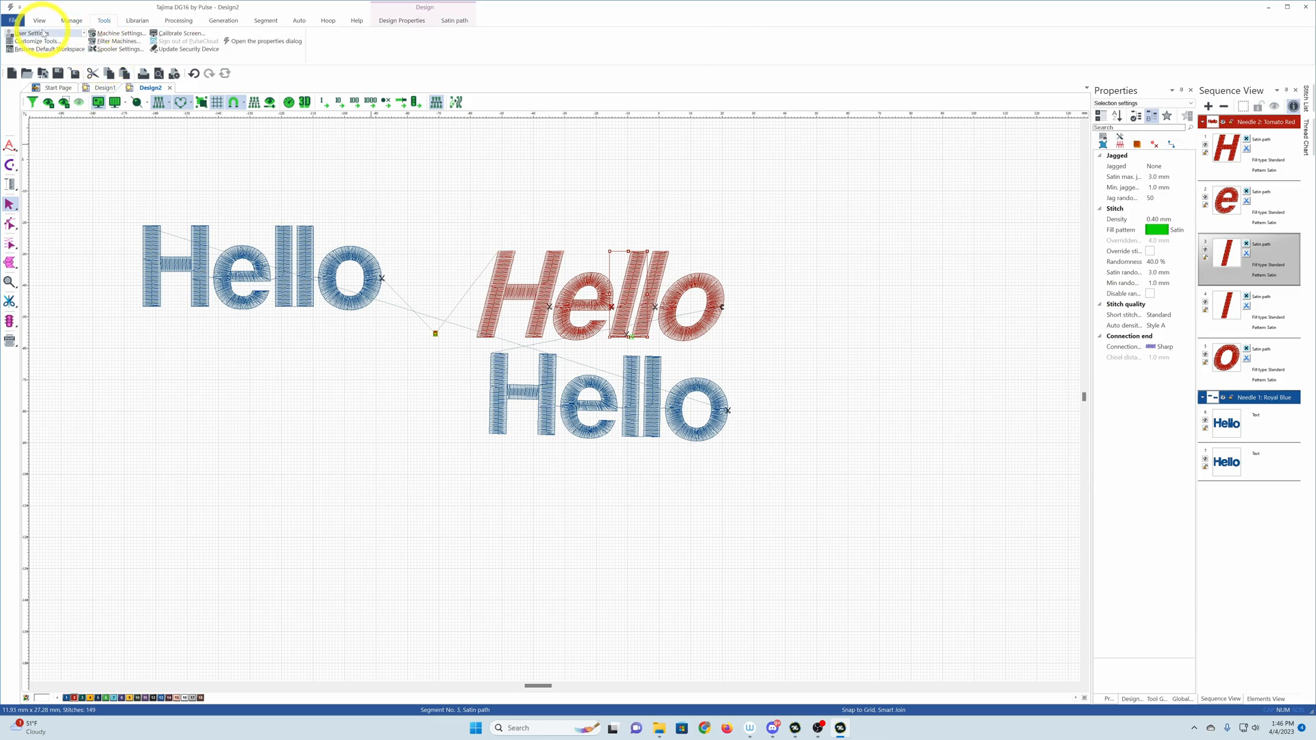